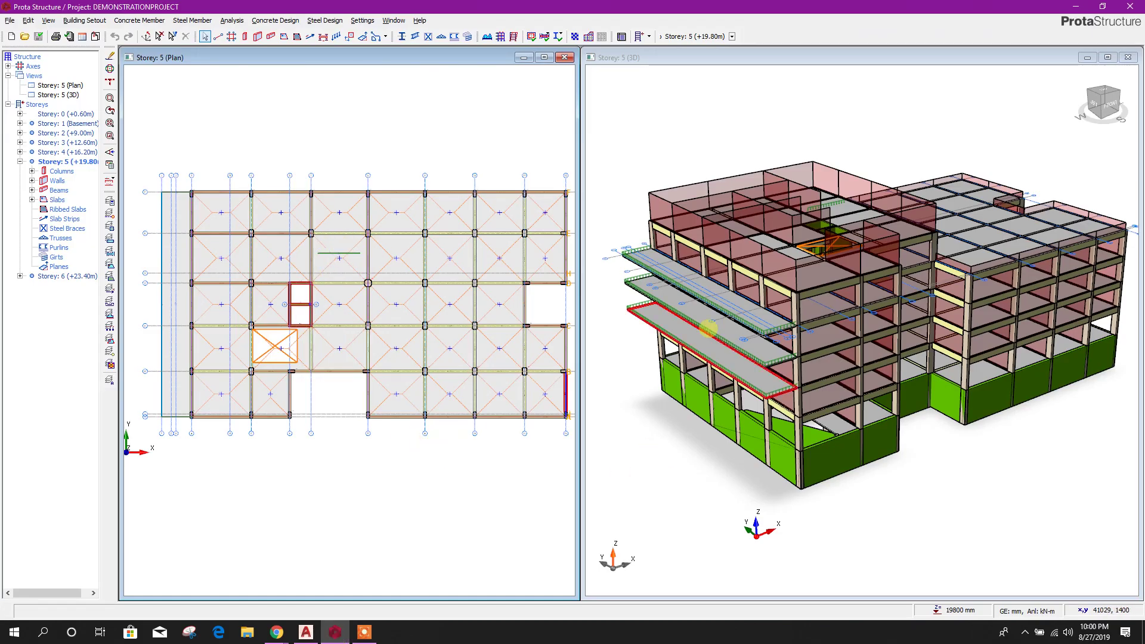
- Add storeys to the top of the building by setting the total number of storeys to 17
right_click(40, 106)
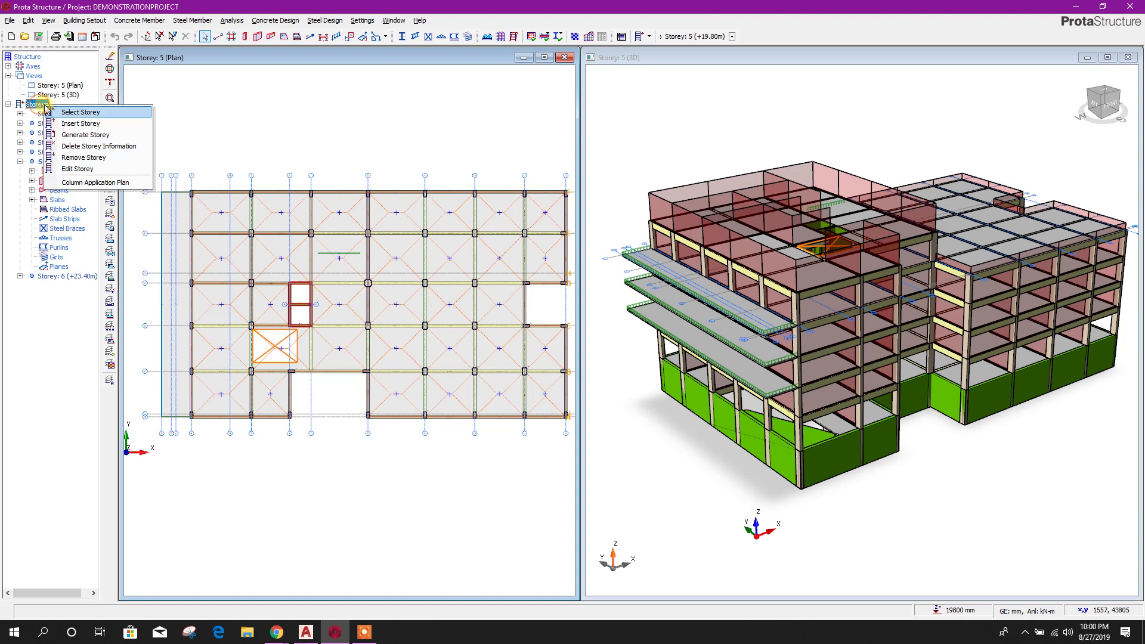
left_click(100, 123)
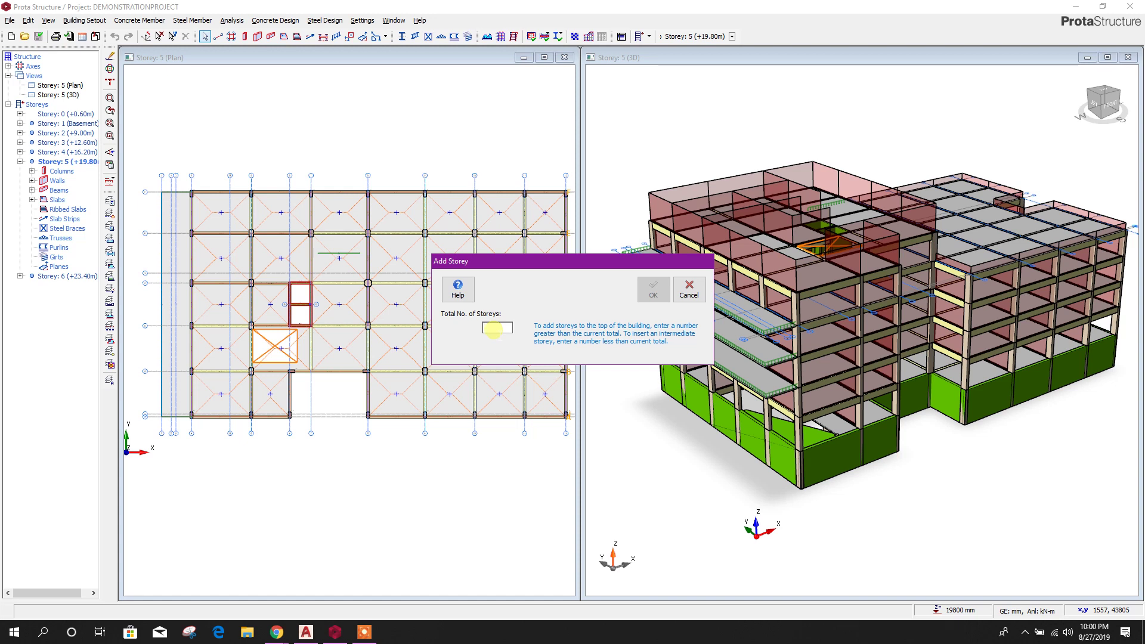
type("17")
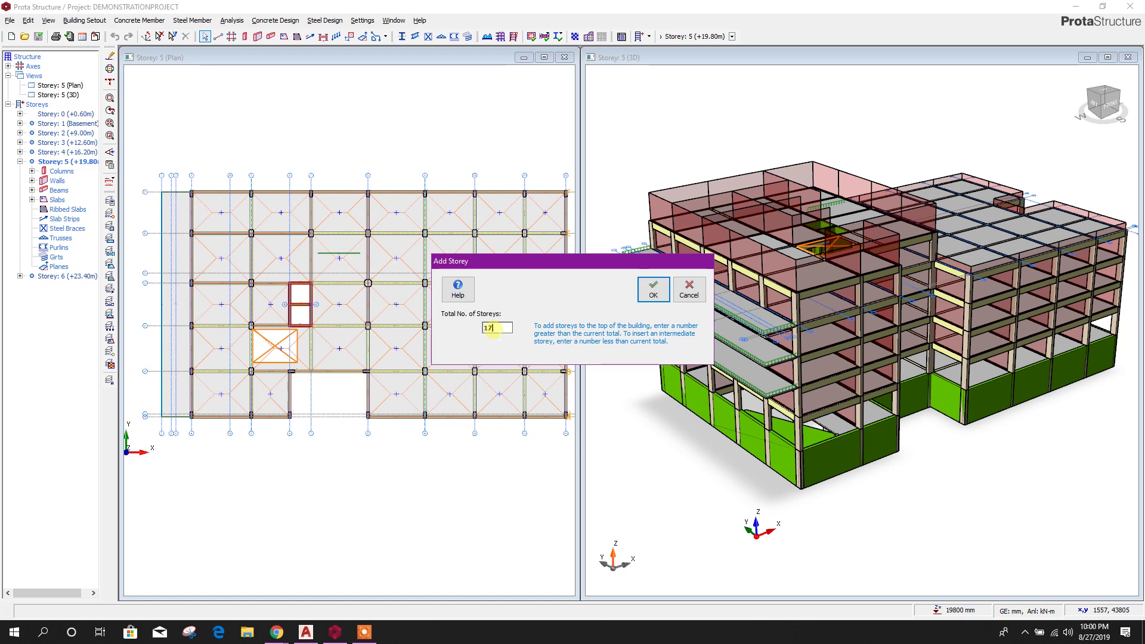
left_click(653, 289)
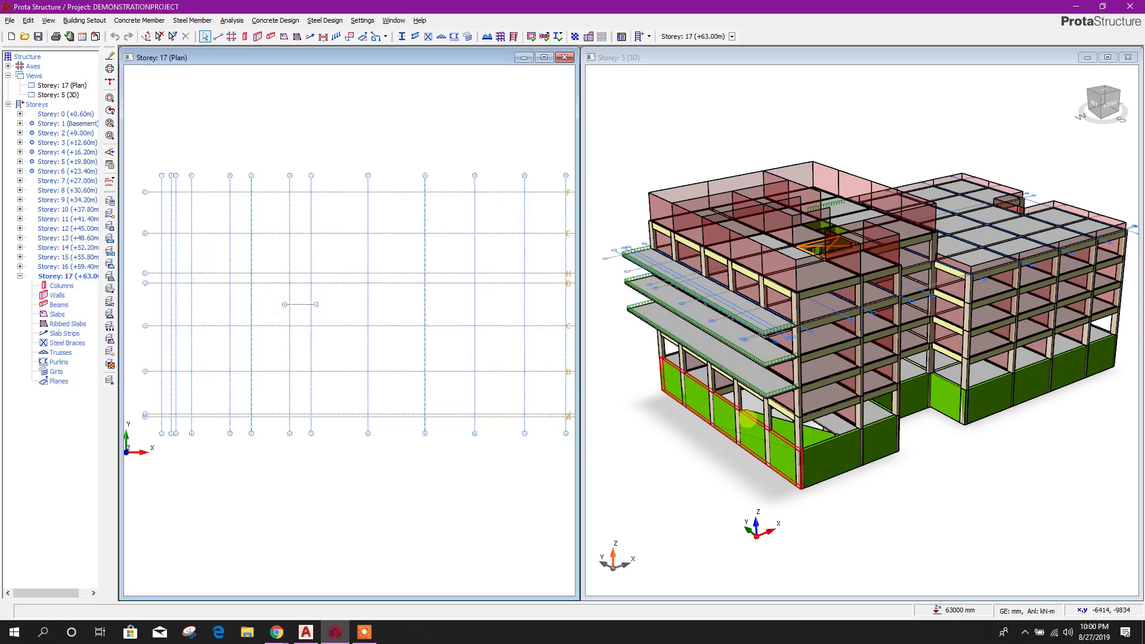
- Open the Storey 7 plan and check which members exist on that floor
left_click(54, 181)
double_click(54, 180)
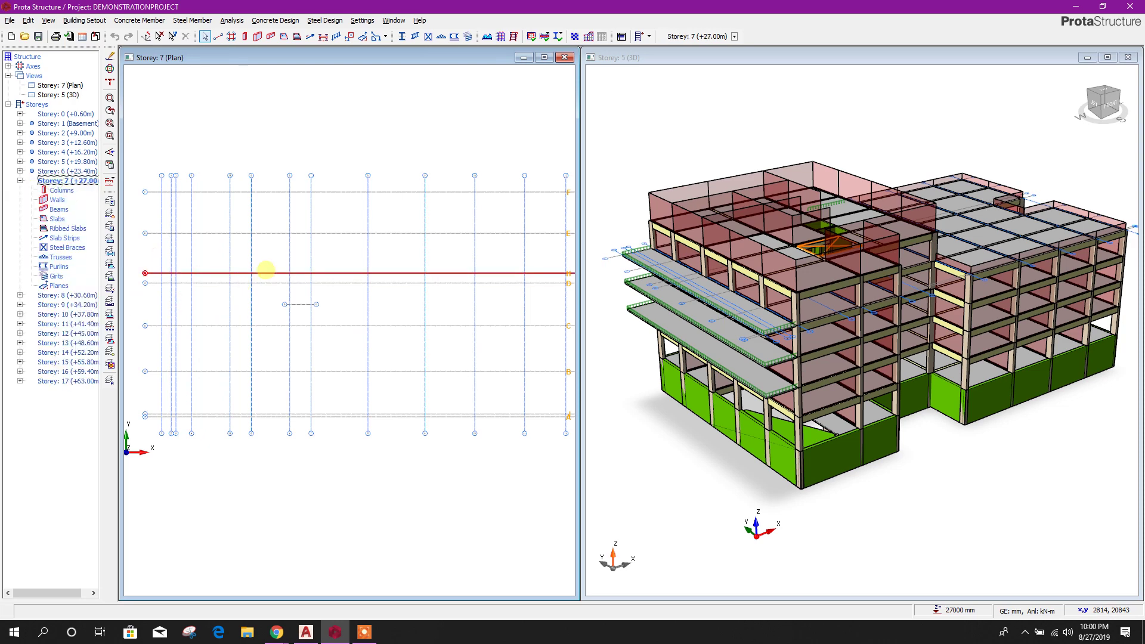
middle_click_drag(412, 388, 452, 389)
middle_click_drag(390, 319, 391, 340)
scroll(377, 337, "up", 1)
scroll(377, 328, "down", 1)
middle_click_drag(411, 385, 408, 371)
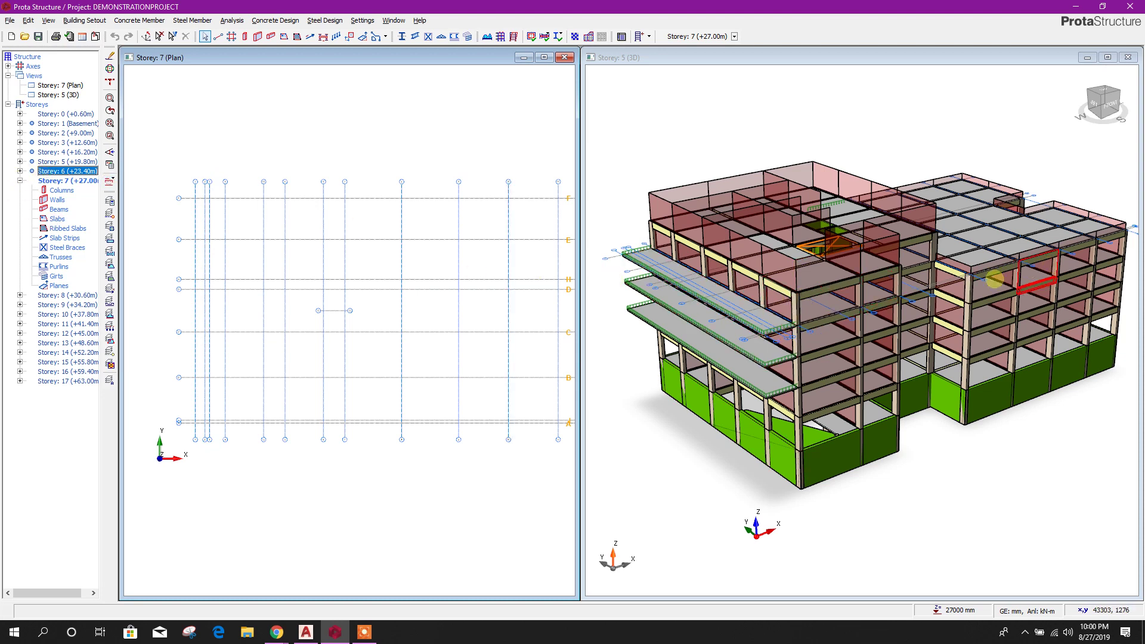
- Generate Storeys 7 to 17 from source Storey 6, with all member types included
double_click(55, 171)
right_click(37, 106)
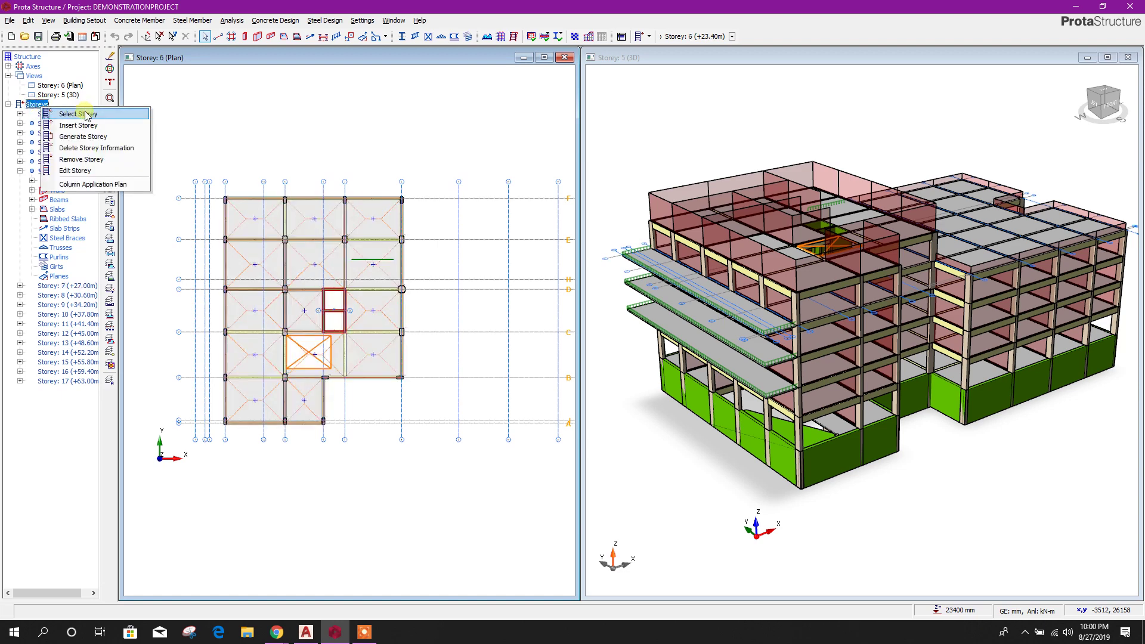
left_click(93, 137)
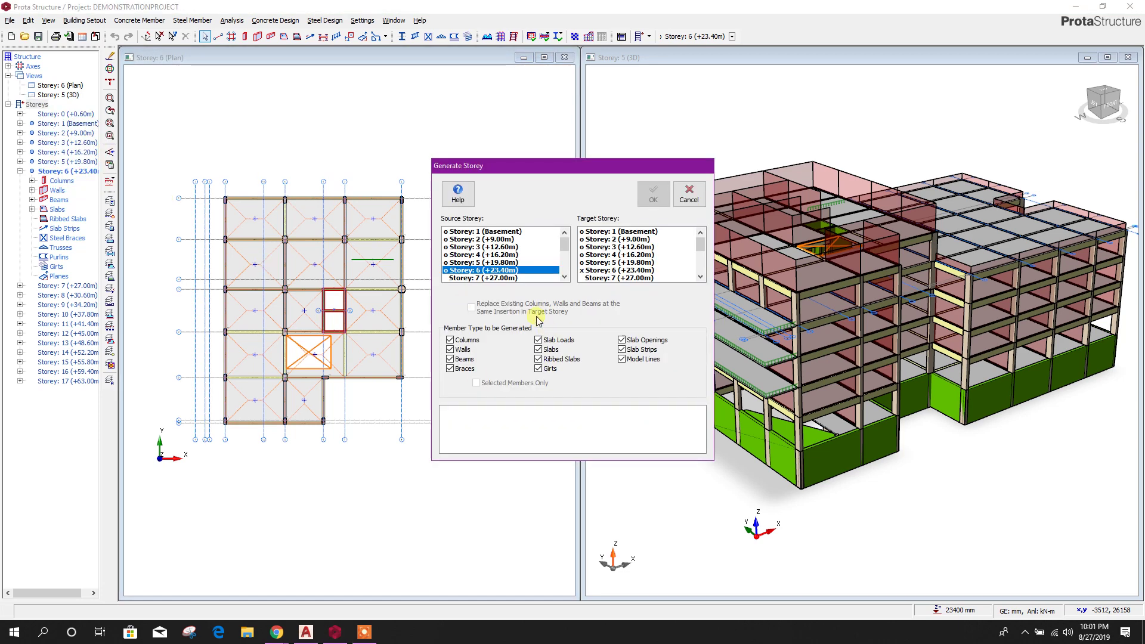
scroll(649, 265, "down", 1)
left_click(622, 255)
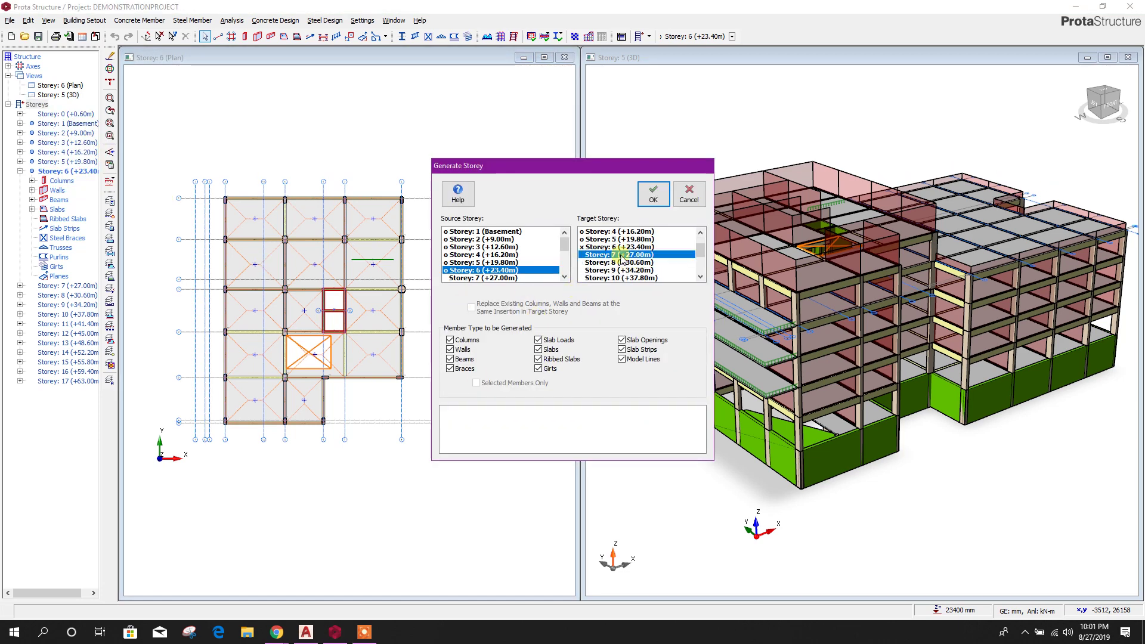
scroll(657, 272, "down", 1)
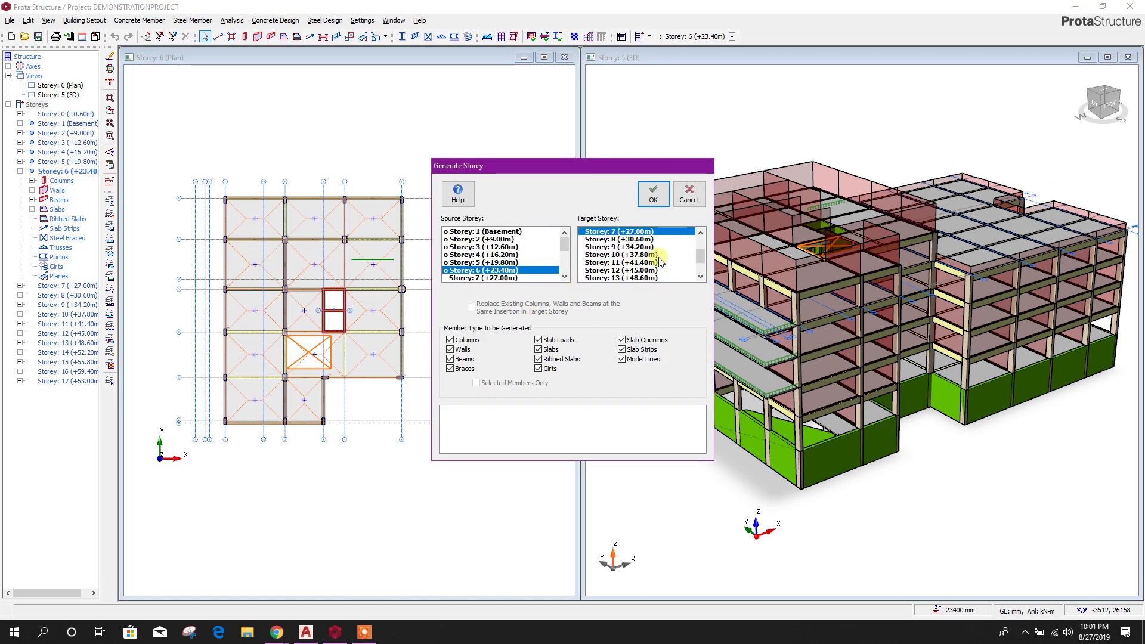
scroll(636, 261, "down", 2)
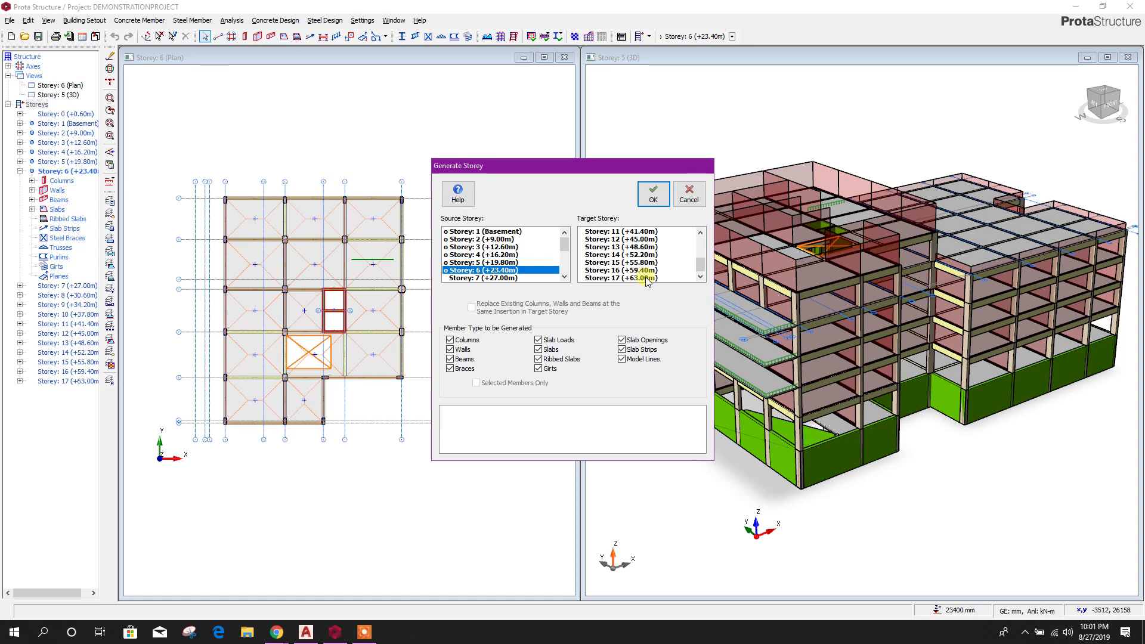
left_click(677, 275, "shift")
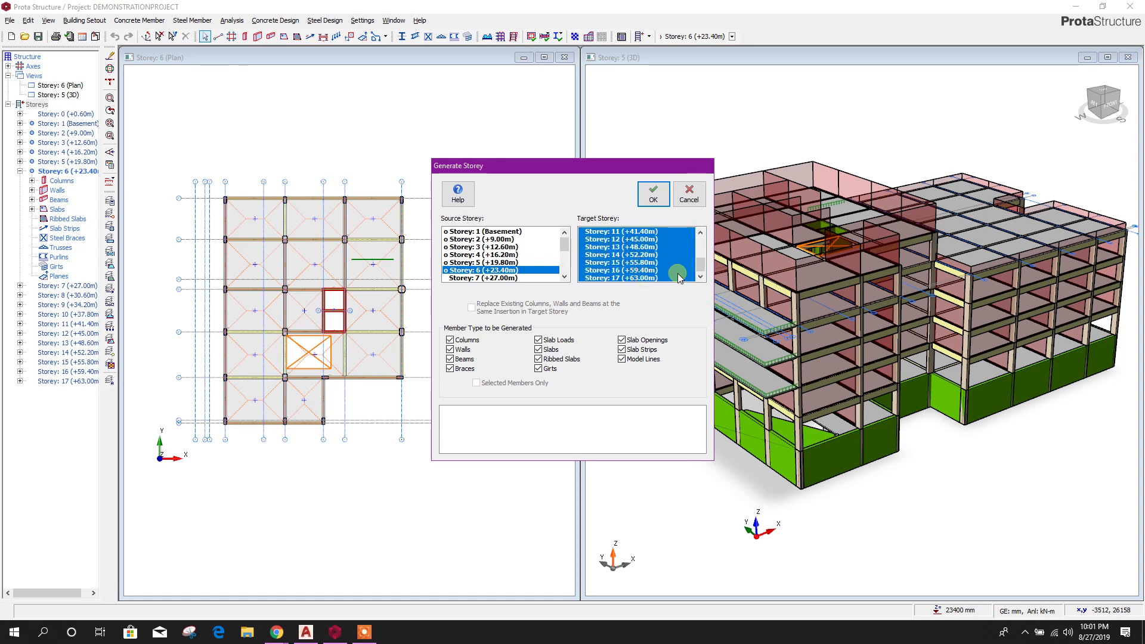
scroll(680, 274, "up", 3)
left_click(653, 193)
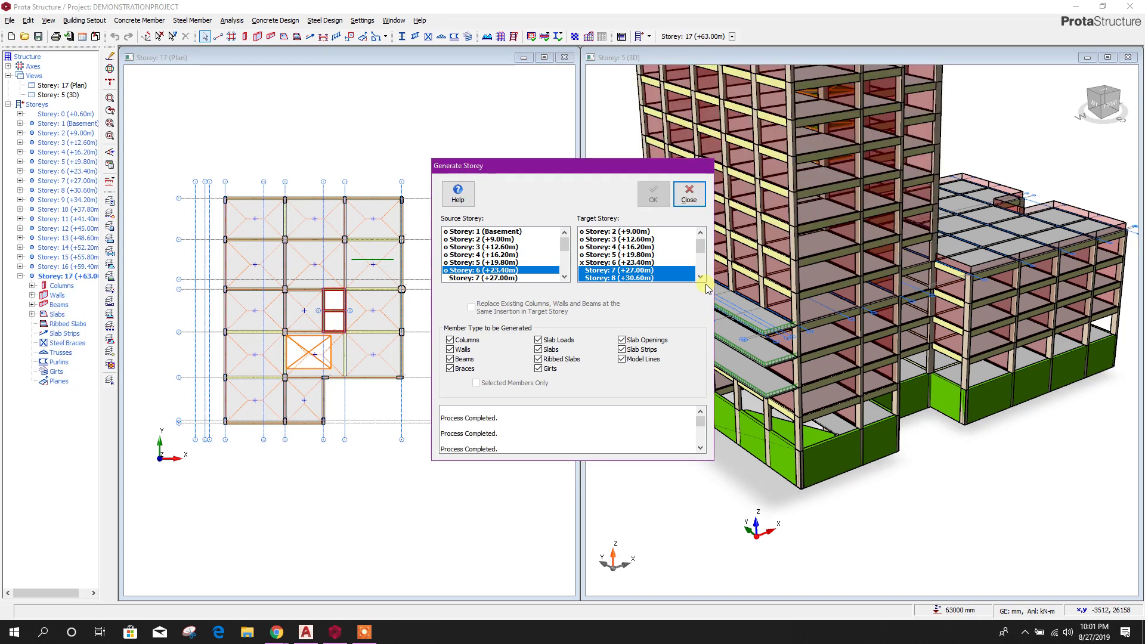
left_click(688, 196)
- Inspect the generated tower storeys up to the roof in the 3D view
scroll(864, 451, "down", 2)
mouse_move(903, 491)
middle_mouse_down()
mouse_move(877, 529)
mouse_move(918, 488)
middle_mouse_up()
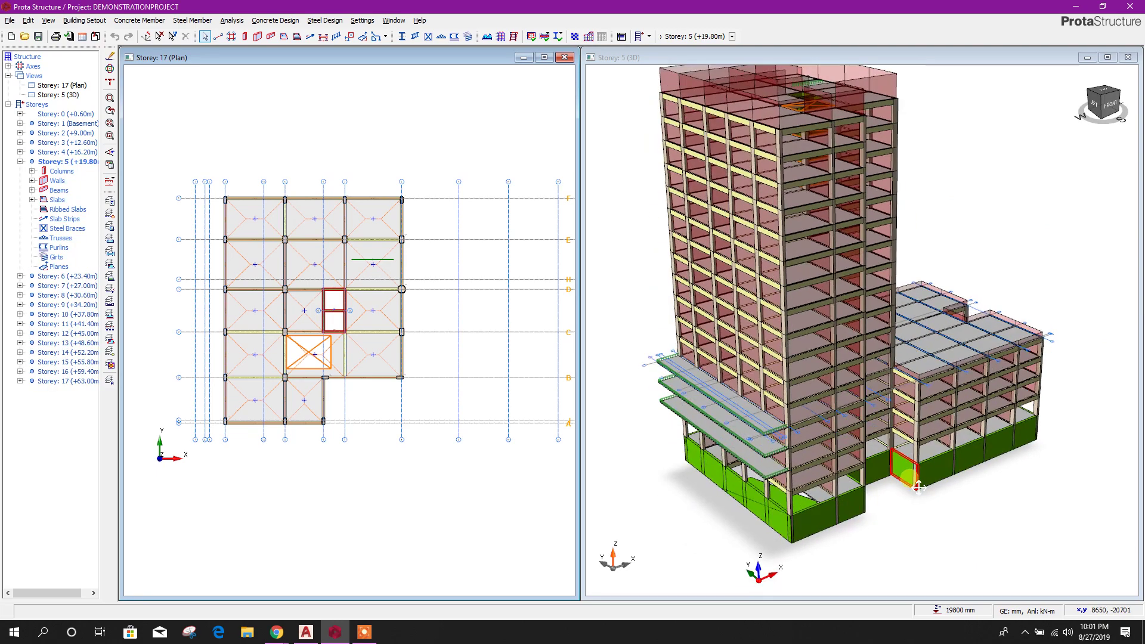
scroll(776, 211, "up", 2)
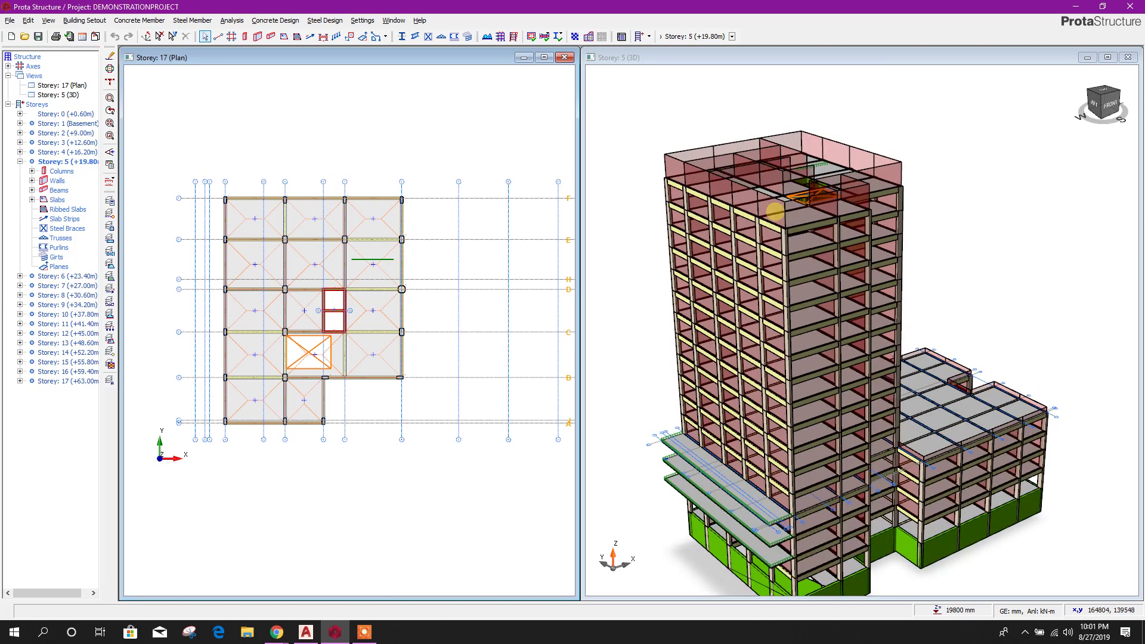
scroll(679, 192, "up", 2)
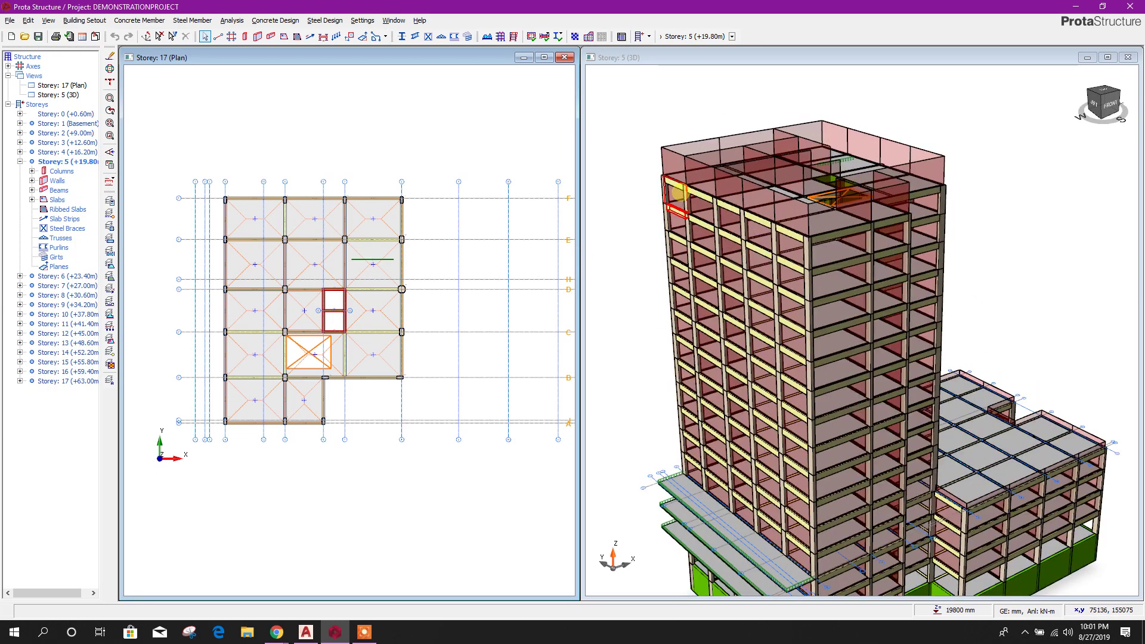
scroll(718, 173, "up", 3)
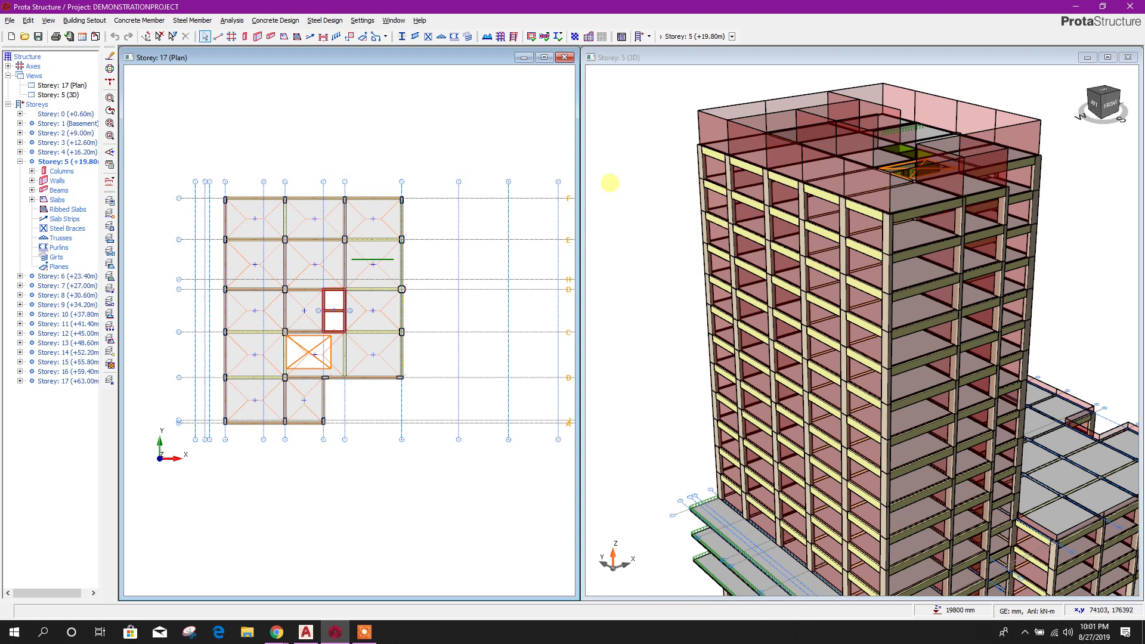
- Open the Storey 7 plan and compare it with the tower's lower floors in the 3D view
middle_click_drag(357, 166, 360, 136)
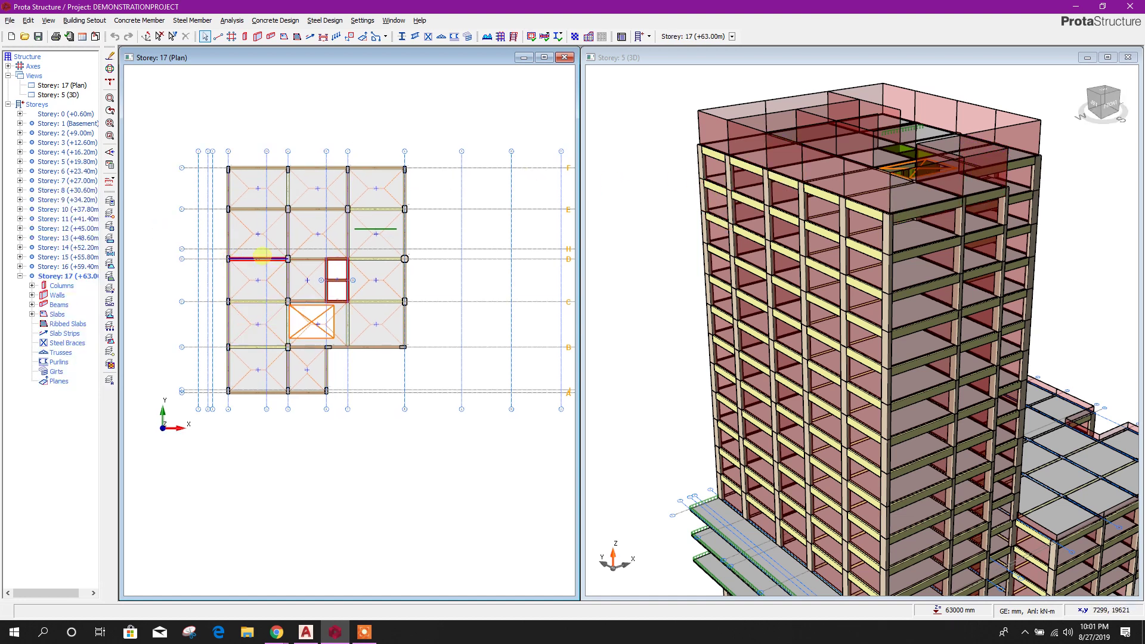
double_click(55, 181)
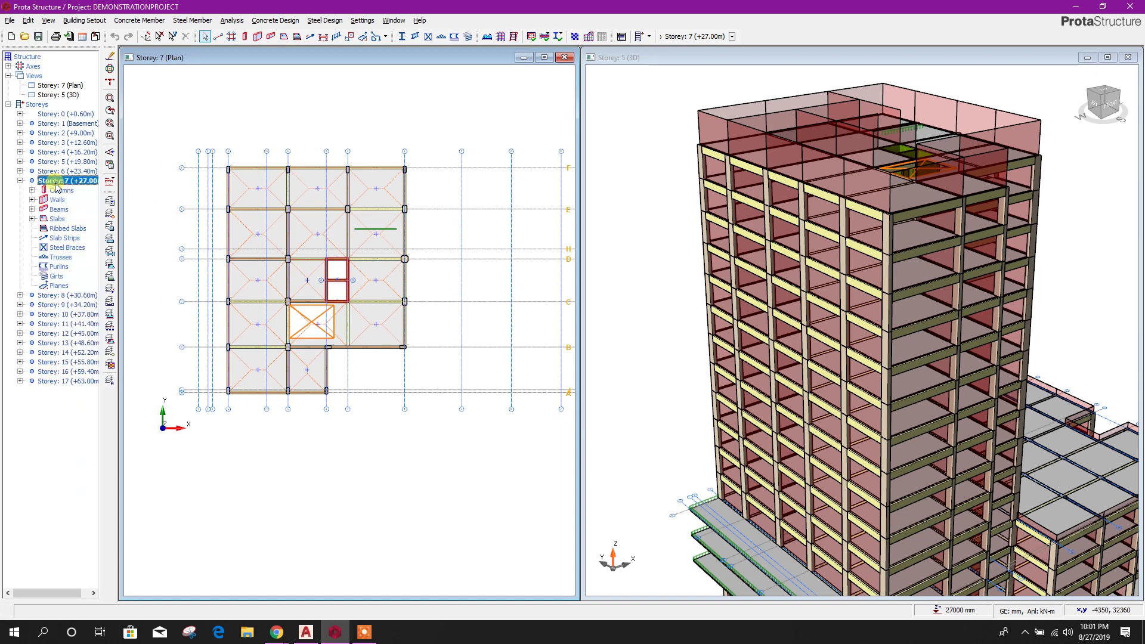
middle_click_drag(407, 324, 427, 374)
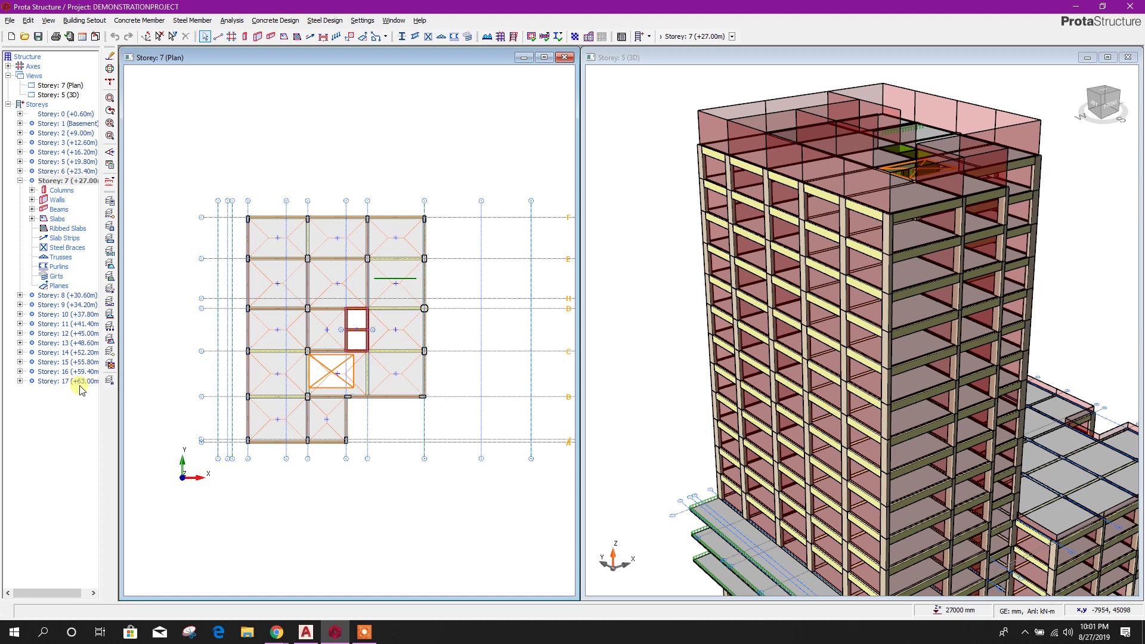
middle_click_drag(468, 355, 446, 334)
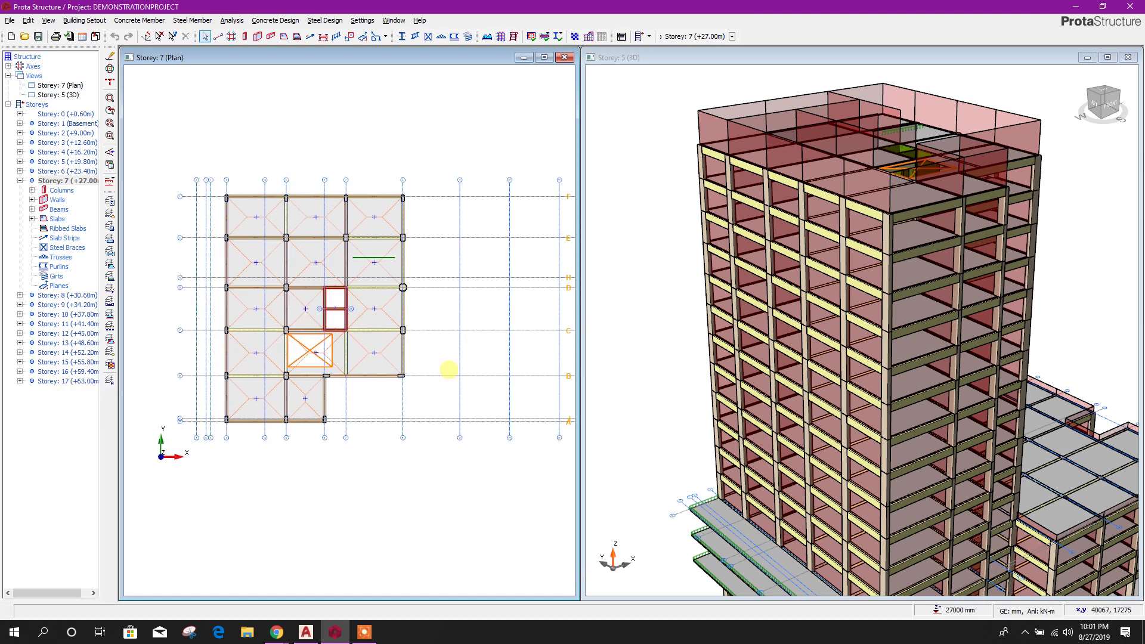
middle_click_drag(686, 397, 723, 267)
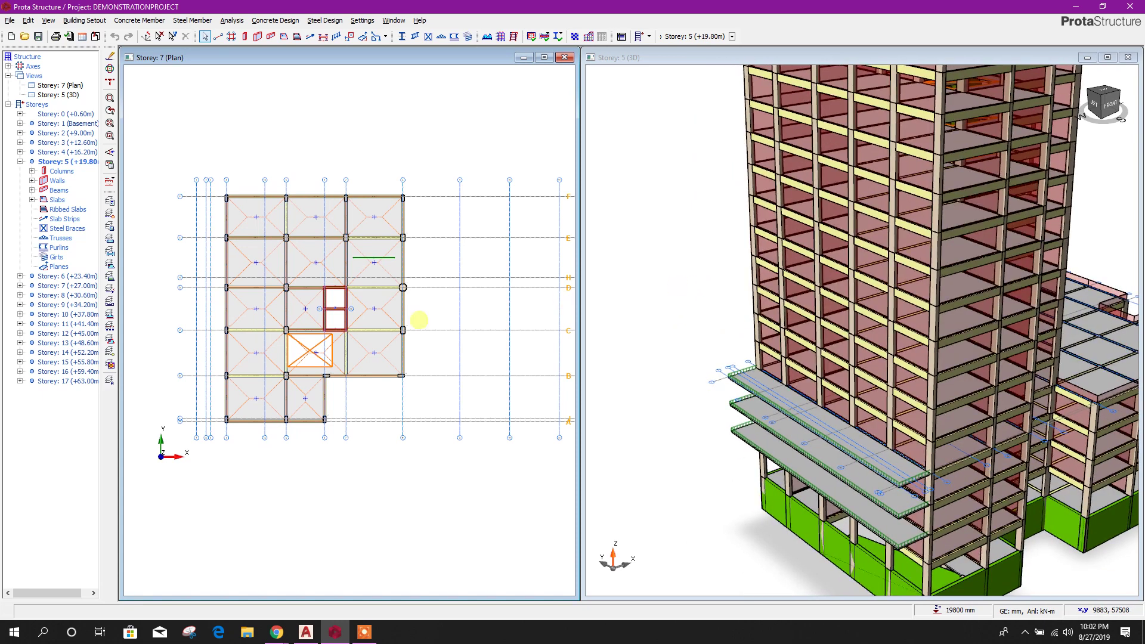
middle_click_drag(386, 324, 422, 336)
scroll(294, 320, "up", 2)
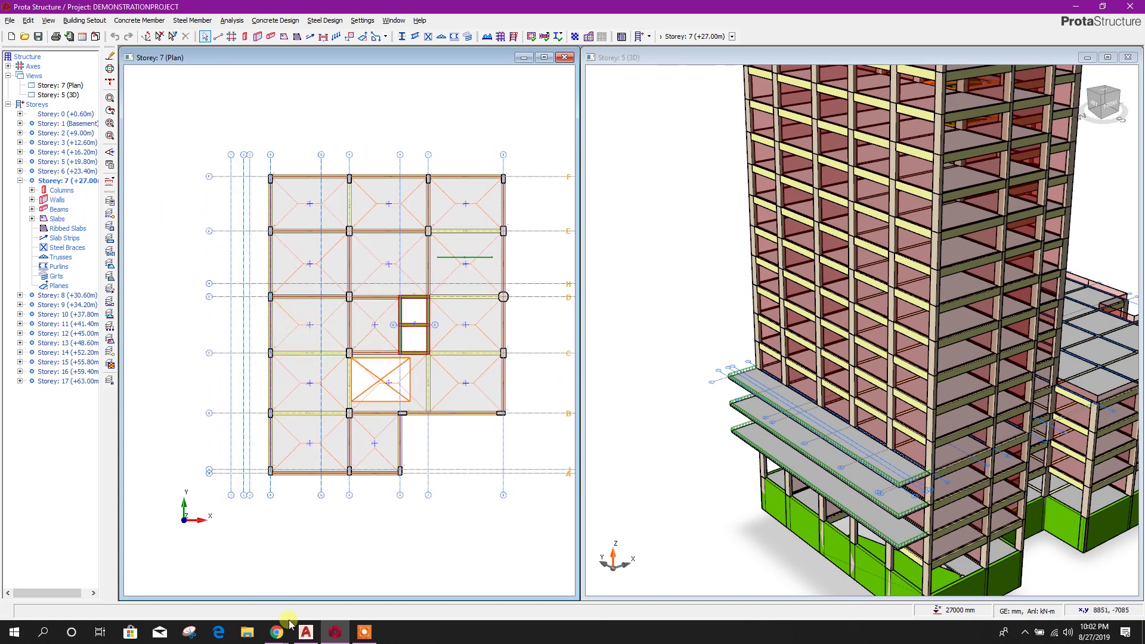
- Switch to AutoCAD and bring the sloping edge near LEVEL-05 of the PROTA.dwg elevation into view
left_click(306, 631)
middle_click_drag(542, 326, 532, 394)
middle_click_drag(470, 555, 447, 452)
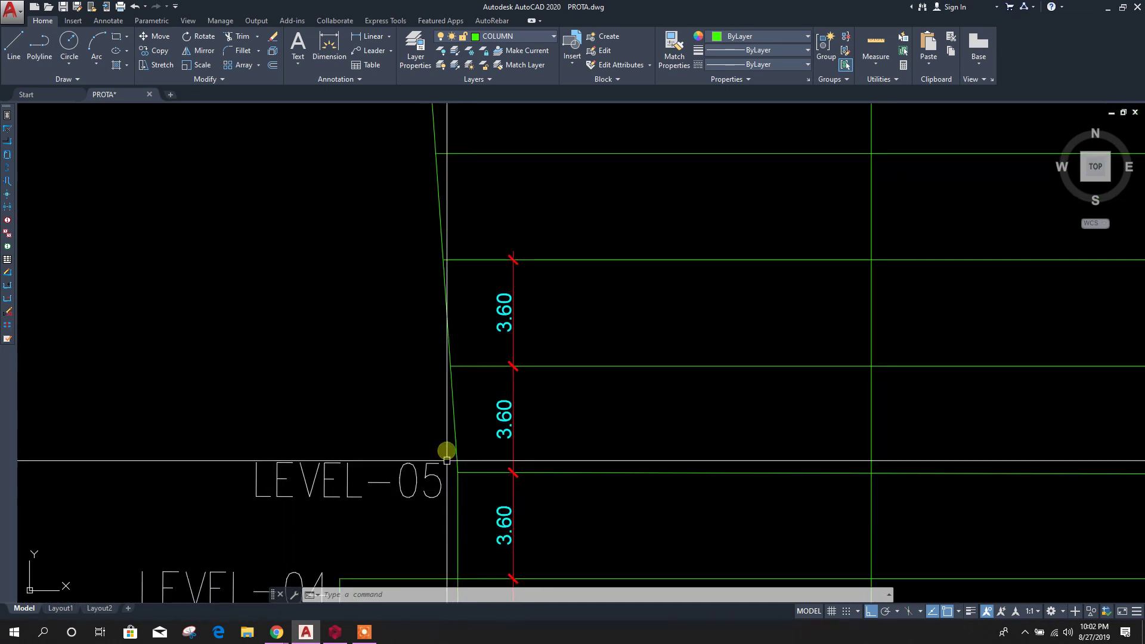
left_click(341, 37)
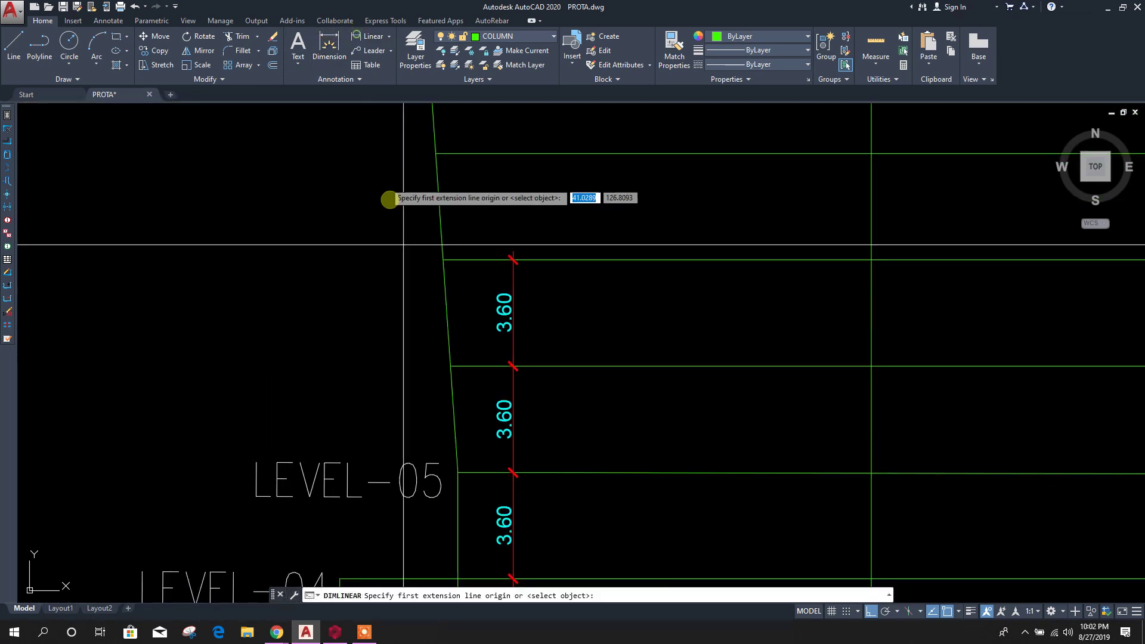
left_click(457, 473)
left_click(450, 364)
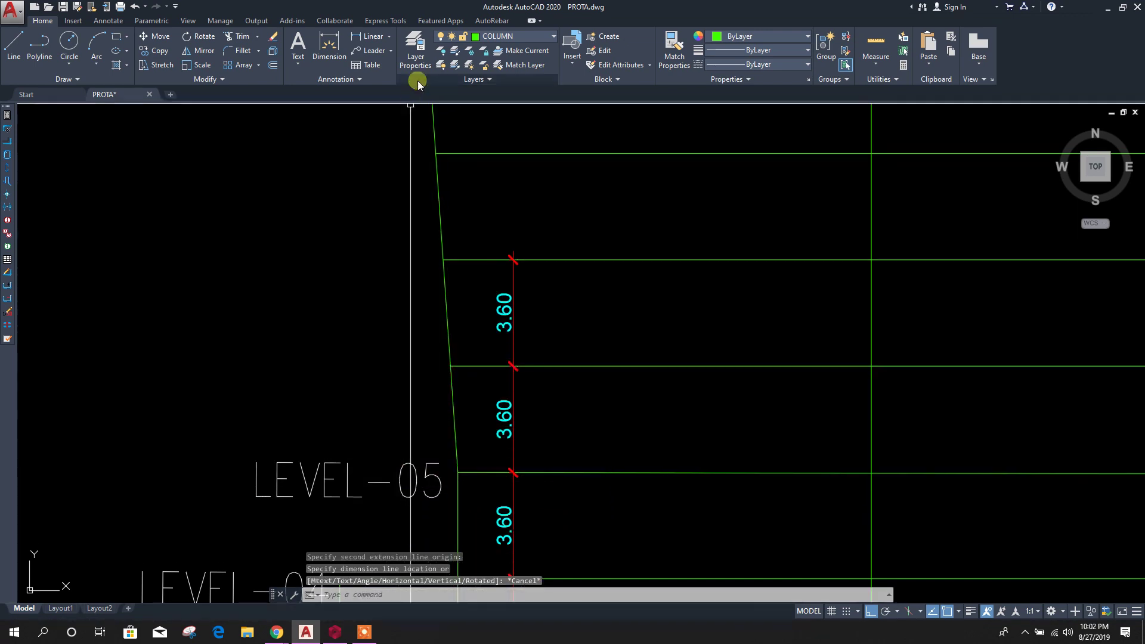
- Add a linear dimension for the sloping edge's horizontal offset between LEVEL-05 and the floor line directly above
left_click(369, 36)
scroll(437, 486, "up", 4)
left_click(414, 477)
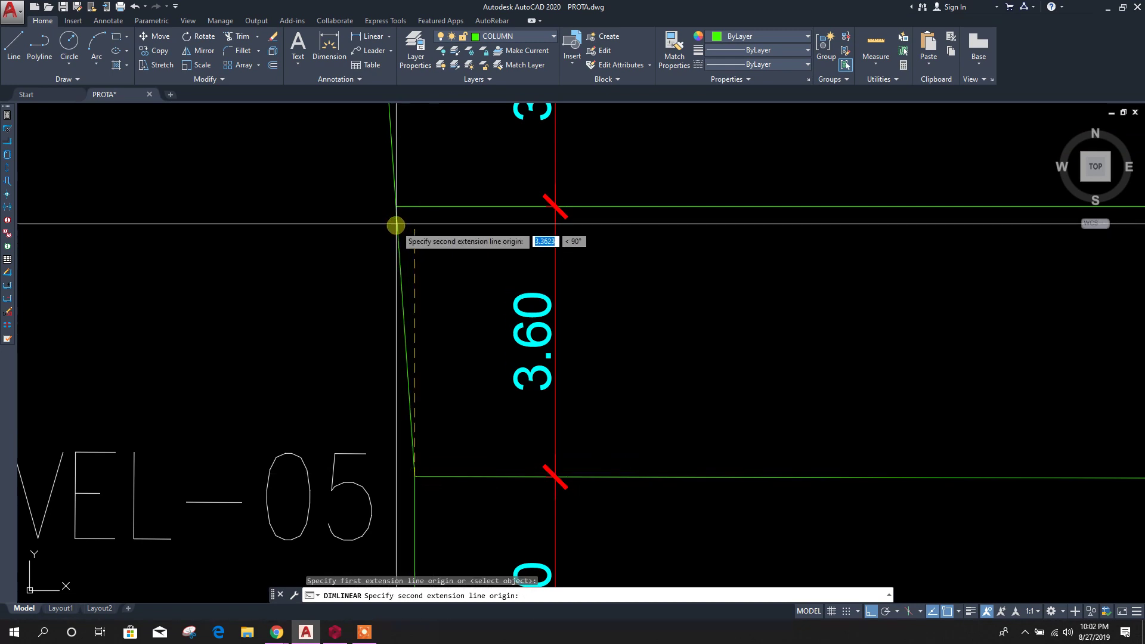
left_click(396, 206)
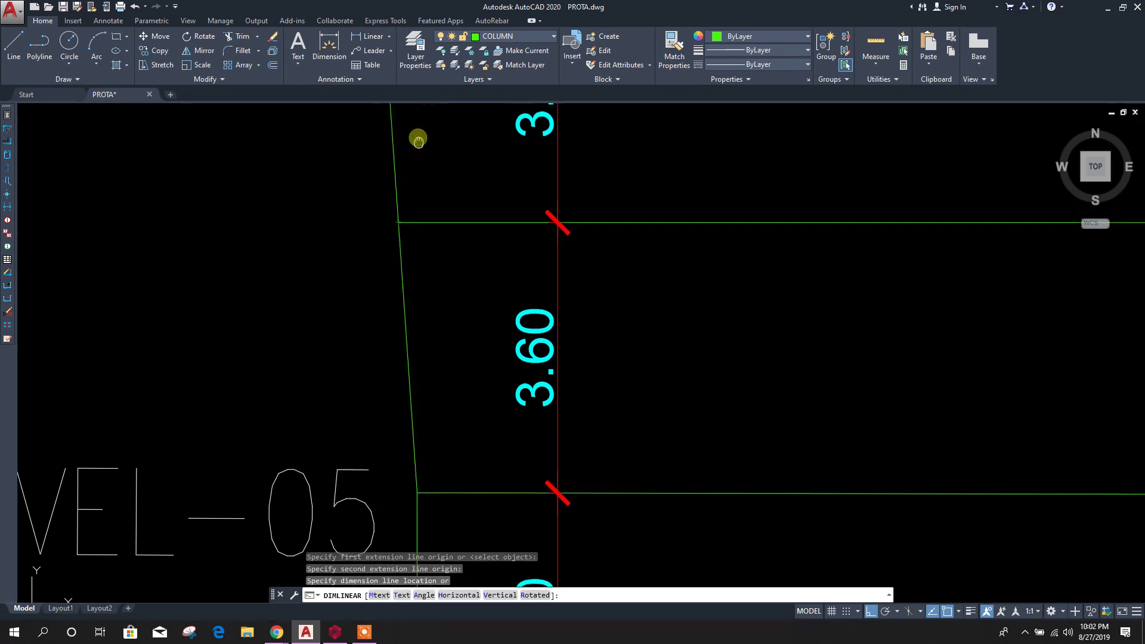
left_click(421, 358)
- Add a linear dimension for the sloping edge's horizontal offset between the first and second floor lines above LEVEL-05
scroll(428, 405, "down", 2)
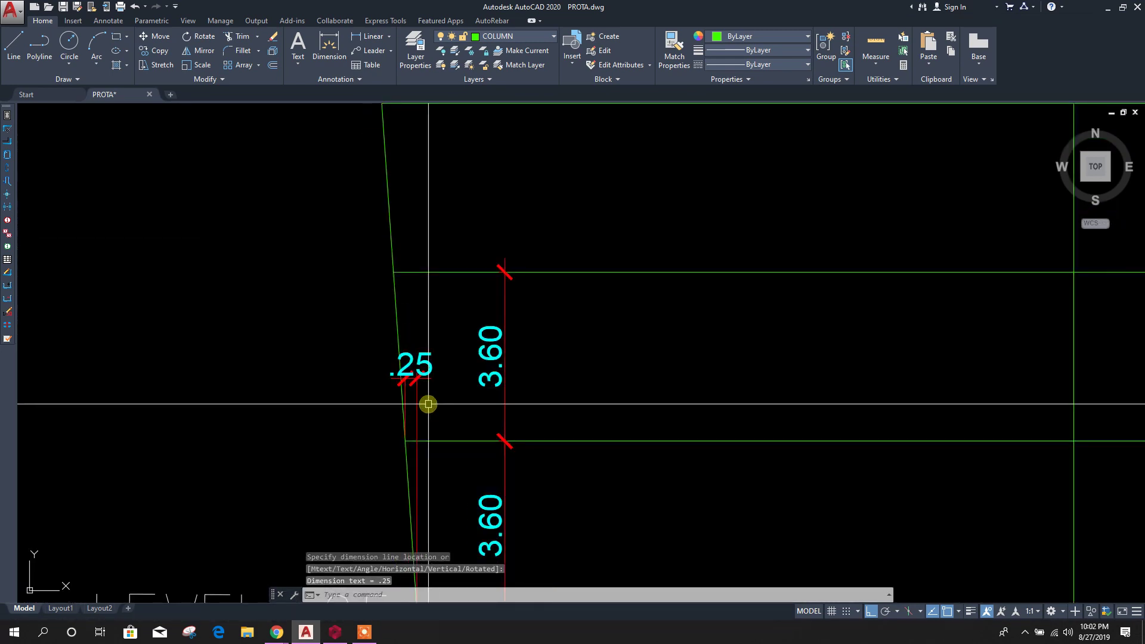
scroll(428, 404, "up", 2)
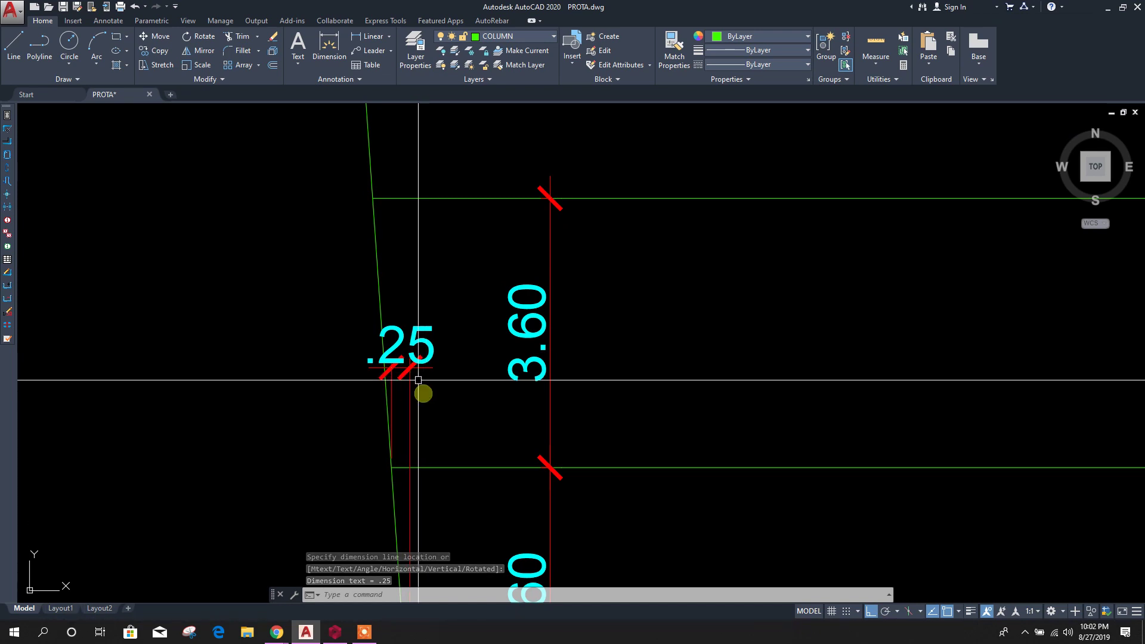
left_click(369, 36)
left_click(391, 463)
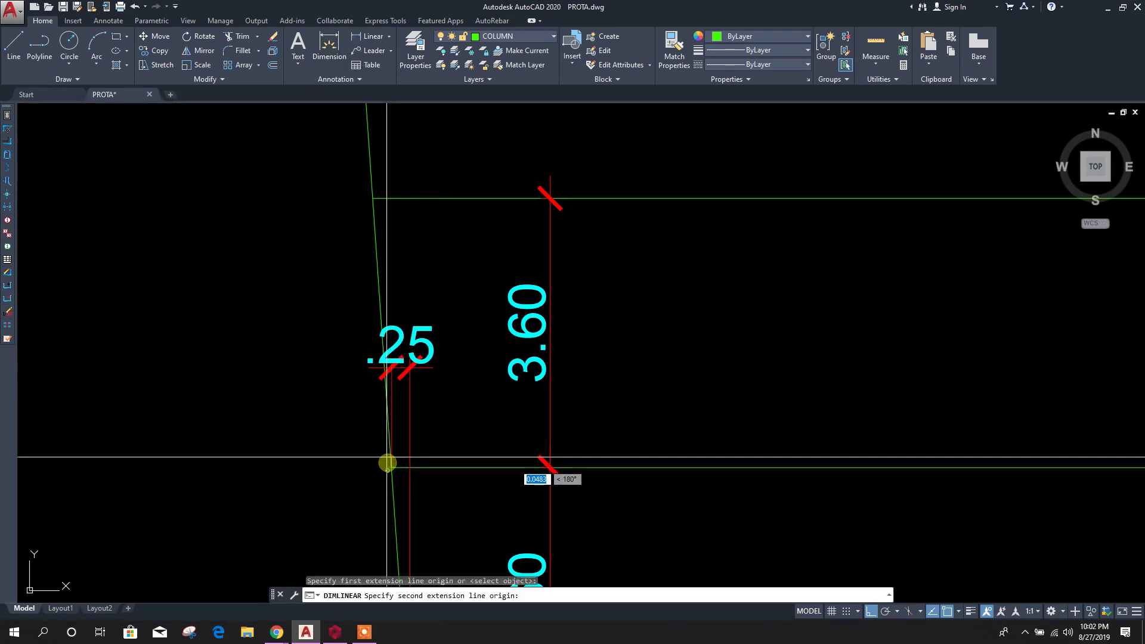
left_click(378, 190)
scroll(384, 258, "up", 2)
left_click(384, 258)
- Examine the sloping edge and its floor lines from LEVEL-05 up to LEVEL-15
scroll(445, 260, "down", 5)
middle_click_drag(472, 385, 472, 340)
middle_click_drag(467, 283, 458, 377)
scroll(396, 235, "down", 3)
middle_click_drag(381, 217, 422, 351)
scroll(409, 259, "down", 2)
scroll(432, 256, "up", 3)
scroll(461, 417, "down", 3)
scroll(439, 425, "up", 4)
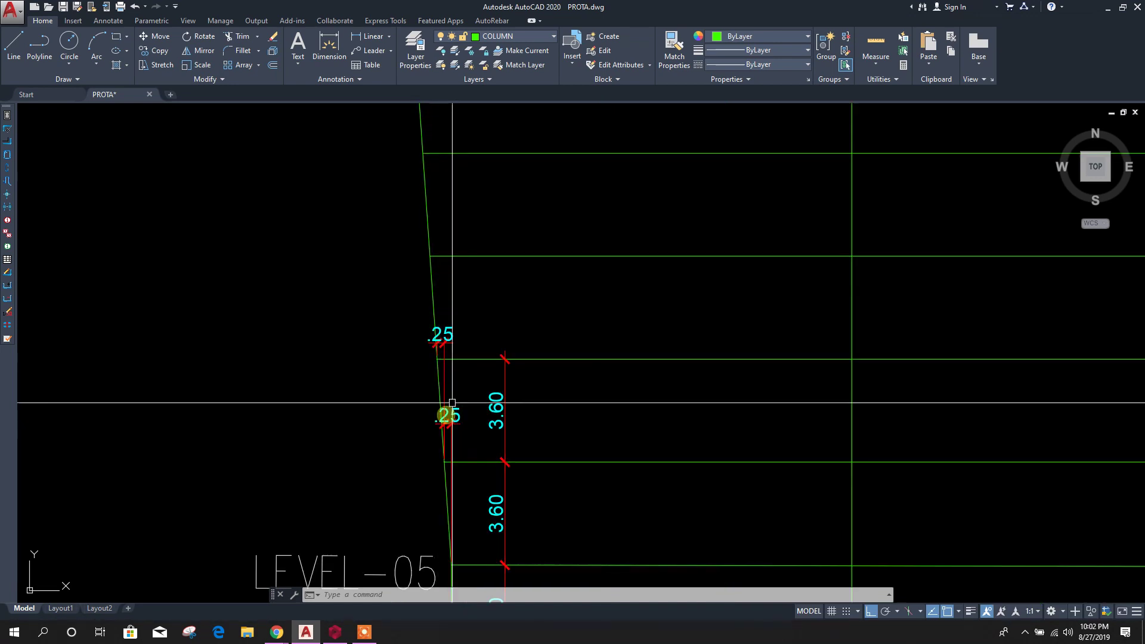
scroll(447, 394, "up", 4)
scroll(442, 325, "down", 5)
scroll(453, 334, "down", 5)
scroll(422, 199, "up", 4)
scroll(347, 216, "up", 2)
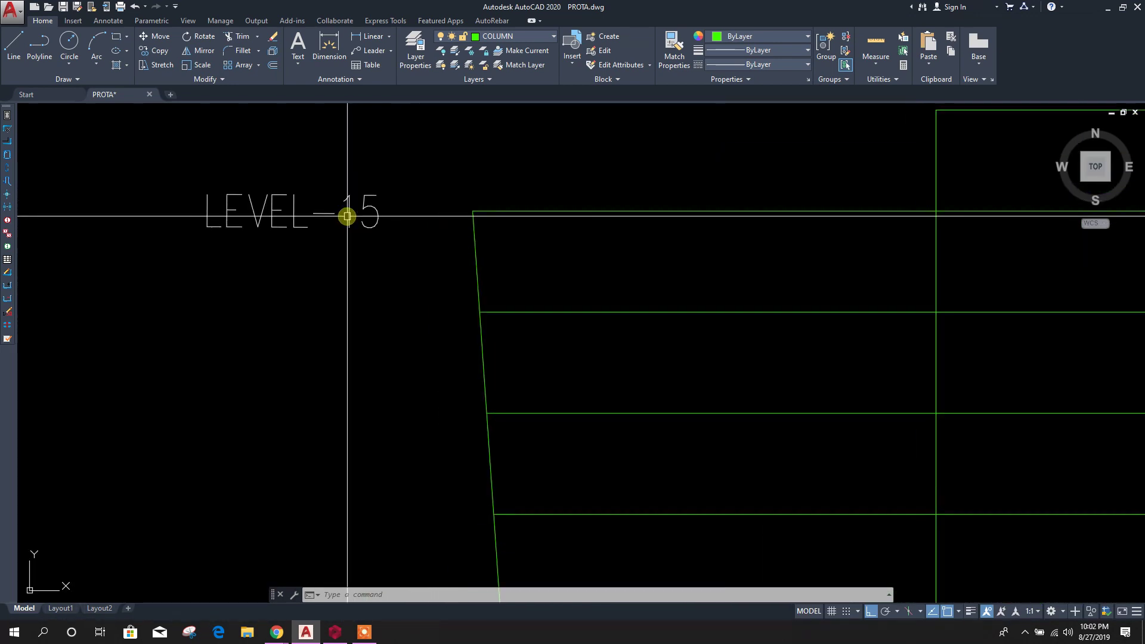
- Switch to ProtaStructure and bring axis 4 in the Storey 7 plan into close view
left_click(340, 633)
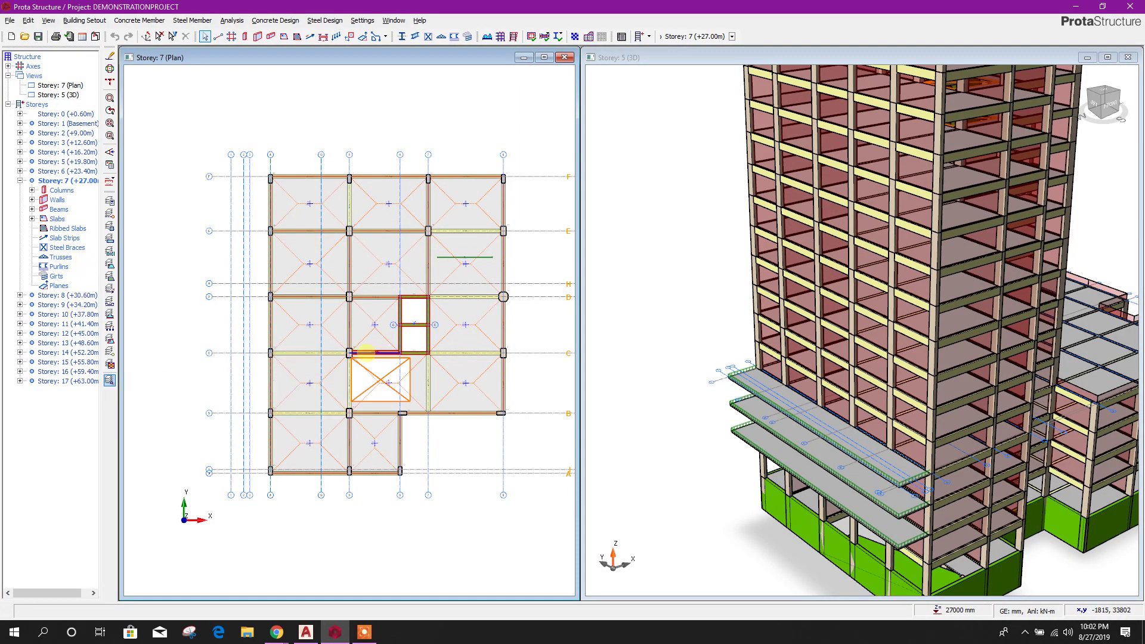
middle_click_drag(381, 349, 380, 370)
scroll(248, 270, "up", 8)
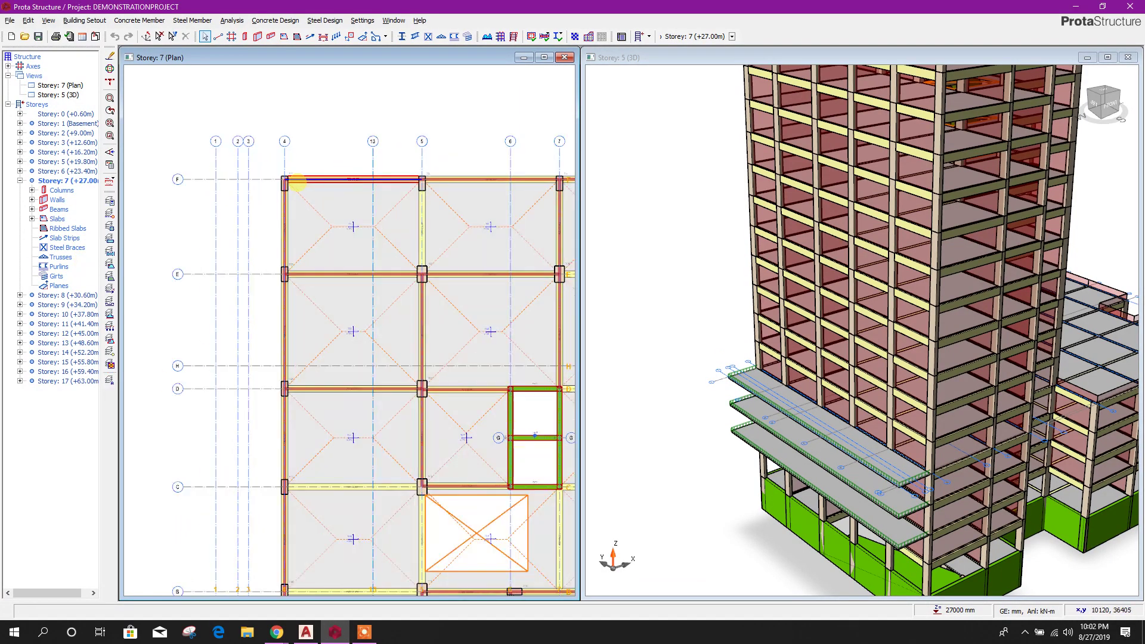
- Try to offset axis 4 by 250 mm in the Storey 7 plan and undo that offset
left_click(290, 222)
right_click(290, 223)
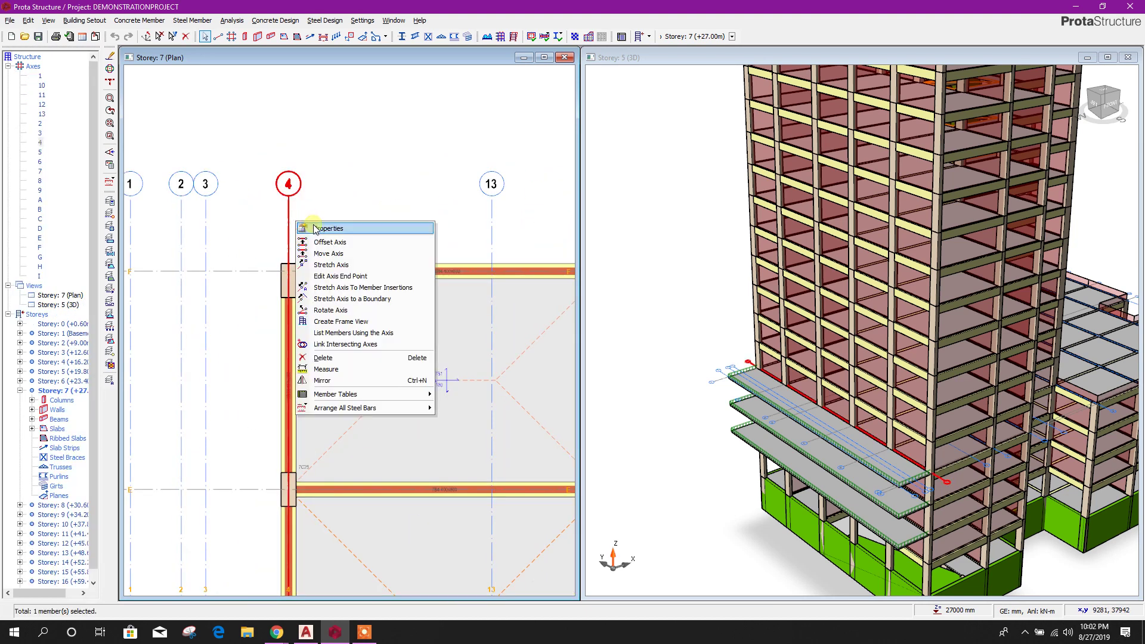
left_click(322, 242)
scroll(256, 242, "up", 3)
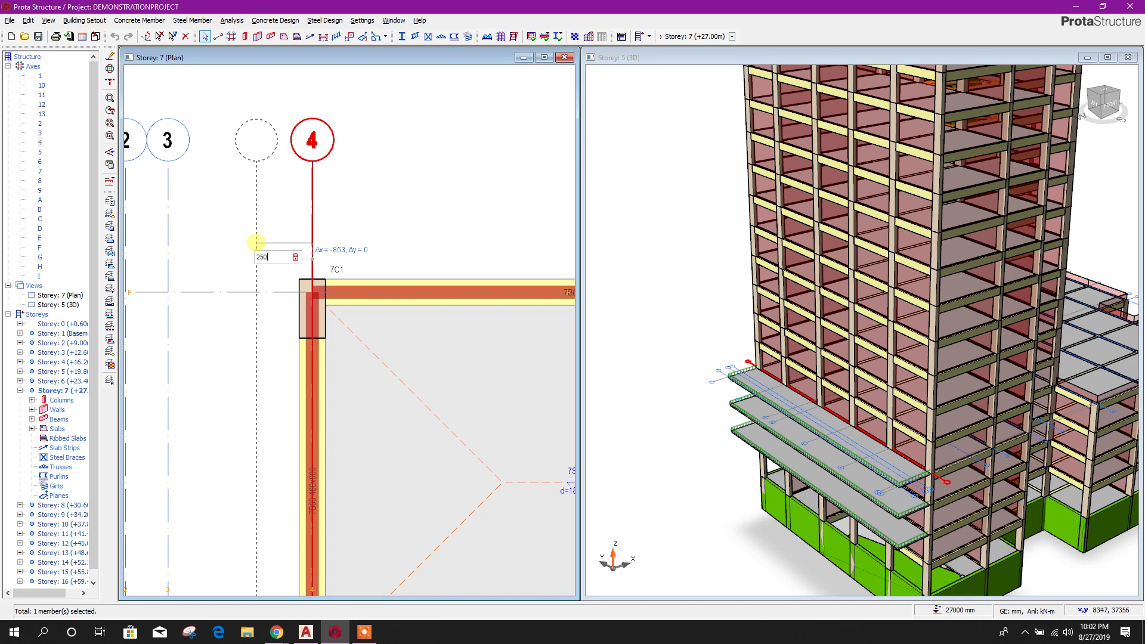
type("250")
key("Return")
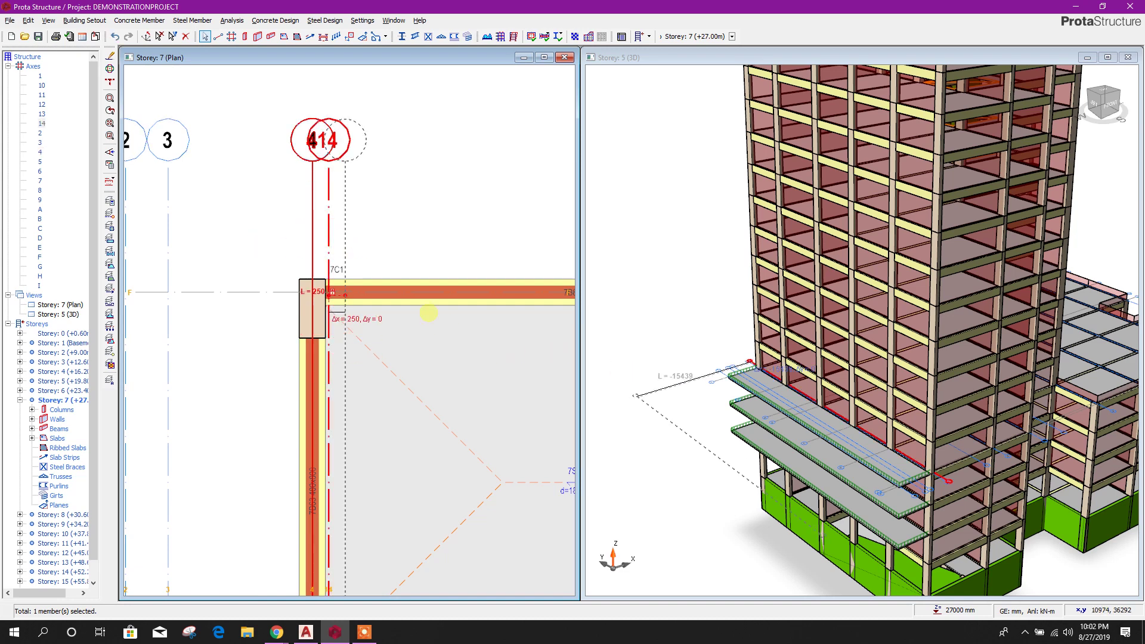
key("Escape")
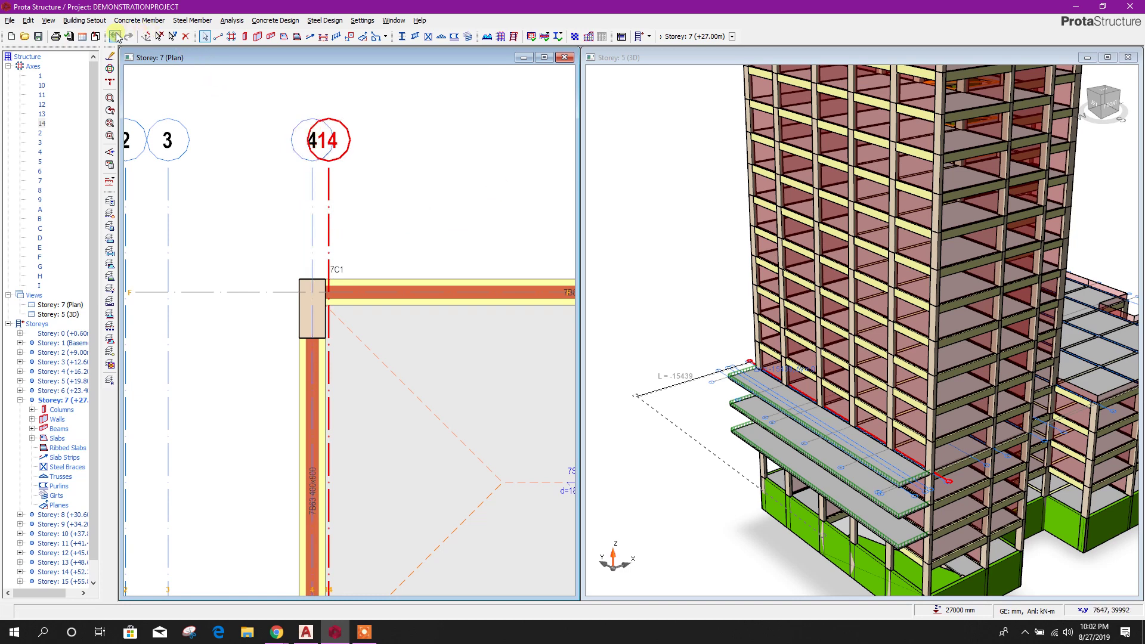
left_click(115, 36)
- Offset axis 4 by -250 mm repeatedly to create seven evenly spaced axes, 14 to 20, outside the building edge
left_click(312, 210)
right_click(314, 211)
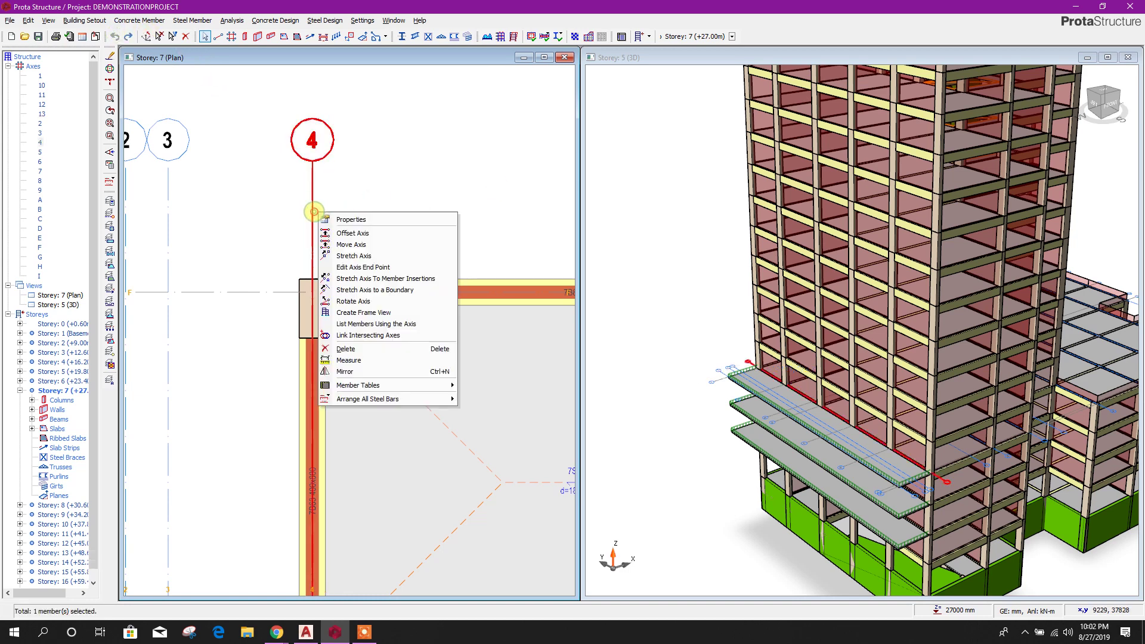
left_click(352, 232)
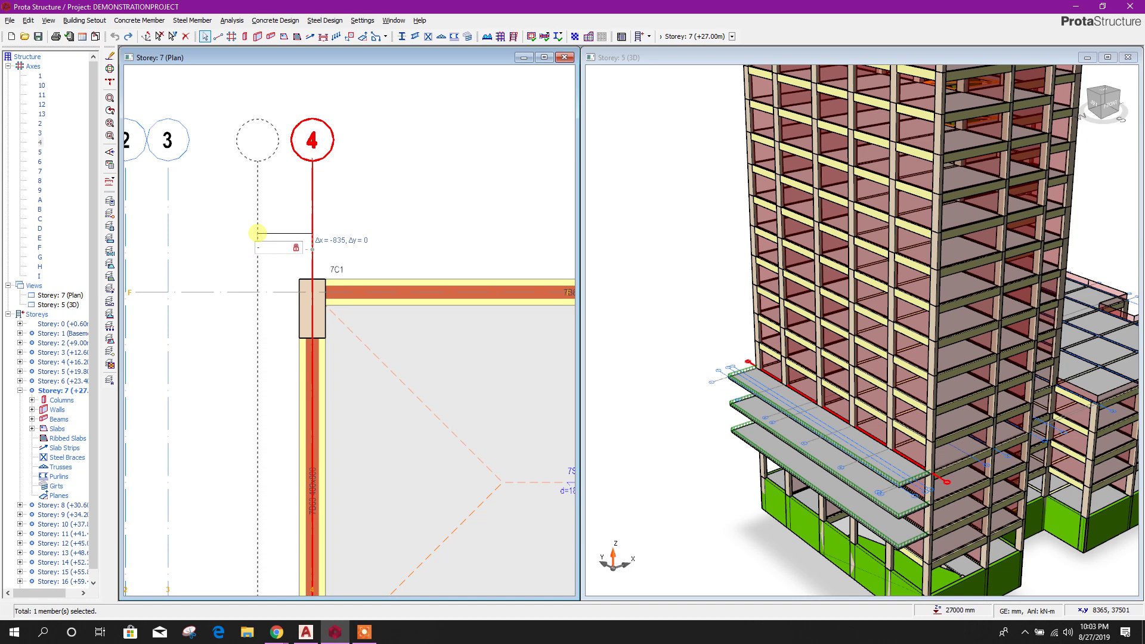
key("Return")
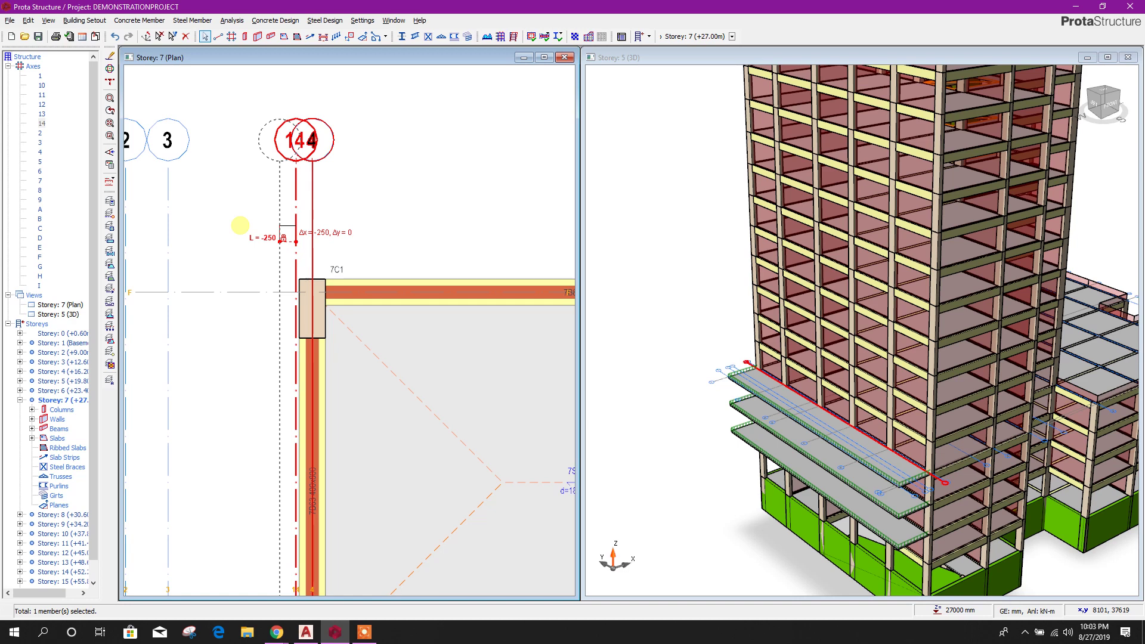
key("Return")
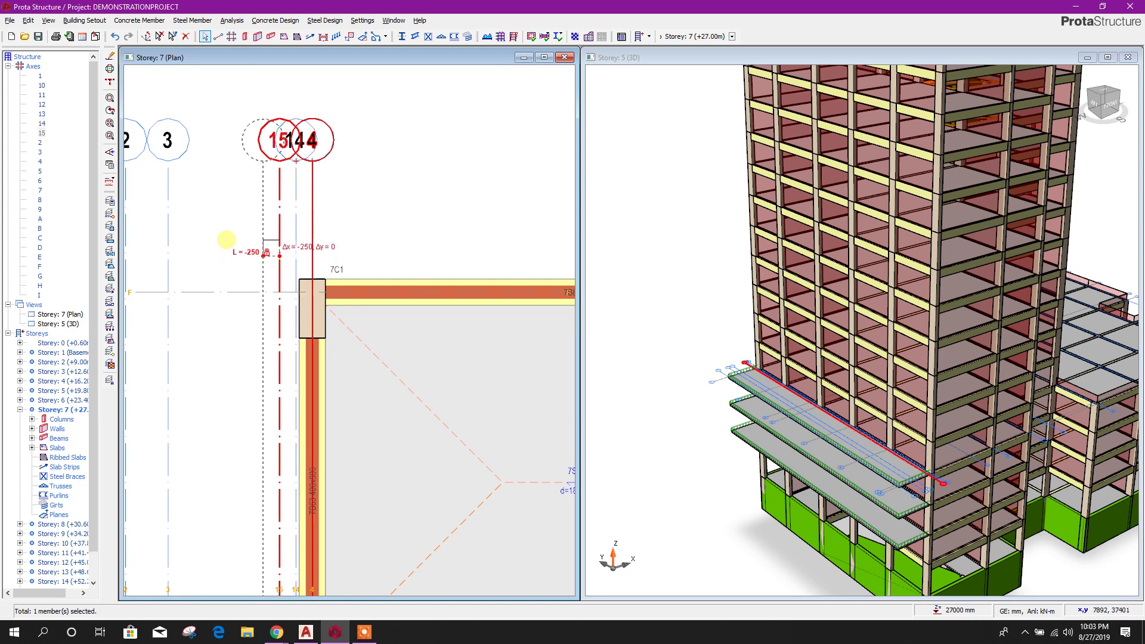
key("Return")
key("Return")
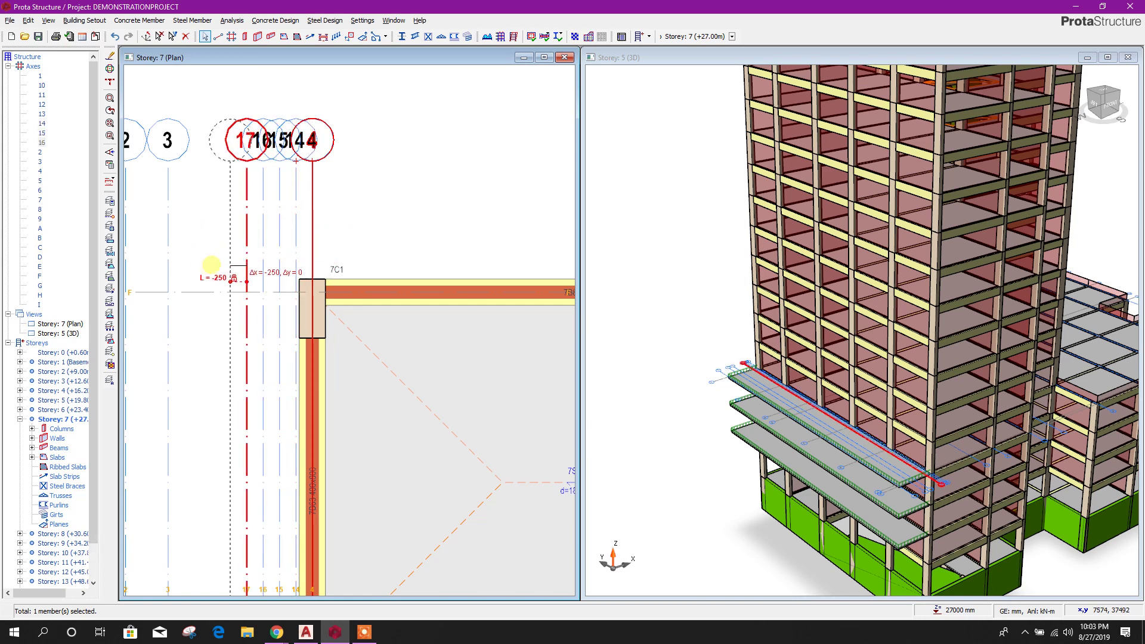
key("Return")
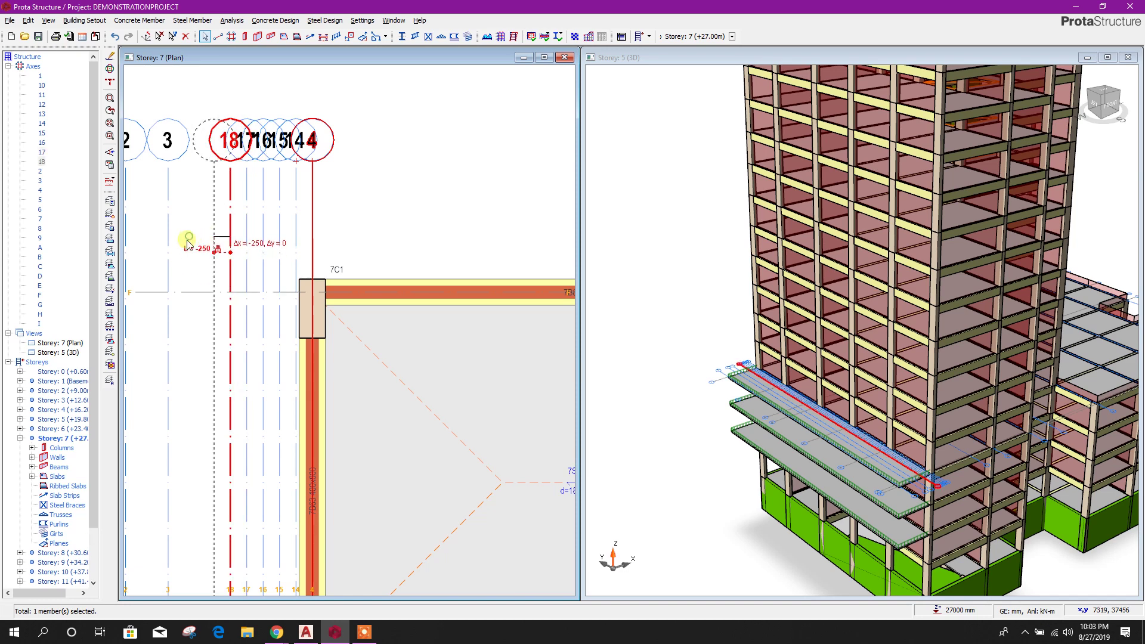
key("Return")
key("Return")
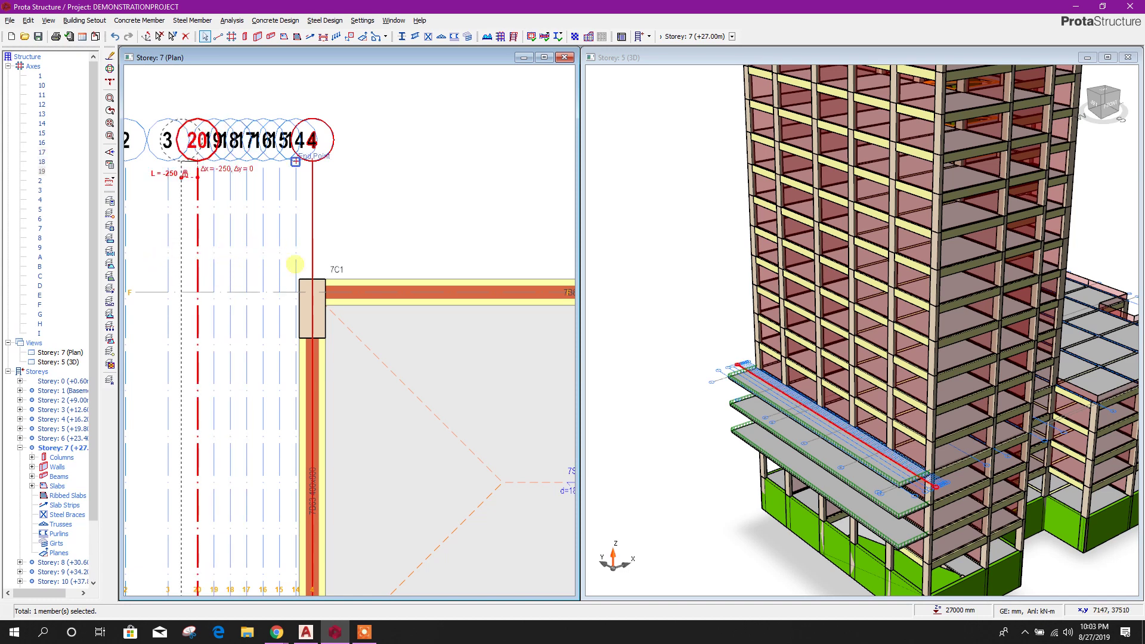
key("Escape")
scroll(373, 176, "down", 3)
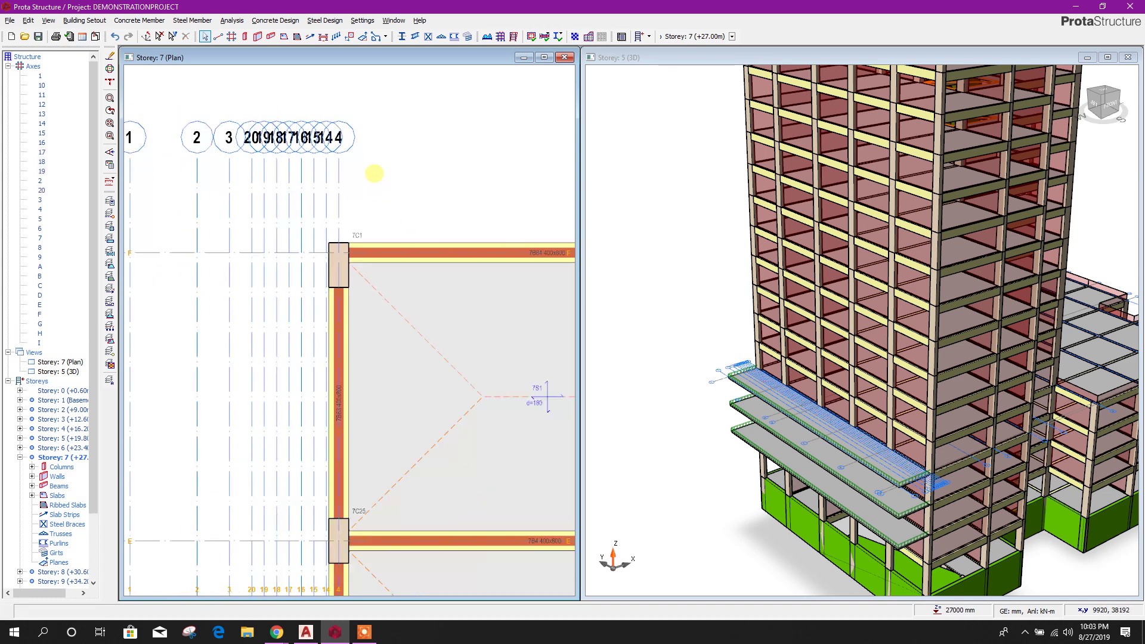
- Examine corner column 7C1 and the closely spaced axes beside axis 4 in the Storey 7 plan
scroll(363, 200, "up", 4)
scroll(371, 204, "down", 1)
left_click(325, 204)
scroll(386, 187, "down", 2)
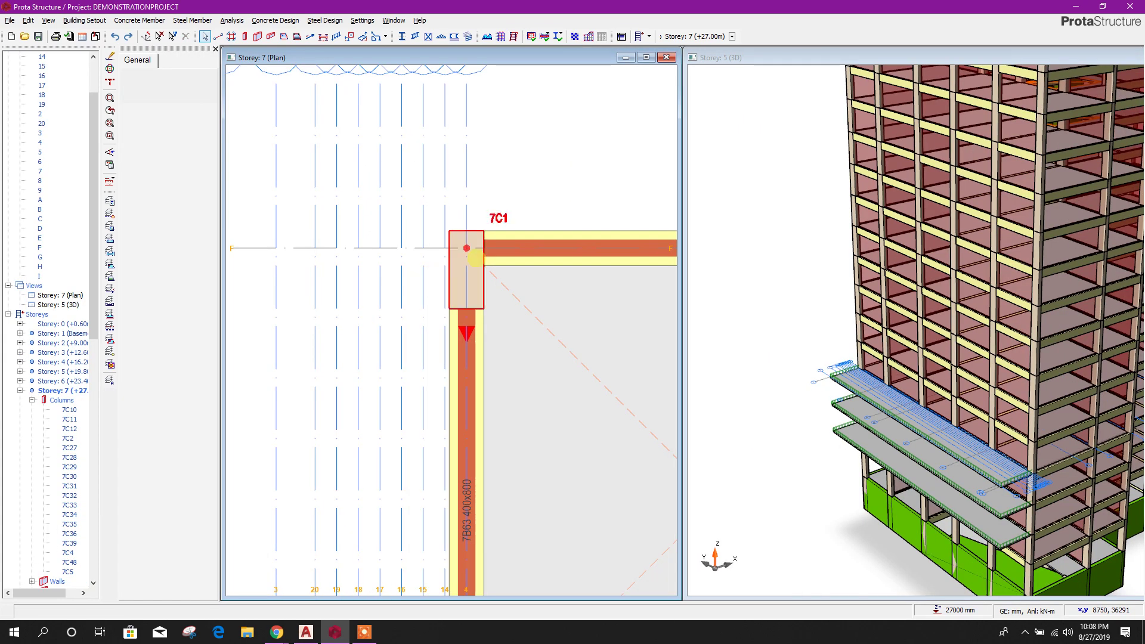
scroll(477, 260, "down", 2)
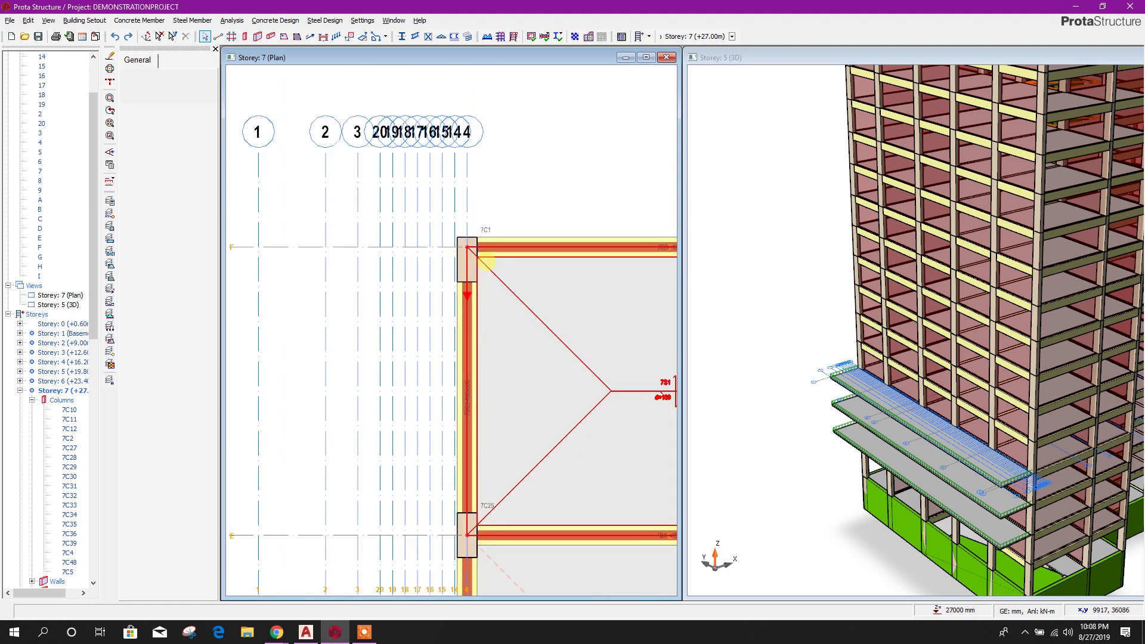
scroll(485, 258, "up", 1)
scroll(465, 249, "down", 3)
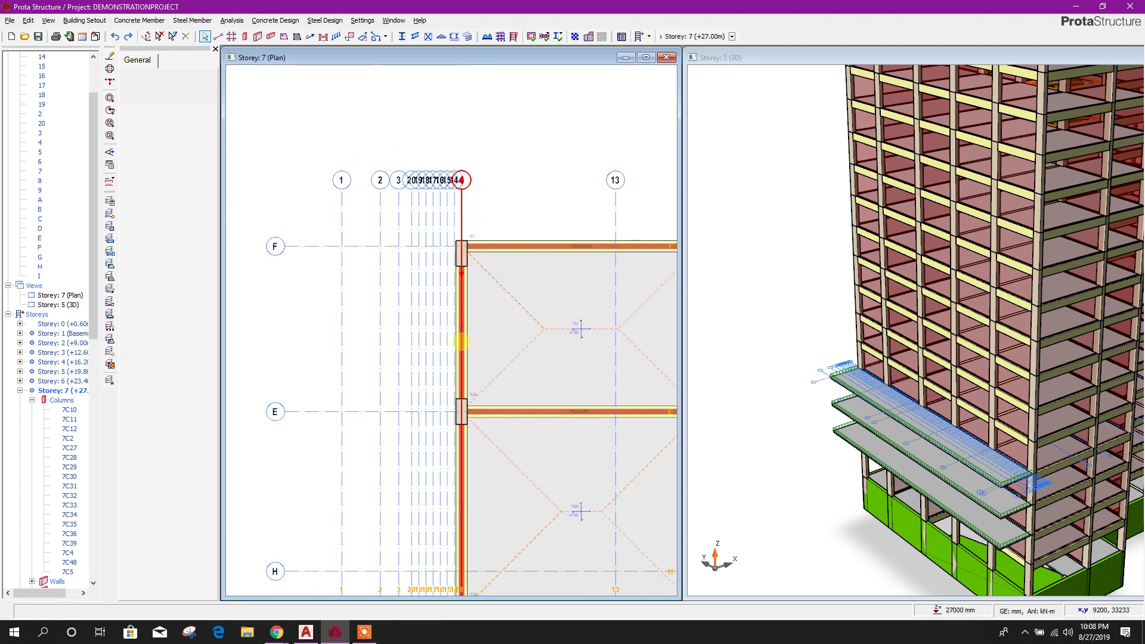
scroll(465, 179, "up", 5)
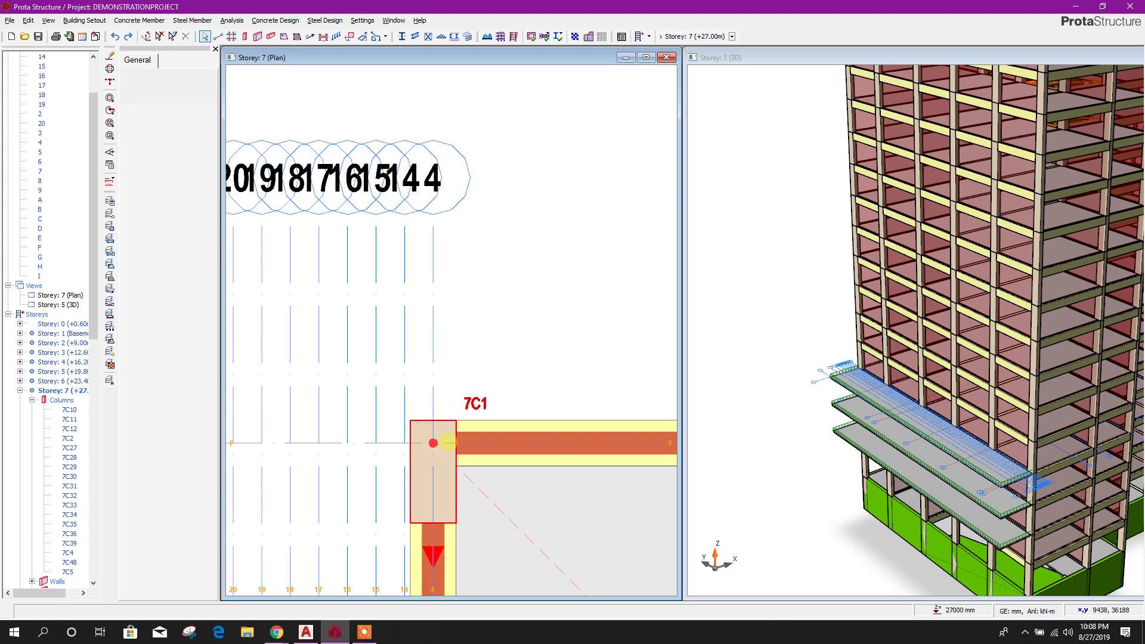
- Switch to AutoCAD and examine where the sloping edge starts at LEVEL-05 and meets the floor line directly above
left_click(306, 633)
scroll(473, 312, "down", 4)
scroll(473, 409, "up", 5)
scroll(467, 307, "up", 4)
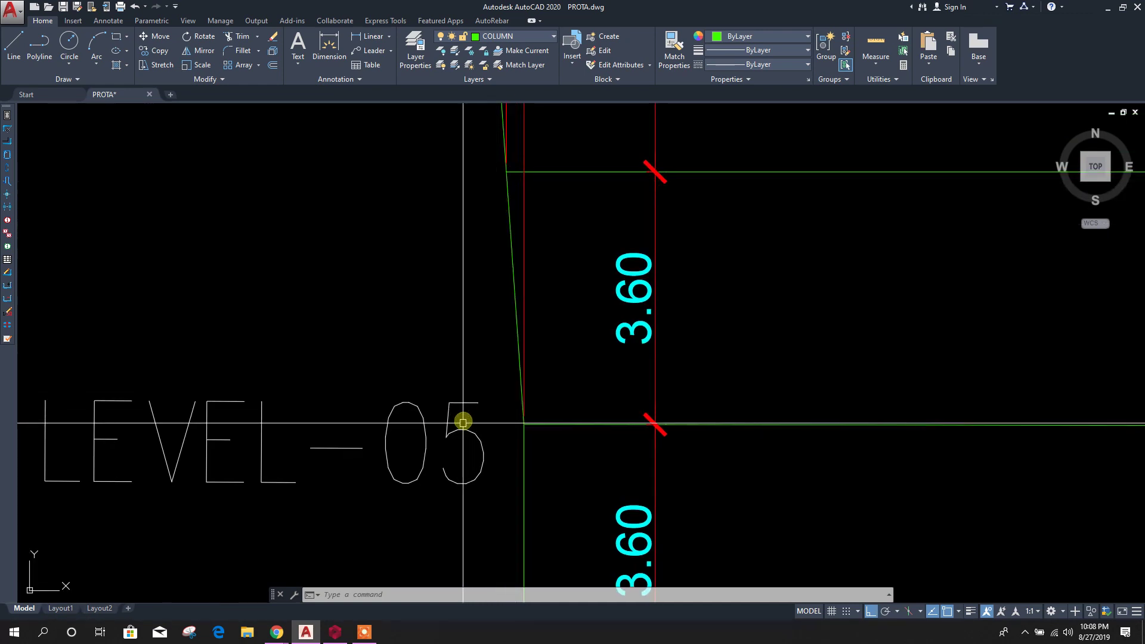
middle_click_drag(514, 298, 519, 365)
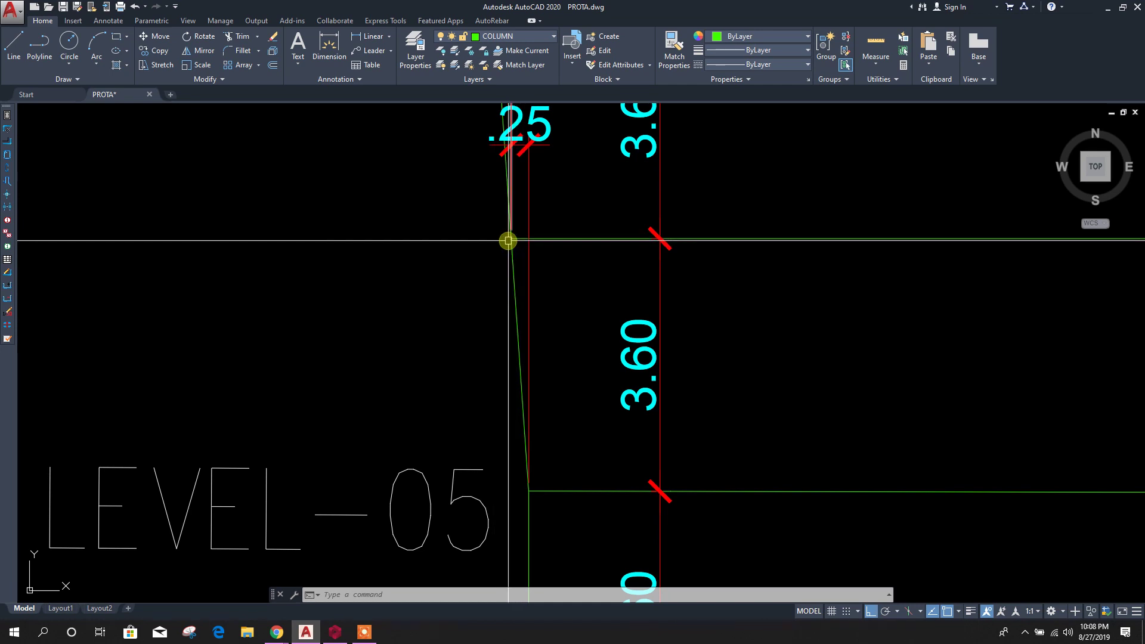
scroll(511, 239, "up", 2)
scroll(504, 237, "down", 2)
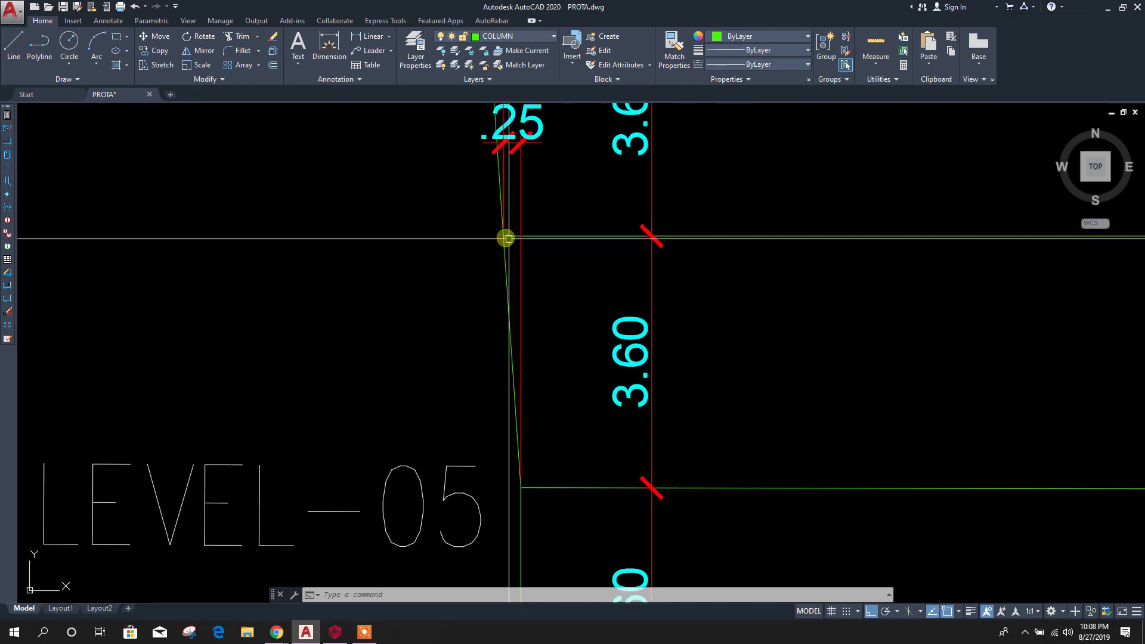
middle_click_drag(535, 520, 551, 436)
left_click(520, 239)
scroll(536, 403, "up", 2)
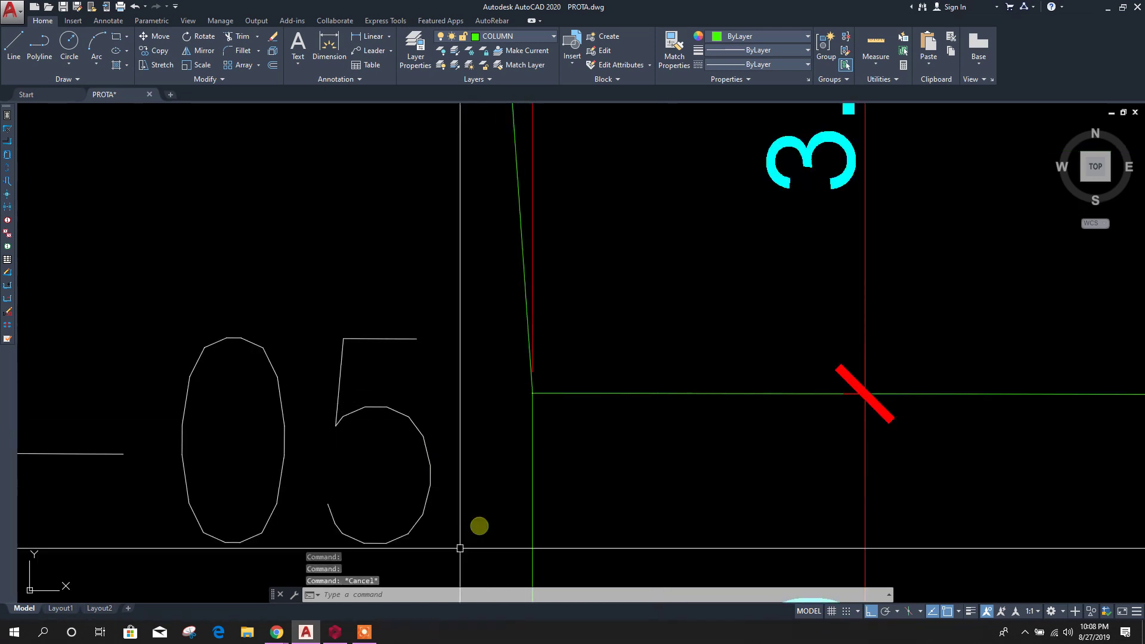
- Switch back to ProtaStructure and move Storey 7 column 7C1 to the intersection of axes 14 and F
key("alt+Tab")
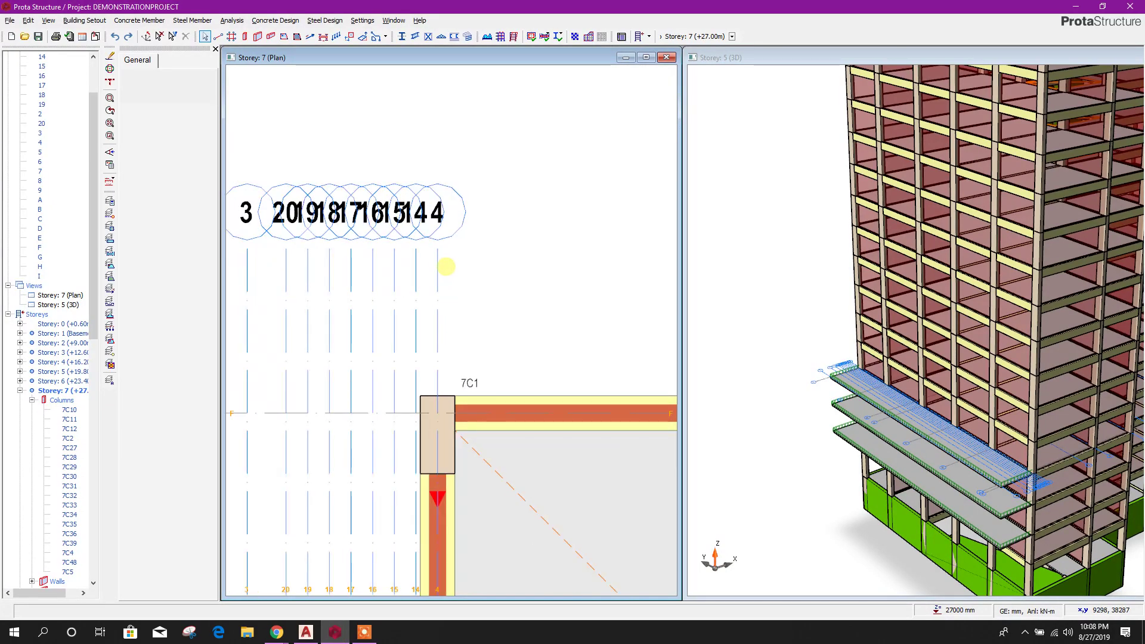
scroll(447, 268, "down", 2)
scroll(477, 295, "up", 2)
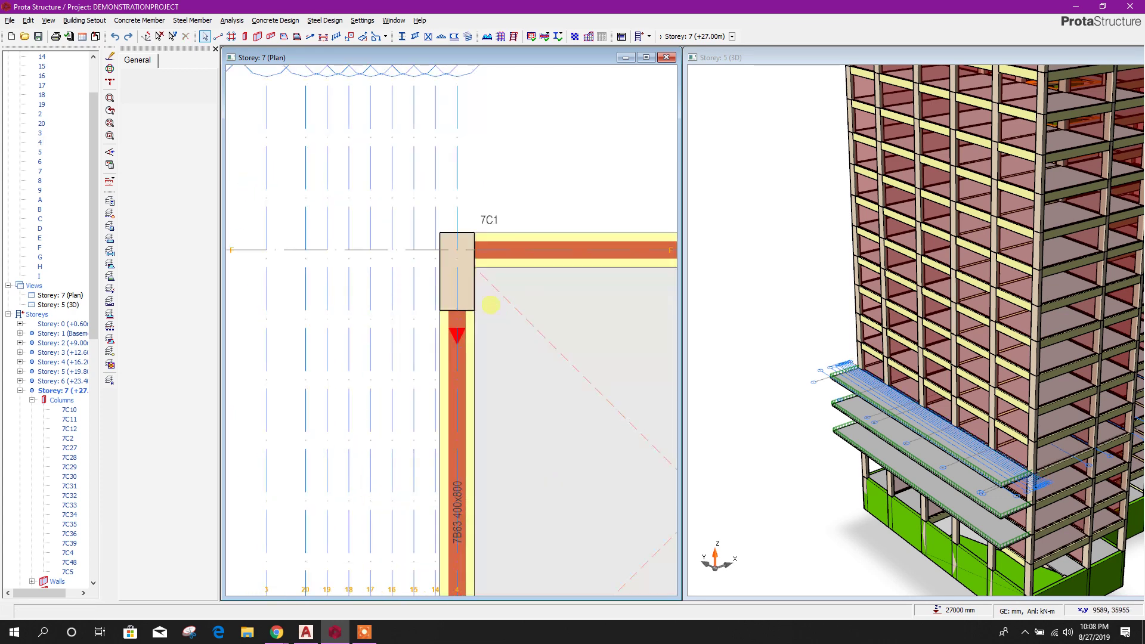
left_click(477, 298)
right_click(477, 298)
left_click(500, 304)
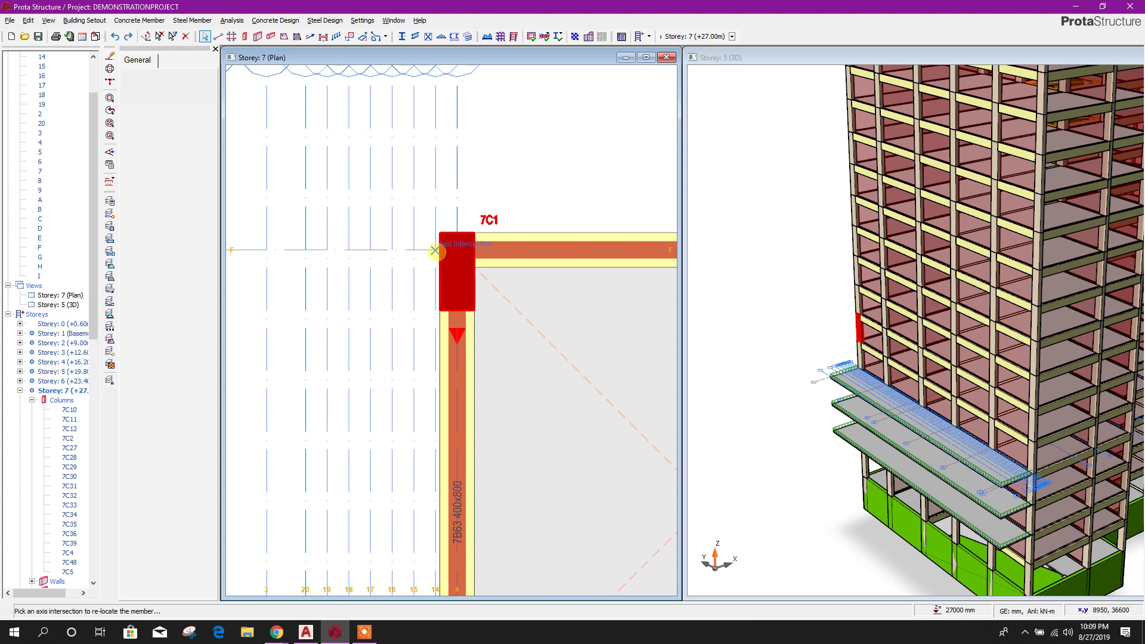
left_click(434, 250)
- Move column 7C25 from axis 4 to the intersection of axes 14 and E
scroll(486, 388, "down", 2)
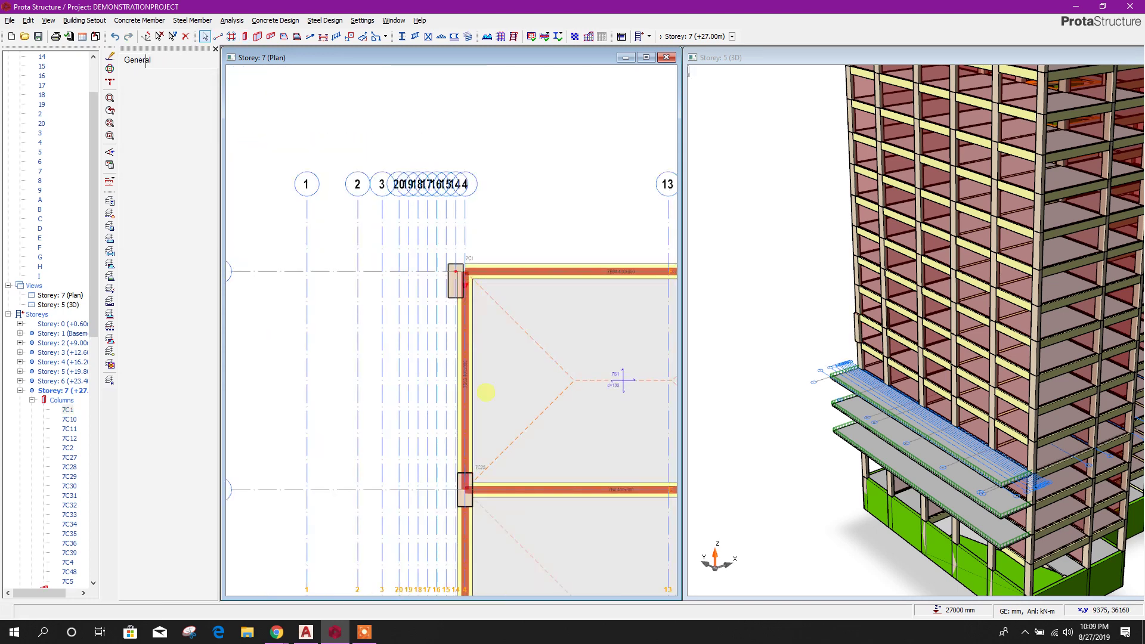
scroll(490, 341, "up", 2)
scroll(489, 340, "up", 1)
left_click(489, 339)
right_click(488, 338)
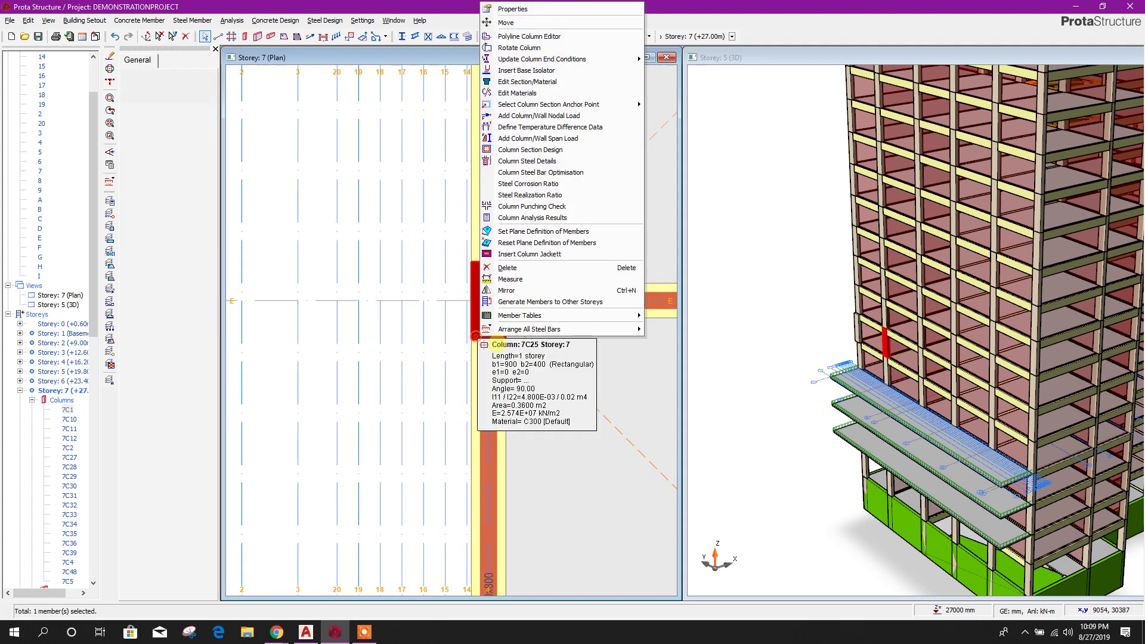
left_click(506, 23)
scroll(468, 311, "up", 1)
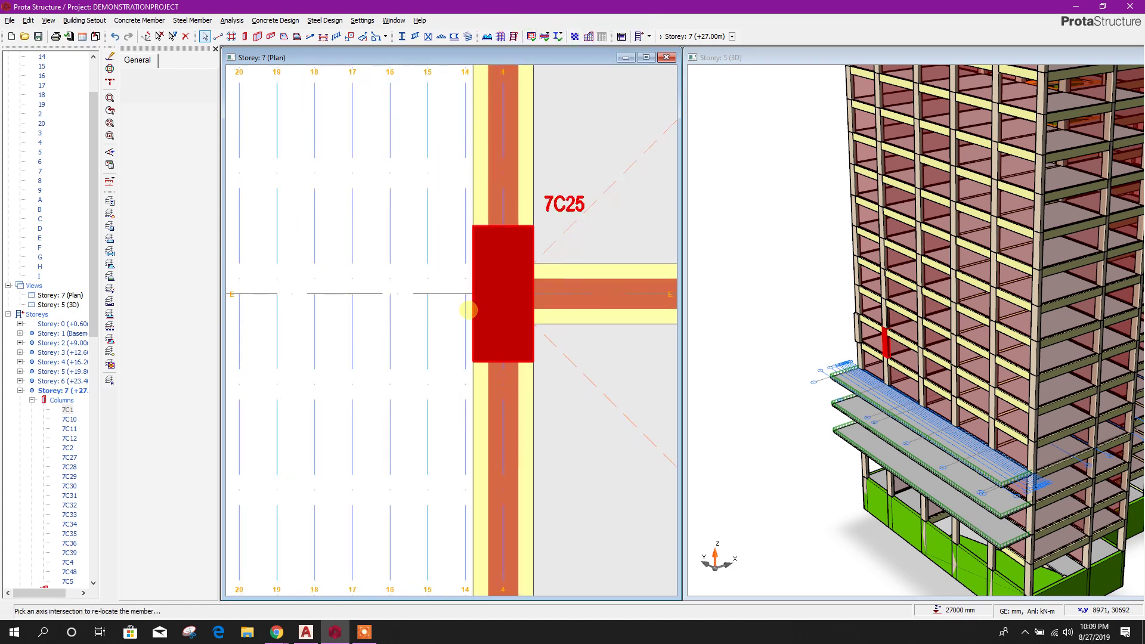
left_click(465, 294)
- Move column 7C26 from axis 4 to the intersection of axes 14 and D
scroll(528, 429, "down", 3)
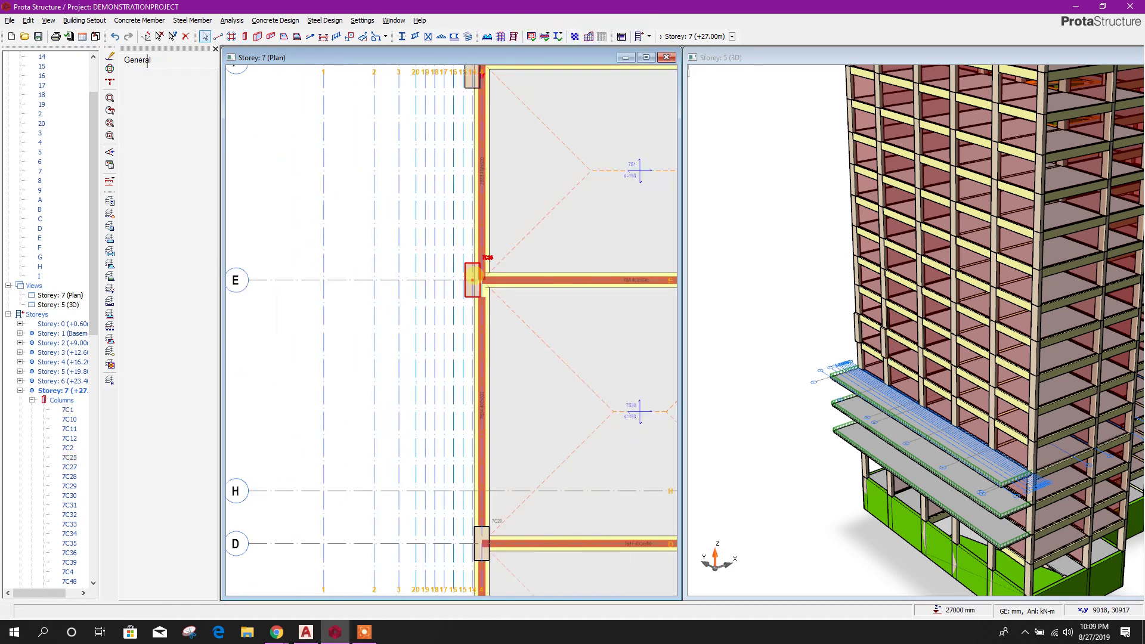
scroll(529, 429, "up", 5)
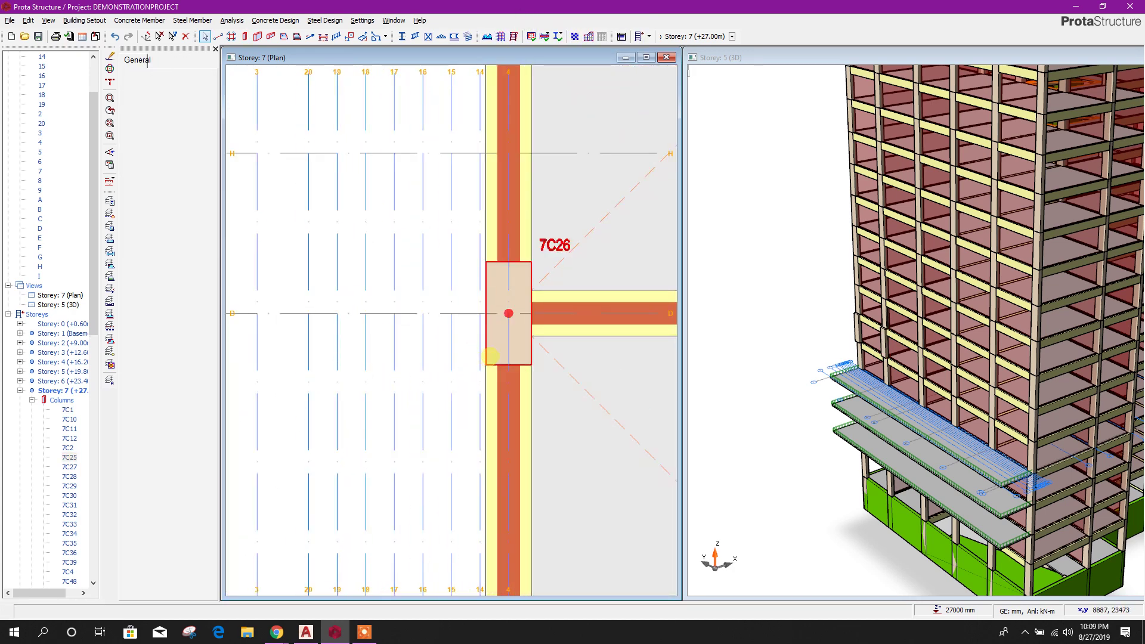
left_click(490, 330)
right_click(488, 333)
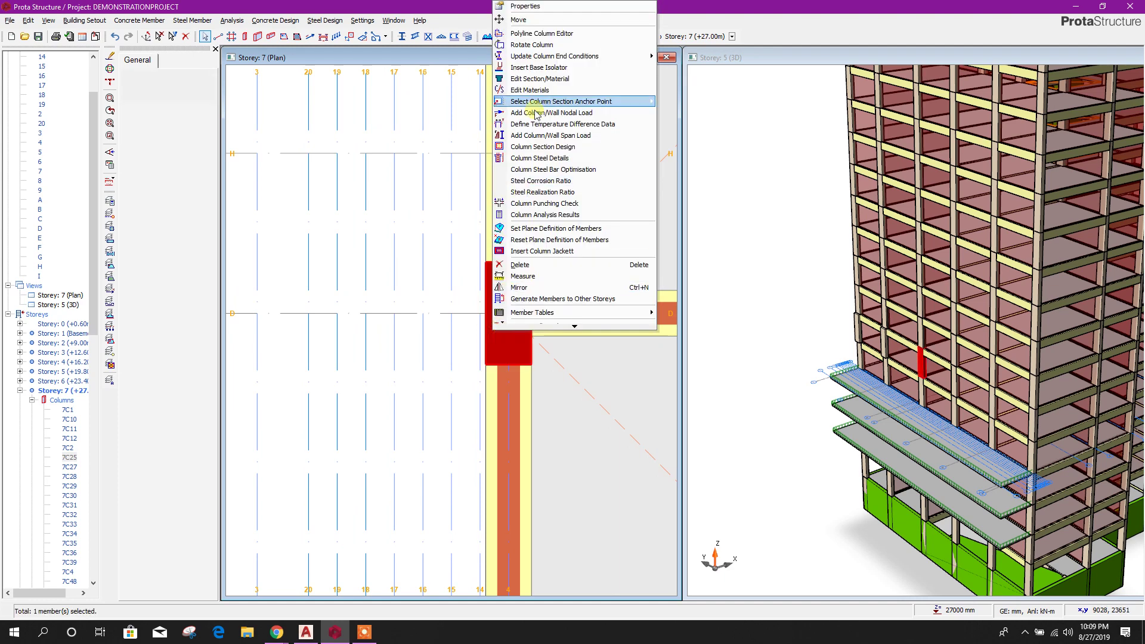
left_click(550, 22)
scroll(486, 280, "up", 3)
left_click(489, 294)
- Move column 7C27 from axis 4 to the intersection of axes 14 and C
scroll(487, 305, "down", 5)
middle_click_drag(494, 391, 489, 289)
scroll(488, 292, "down", 1)
middle_click_drag(490, 472, 481, 300)
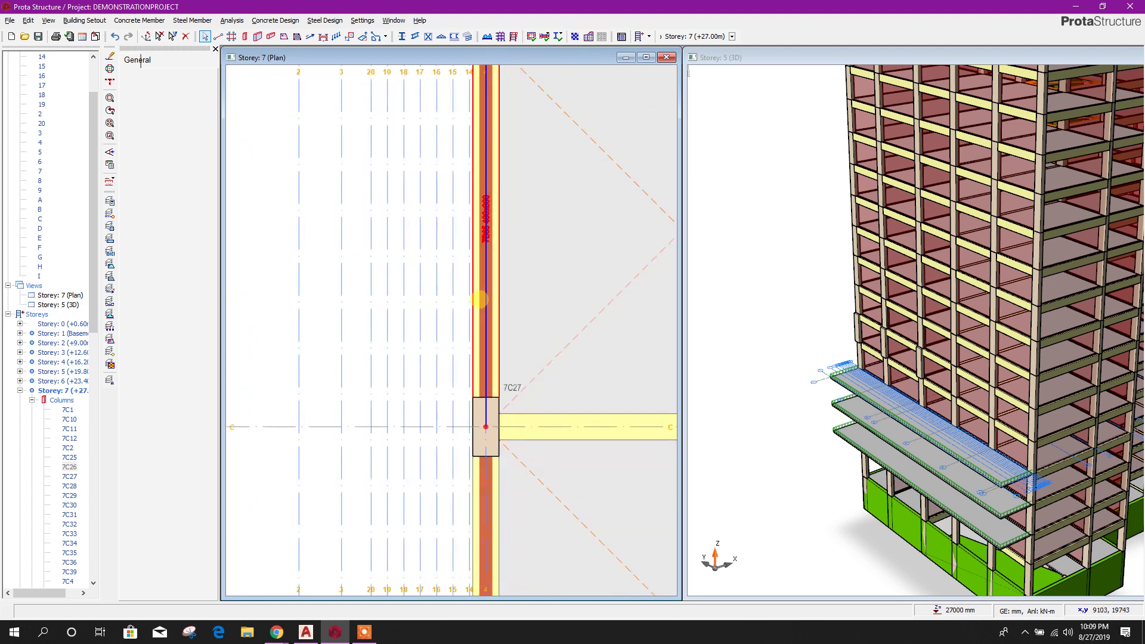
scroll(479, 300, "up", 2)
left_click(468, 434)
right_click(473, 434)
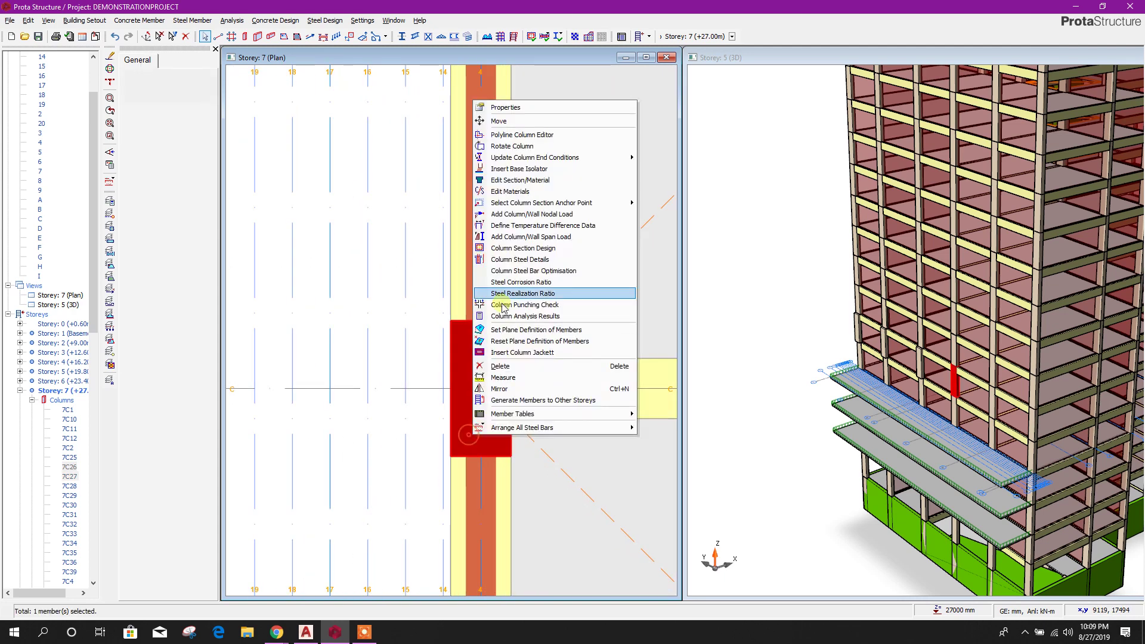
left_click(521, 125)
left_click(443, 388)
- Move Storey 7 column 7C28 from axis 4 to the intersection of axes 14 and B
scroll(516, 418, "down", 4)
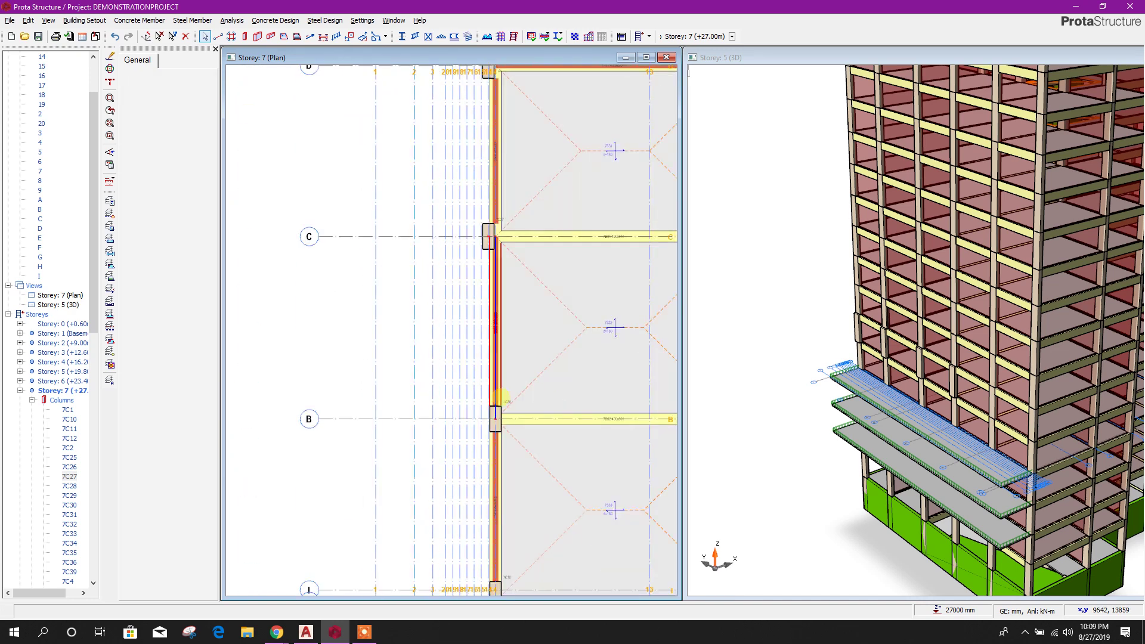
scroll(506, 368, "up", 2)
left_click(494, 394)
right_click(494, 394)
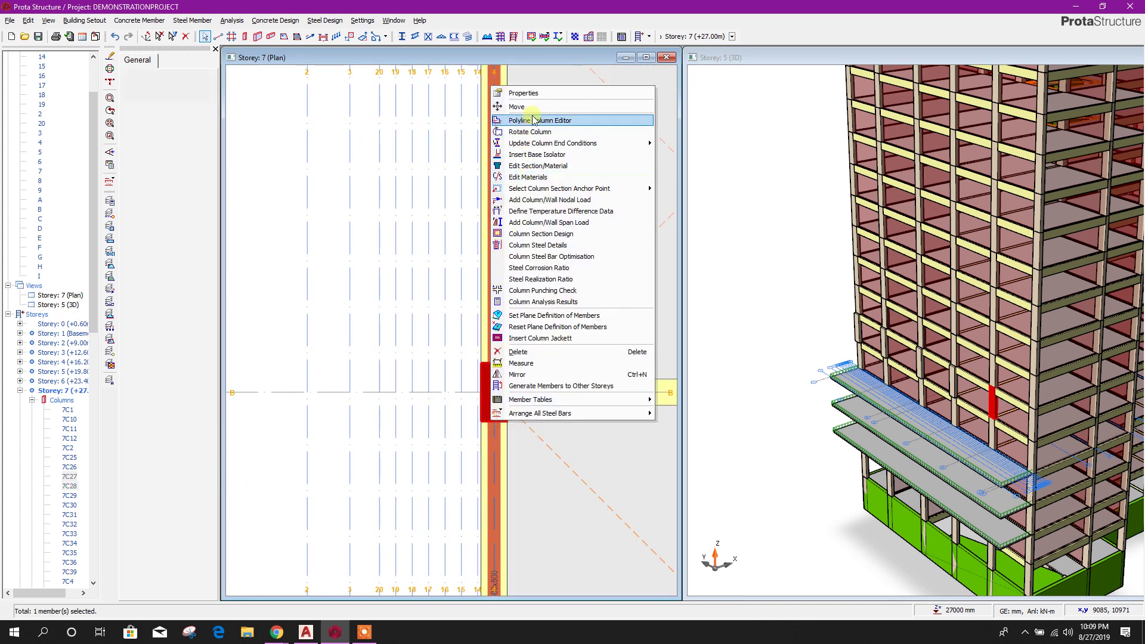
left_click(524, 107)
scroll(459, 427, "up", 3)
left_click(501, 399)
- Move corner column 7C10 from axis 4 to the intersection of axes 14 and A
scroll(493, 293, "down", 5)
scroll(509, 427, "up", 3)
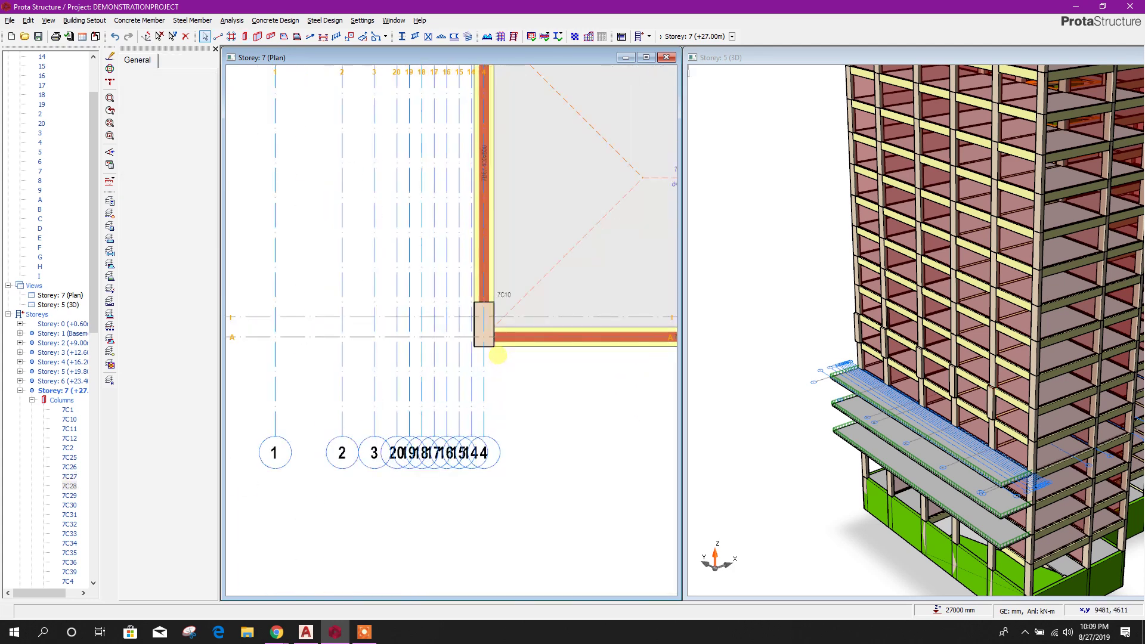
scroll(497, 356, "up", 2)
left_click(474, 319)
right_click(475, 319)
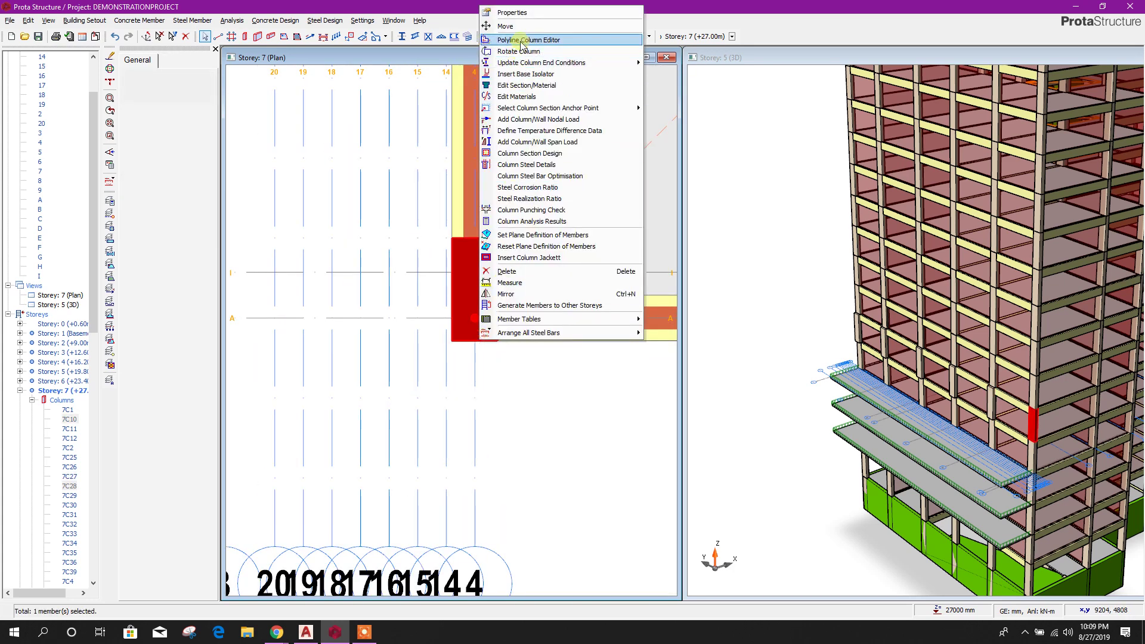
left_click(505, 26)
scroll(441, 323, "up", 2)
left_click(442, 324)
- Relocate edge beam 7B63 onto axis 14, spanning from axis F to axis E
scroll(528, 445, "down", 4)
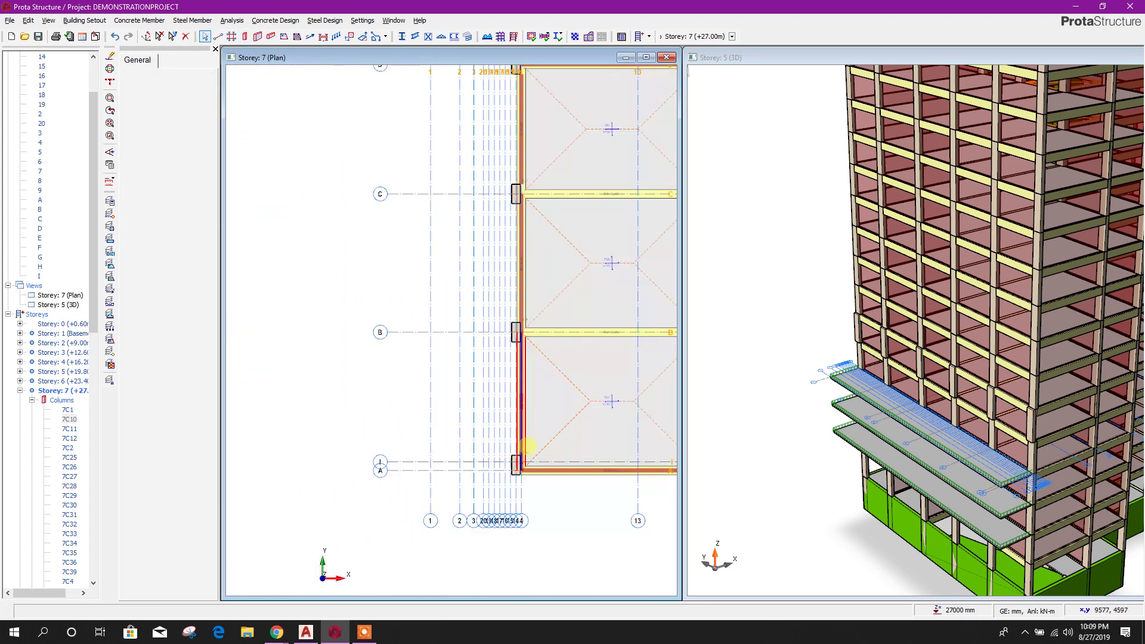
middle_click_drag(546, 98, 518, 313)
scroll(507, 251, "up", 3)
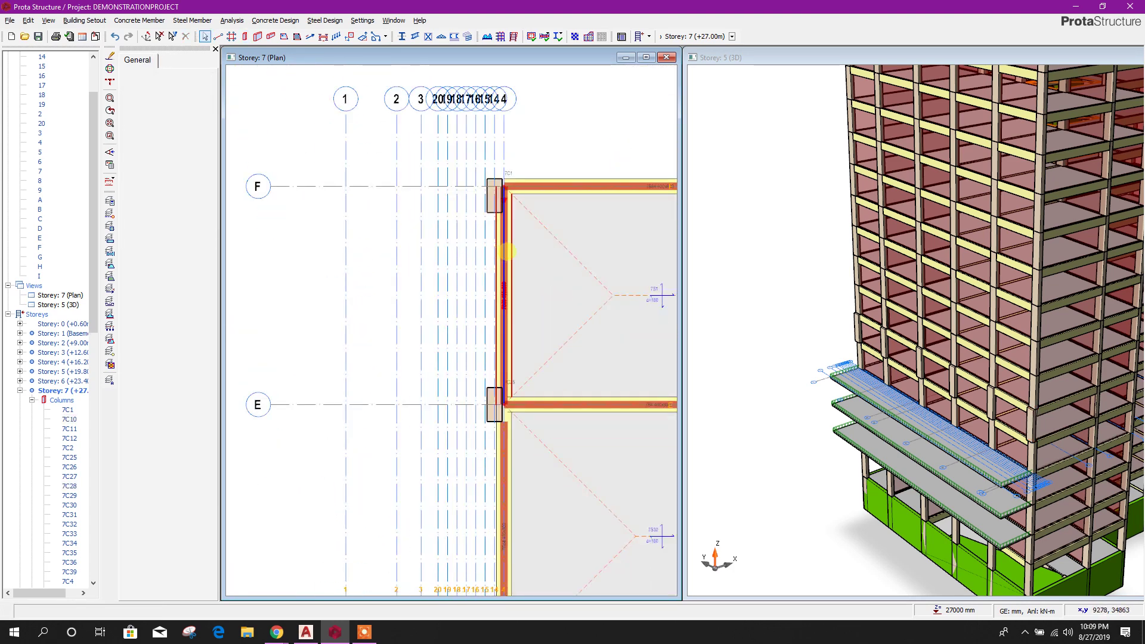
scroll(506, 252, "up", 3)
right_click(505, 251)
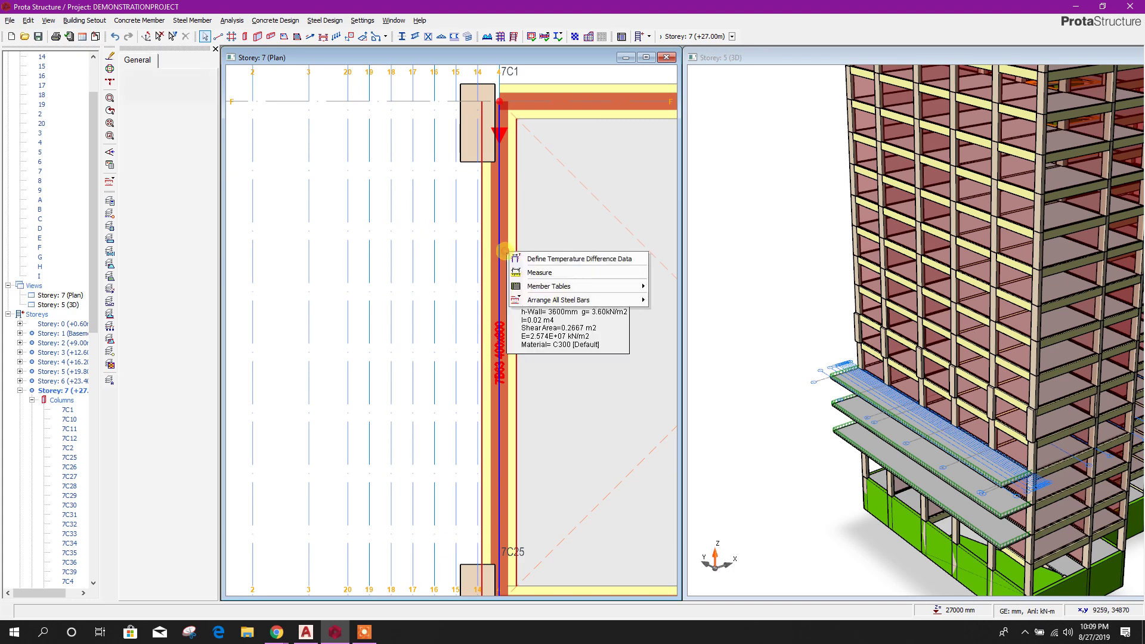
left_click(512, 228)
right_click(520, 230)
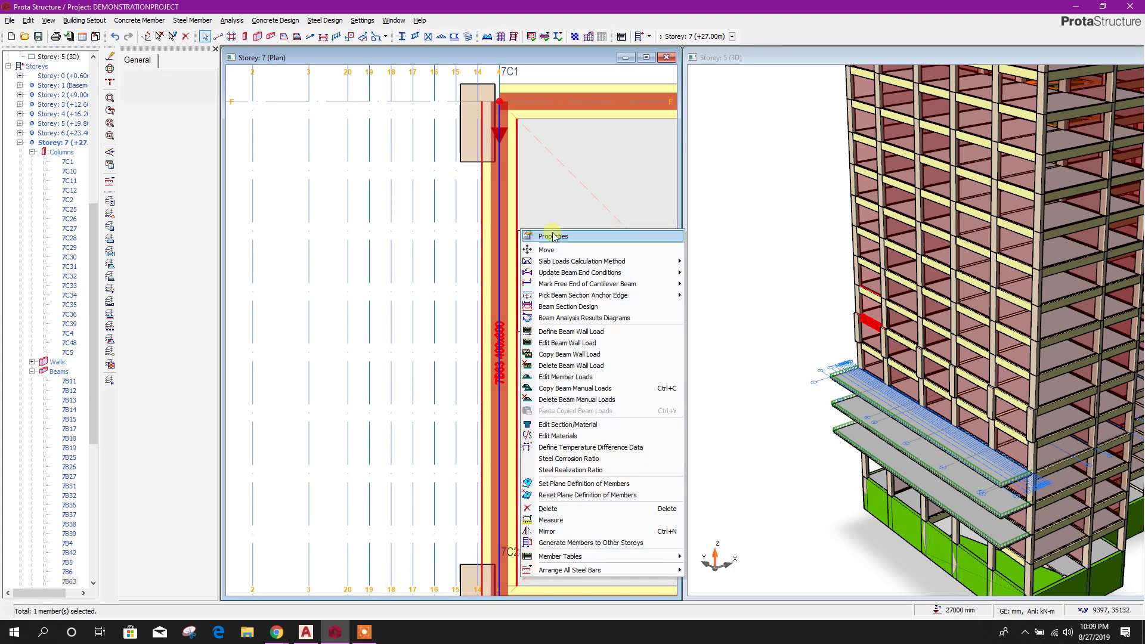
left_click(547, 250)
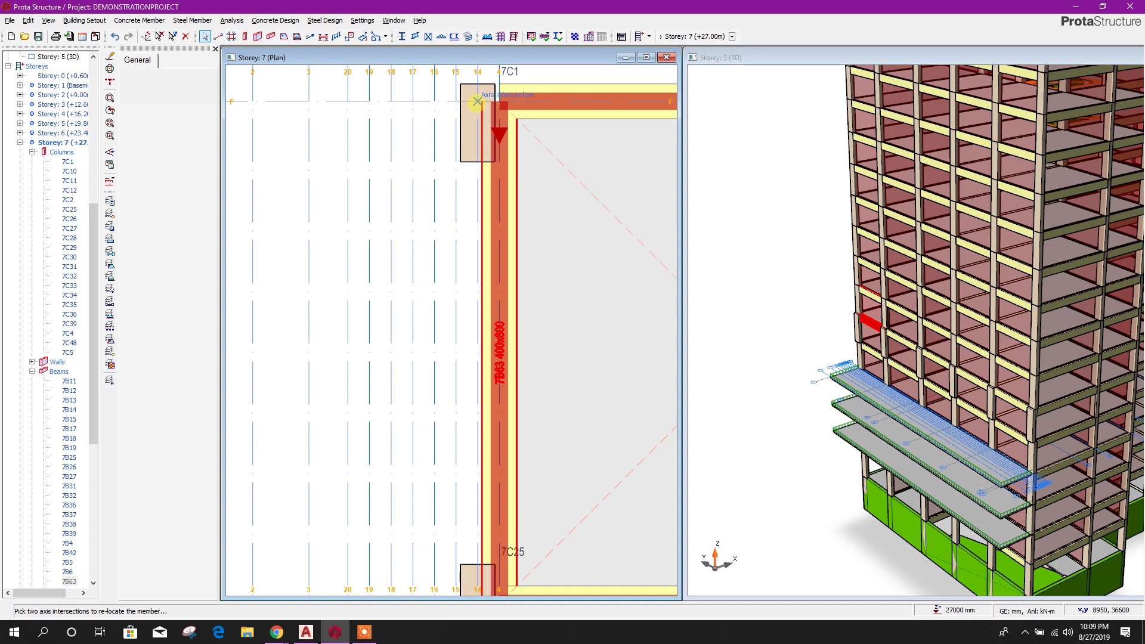
middle_click_drag(503, 325, 500, 131)
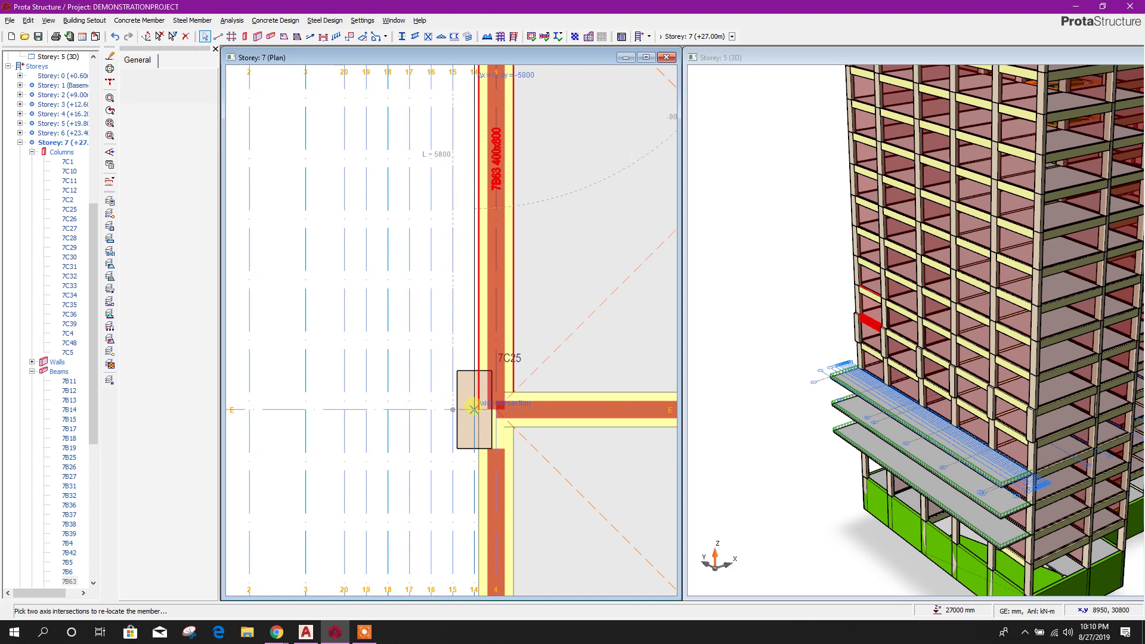
left_click(473, 408)
left_click(475, 409)
- Relocate edge beam 7B64 onto axis 14 between axes E and D
scroll(468, 358, "down", 3)
scroll(383, 230, "up", 2)
scroll(467, 256, "down", 2)
scroll(494, 442, "up", 2)
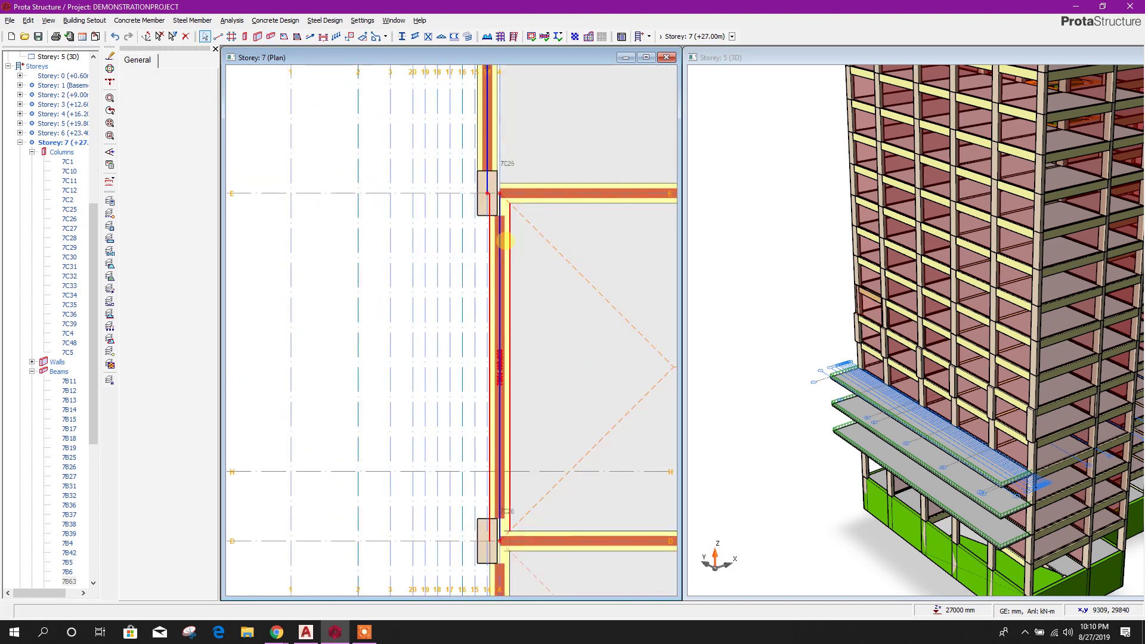
left_click(506, 240)
right_click(505, 241)
left_click(537, 259)
scroll(495, 212, "up", 3)
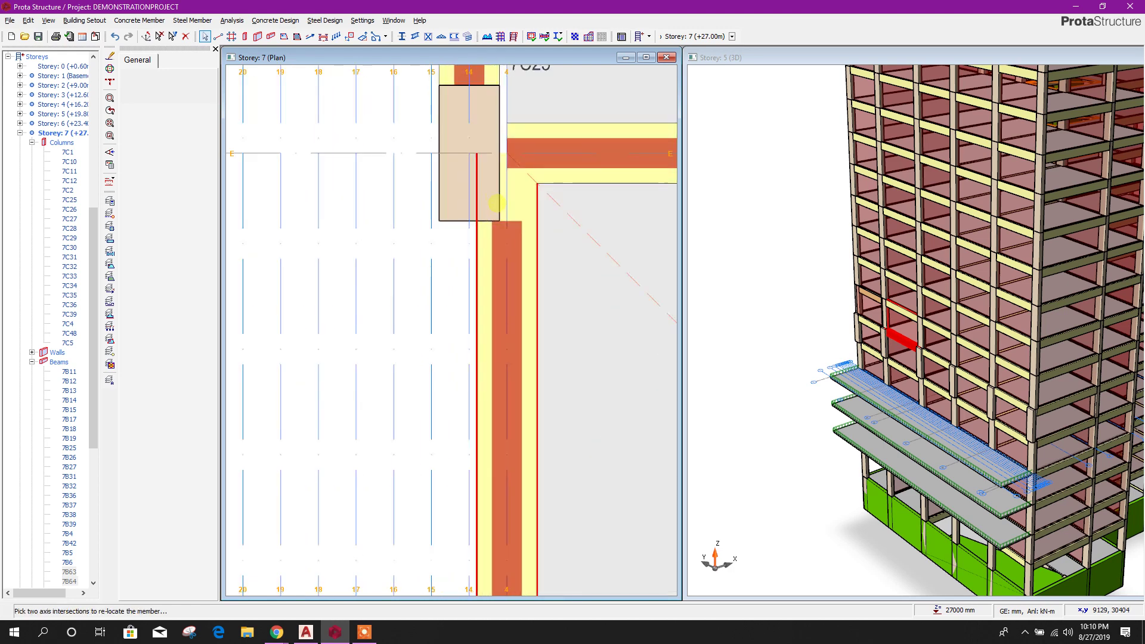
left_click(468, 153)
scroll(491, 290, "down", 3)
scroll(495, 406, "up", 2)
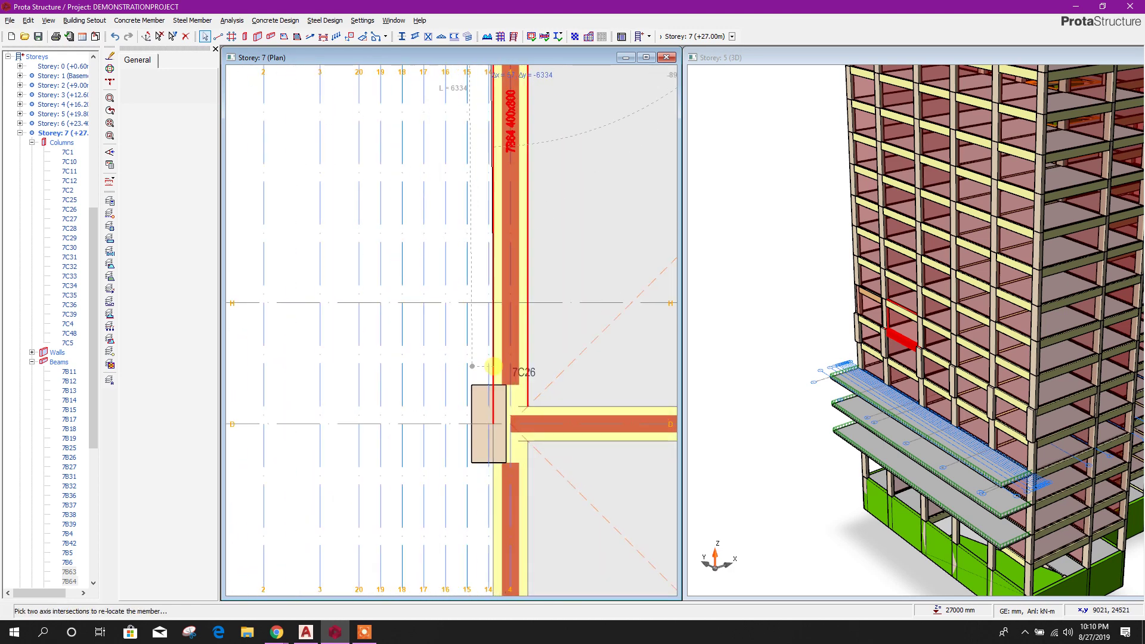
left_click(490, 424)
- Relocate edge beam 7B65 onto axis 14 between axes D and C
scroll(495, 318, "down", 5)
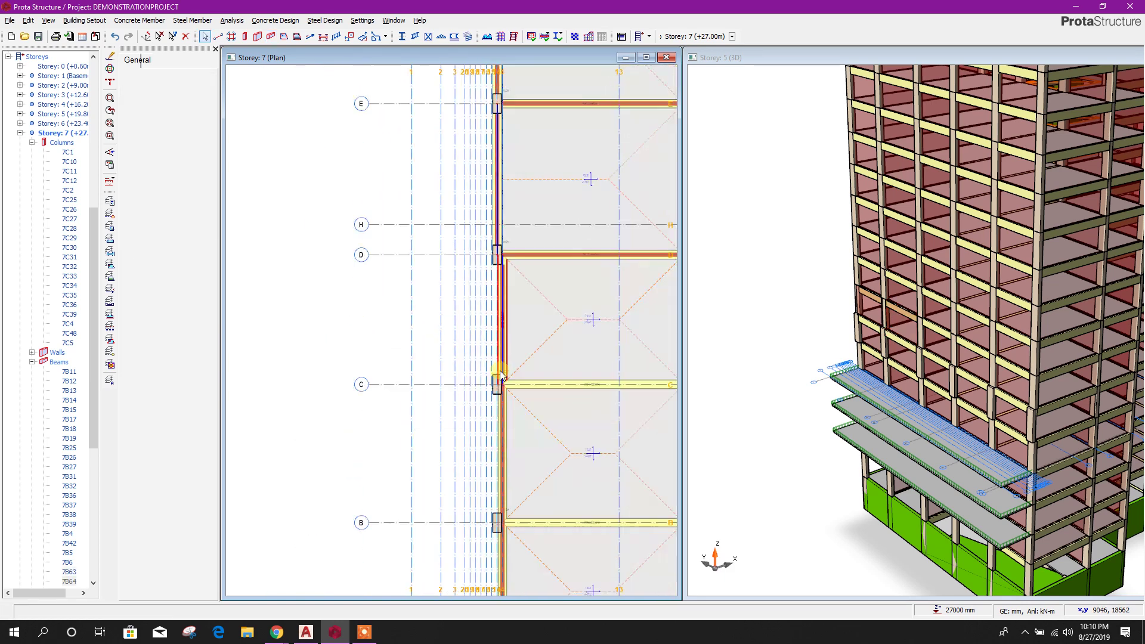
scroll(504, 353, "up", 3)
right_click(508, 306)
left_click(537, 326)
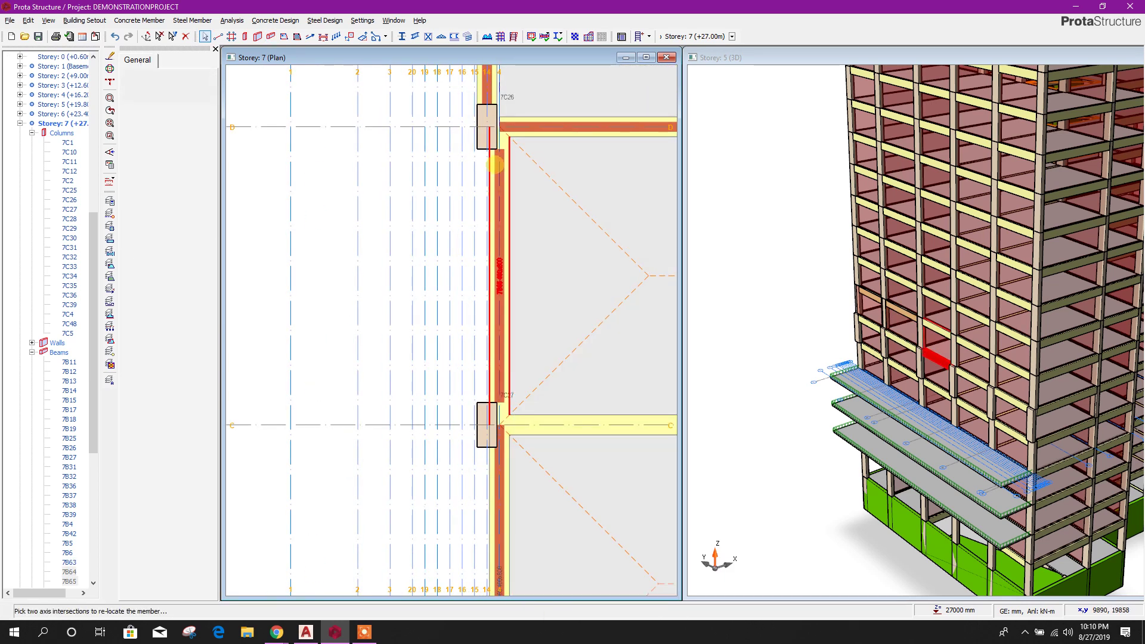
left_click(487, 424)
- Relocate edge beam 7B66 onto axis 14, running from axis C to axis B
scroll(525, 442, "down", 2)
scroll(523, 334, "up", 1)
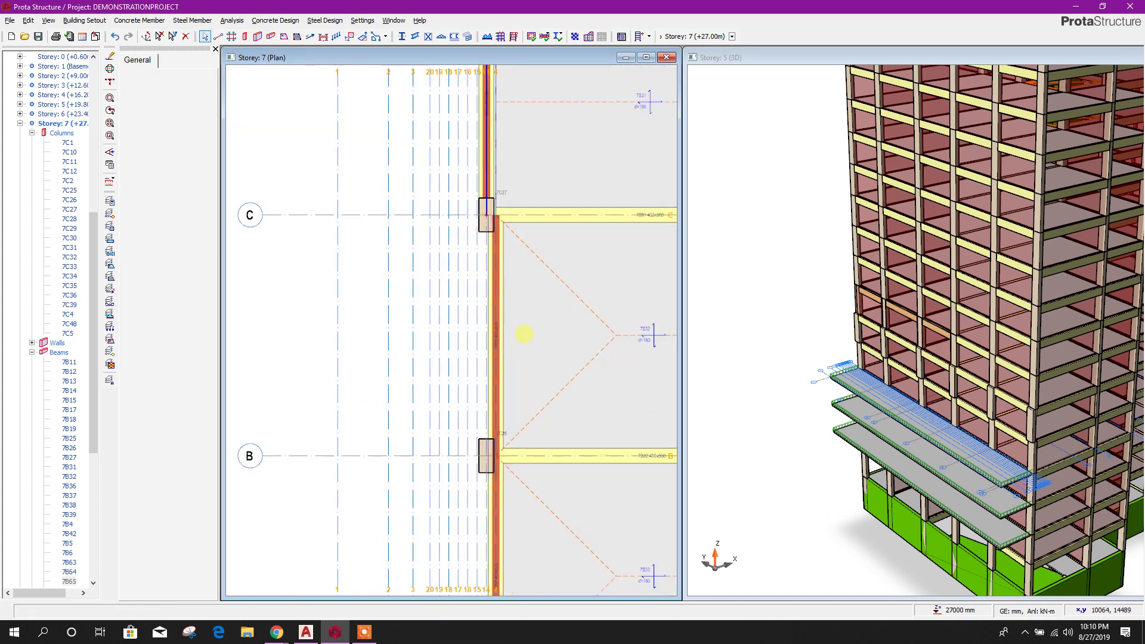
right_click(501, 320)
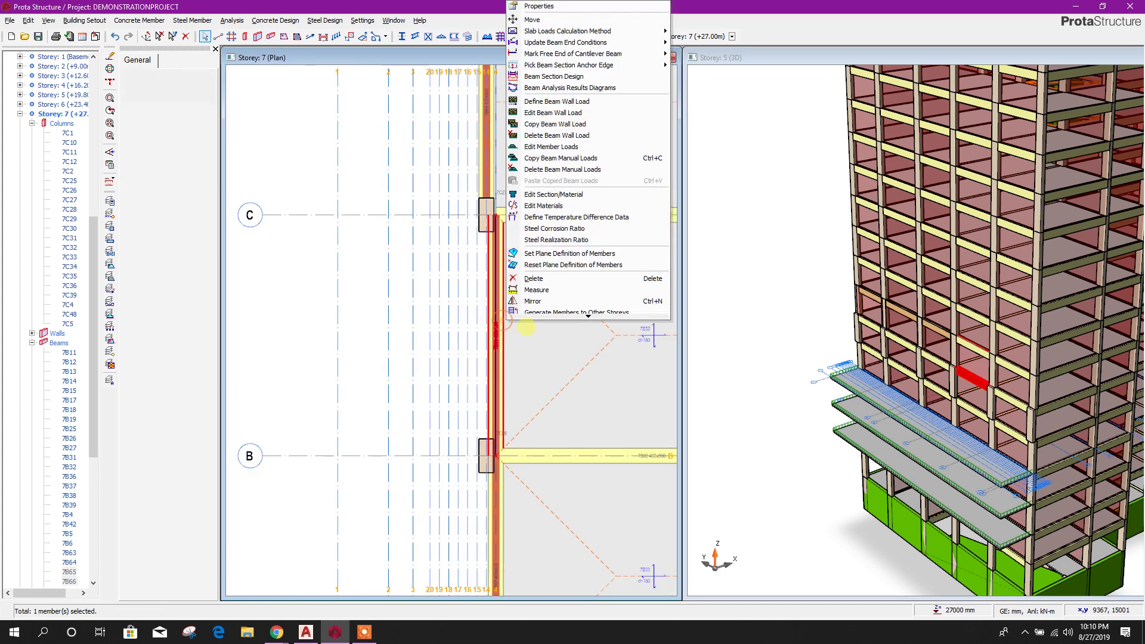
left_click(543, 22)
scroll(507, 218, "up", 2)
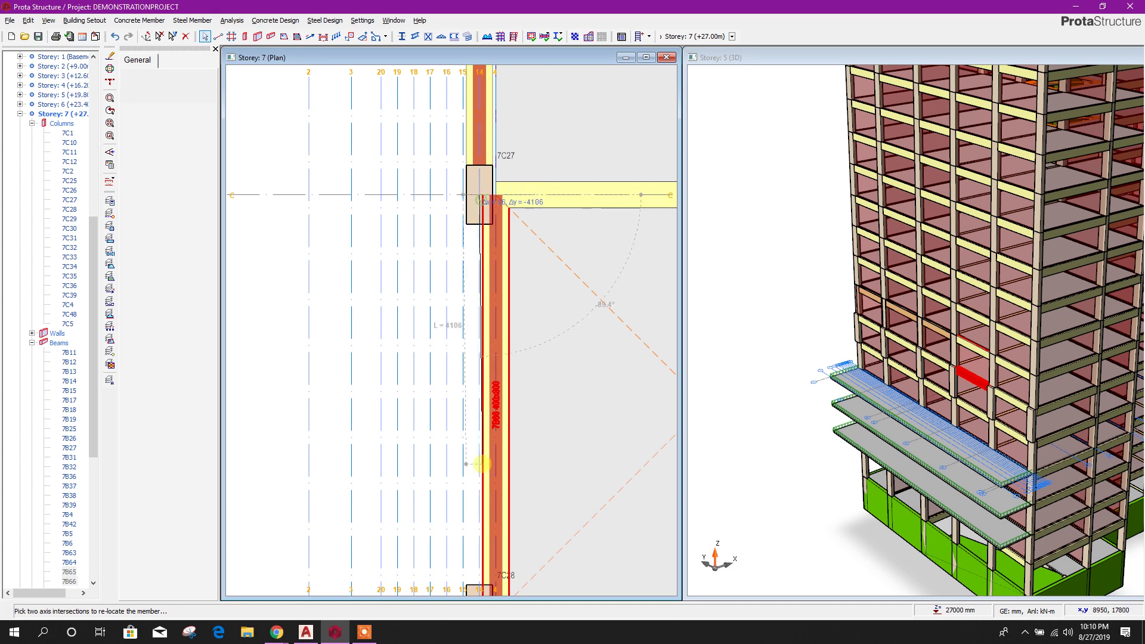
middle_click_drag(482, 464, 494, 252)
left_click(495, 404)
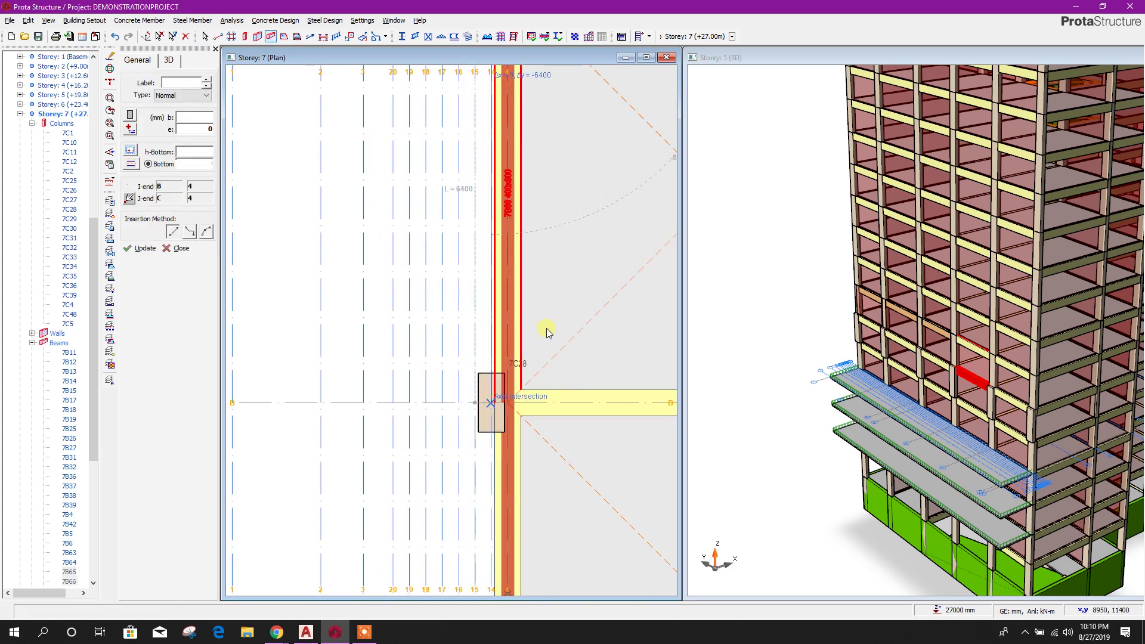
- Relocate edge beam 7B67 onto axis 14 between axes B and A
scroll(530, 305, "down", 6)
scroll(529, 381, "up", 4)
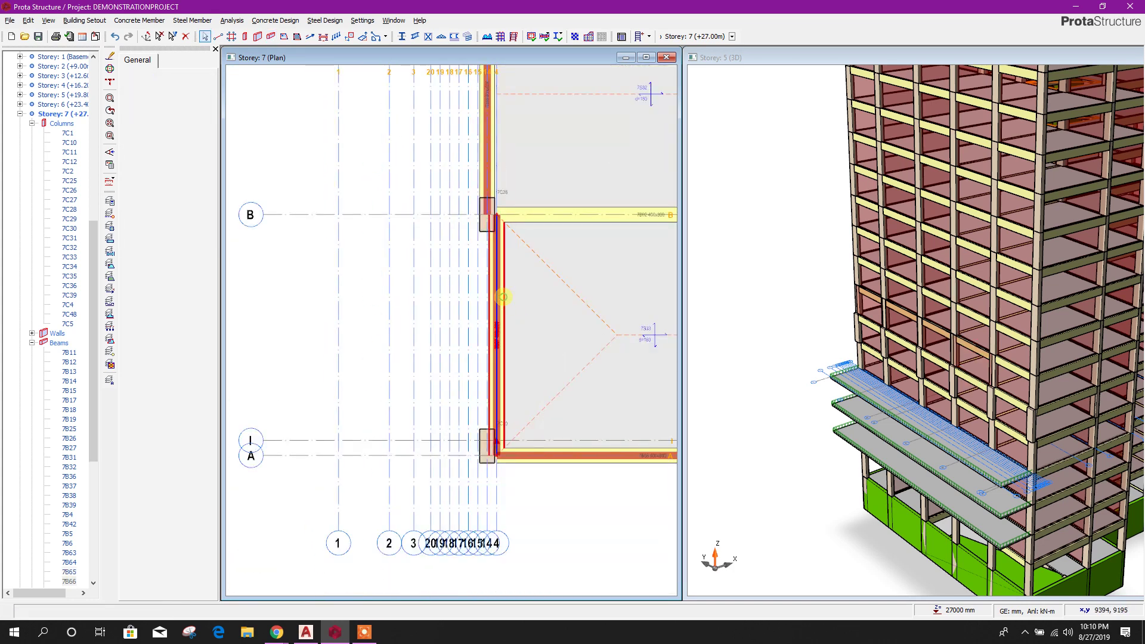
right_click(504, 301)
left_click(554, 312)
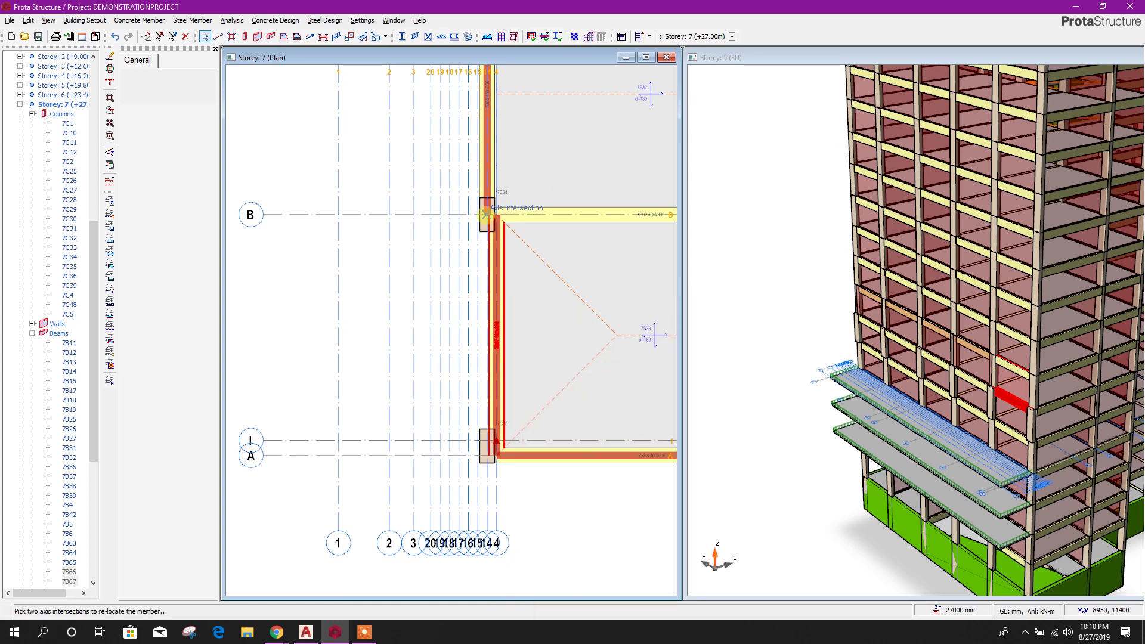
left_click(487, 455)
- Delete the beams on axes F and E between the facade and axis 5, along with the slab between them
scroll(490, 411, "down", 4)
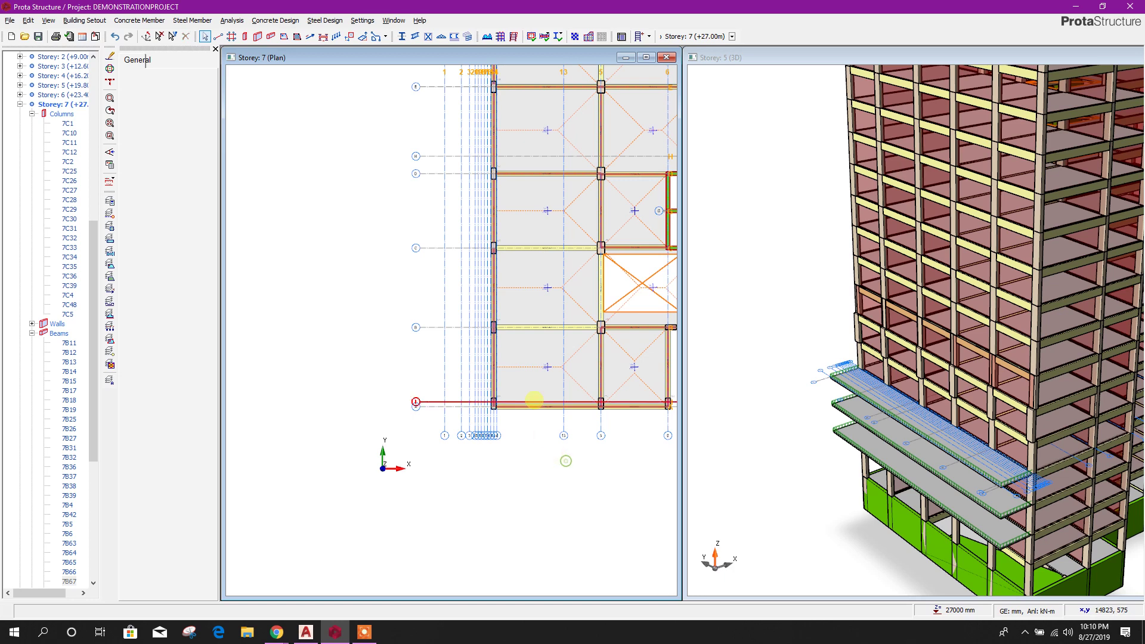
scroll(468, 184, "up", 8)
left_click(486, 136)
scroll(414, 197, "down", 3)
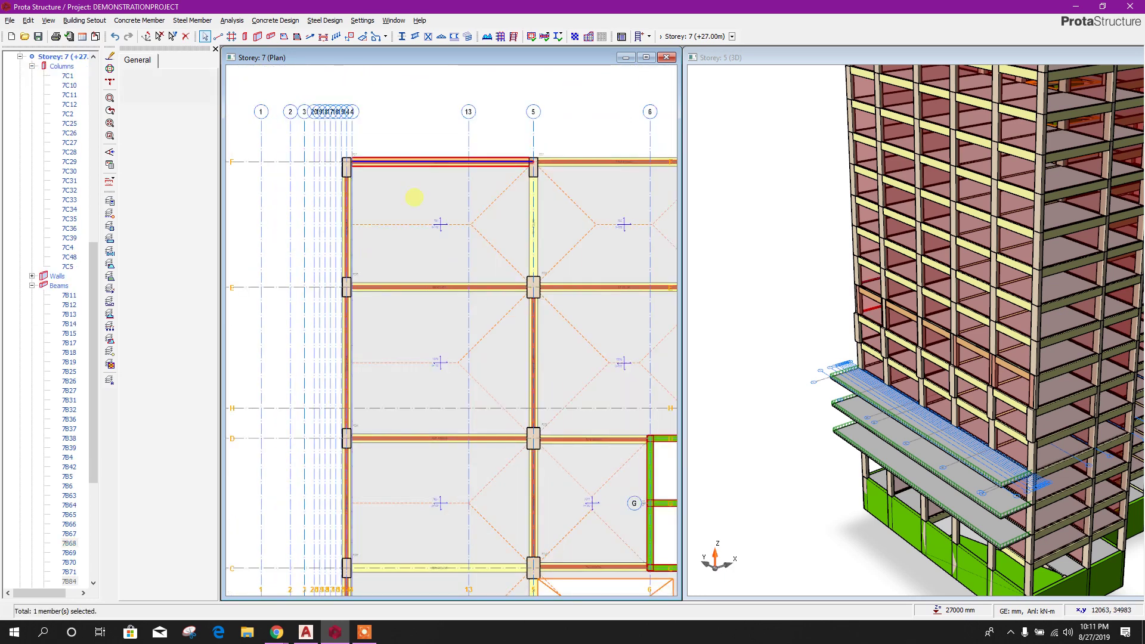
key("Delete")
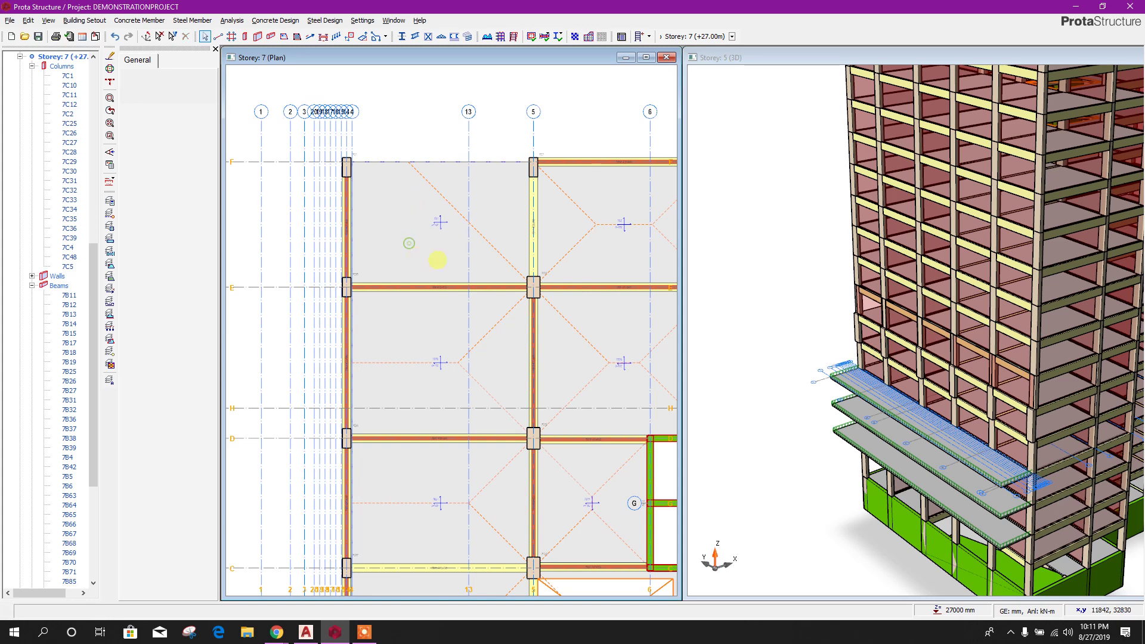
left_click(460, 220)
key("Delete")
left_click(442, 293)
key("Delete")
- Select the remaining beams and slabs between the facade and axis 5, filtering out the axes, and delete them
scroll(460, 245, "down", 4)
scroll(458, 467, "up", 1)
left_click_drag(450, 461, 438, 165)
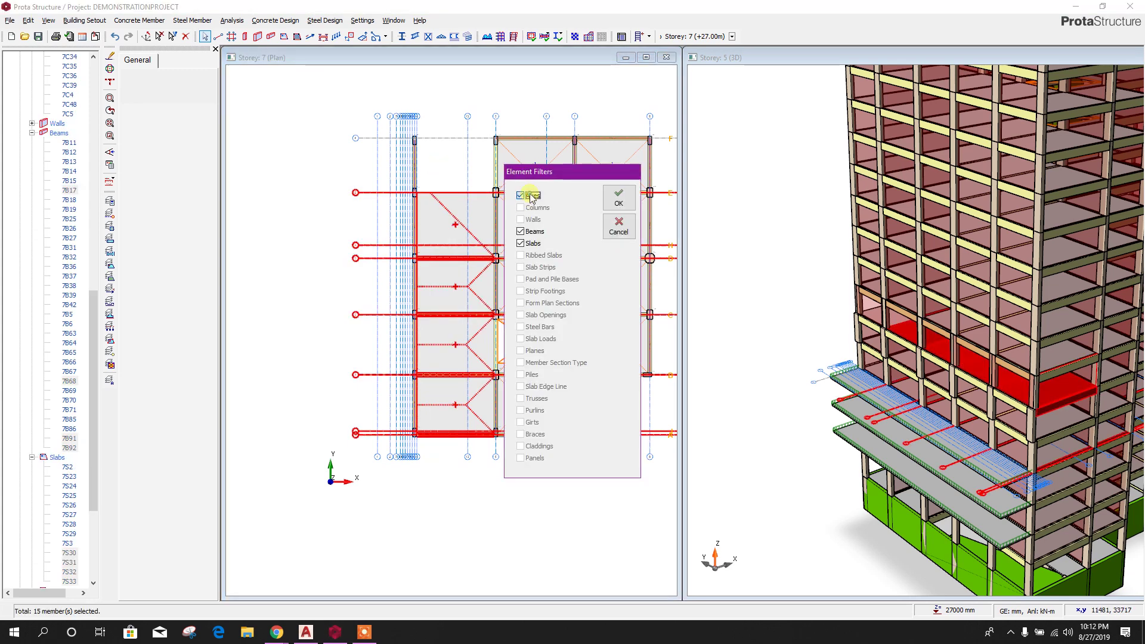
left_click(618, 204)
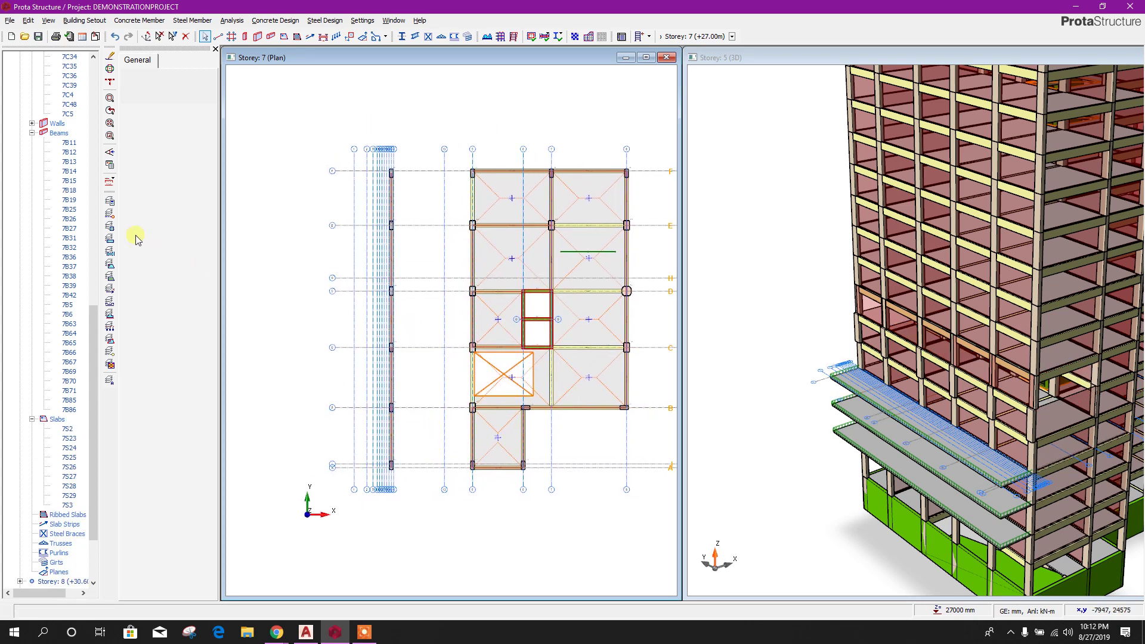
- Insert a 400x800 mm beam along axis F from column 7C1 on axis 14 to axis 5
left_click(256, 37)
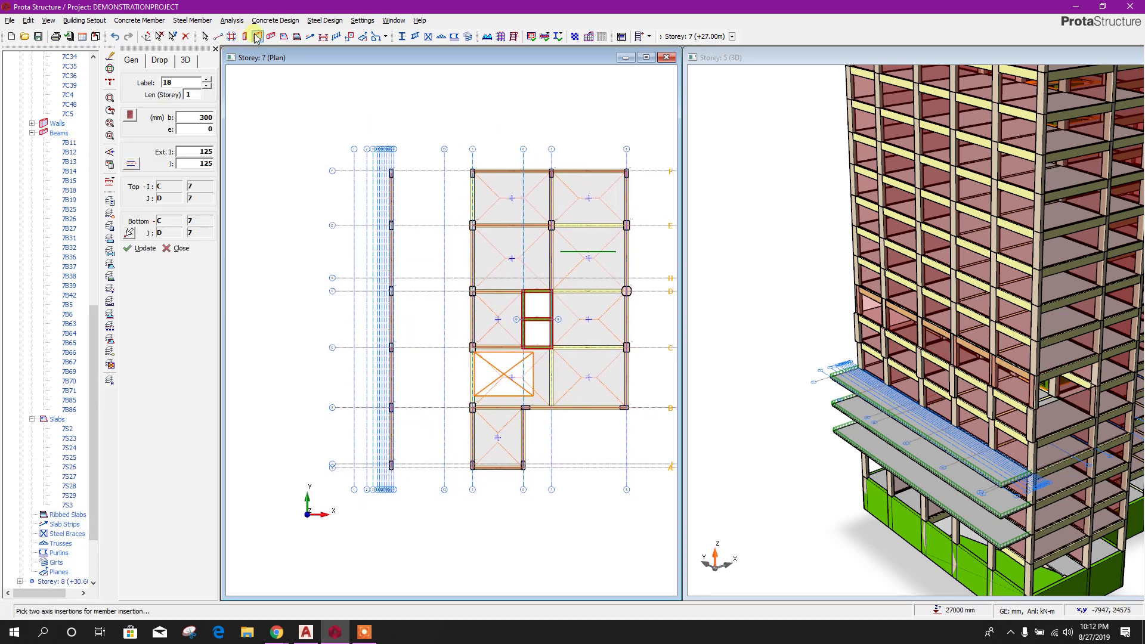
left_click(270, 37)
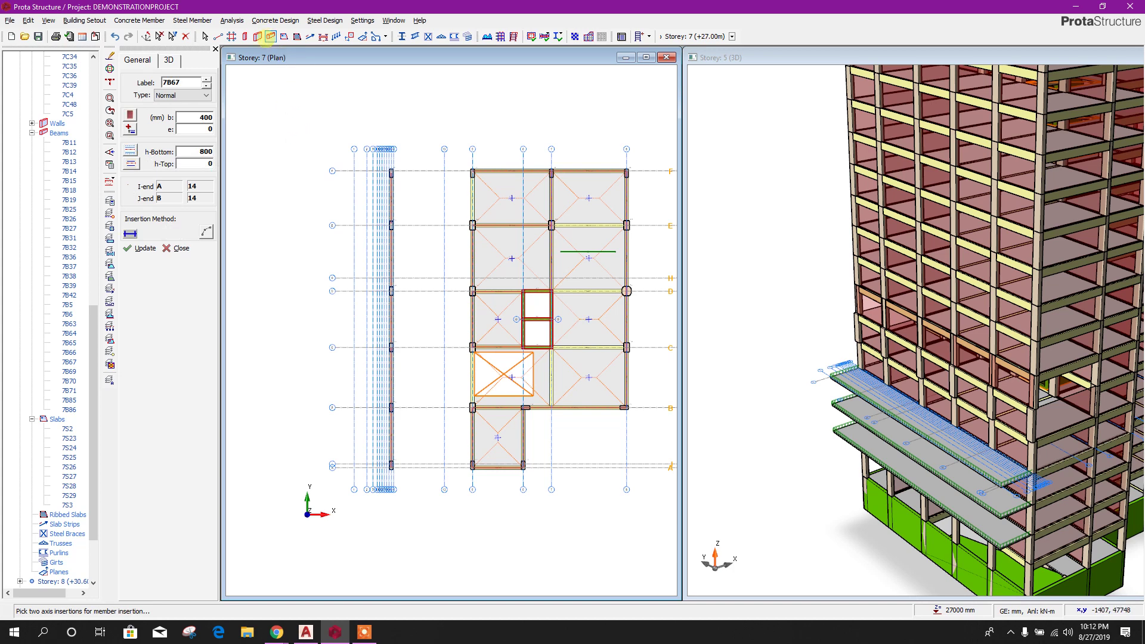
scroll(456, 215, "up", 5)
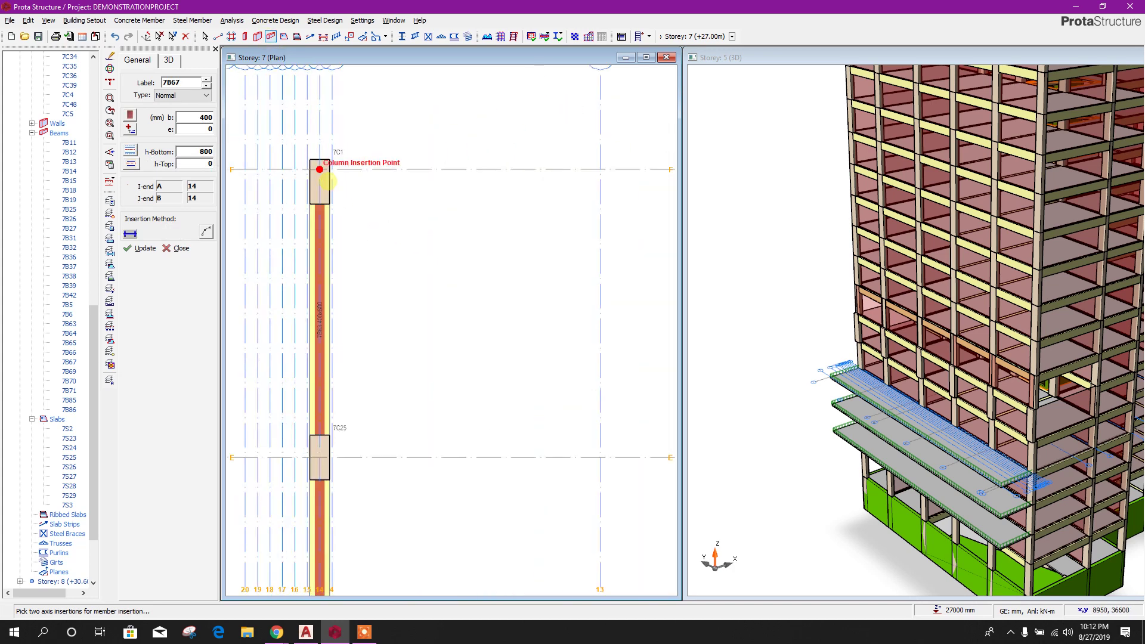
scroll(322, 177, "up", 2)
scroll(317, 152, "down", 1)
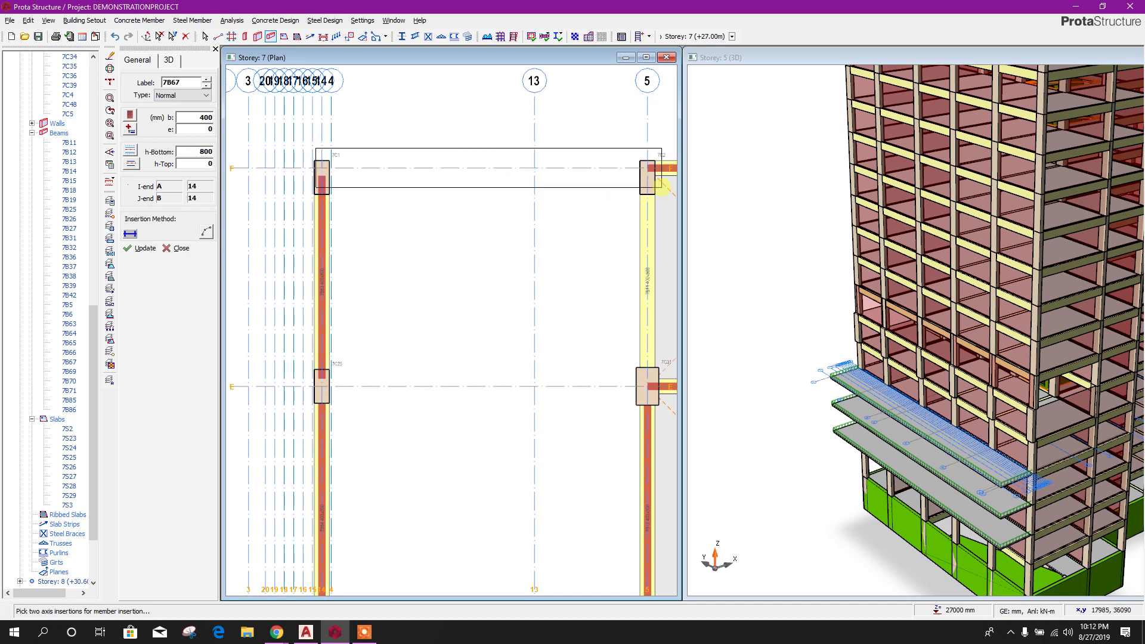
left_click(662, 187)
- Insert a 400x800 mm beam along axis E from column 7C25 on axis 14 to axis 5
middle_click_drag(501, 358, 470, 178)
scroll(318, 216, "up", 2)
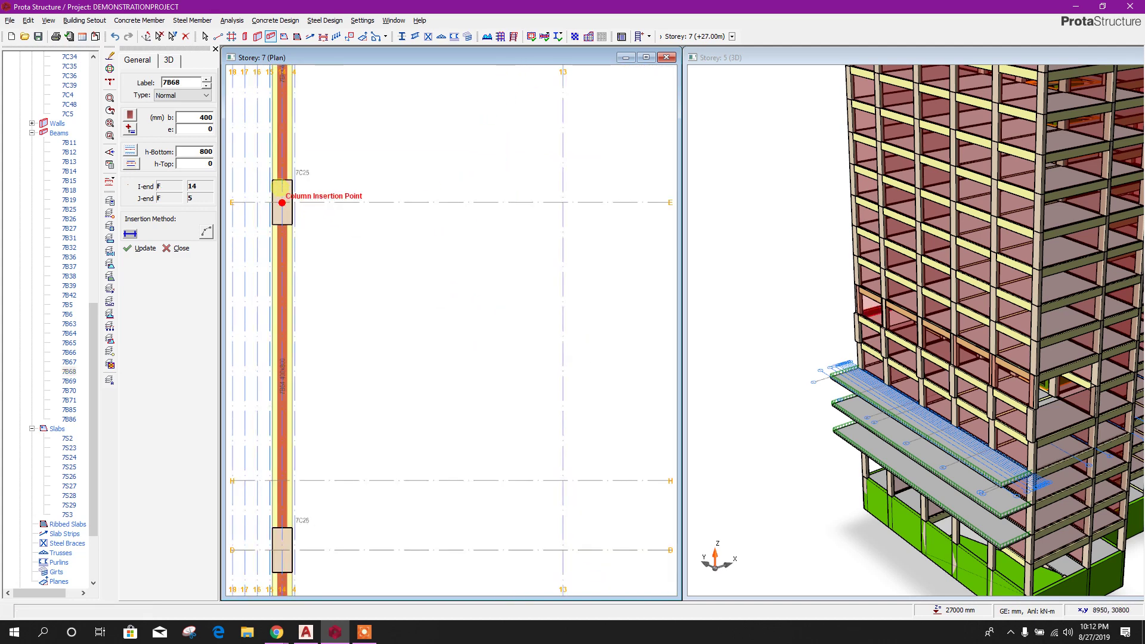
scroll(270, 168, "up", 1)
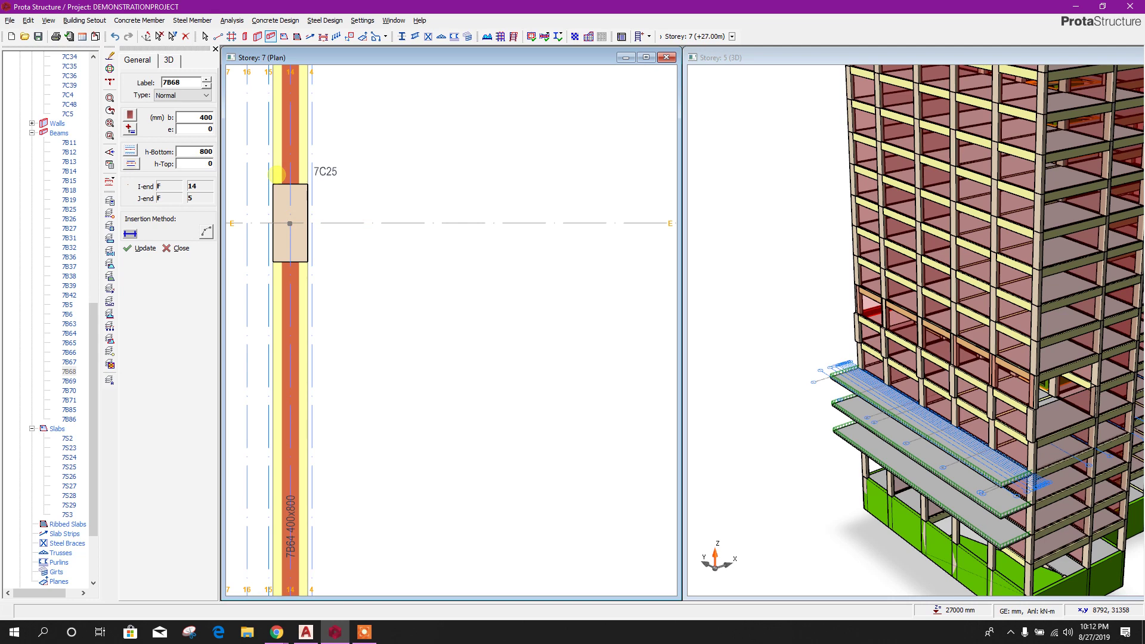
scroll(328, 218, "down", 2)
scroll(488, 249, "down", 1)
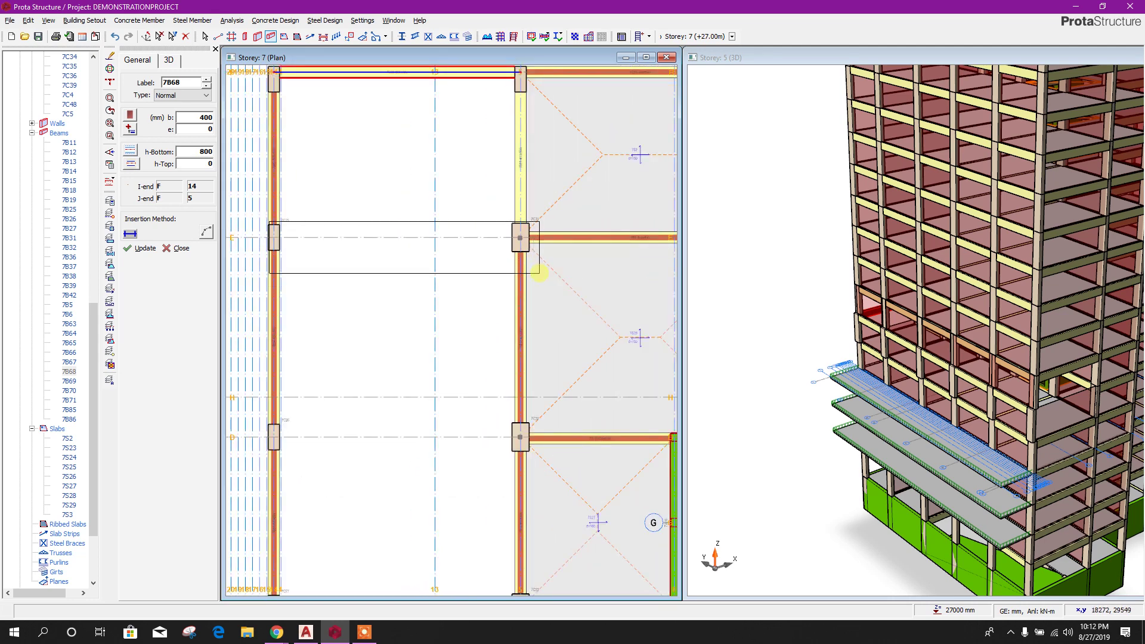
left_click(539, 271)
- Insert a 400x800 mm beam along axis D from the facade column on axis 14 to axis 5
scroll(541, 334, "down", 2)
scroll(468, 289, "up", 4)
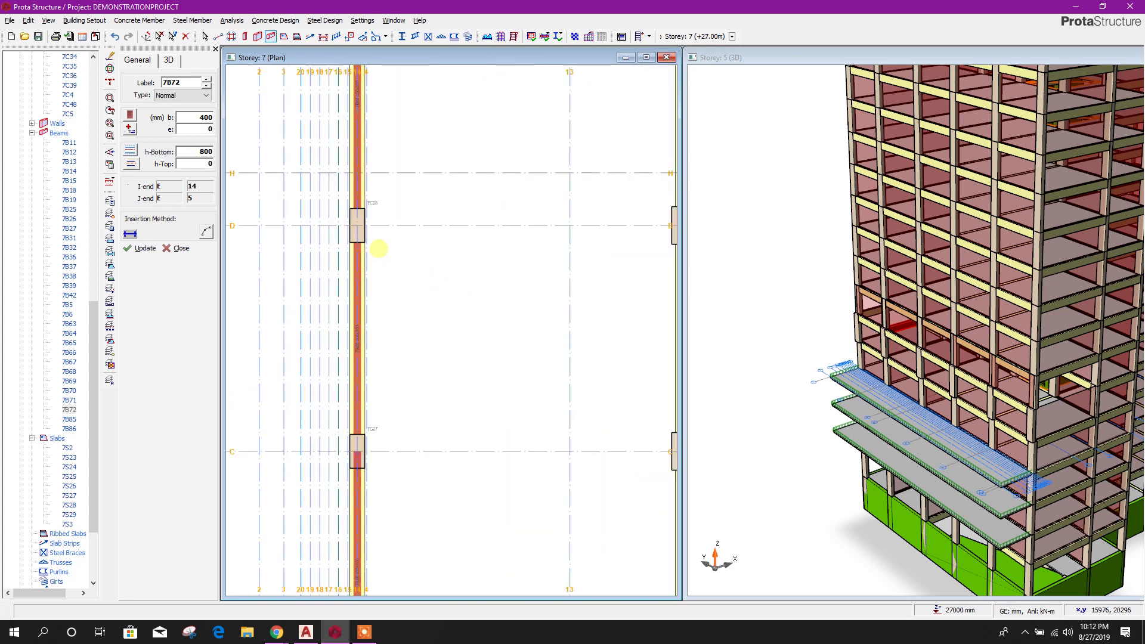
left_click(340, 203)
scroll(340, 203, "down", 2)
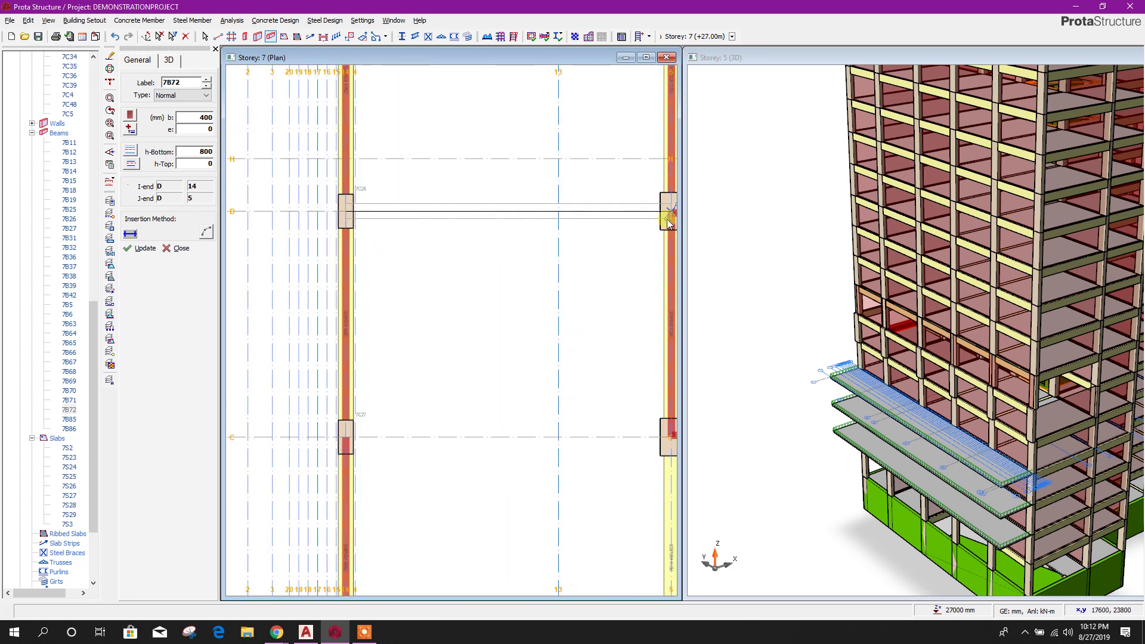
left_click(675, 228)
- Insert 400x800 mm beams along axes C, B and A, each from the facade column on axis 14 to axis 5
scroll(447, 294, "down", 2)
scroll(478, 266, "down", 1)
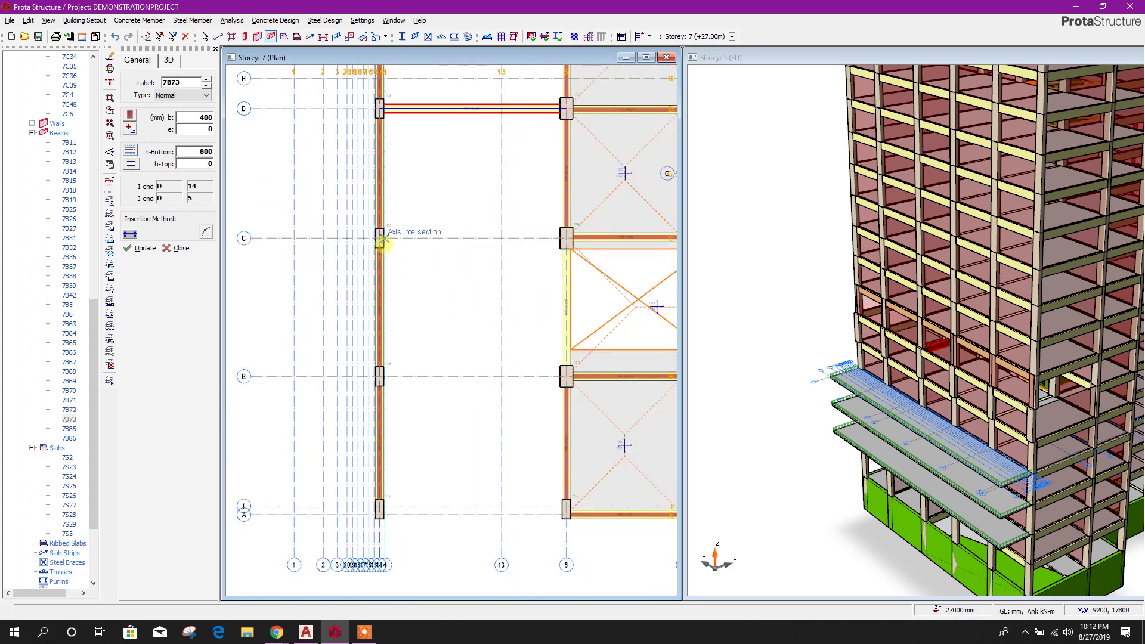
left_click(565, 239)
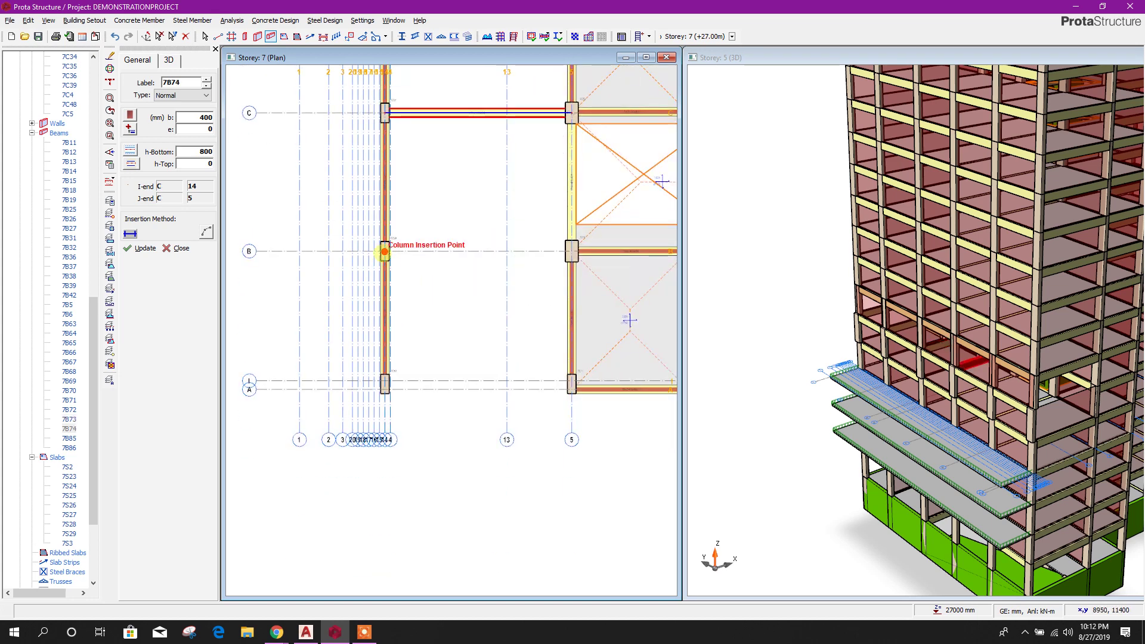
left_click(568, 251)
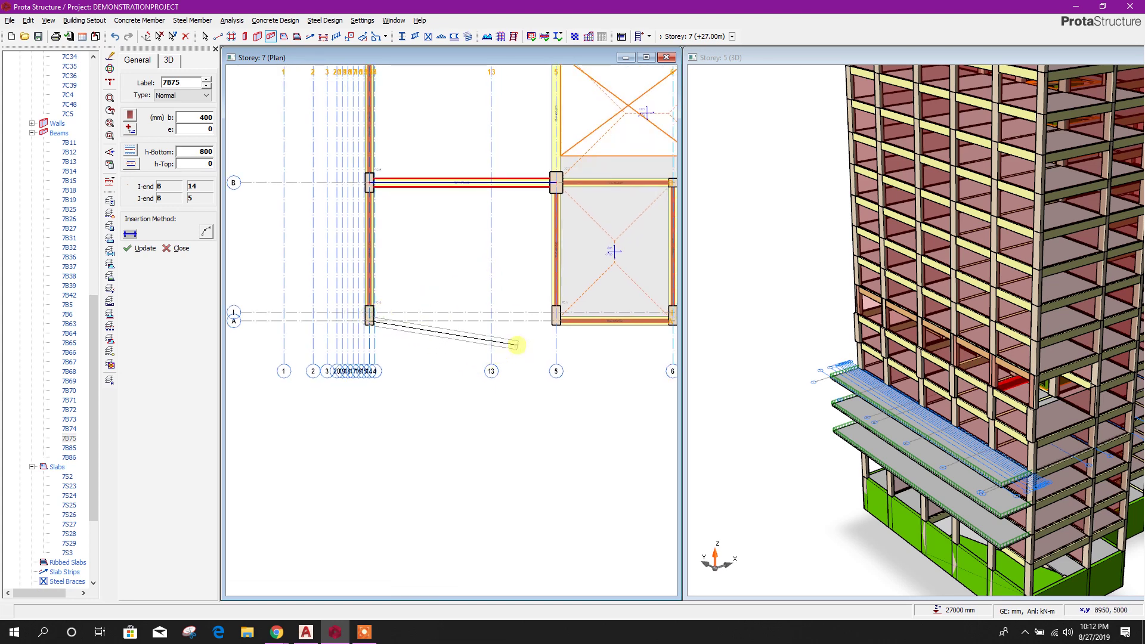
left_click(556, 322)
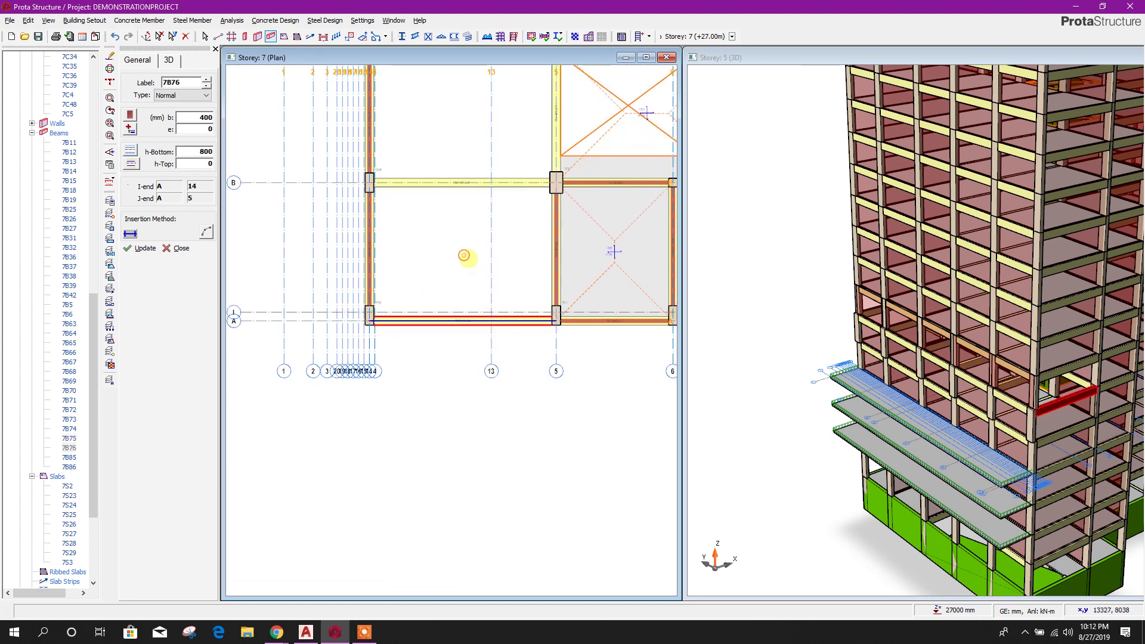
- Check the slab load settings and insert 180 mm slabs in all empty bays between axes 14 and 5, from axis F to axis A
scroll(438, 283, "down", 4)
middle_click_drag(466, 208, 458, 281)
scroll(453, 178, "up", 2)
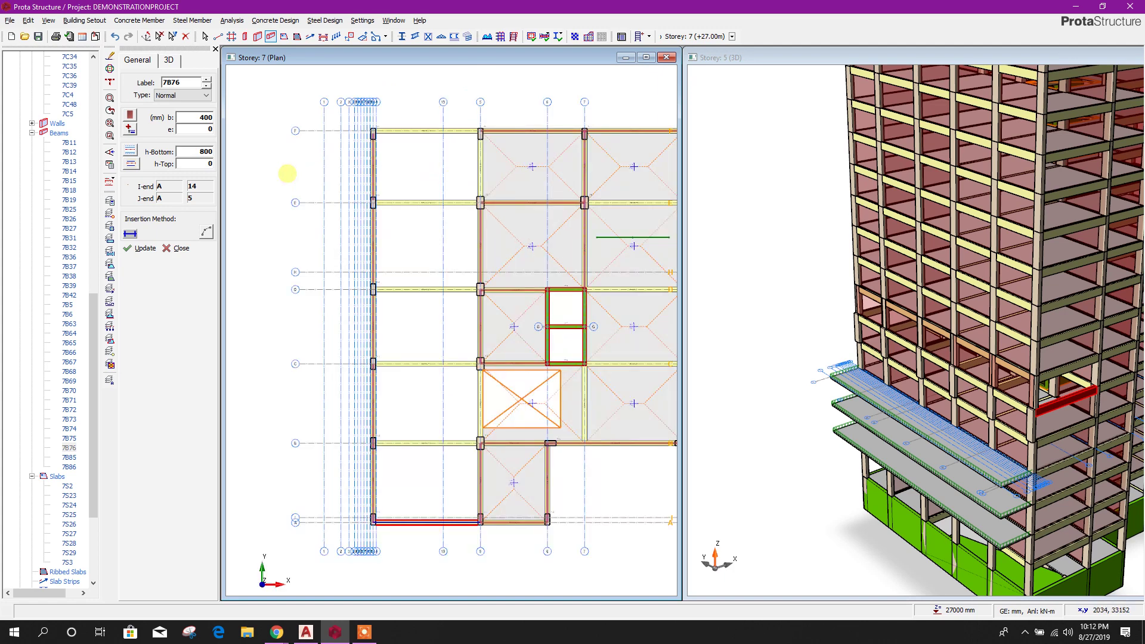
left_click(284, 37)
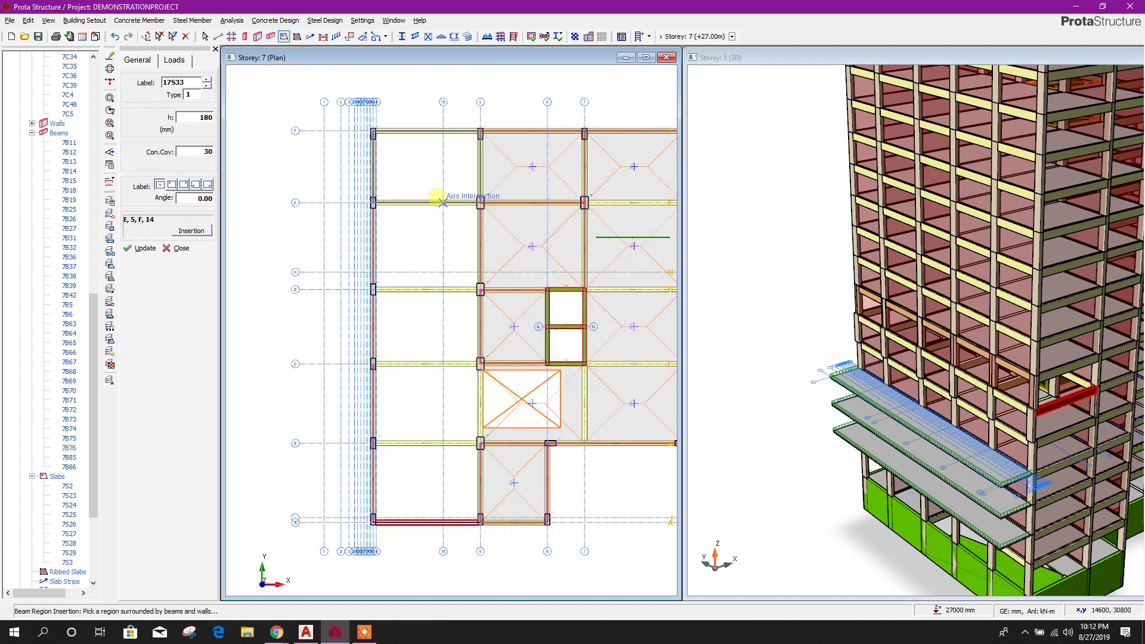
left_click(182, 60)
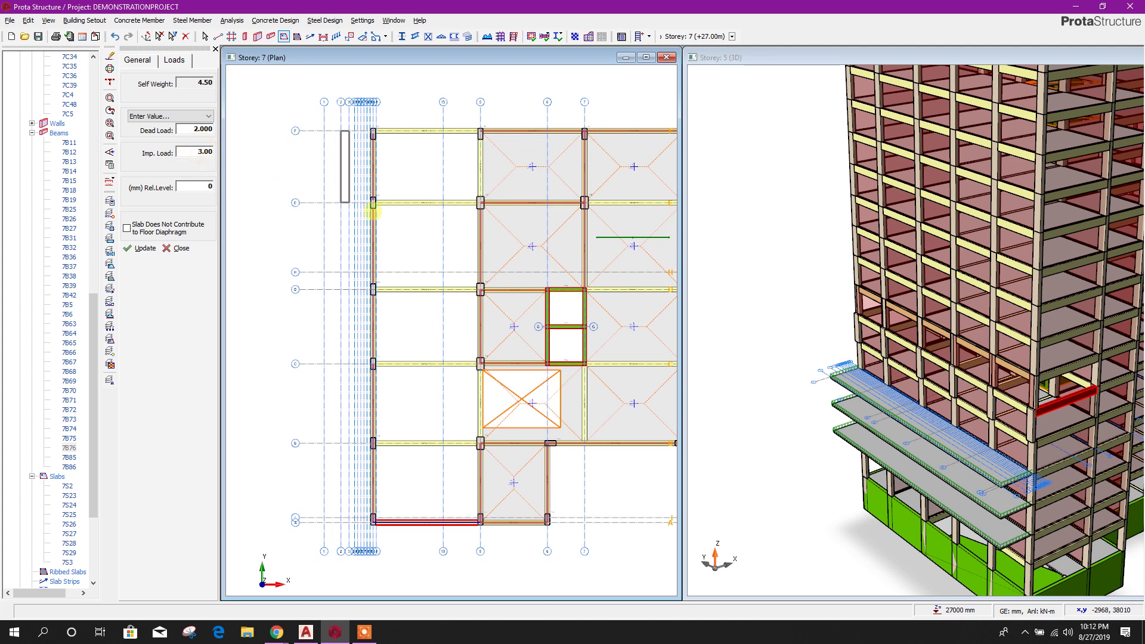
left_click(436, 178)
left_click(442, 251)
middle_click_drag(425, 435, 422, 286)
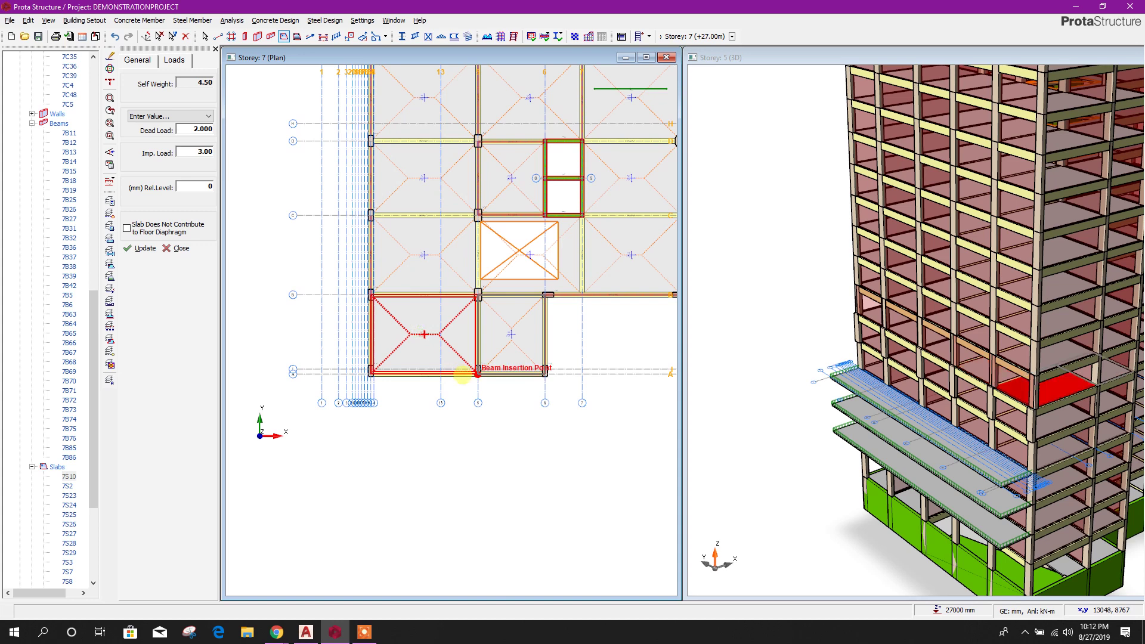
scroll(465, 505, "up", 1)
key("Escape")
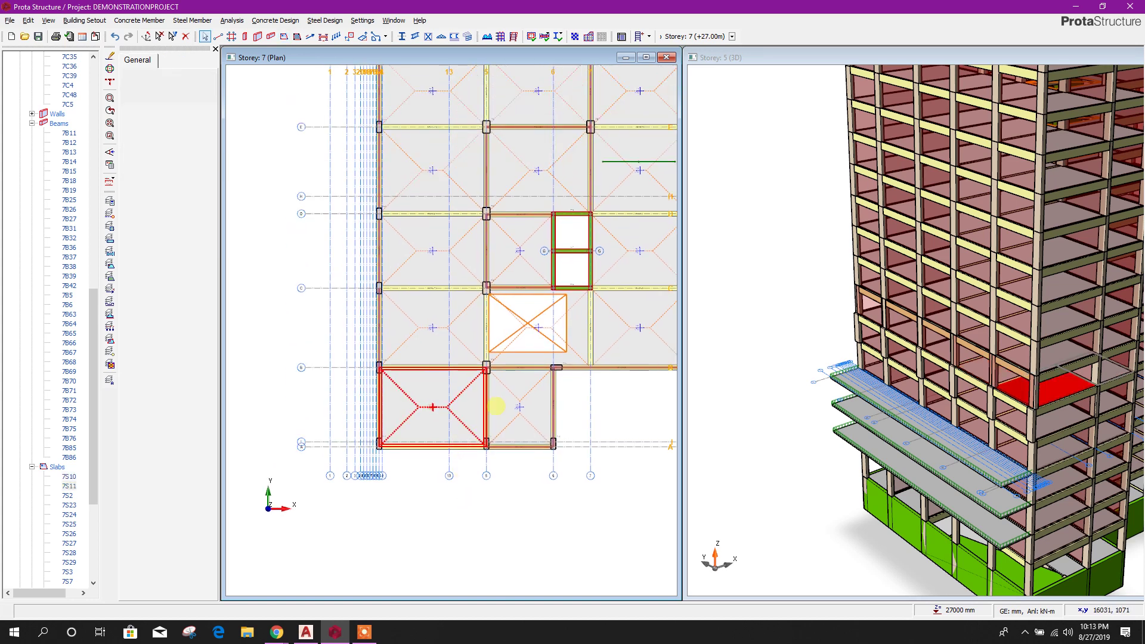
- Copy the wall load from the axis F beam between axes 5 and 7
scroll(497, 434, "up", 3)
key("Escape")
middle_click_drag(417, 542, 452, 525)
scroll(452, 524, "down", 3)
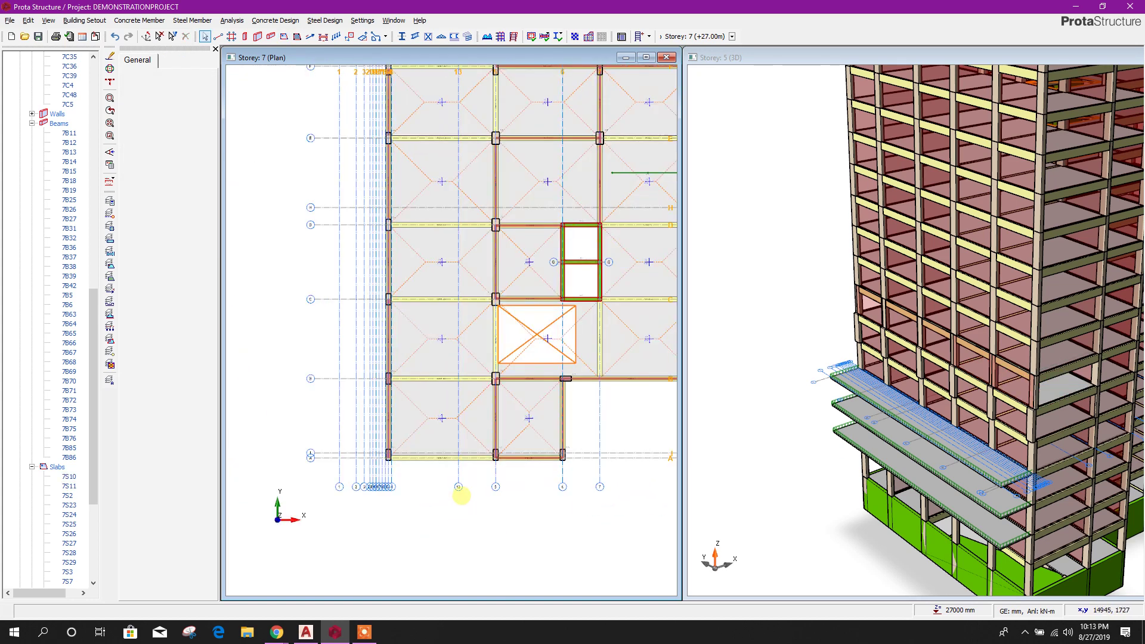
scroll(495, 187, "up", 3)
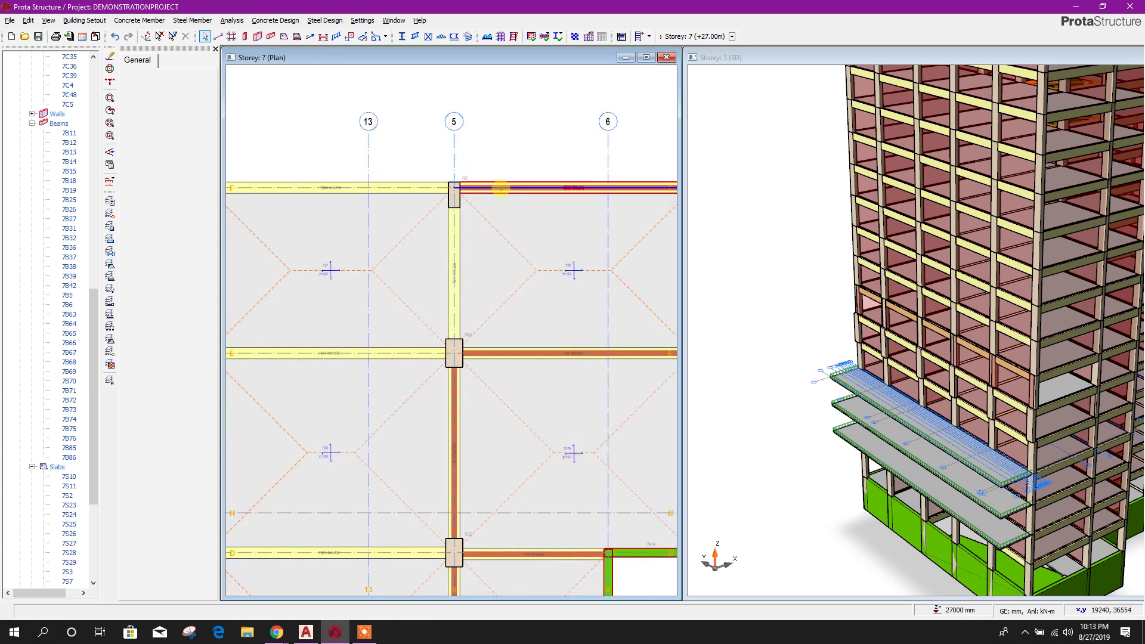
right_click(501, 188)
left_click(505, 172)
left_click(513, 186)
right_click(516, 182)
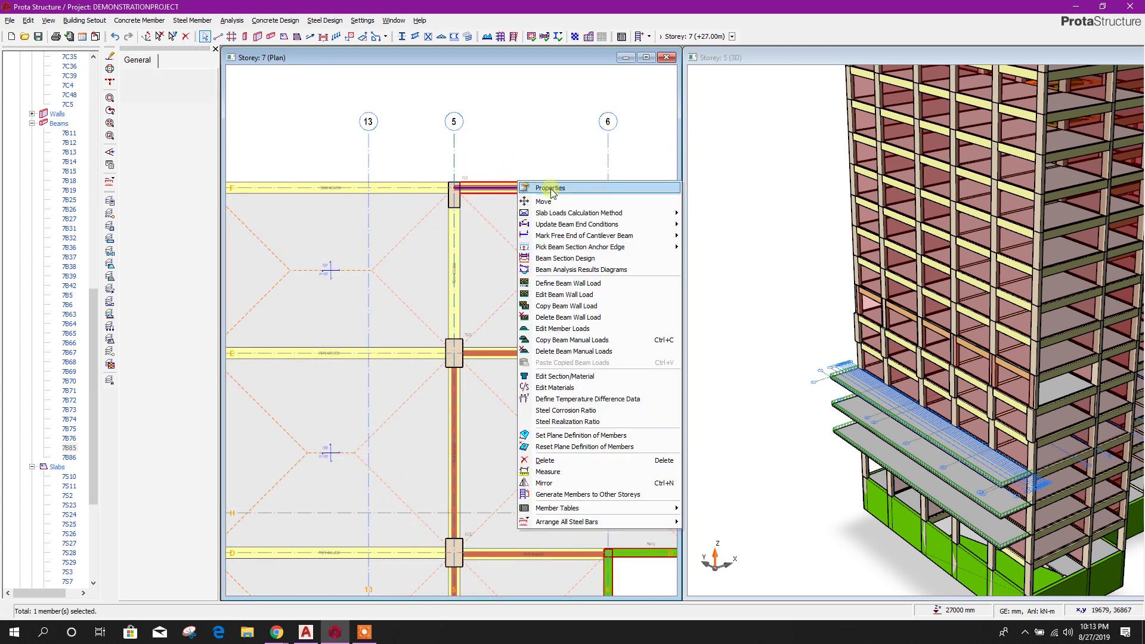
left_click(565, 294)
- Select all members between the facade and axis 5 and paste the copied wall load onto their beams
scroll(483, 317, "down", 3)
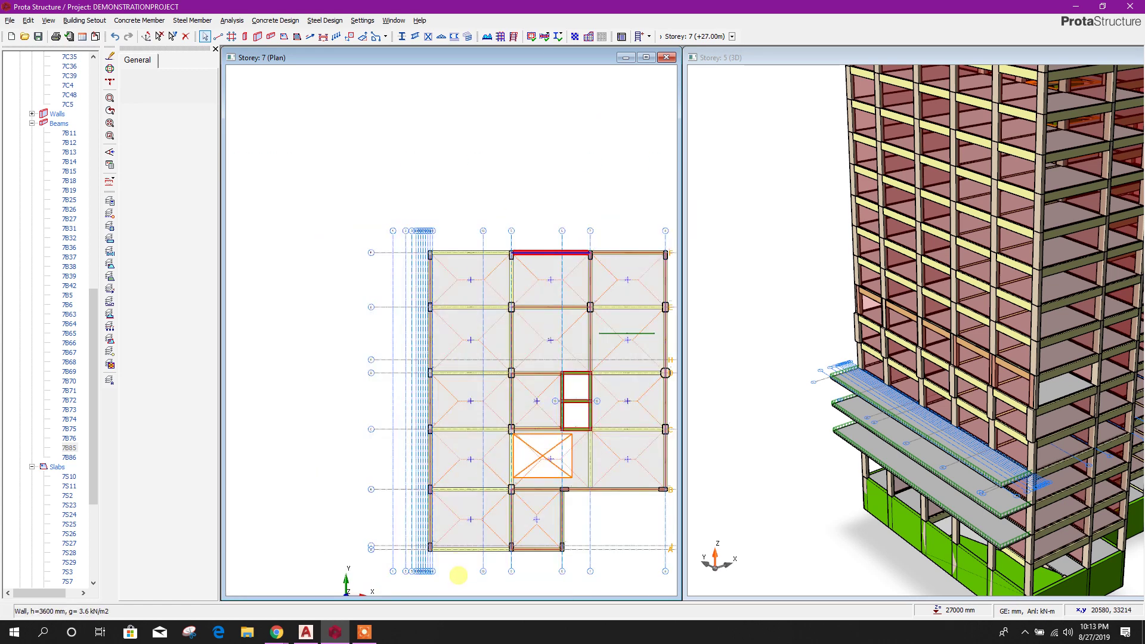
left_click_drag(464, 571, 455, 250)
right_click(455, 251)
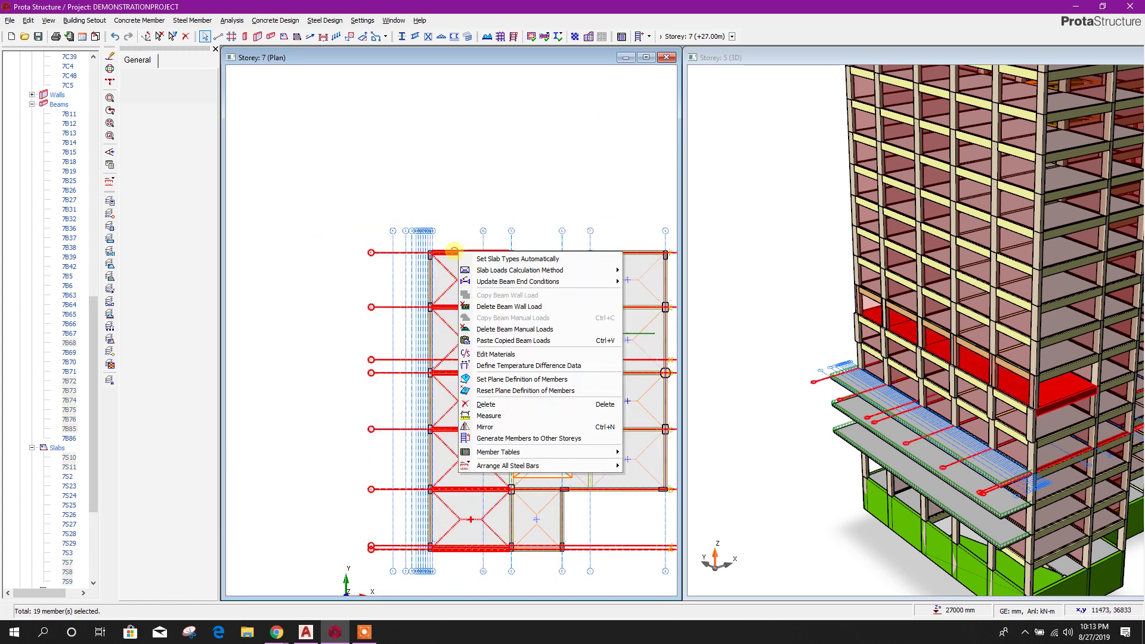
left_click(505, 340)
left_click(625, 361)
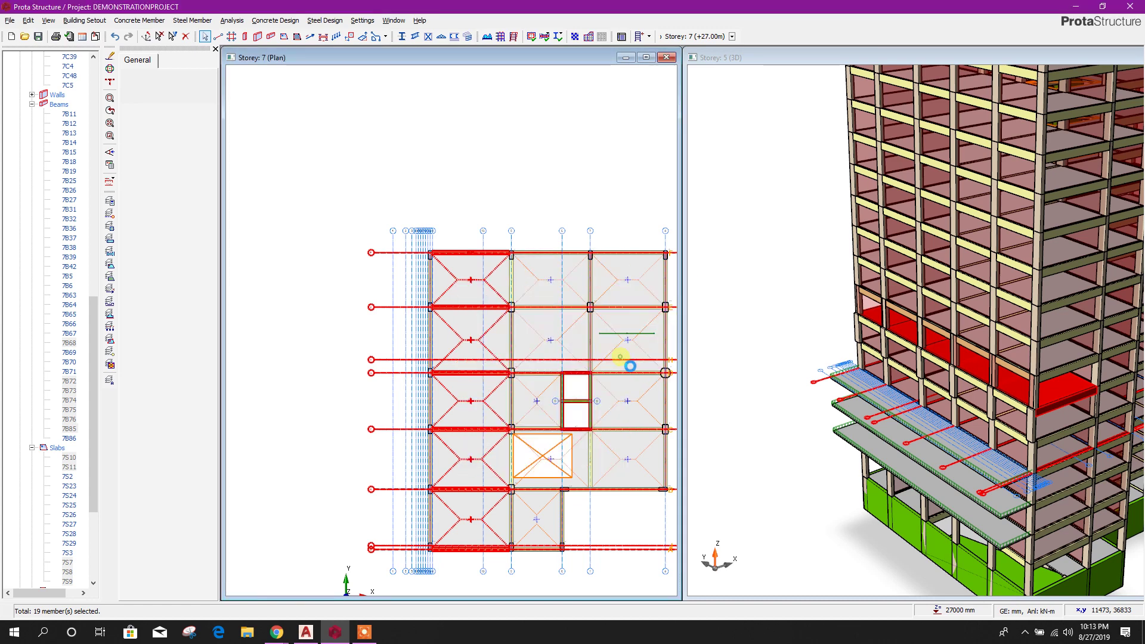
left_click(493, 156)
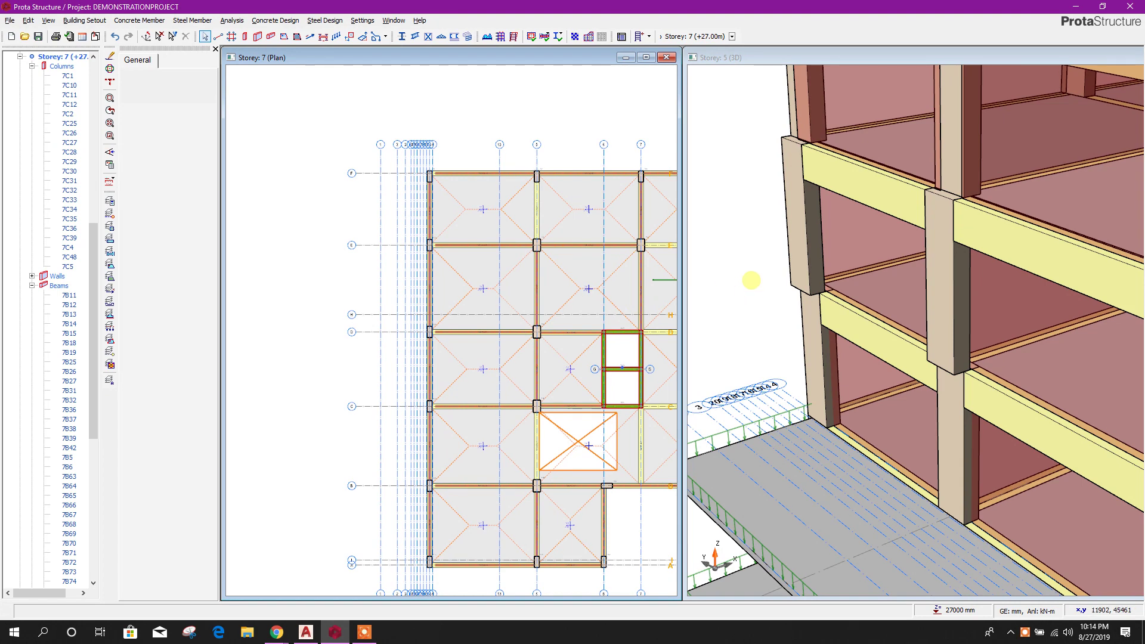
- Examine the stepped facade columns in 3D and compare the offset between axes 14 and 4 in the storey plan
middle_click_drag(623, 278, 550, 269)
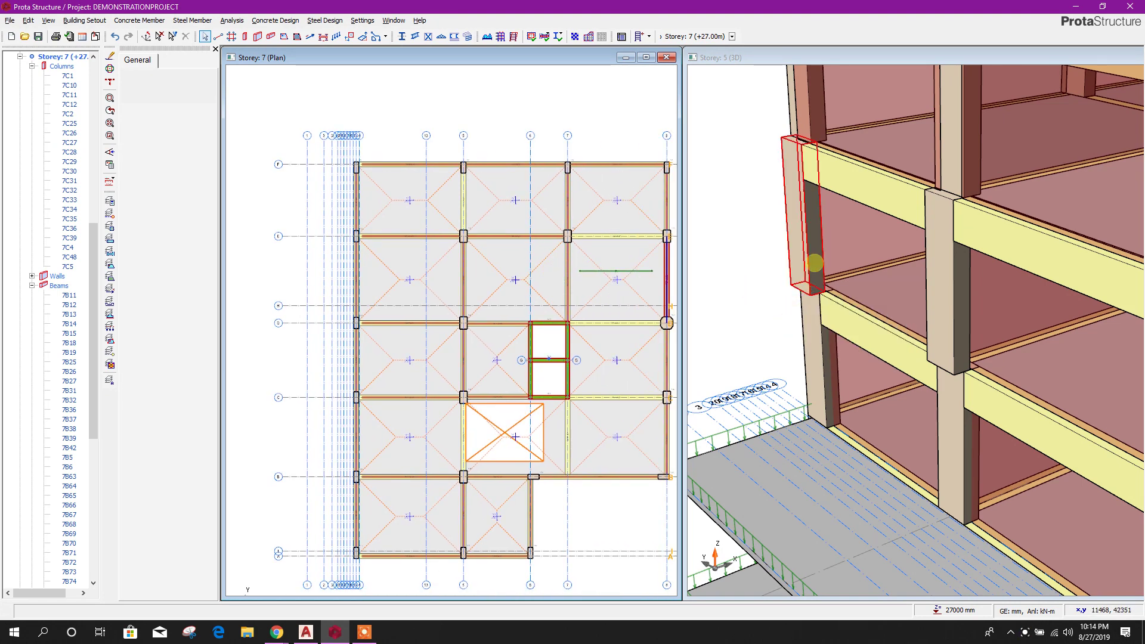
scroll(792, 194, "up", 2)
scroll(794, 161, "up", 3)
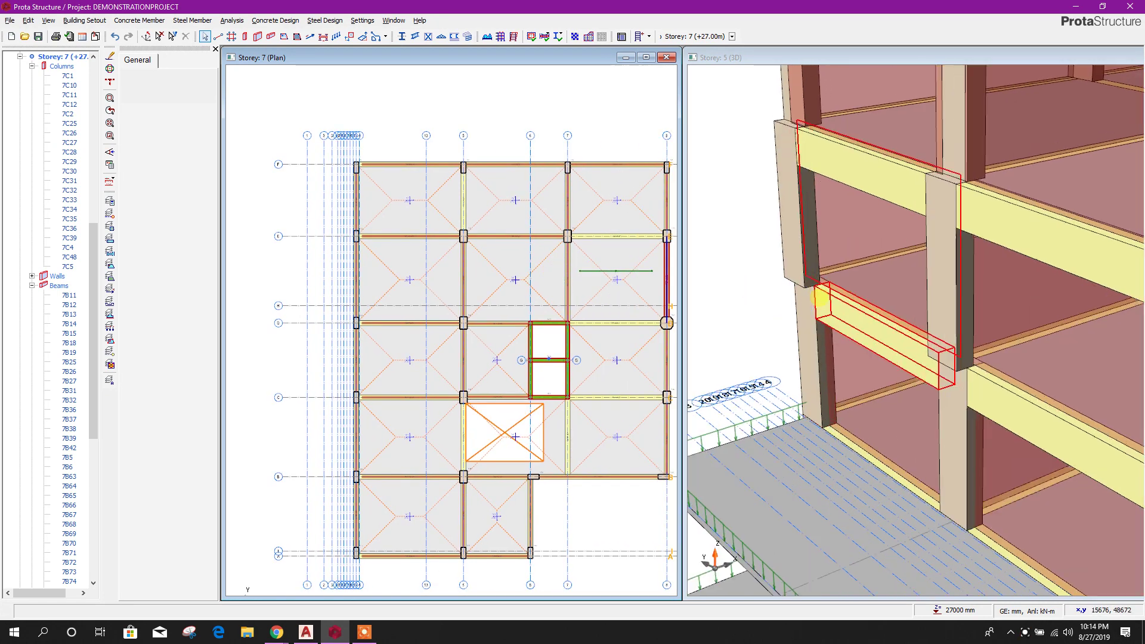
scroll(370, 187, "up", 4)
scroll(363, 142, "up", 2)
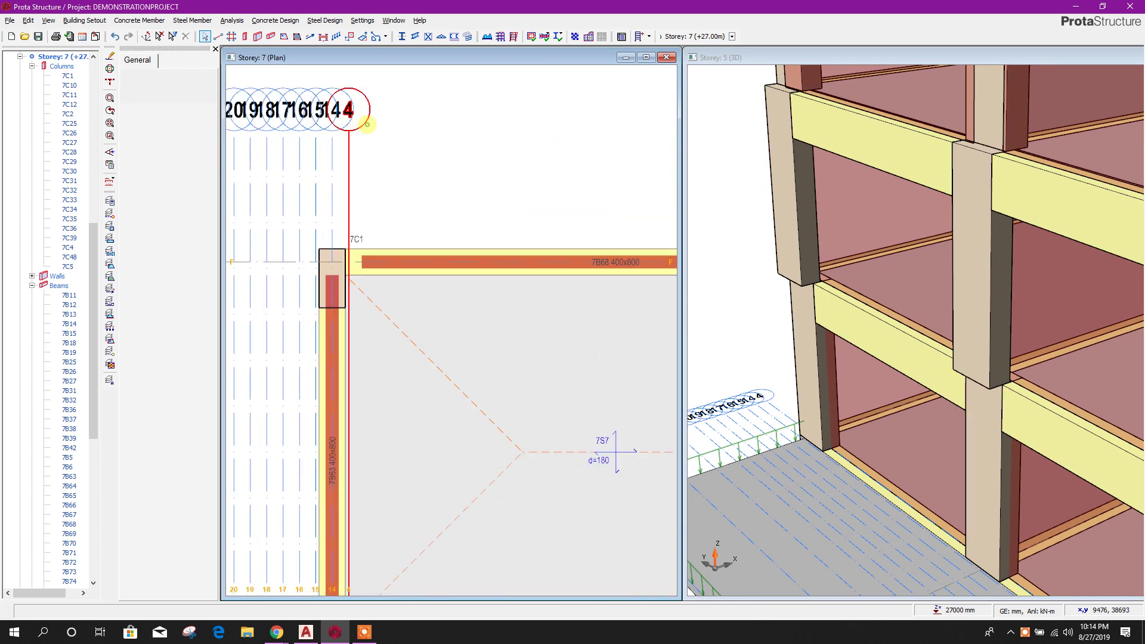
left_click(360, 116)
scroll(397, 133, "down", 3)
key("Escape")
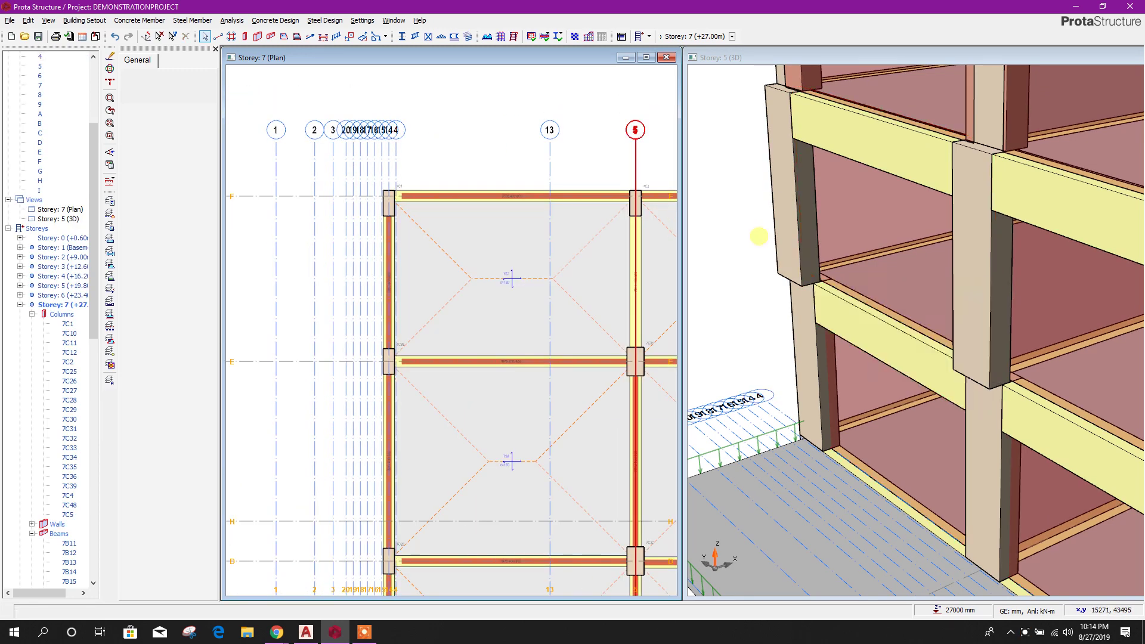
- Move the bottom insertion point of corner column 7C1 to the intersection of axes F and 4, keeping its top on axis 14
scroll(391, 213, "up", 5)
left_click(362, 203)
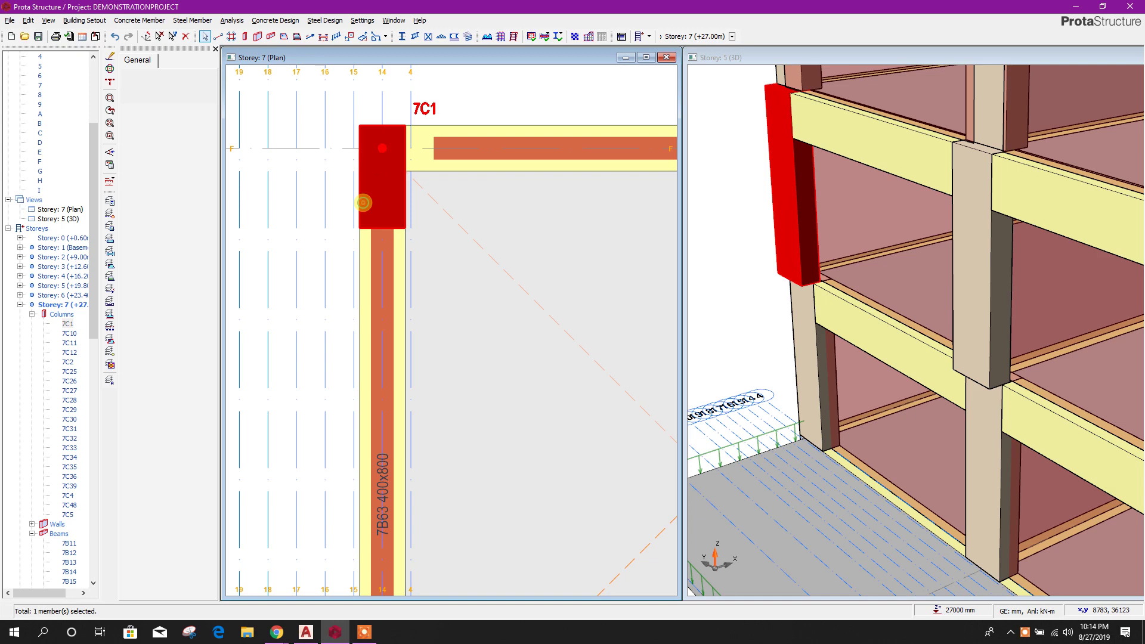
right_click(362, 202)
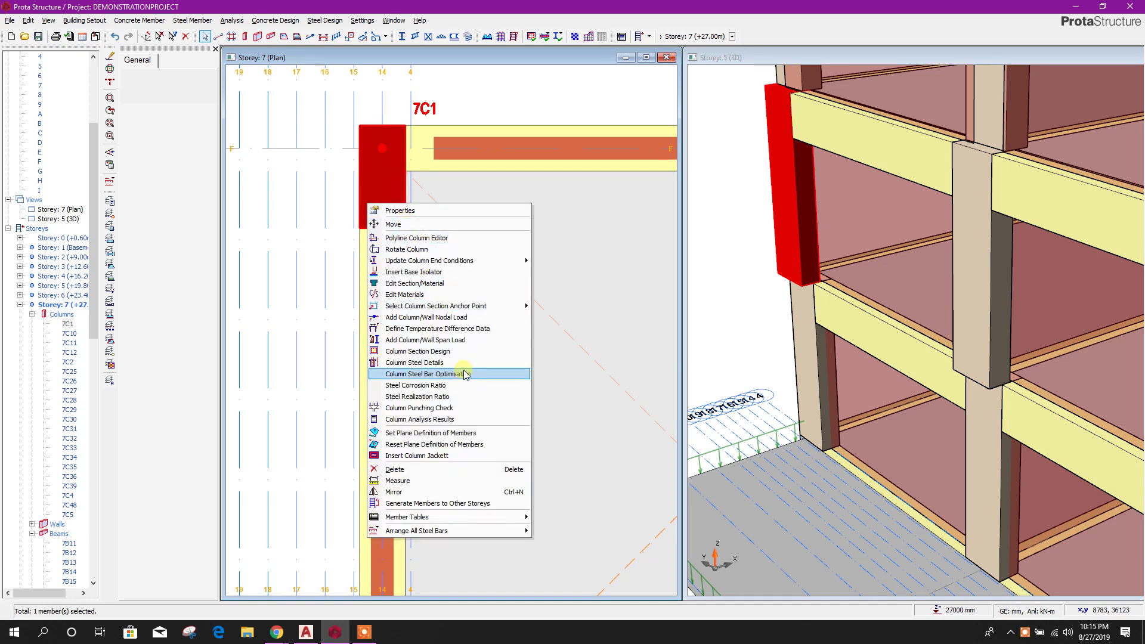
left_click(383, 160)
right_click(383, 160)
left_click(409, 167)
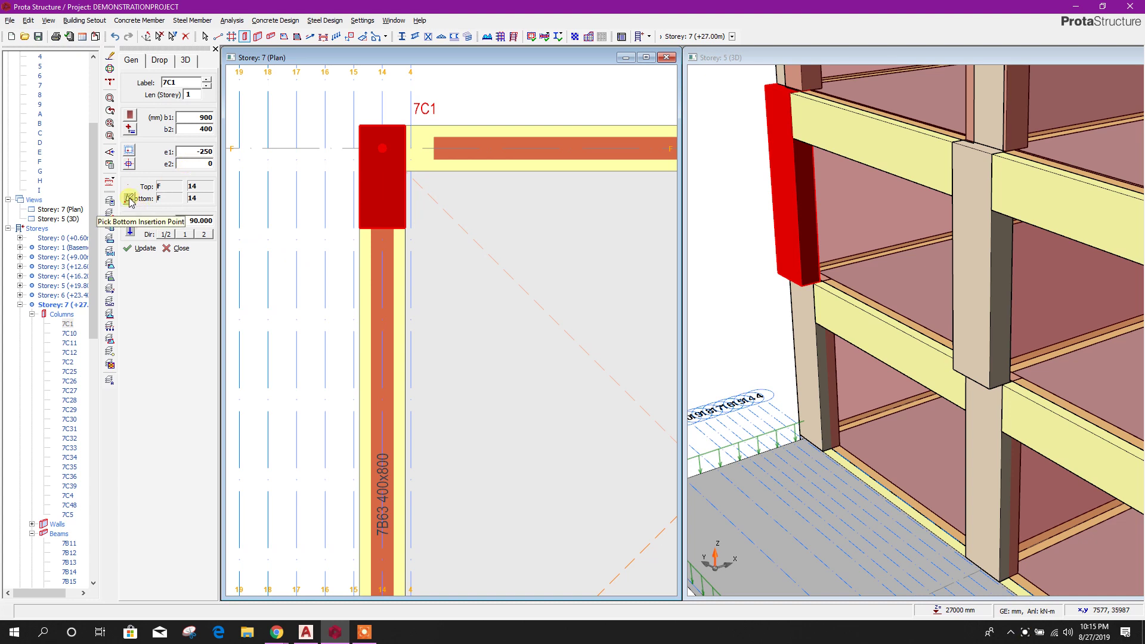
scroll(424, 183, "up", 2)
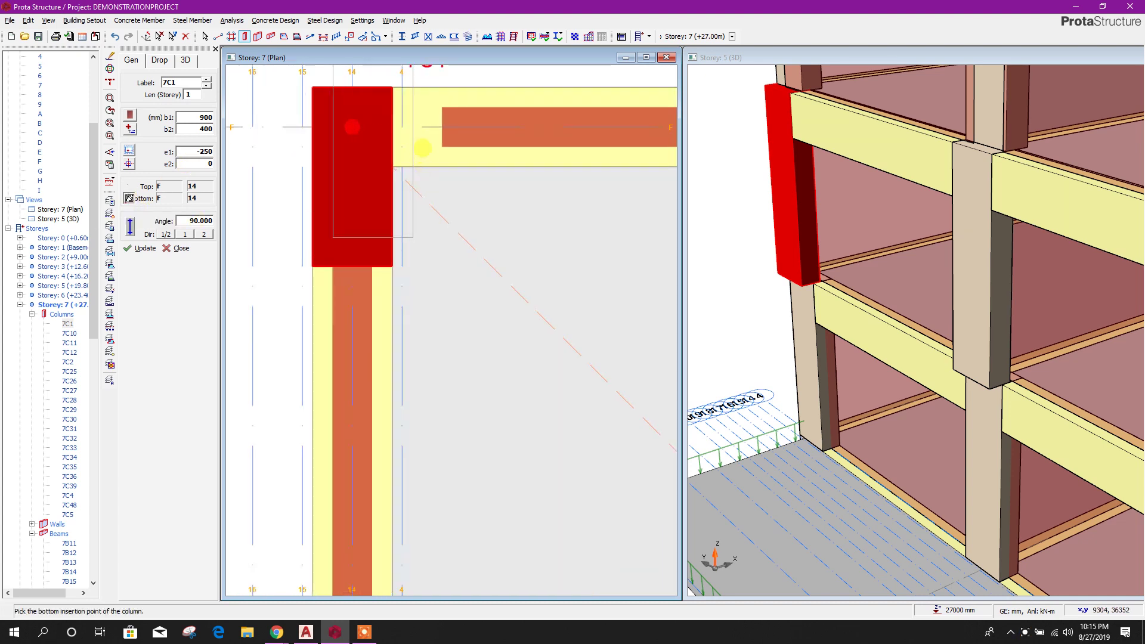
left_click(402, 127)
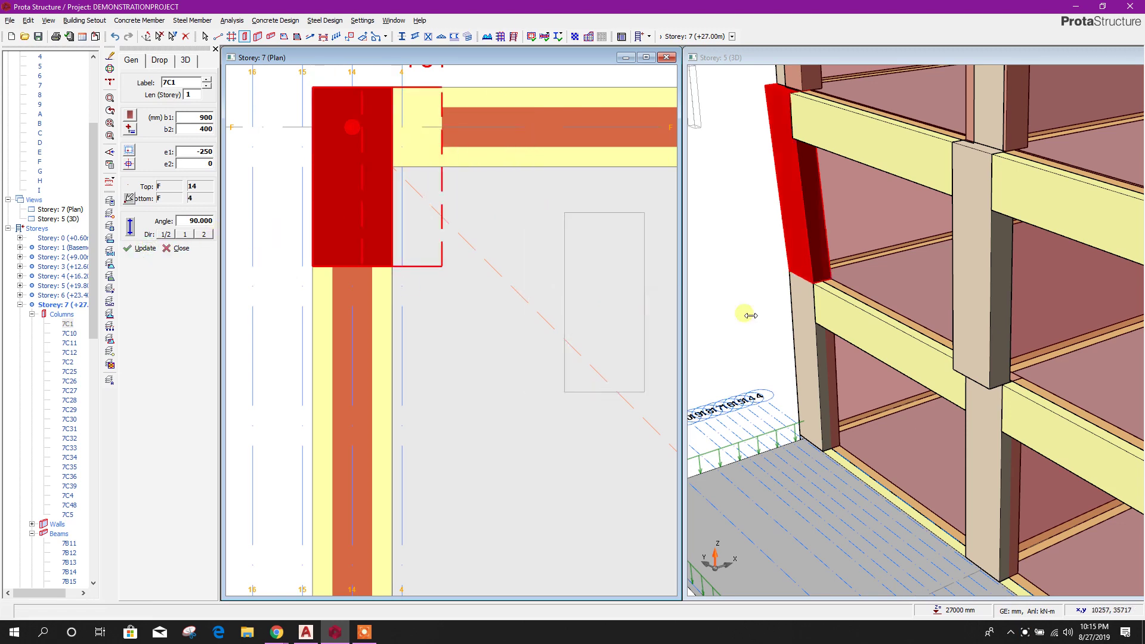
key("Escape")
- Inspect the slope of column 7C1 and its connection to the storey below in the 3D view
left_click(844, 322)
middle_click_drag(834, 278, 847, 367)
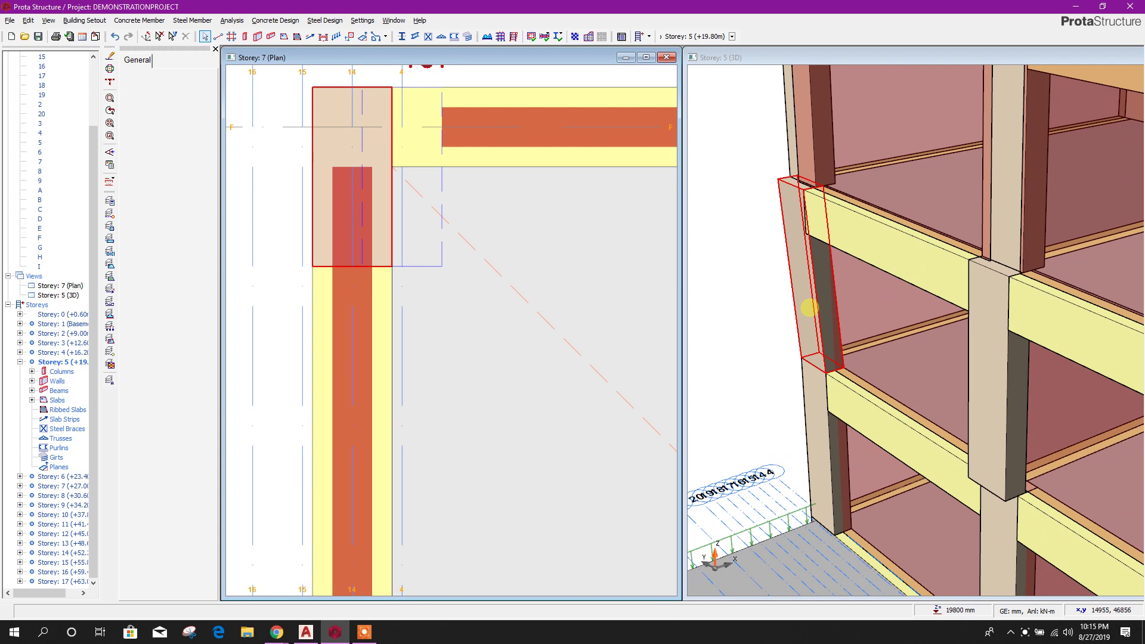
scroll(814, 256, "down", 4)
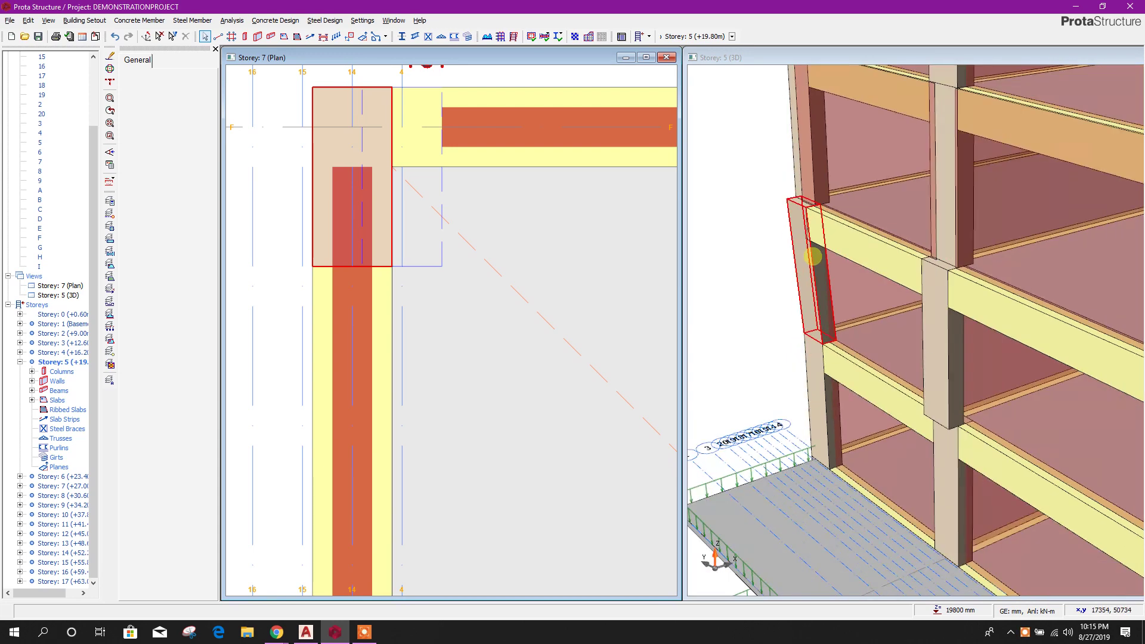
middle_click_drag(871, 388, 848, 287)
scroll(769, 199, "up", 2)
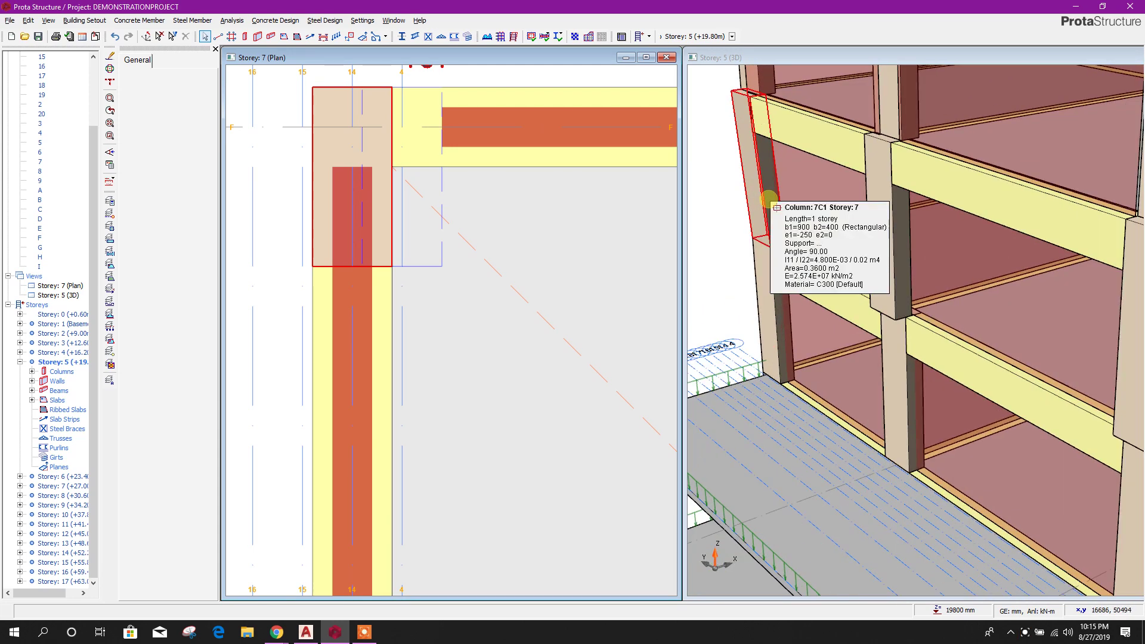
middle_click_drag(788, 234, 799, 298)
scroll(879, 261, "down", 2)
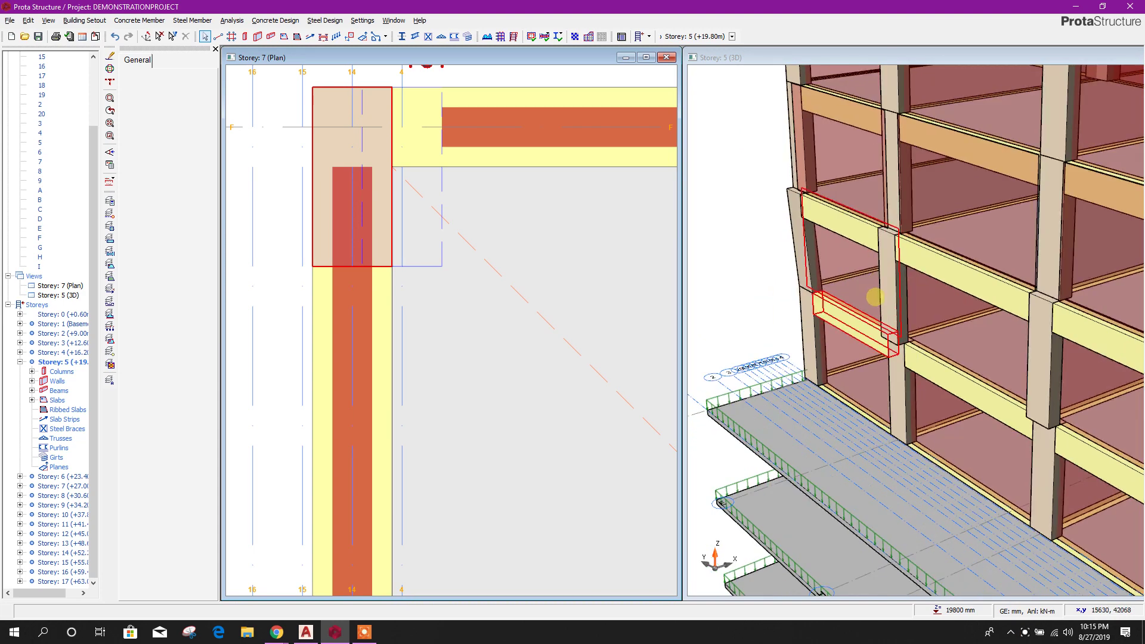
- Move the bottom insertion point of column 7C25 to the intersection of axes E and 4, keeping its top on axis 14
scroll(467, 268, "down", 5)
middle_click_drag(480, 587, 491, 392)
scroll(490, 393, "up", 4)
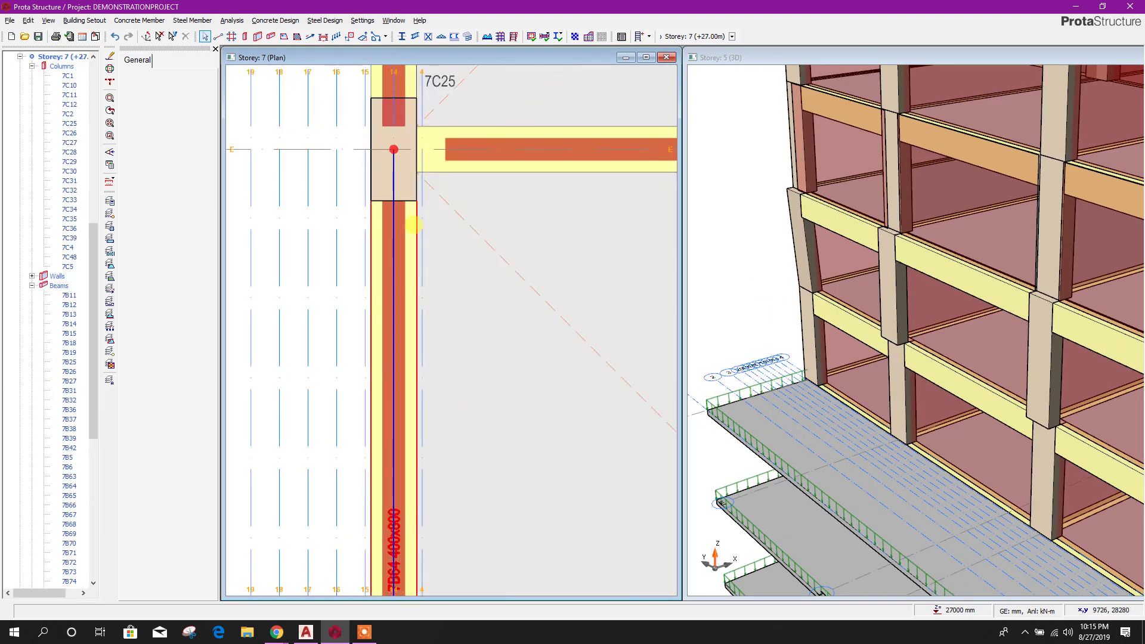
left_click(436, 322)
right_click(437, 321)
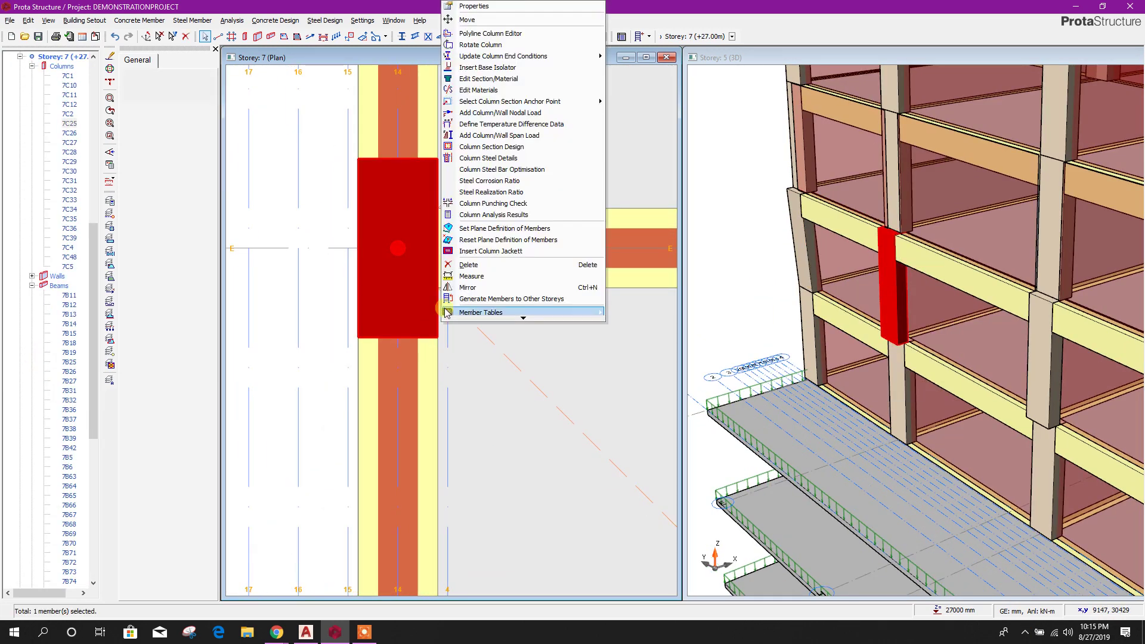
left_click(489, 7)
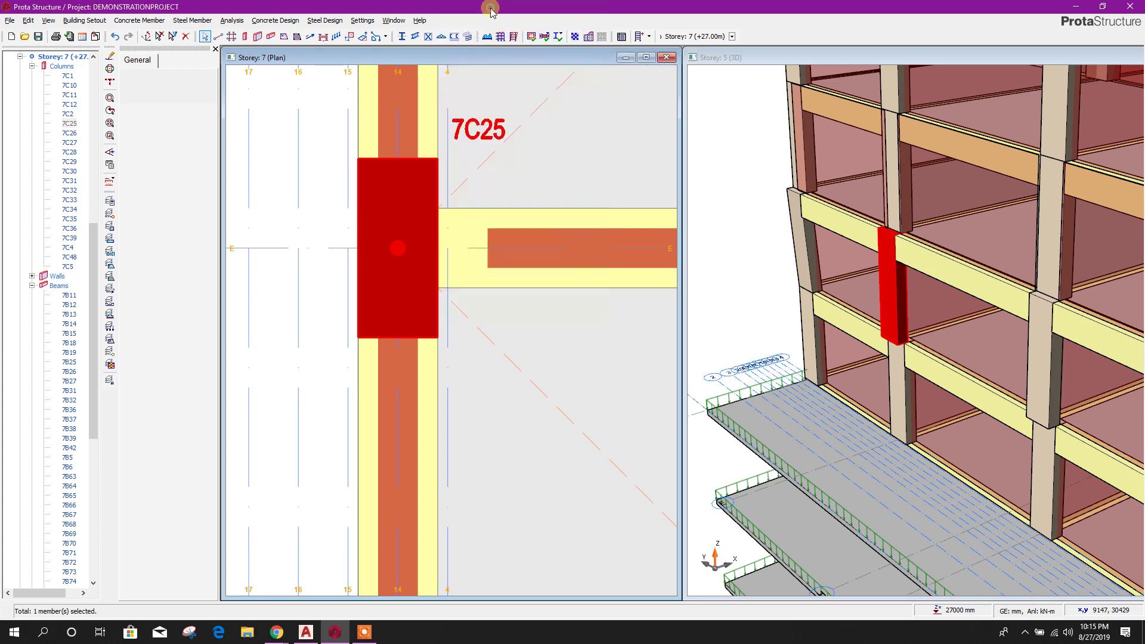
left_click(130, 199)
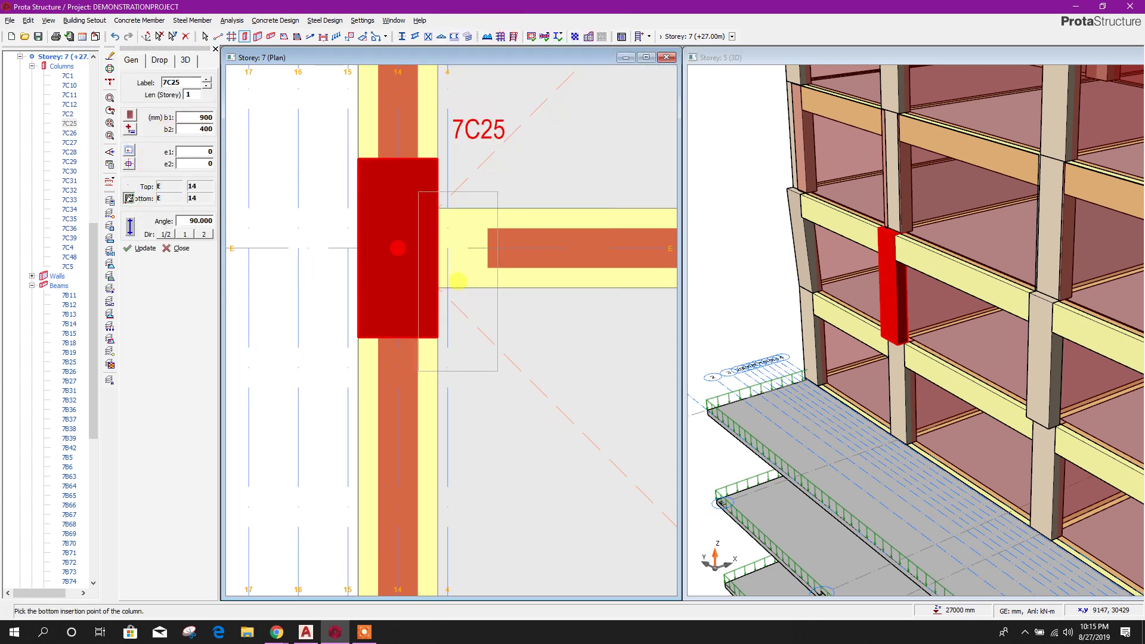
left_click(449, 249)
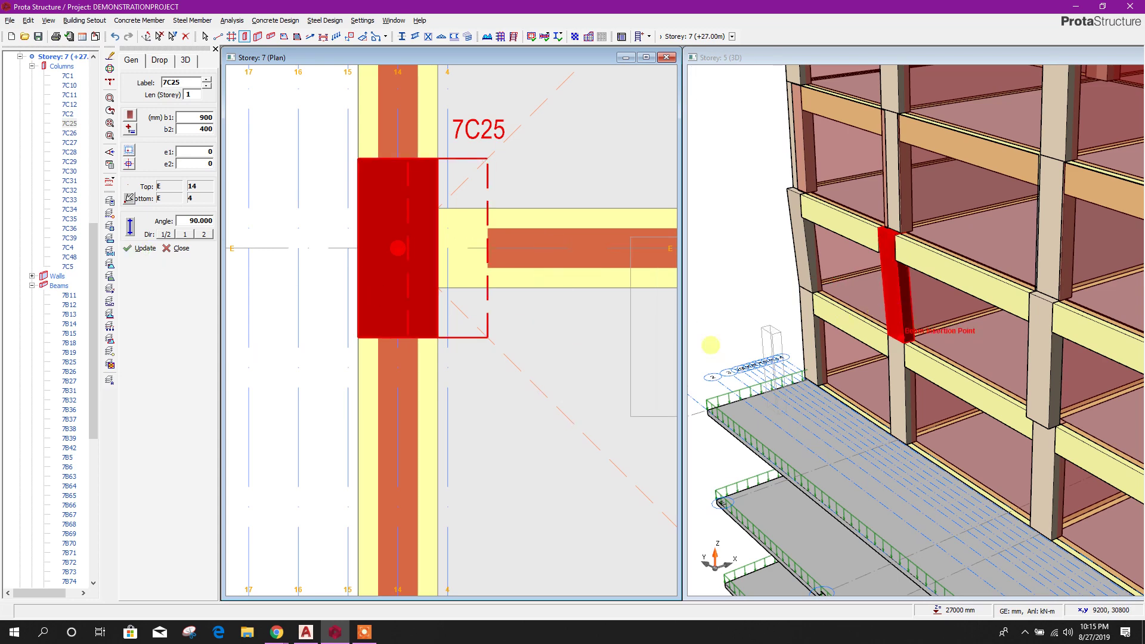
key("Escape")
- Move the bottom insertion point of column 7C26 to the intersection of axes D and 4, keeping its top on axis 14
scroll(546, 422, "down", 3)
middle_click_drag(546, 421, 547, 325)
middle_click_drag(550, 471, 516, 286)
middle_click_drag(471, 464, 460, 245)
scroll(460, 246, "up", 1)
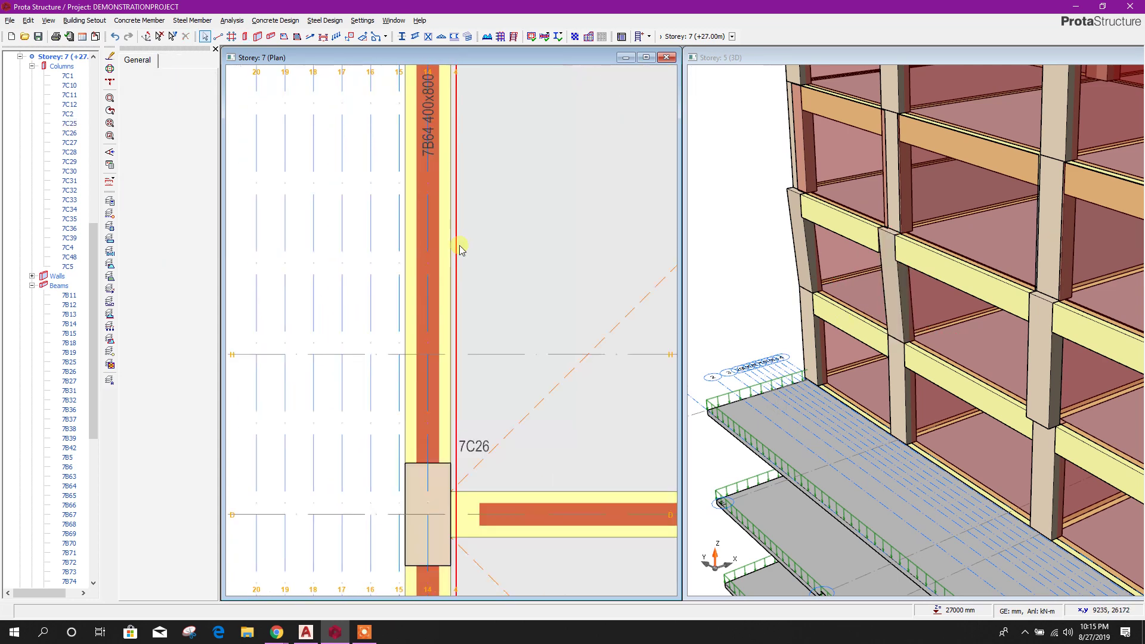
scroll(453, 388, "up", 3)
left_click(453, 371)
right_click(457, 373)
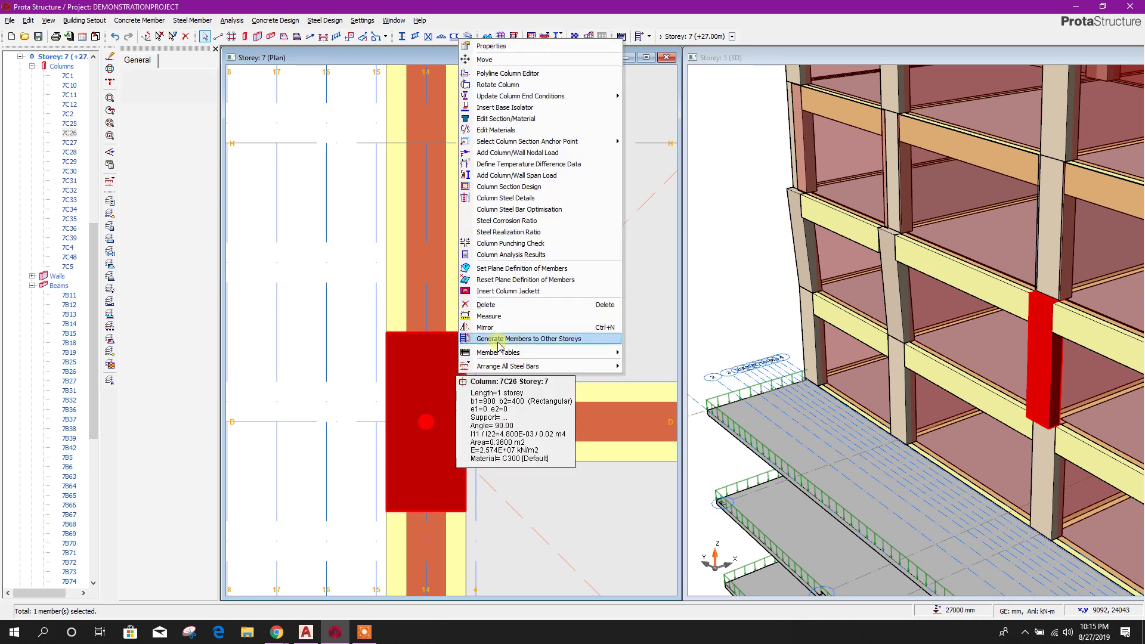
left_click(514, 46)
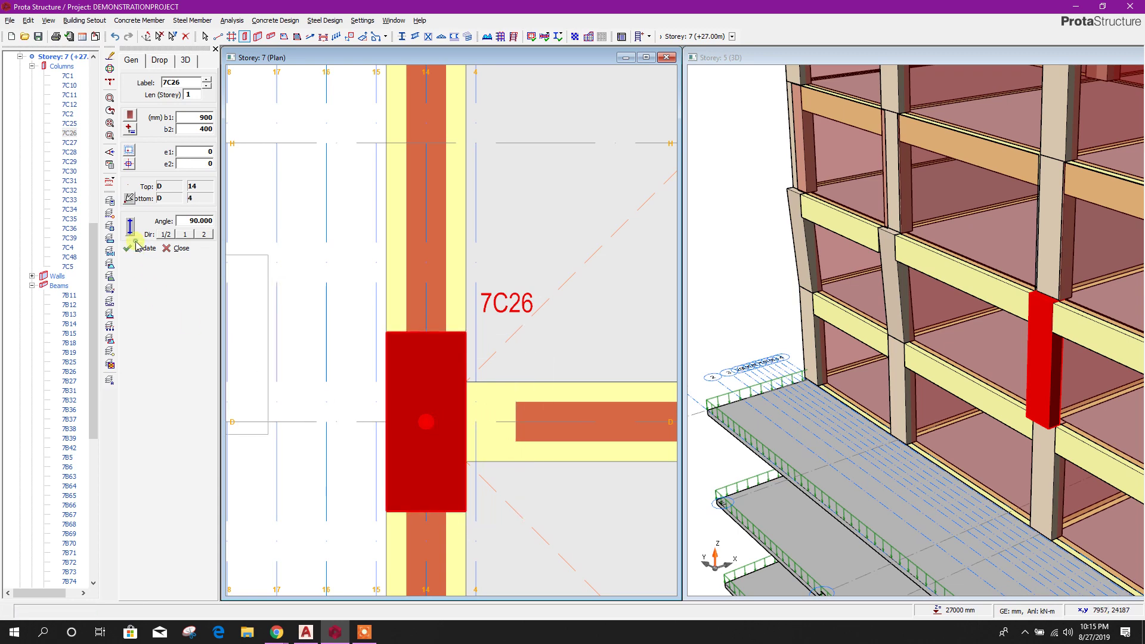
left_click(147, 260)
scroll(583, 417, "down", 5)
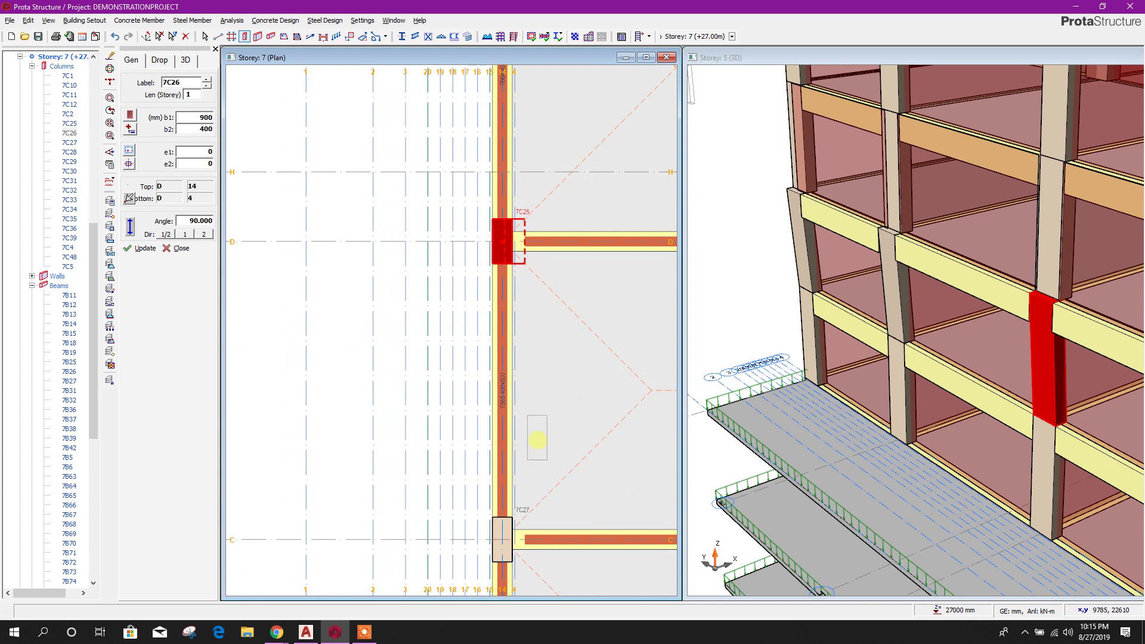
scroll(493, 359, "up", 3)
key("Escape")
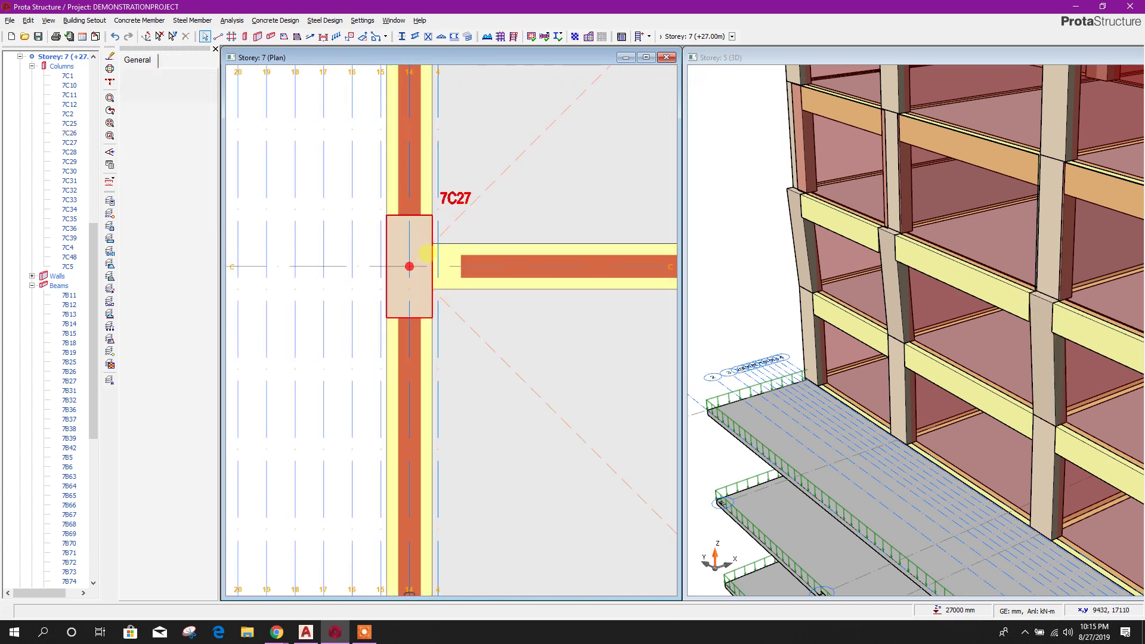
- Move the bottom insertion point of column 7C27 to the intersection of axes C and 4, keeping its top on axis 14
left_click(427, 254)
right_click(428, 253)
left_click(448, 258)
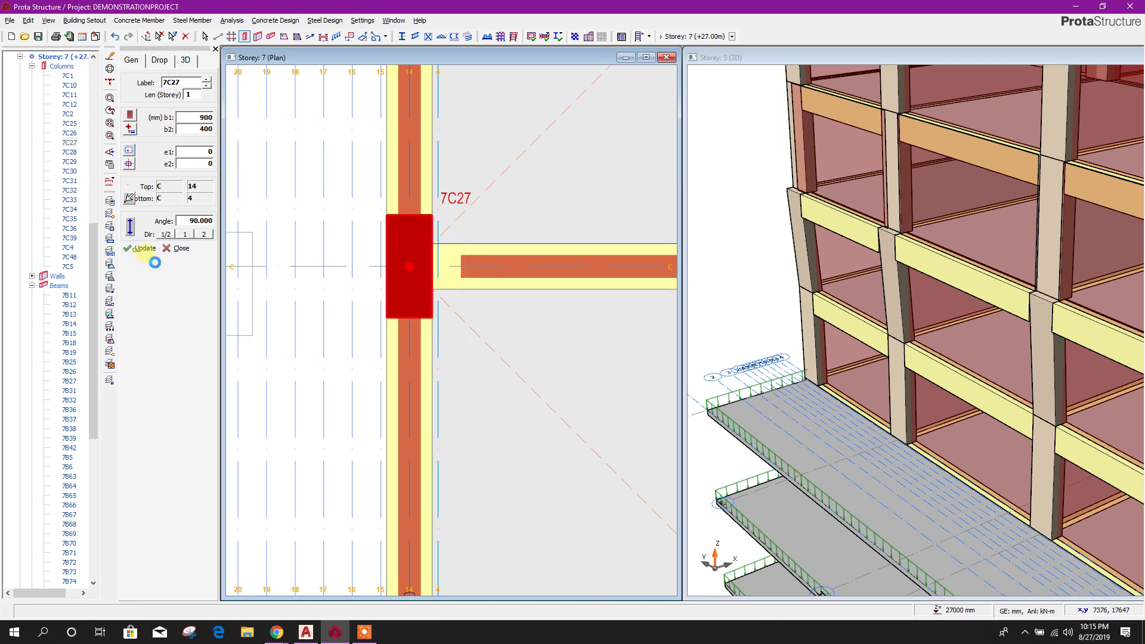
left_click(467, 321)
- Move the bottom insertion point of column 7C28 to the intersection of axes B and 4, keeping its top on axis 14
scroll(491, 449, "down", 4)
scroll(443, 293, "up", 4)
scroll(443, 293, "up", 2)
right_click(421, 246)
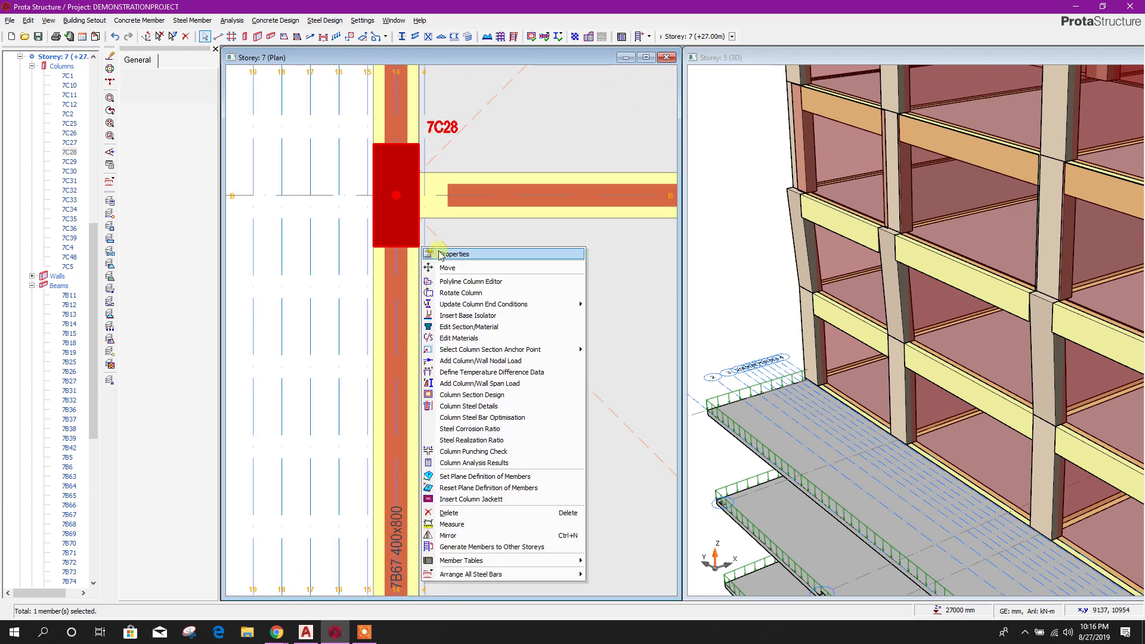
left_click(455, 254)
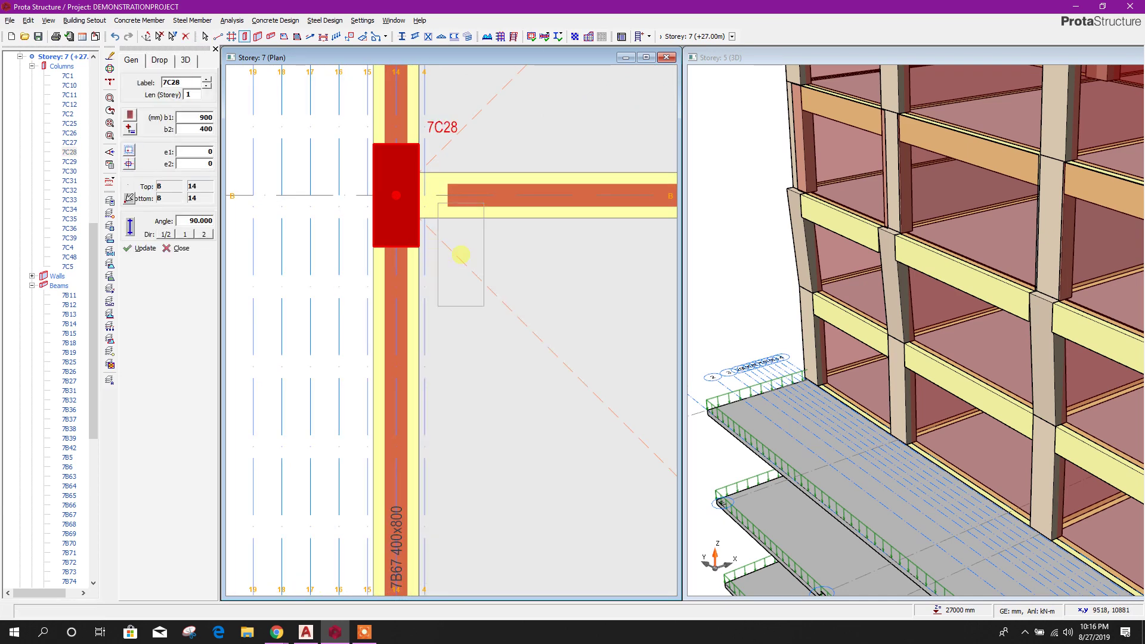
left_click(130, 199)
scroll(411, 226, "up", 3)
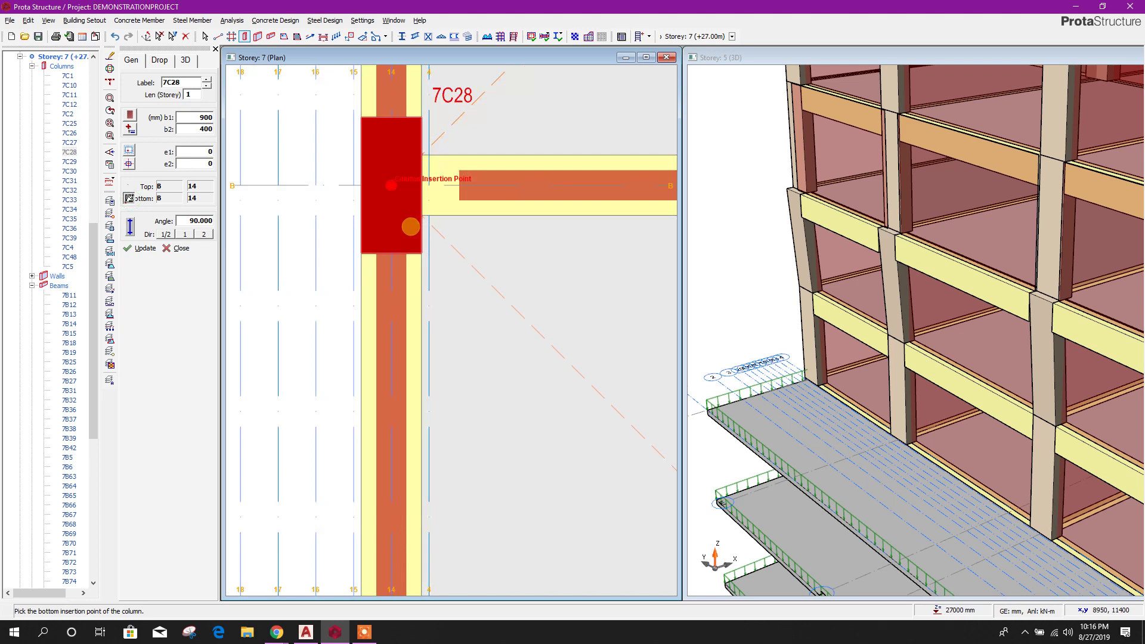
left_click(442, 155)
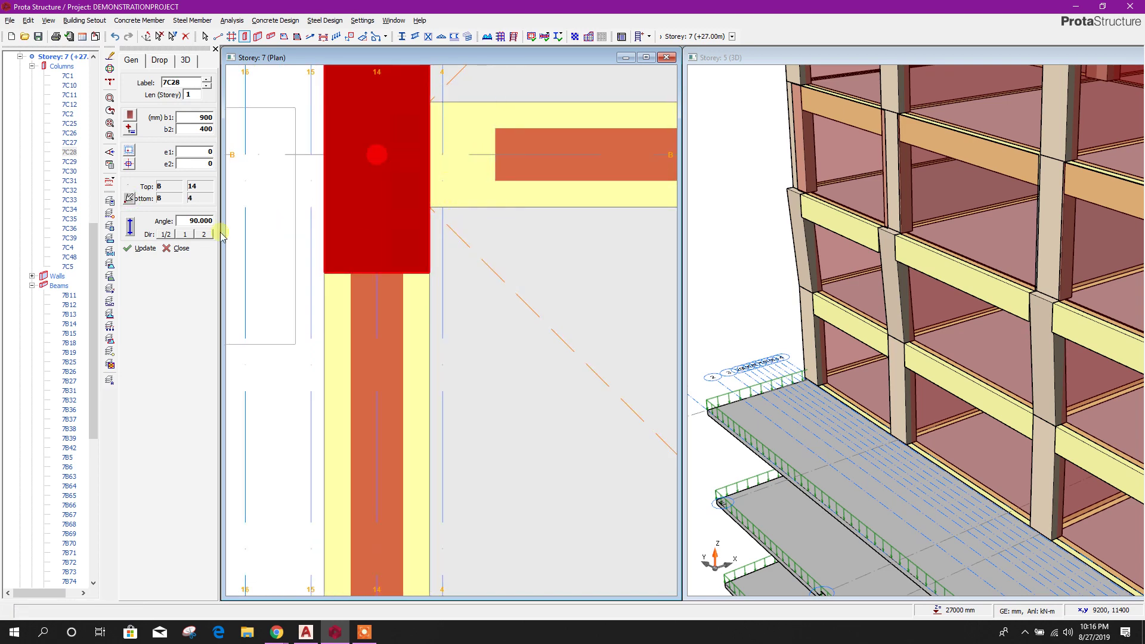
left_click(145, 248)
- Move the bottom insertion point of corner column 7C10 to the intersection of axes A and 4, keeping its top on axis 14
scroll(570, 274, "down", 5)
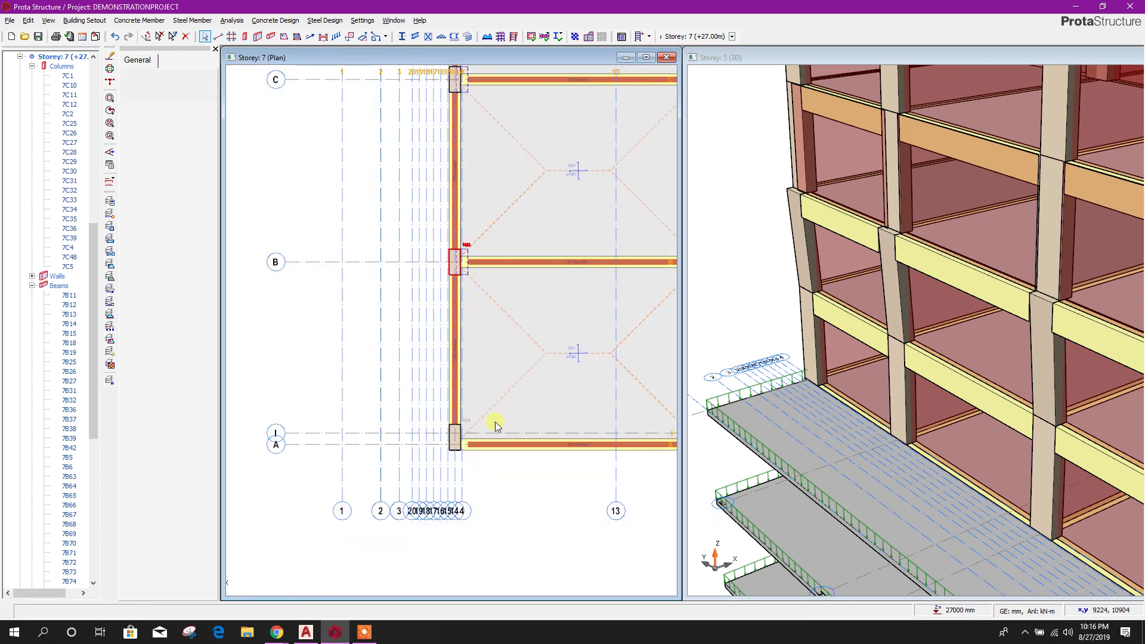
scroll(469, 320, "up", 3)
scroll(453, 328, "up", 2)
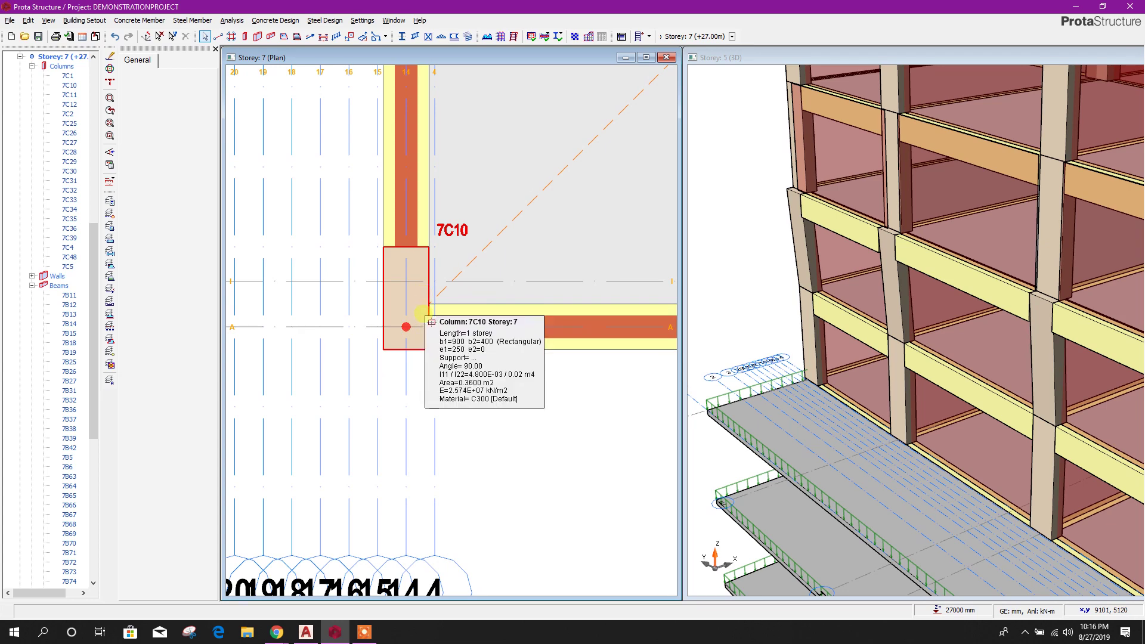
right_click(419, 291)
key("Escape")
left_click(417, 287)
right_click(425, 276)
left_click(440, 279)
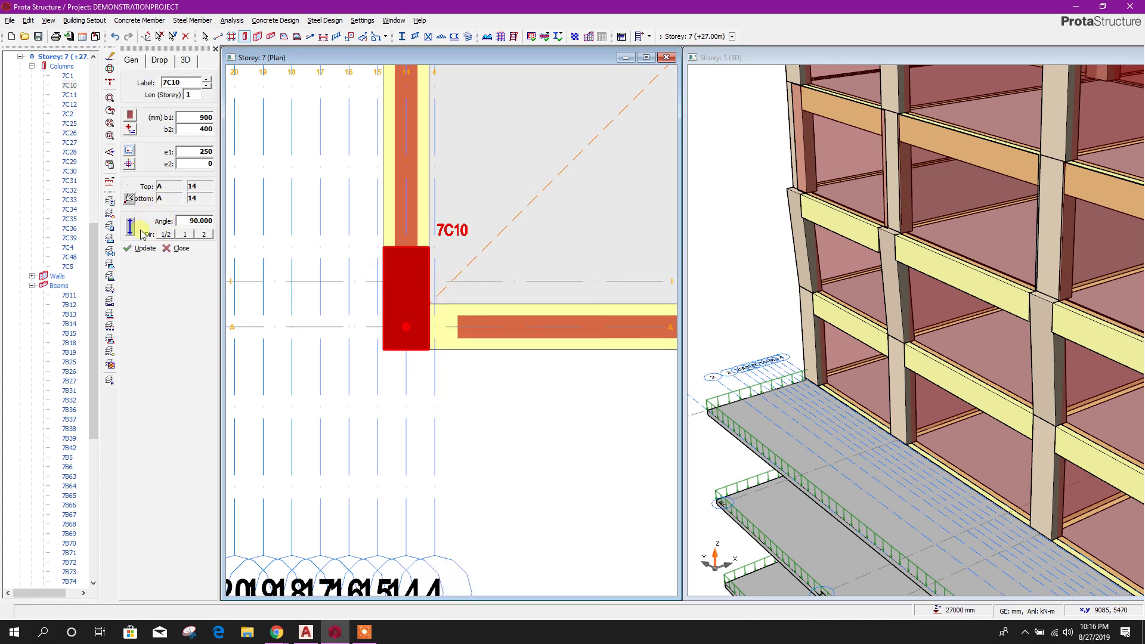
left_click(434, 328)
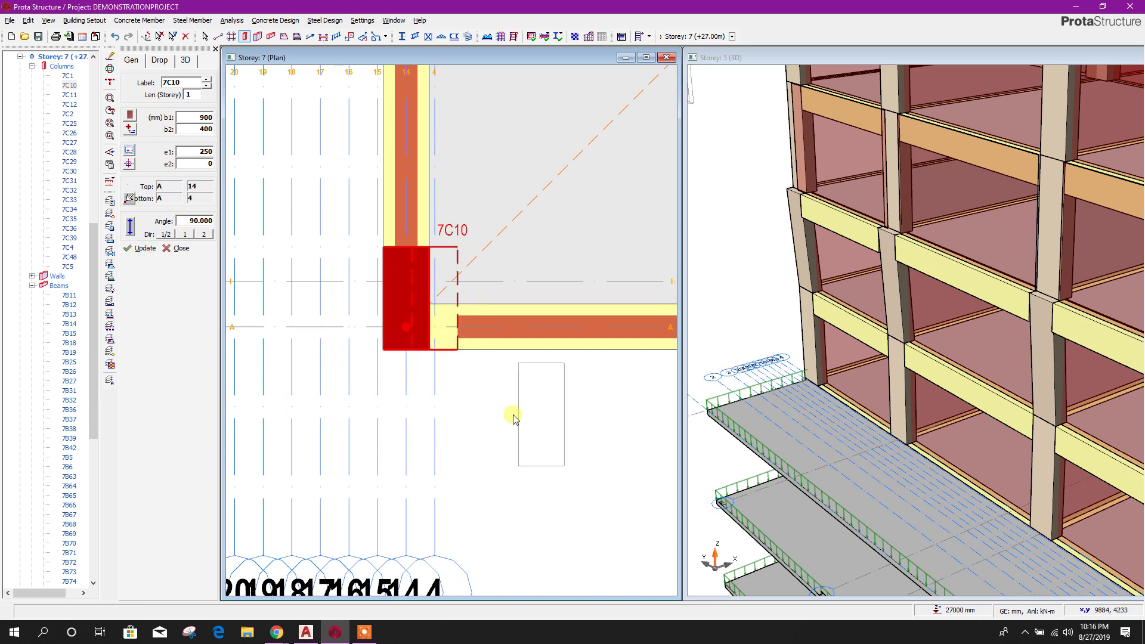
key("Escape")
- Examine the sloped Storey 7 facade columns and their connections to the storeys above and below in the 3D view
scroll(511, 414, "down", 5)
left_click(844, 353)
scroll(923, 404, "down", 5)
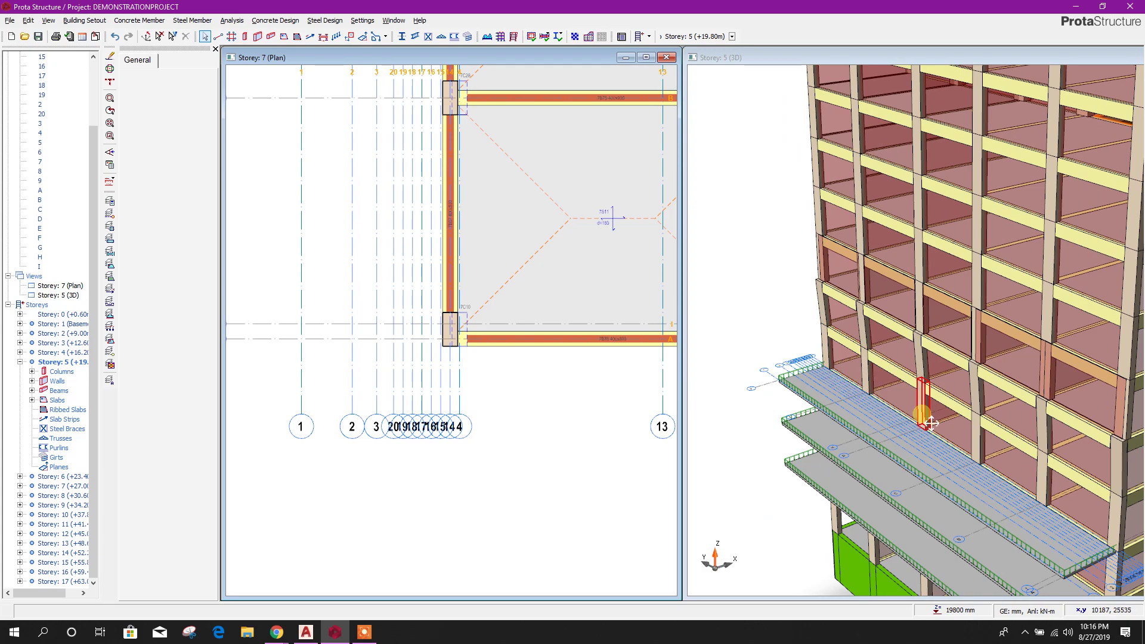
scroll(1040, 442, "up", 2)
middle_click_drag(1060, 458, 1031, 463)
scroll(1077, 507, "up", 3)
left_click_drag(1032, 499, 1028, 489)
middle_click_drag(1036, 497, 1012, 478)
scroll(795, 248, "up", 5)
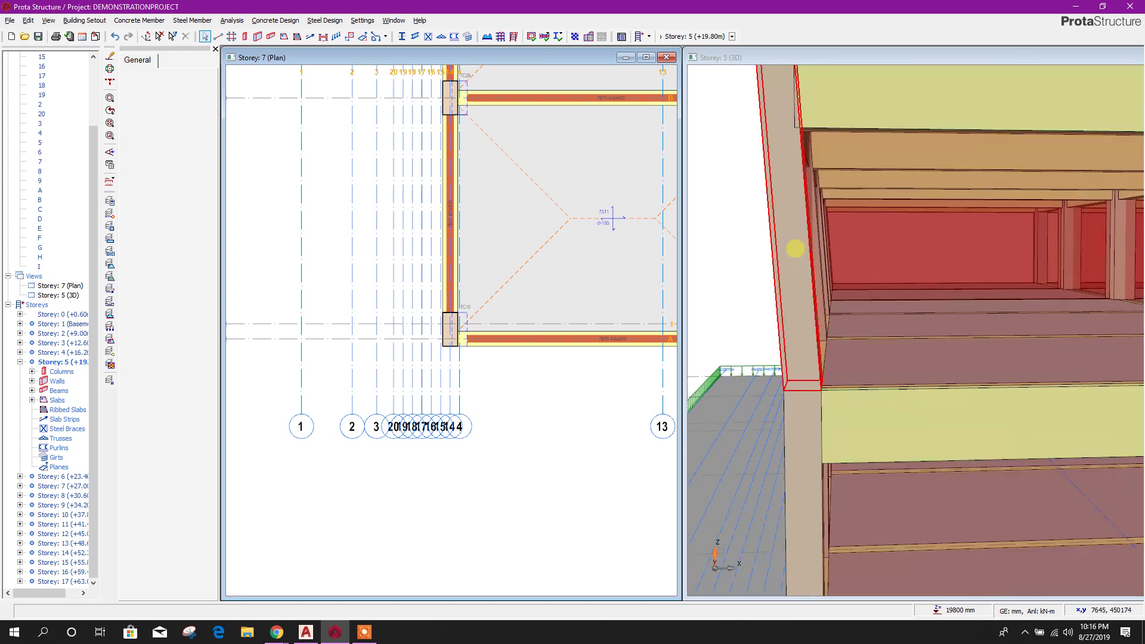
middle_click_drag(795, 248, 861, 333)
scroll(868, 260, "up", 3)
scroll(863, 243, "down", 1)
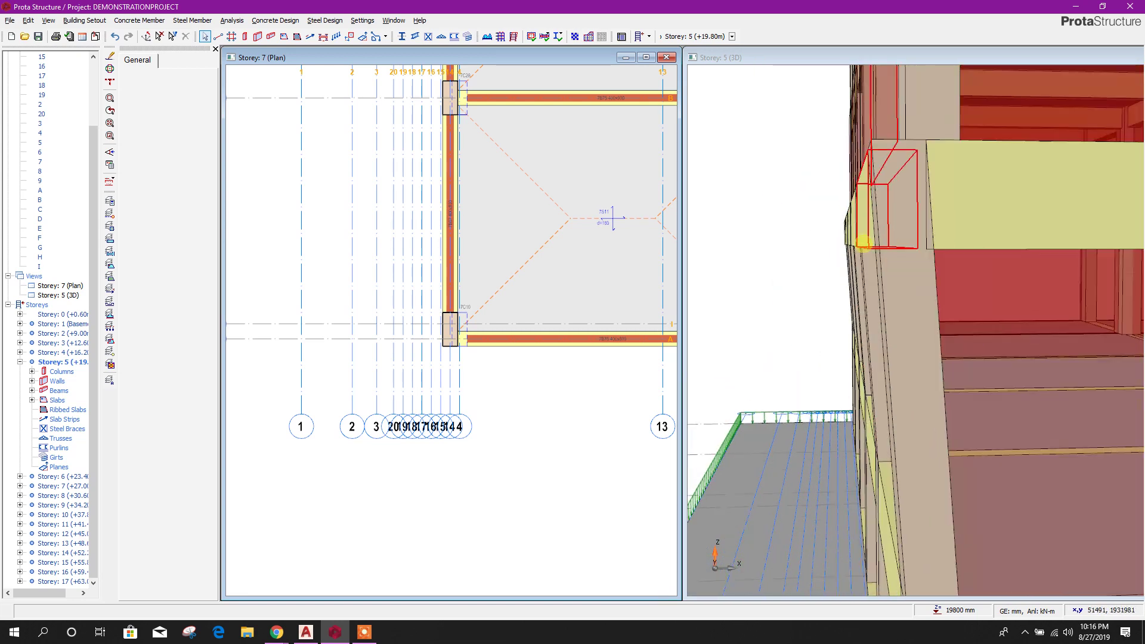
scroll(863, 243, "down", 3)
middle_click_drag(887, 299, 918, 336)
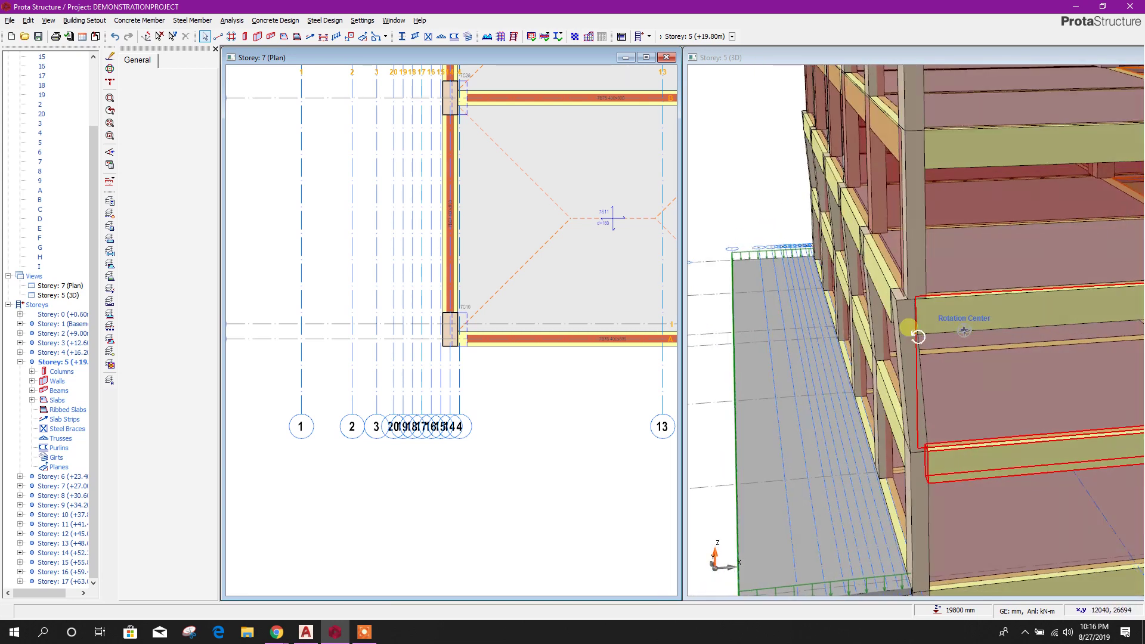
scroll(918, 336, "down", 5)
scroll(847, 294, "up", 4)
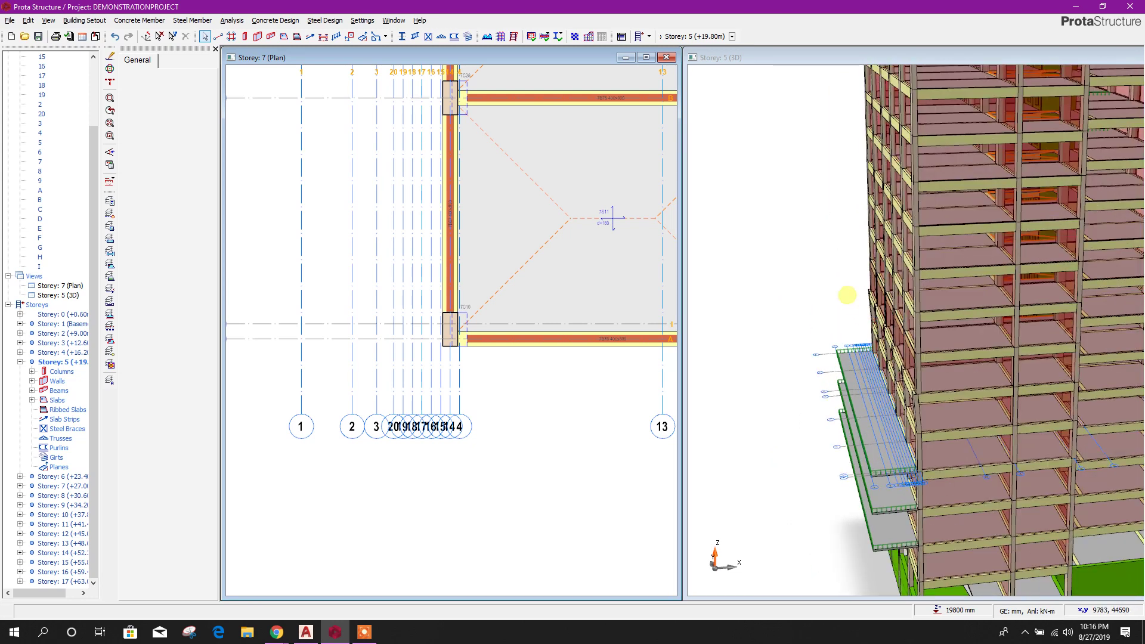
middle_click_drag(819, 281, 838, 322)
scroll(555, 208, "down", 3)
- Collapse the axes list in the structure tree and switch the plan view from Storey 7 to Storey 8
middle_click_drag(582, 204, 504, 365)
scroll(531, 313, "down", 2)
scroll(446, 165, "up", 1)
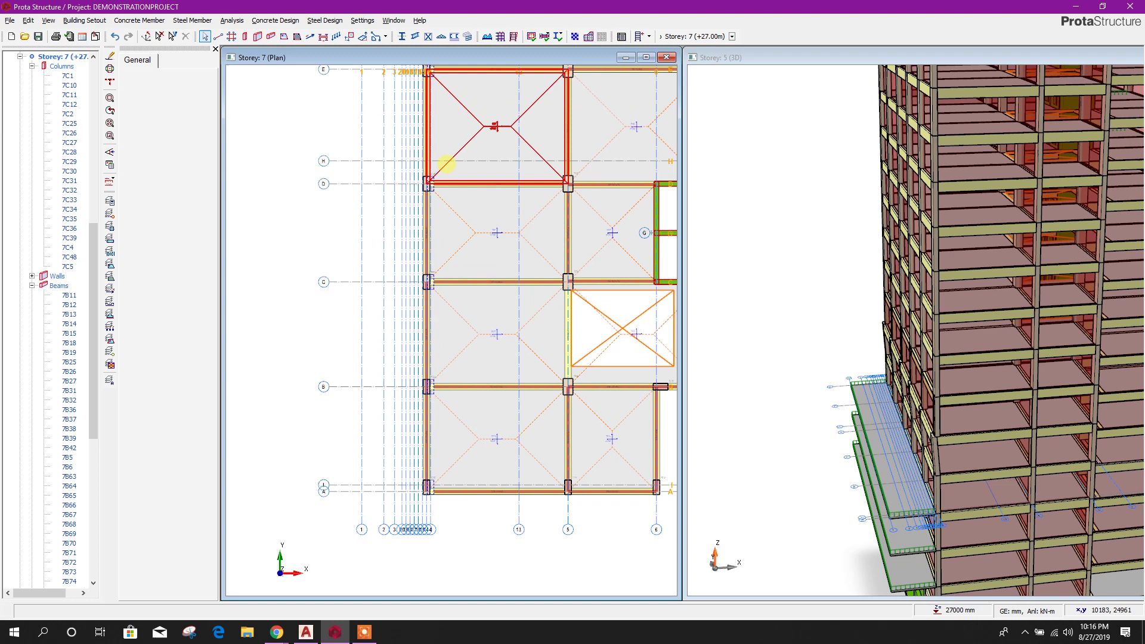
scroll(873, 365, "up", 1)
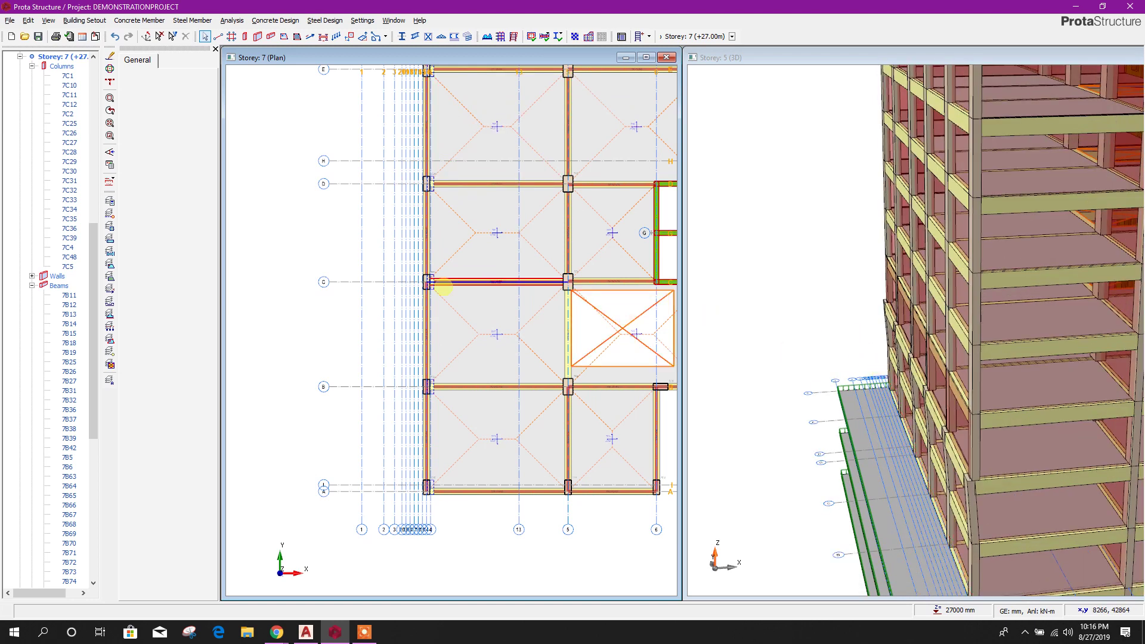
scroll(501, 264, "down", 3)
middle_click_drag(506, 340, 485, 330)
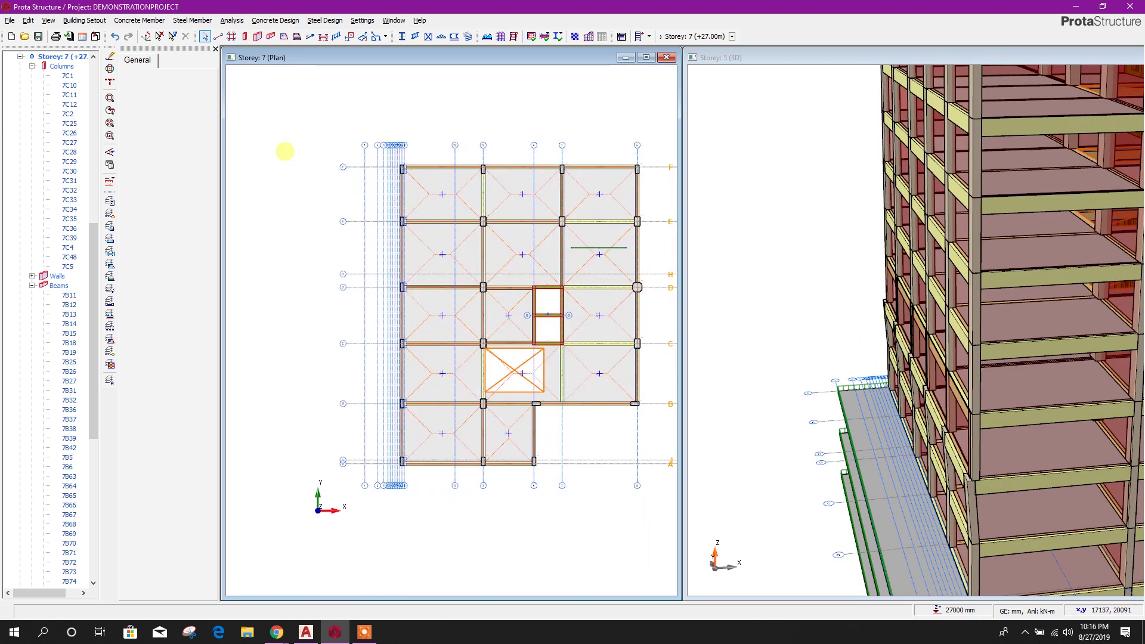
left_click(20, 57)
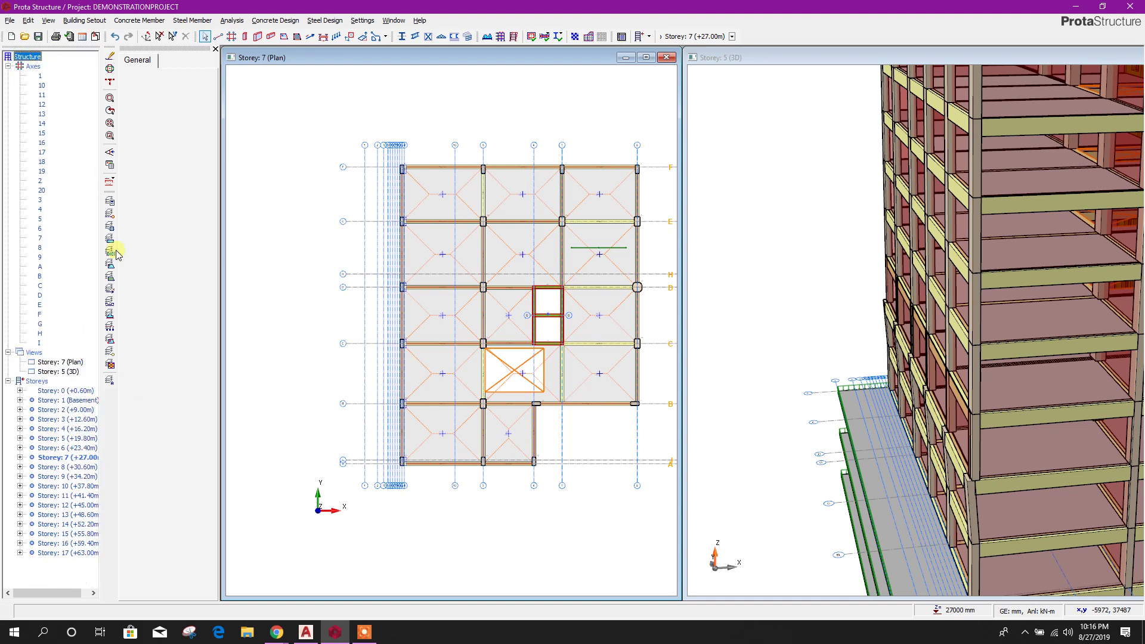
left_click(9, 67)
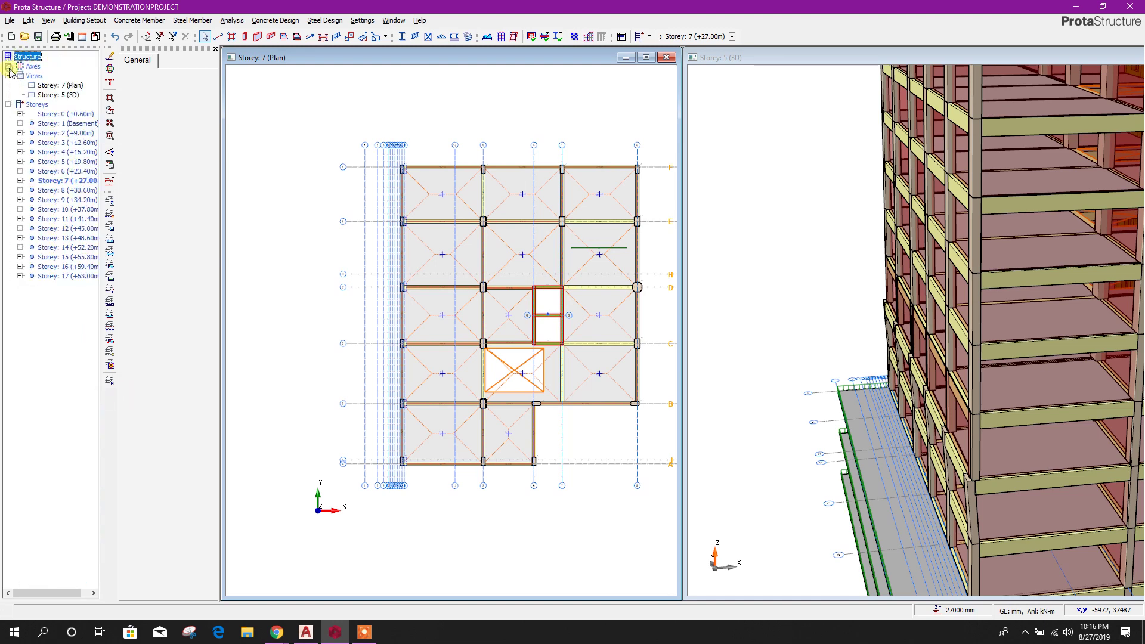
double_click(67, 191)
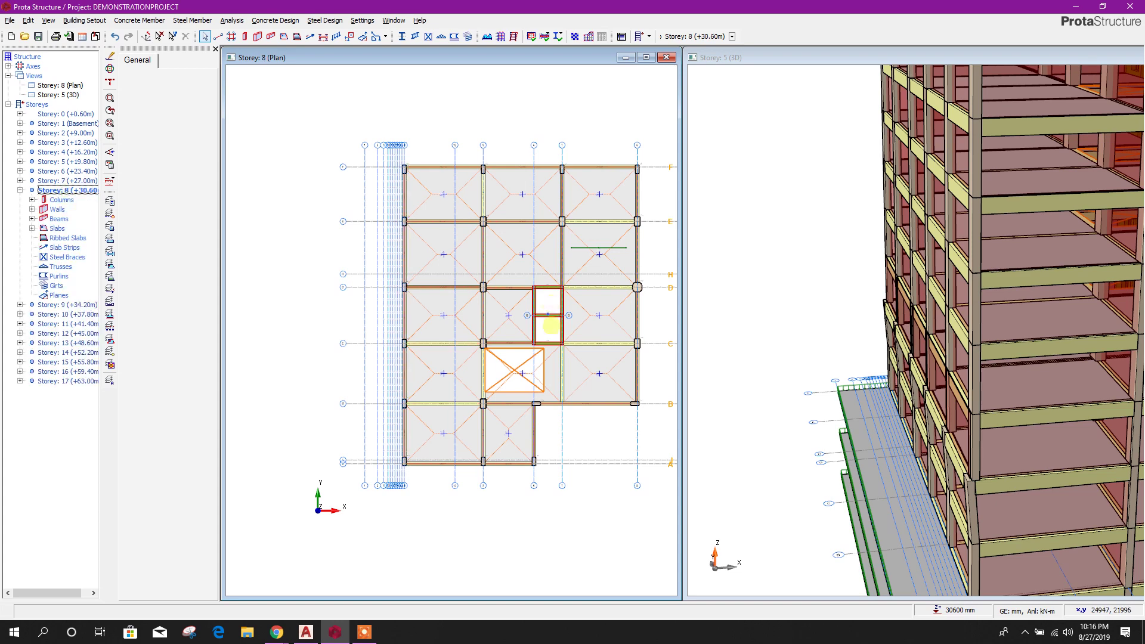
- Move column 8C1 on Storey 8 to the intersection of axes F and 15
scroll(455, 115, "up", 3)
scroll(406, 178, "up", 1)
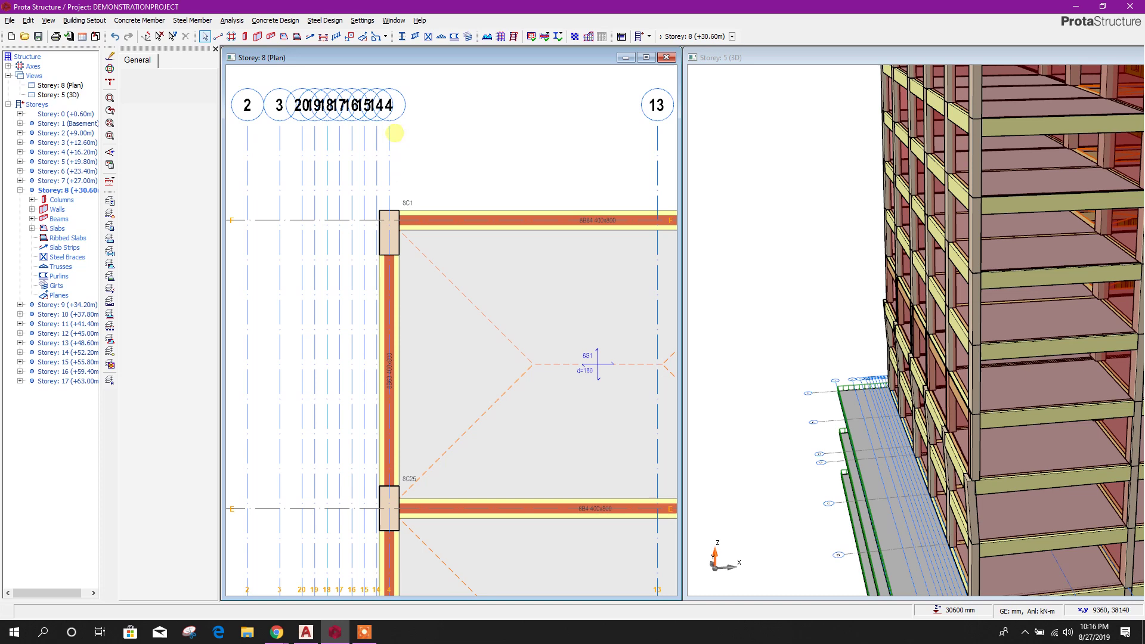
scroll(395, 137, "up", 1)
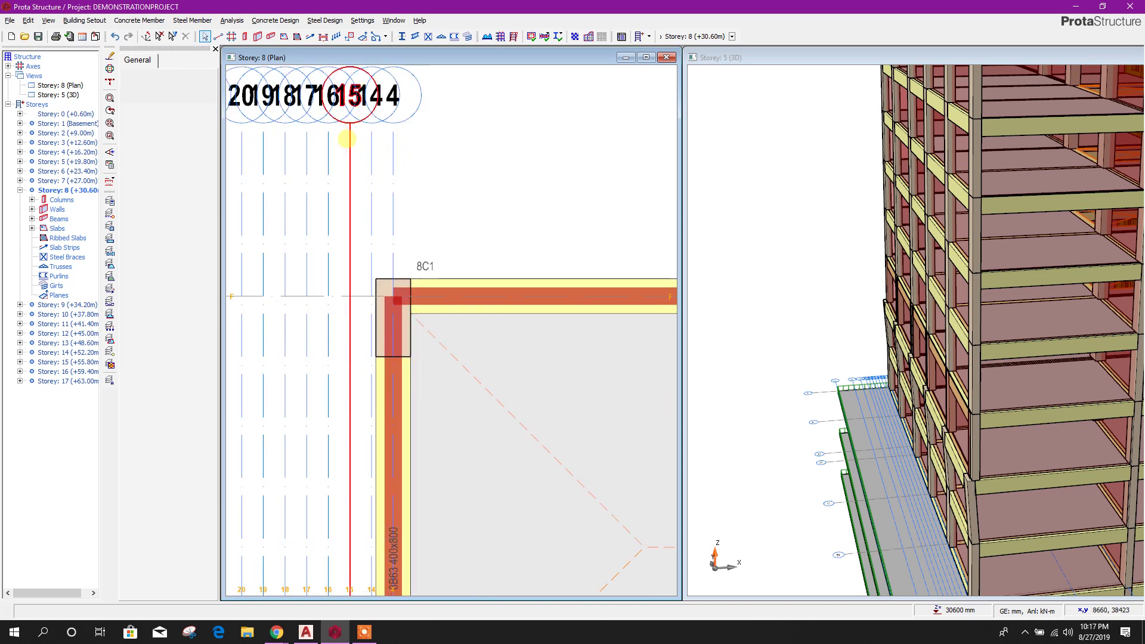
left_click(349, 139)
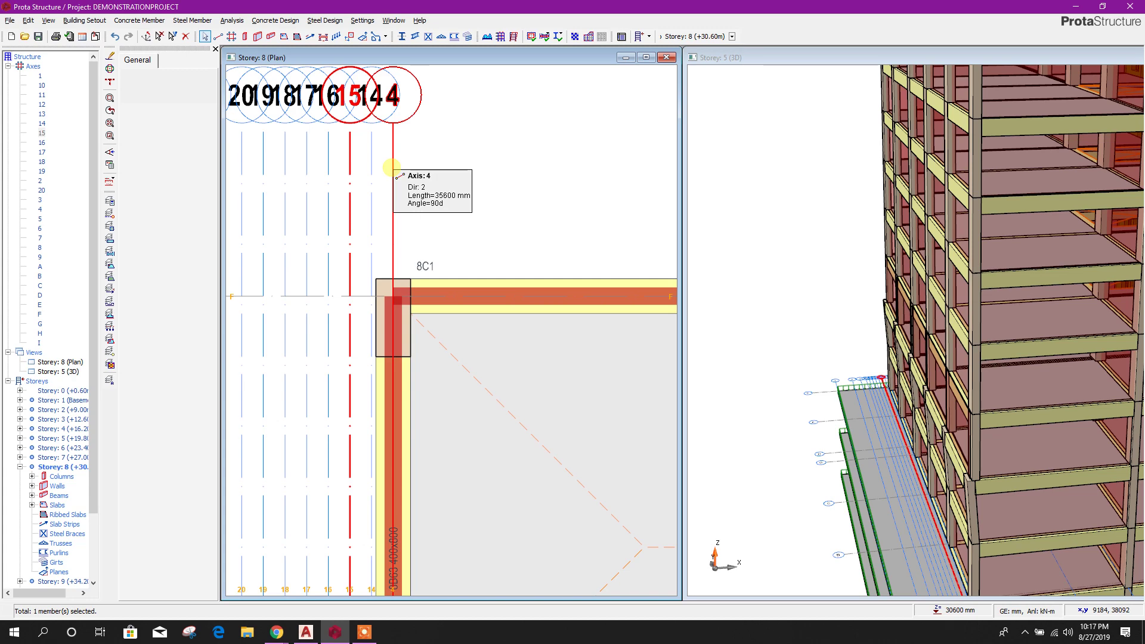
key("Escape")
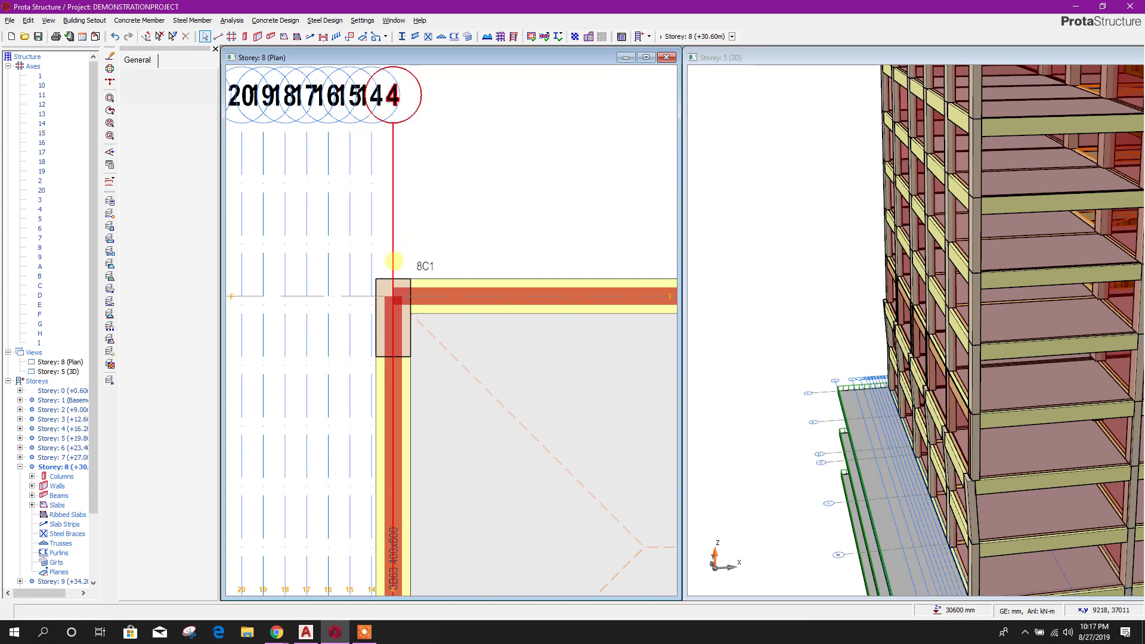
scroll(410, 253, "down", 2)
scroll(409, 292, "up", 2)
left_click(409, 291)
right_click(409, 291)
left_click(443, 310)
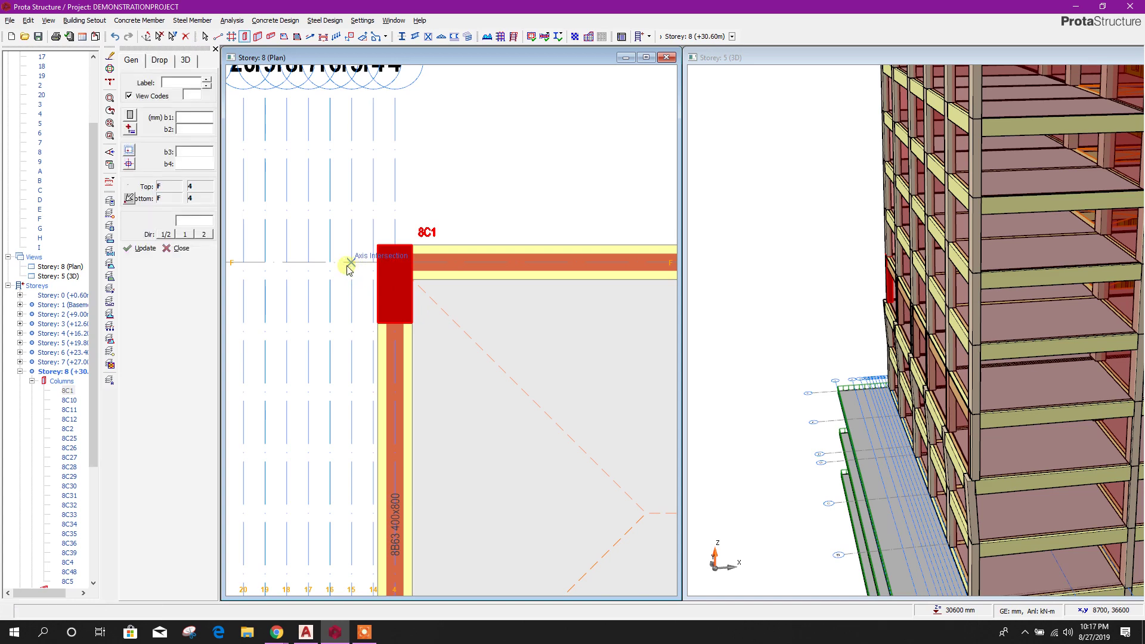
left_click(351, 264)
- Move column 8C25 to the intersection of axes E and 15
scroll(370, 299, "down", 2)
scroll(398, 330, "up", 2)
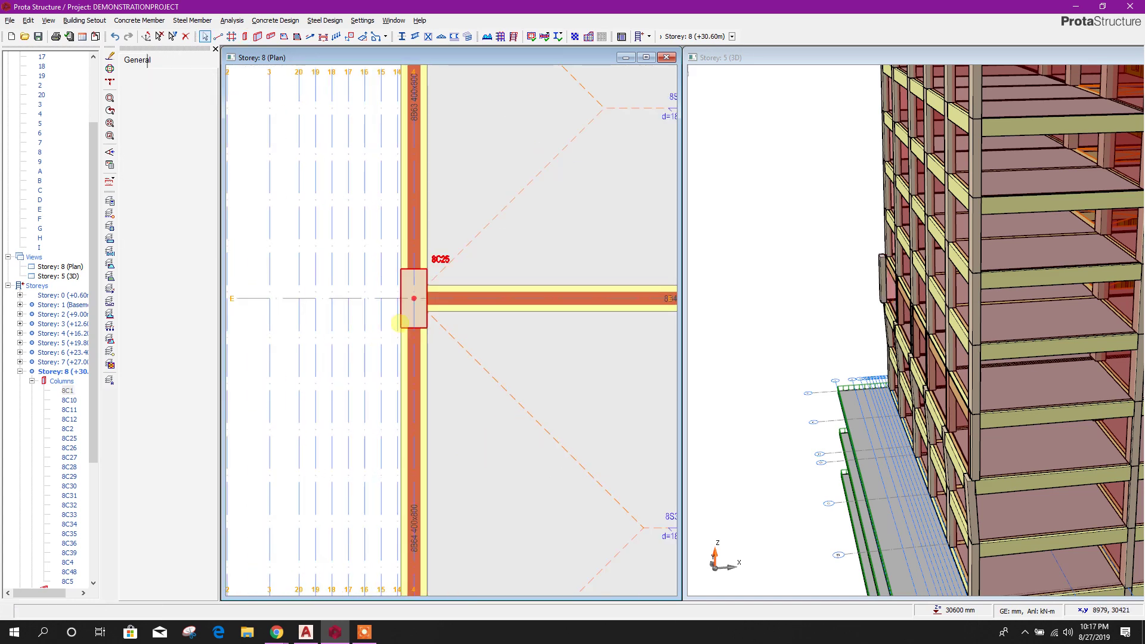
right_click(406, 301)
left_click(430, 20)
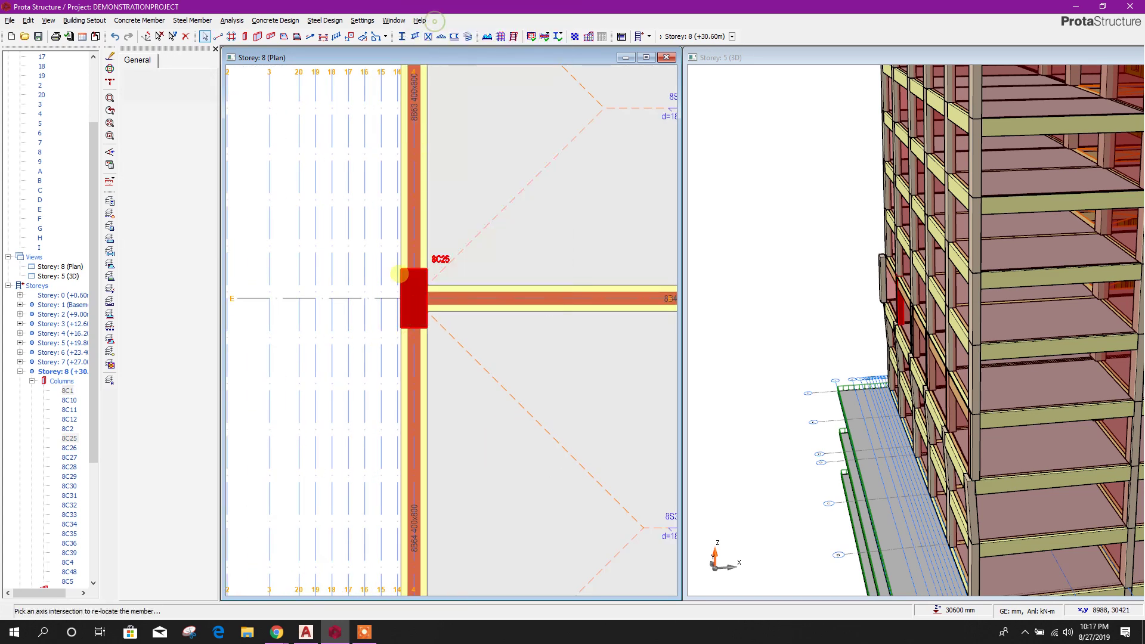
left_click(381, 299)
- Move column 8C26 to the intersection of axes D and 15
scroll(411, 358, "down", 2)
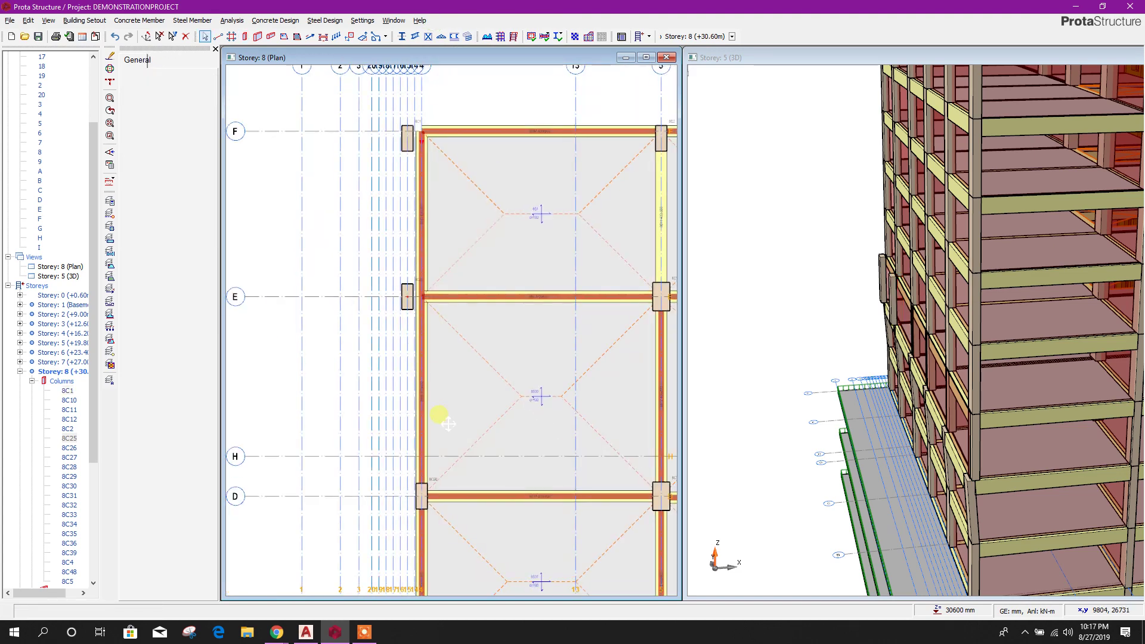
scroll(442, 370, "up", 2)
left_click(440, 287)
right_click(432, 281)
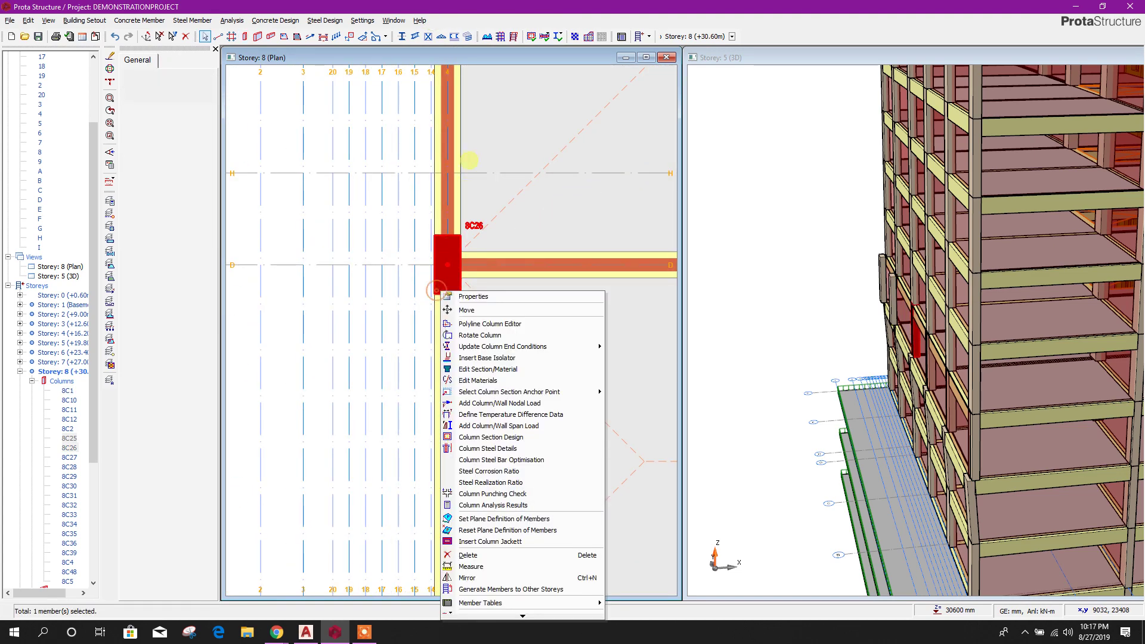
left_click(459, 310)
left_click(414, 265)
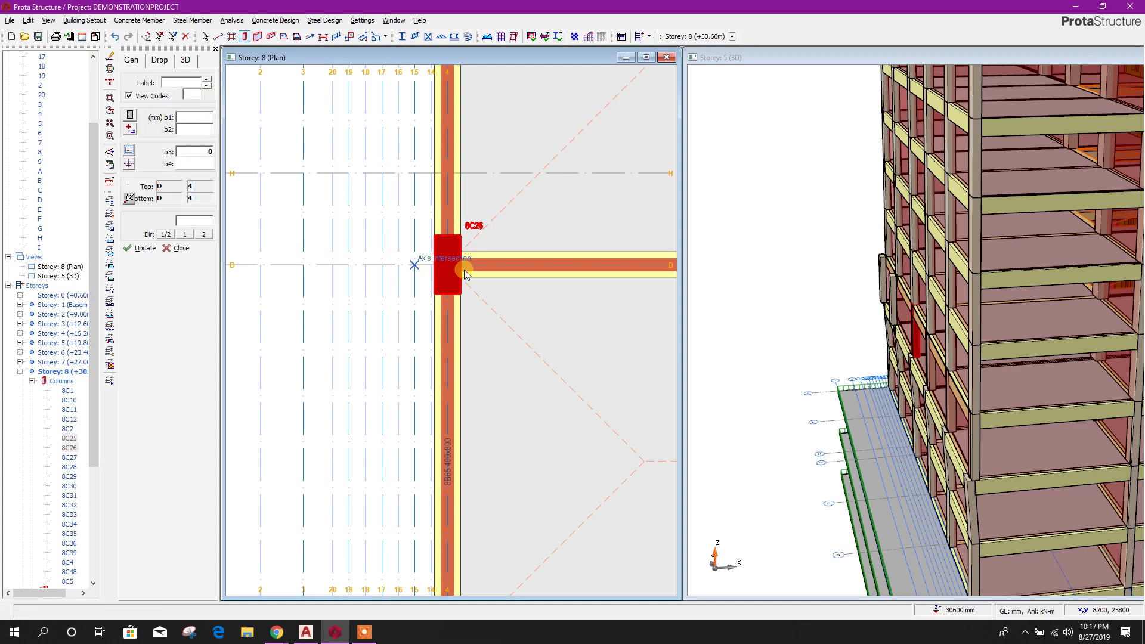
- Move column 8C27 to the intersection of axes C and 15
scroll(448, 264, "down", 2)
scroll(423, 328, "up", 2)
scroll(423, 328, "up", 1)
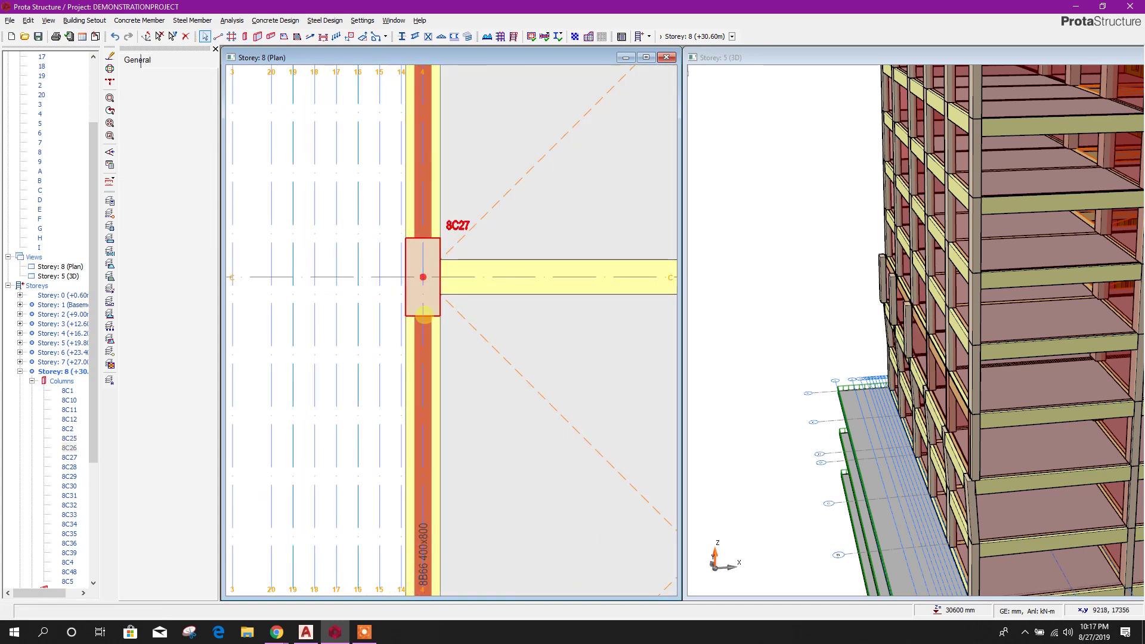
right_click(432, 311)
left_click(482, 21)
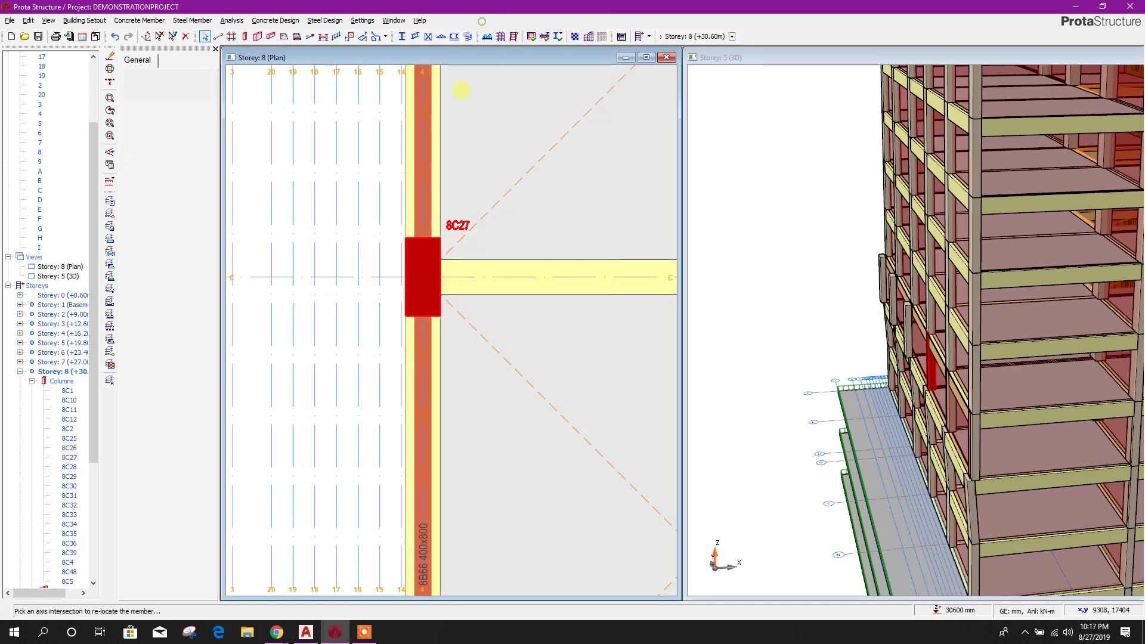
left_click(379, 277)
- Move column 8C28 to the intersection of axes B and 15
scroll(468, 396, "down", 3)
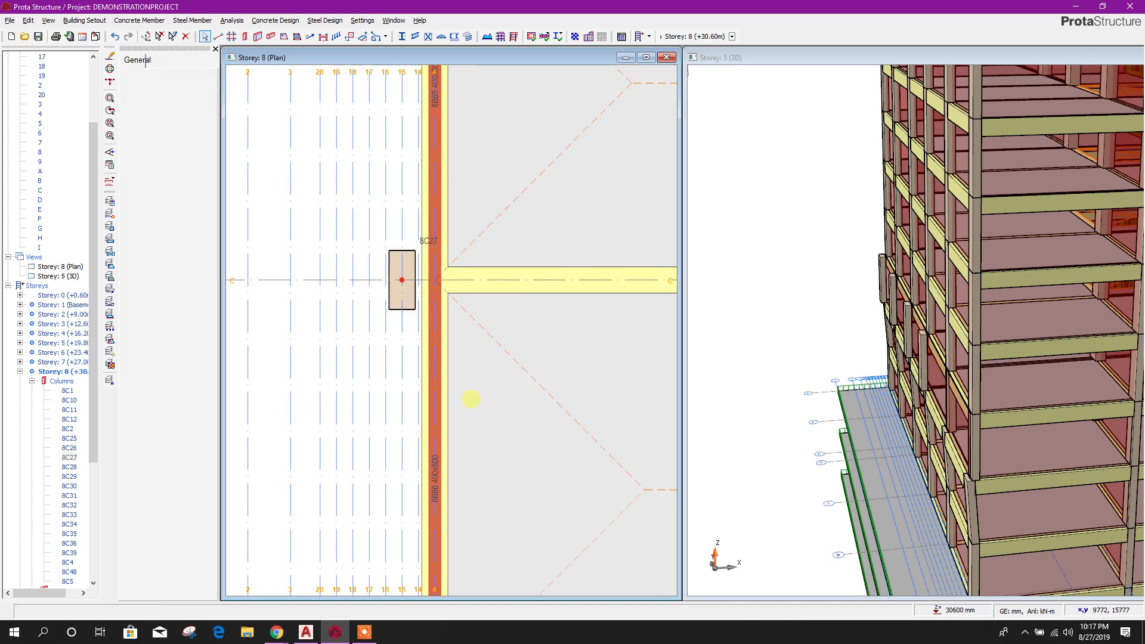
scroll(462, 334, "up", 3)
right_click(441, 294)
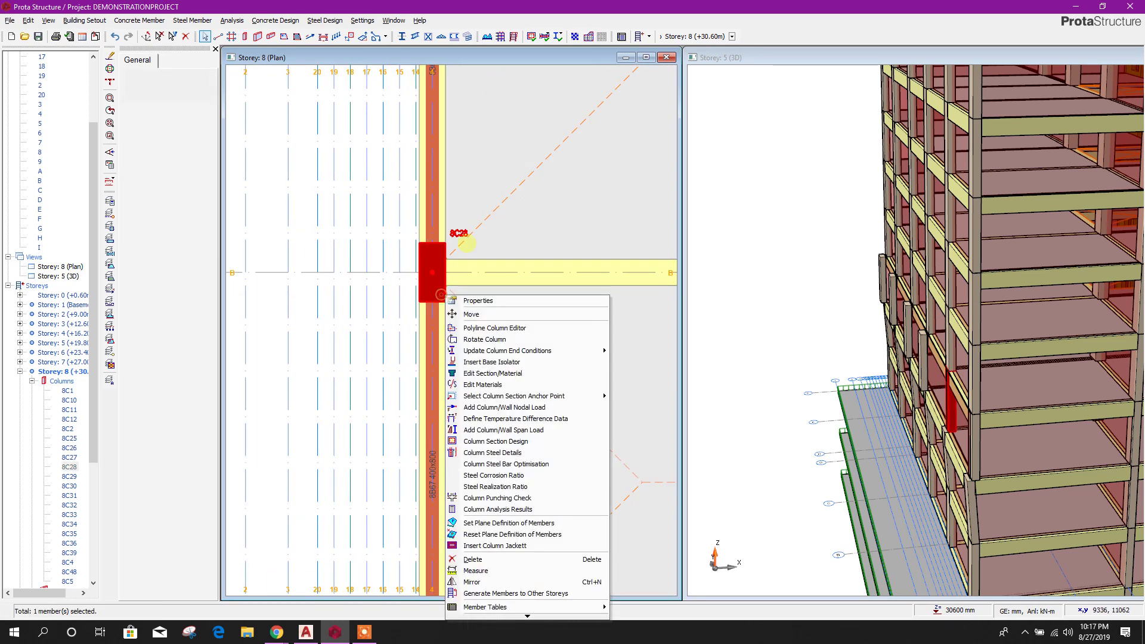
left_click(473, 314)
left_click(399, 272)
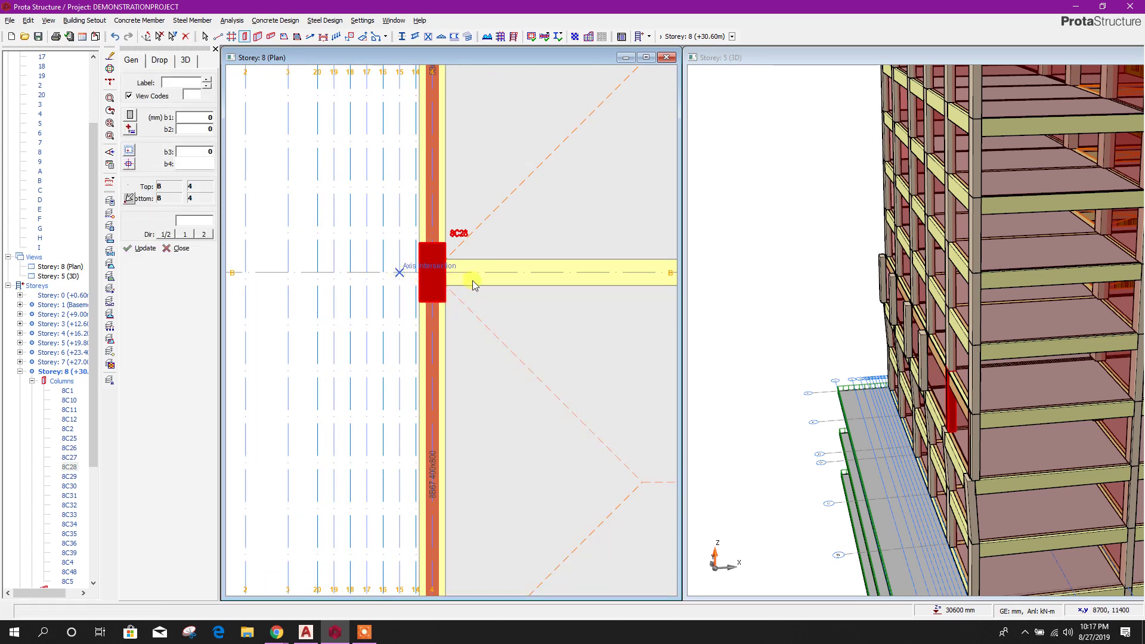
- Move corner column 8C10 to the intersection of axes A and 15
scroll(471, 387, "down", 3)
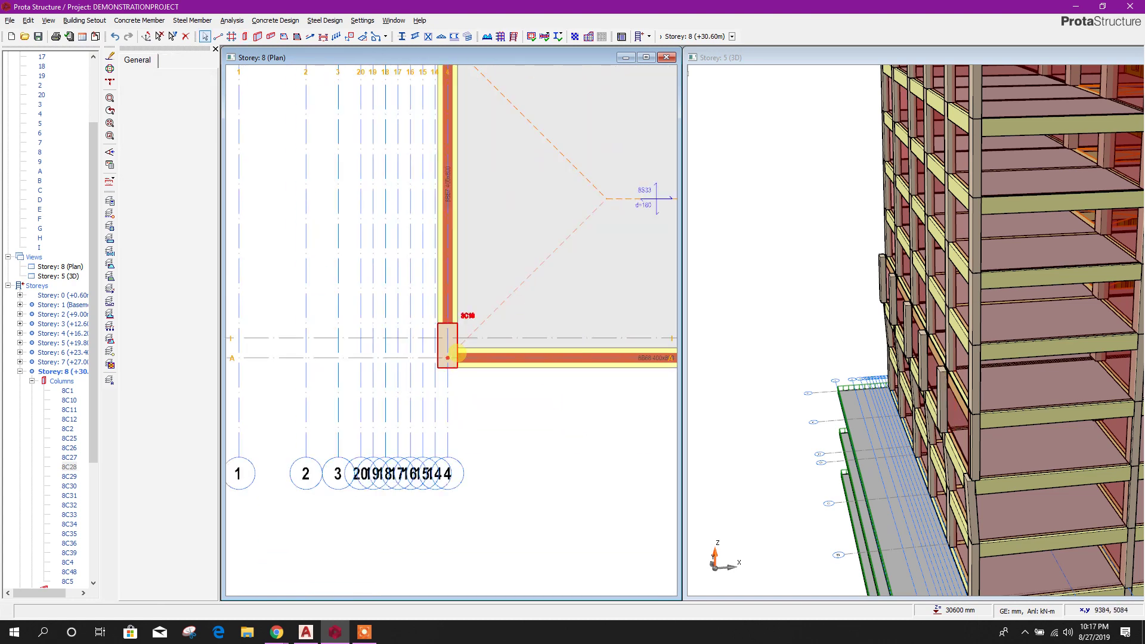
right_click(459, 354)
left_click(509, 42)
scroll(434, 337, "up", 3)
left_click(406, 378)
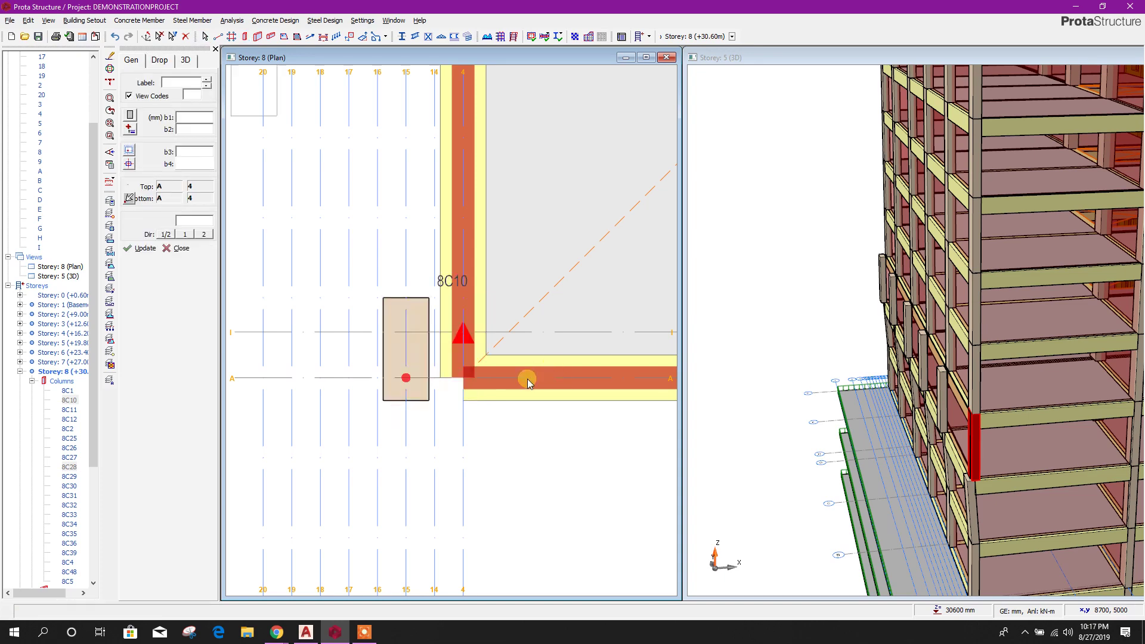
- Relocate edge beam 8B63 from axis 4 to axis 15, spanning between axes F and E
scroll(459, 418, "down", 3)
scroll(459, 417, "down", 5)
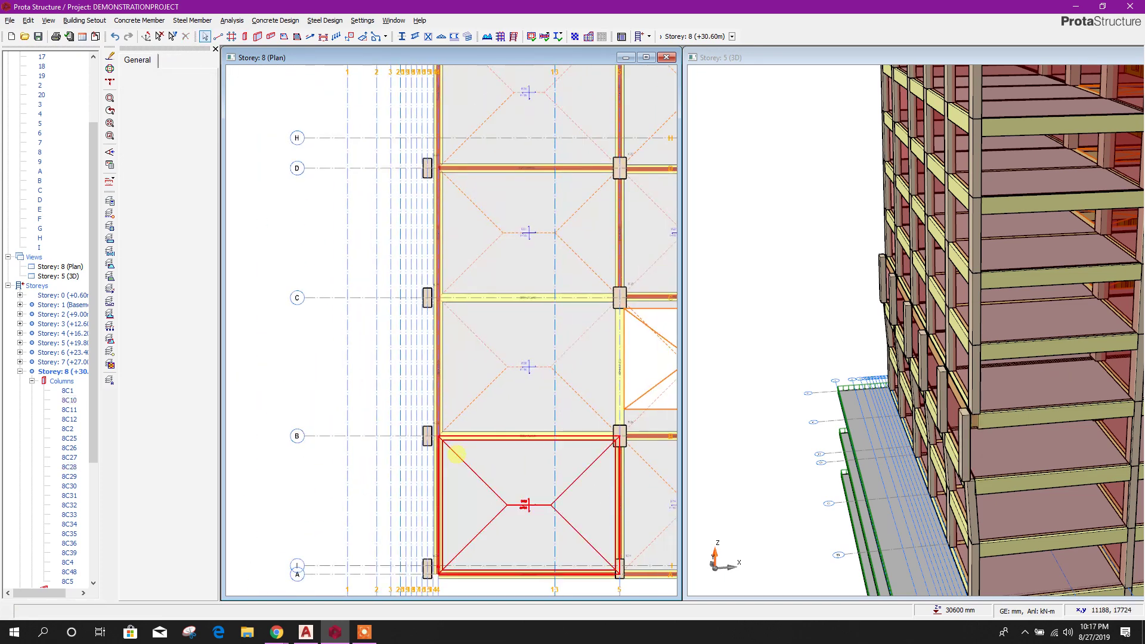
scroll(444, 240, "up", 3)
left_click(427, 187)
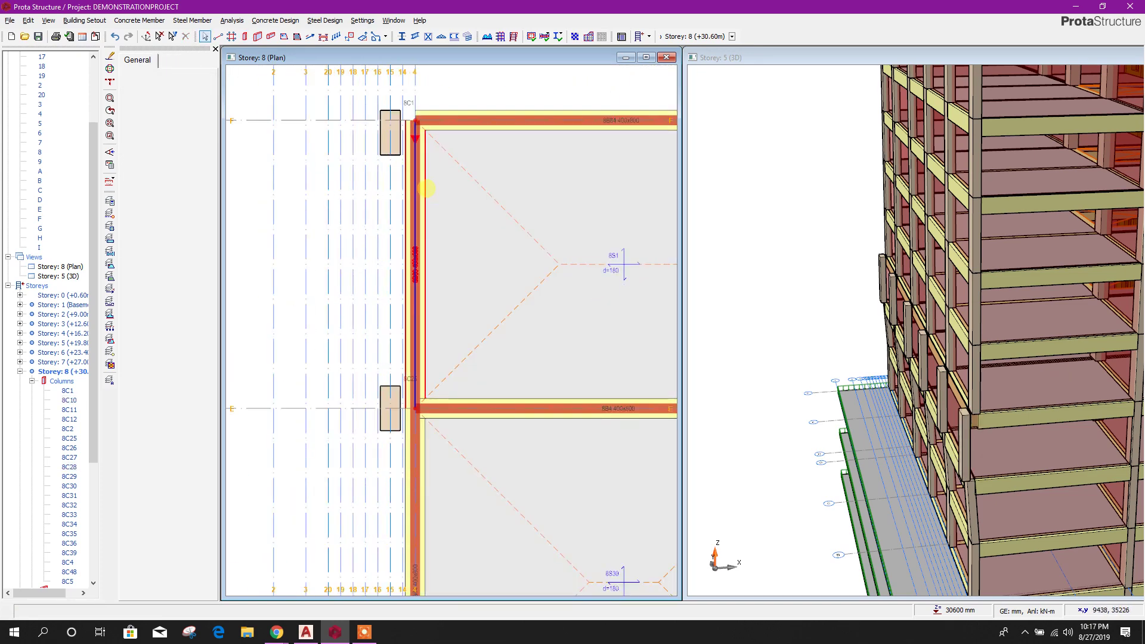
right_click(430, 189)
left_click(457, 209)
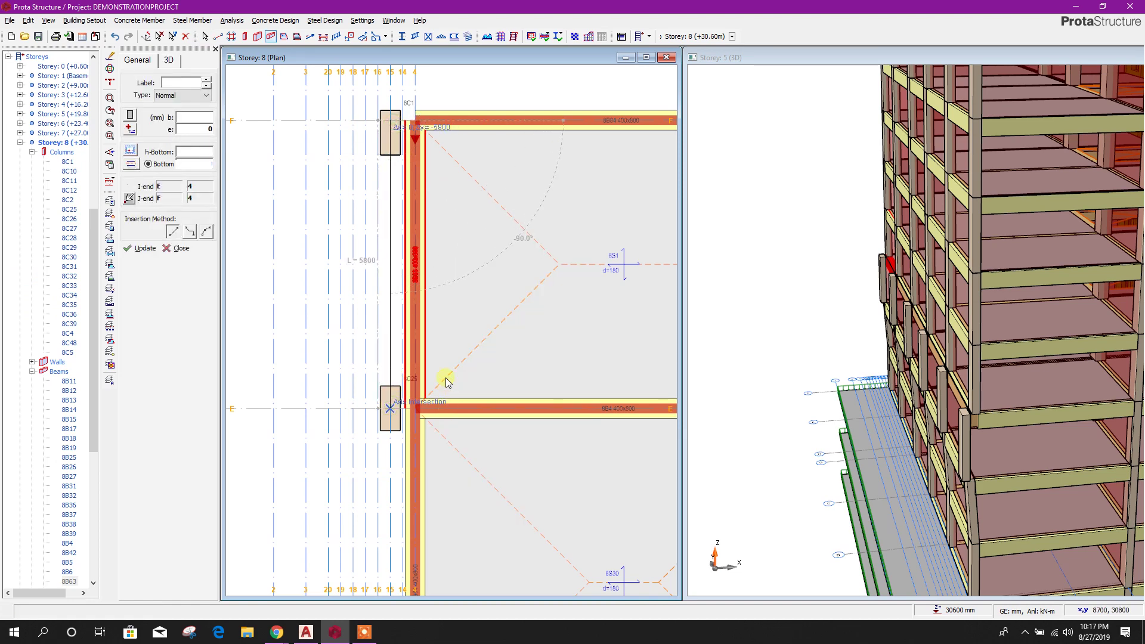
- Relocate edge beam 8B64 from axis 4 to axis 15, spanning between axes E and D
scroll(436, 355, "down", 3)
middle_click_drag(444, 436, 447, 319)
scroll(445, 320, "up", 3)
left_click(423, 313)
left_click(423, 313)
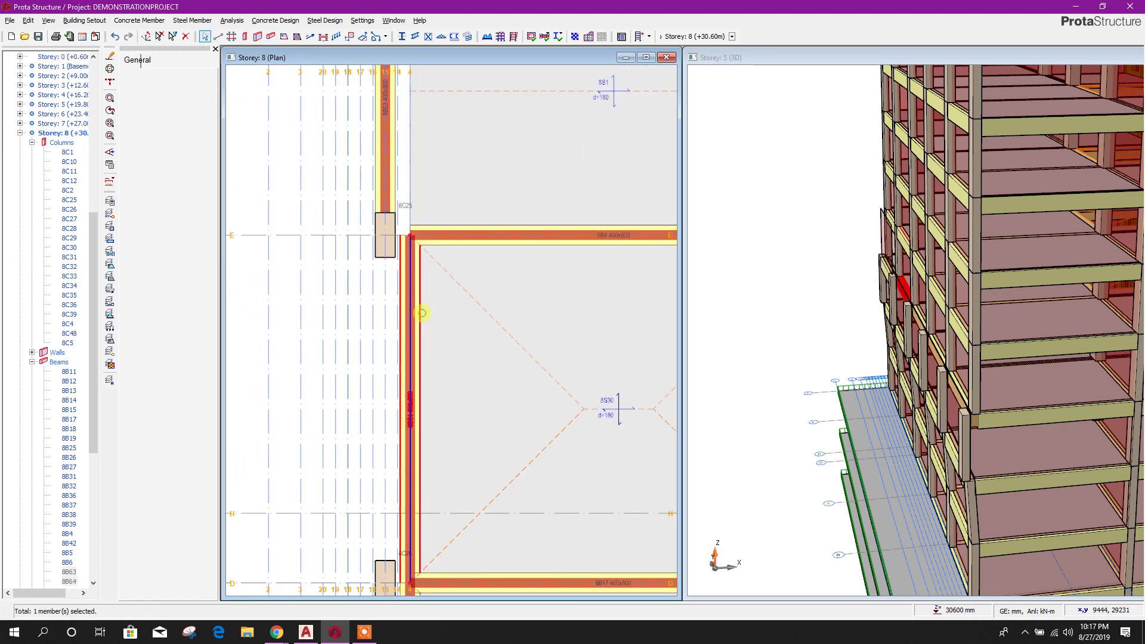
right_click(423, 313)
left_click(459, 20)
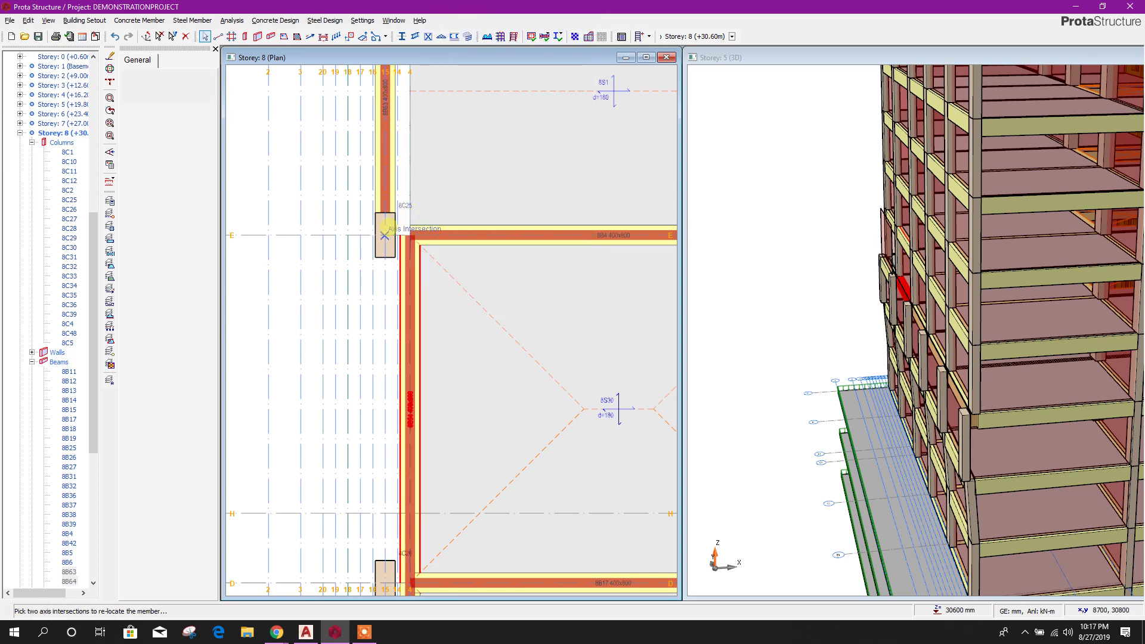
left_click(386, 231)
scroll(406, 548, "up", 2)
middle_click_drag(407, 548, 438, 313)
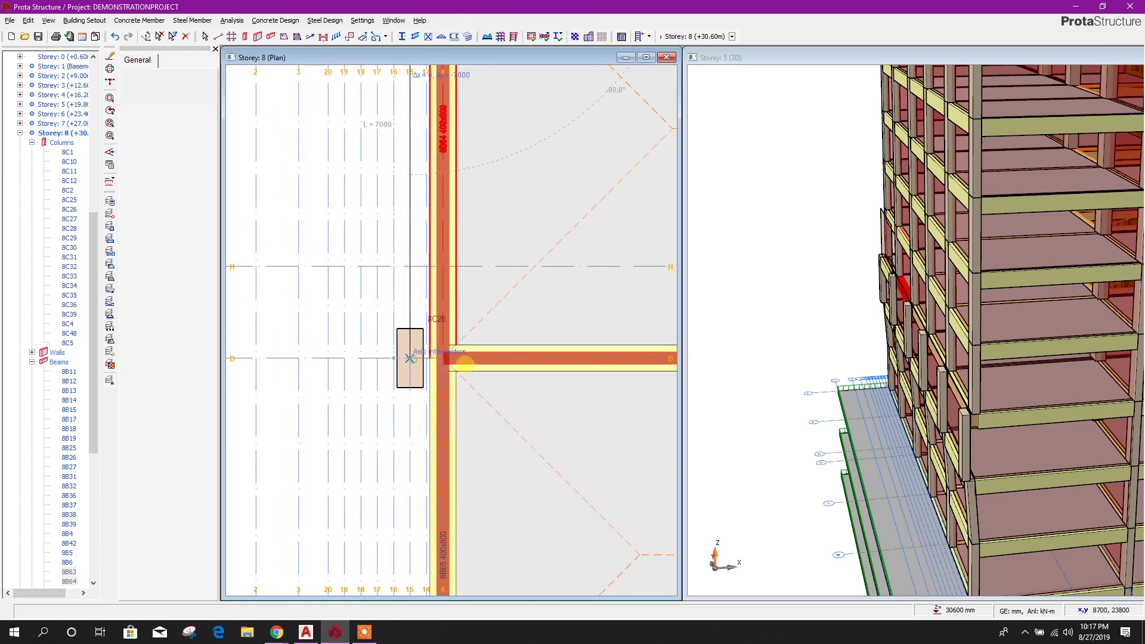
left_click(461, 357)
- Relocate edge beam 8B65 from axis 4 to axis 15, spanning between axes D and C
scroll(460, 357, "down", 1)
middle_click_drag(460, 468, 467, 314)
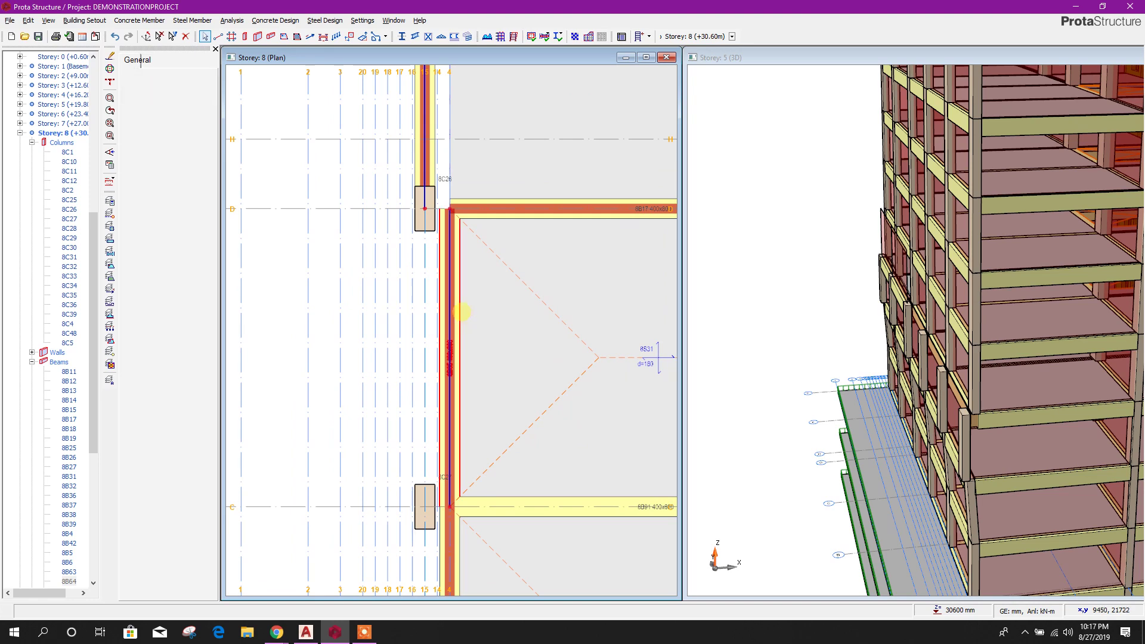
left_click(462, 312)
right_click(462, 312)
left_click(497, 19)
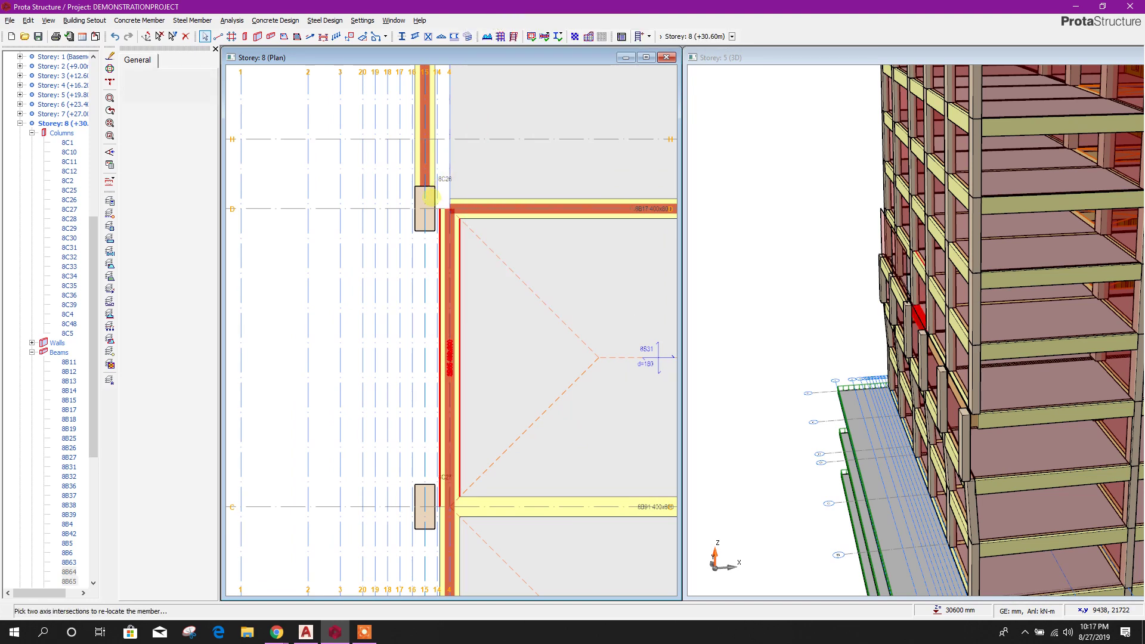
middle_click_drag(421, 492, 425, 353)
left_click(428, 368)
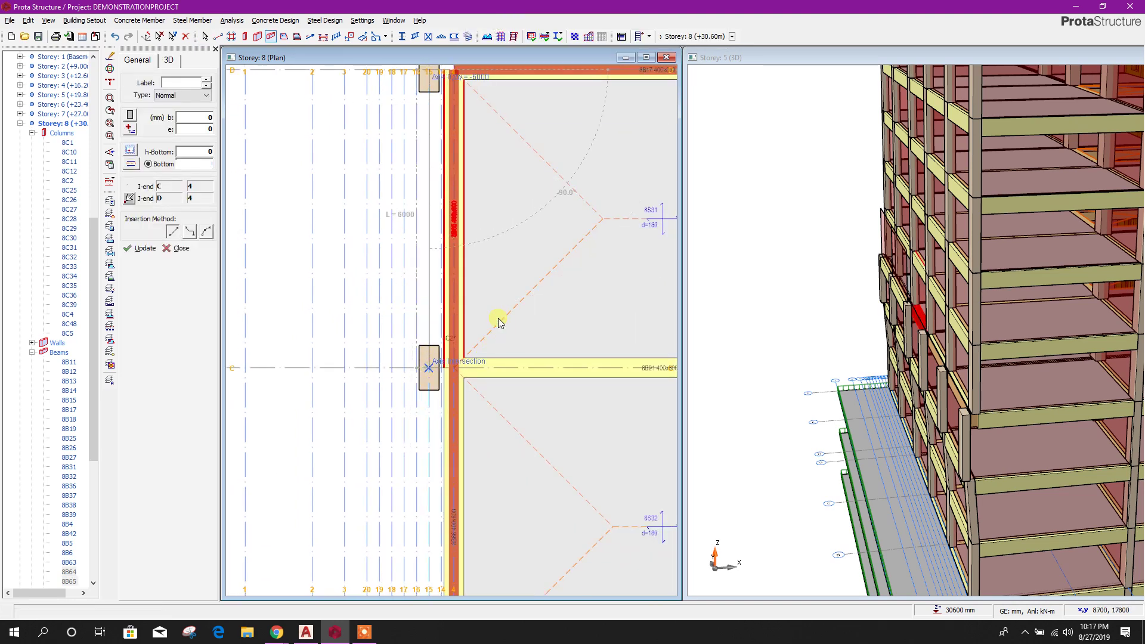
- Relocate edge beam 8B66 from axis 4 to axis 15, spanning between axes C and B
scroll(455, 337, "down", 4)
scroll(452, 322, "up", 3)
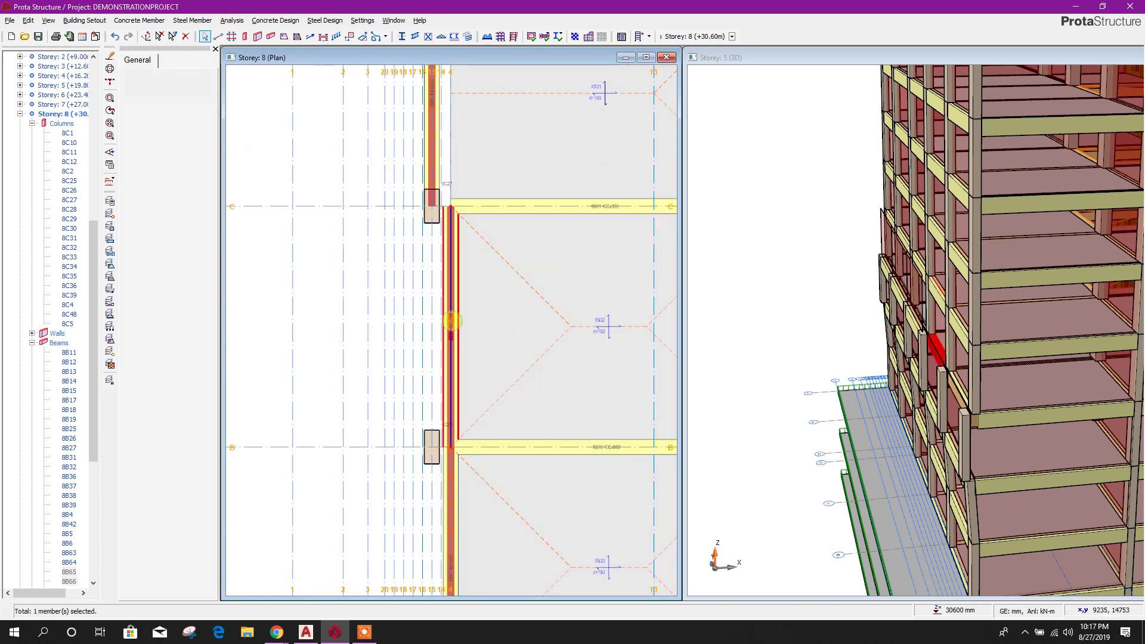
right_click(452, 322)
left_click(496, 22)
scroll(430, 221, "up", 2)
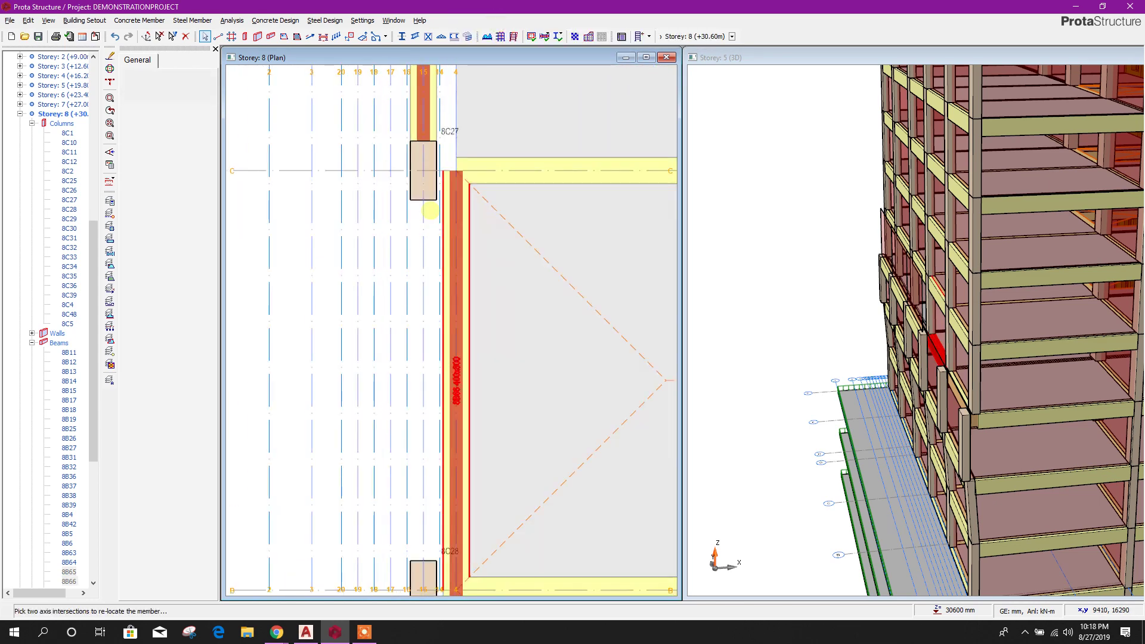
left_click(423, 171)
scroll(456, 286, "down", 2)
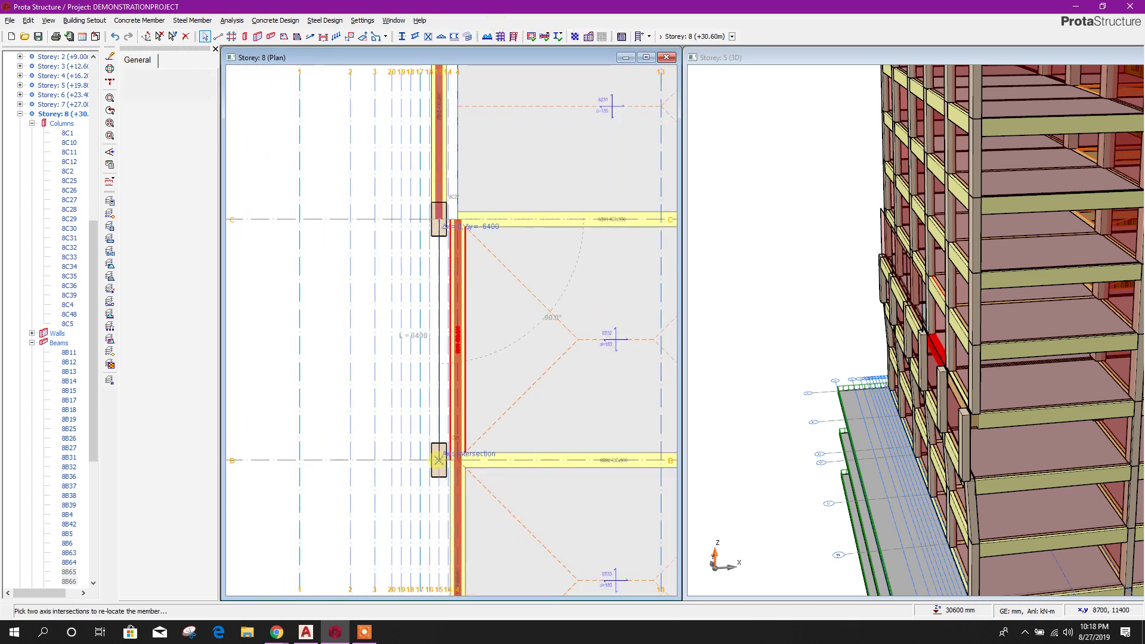
left_click(439, 460)
- Relocate edge beam 8B67 from axis 4 to axis 15, spanning between axes B and A, and end the move command
scroll(460, 388, "down", 3)
scroll(458, 363, "up", 2)
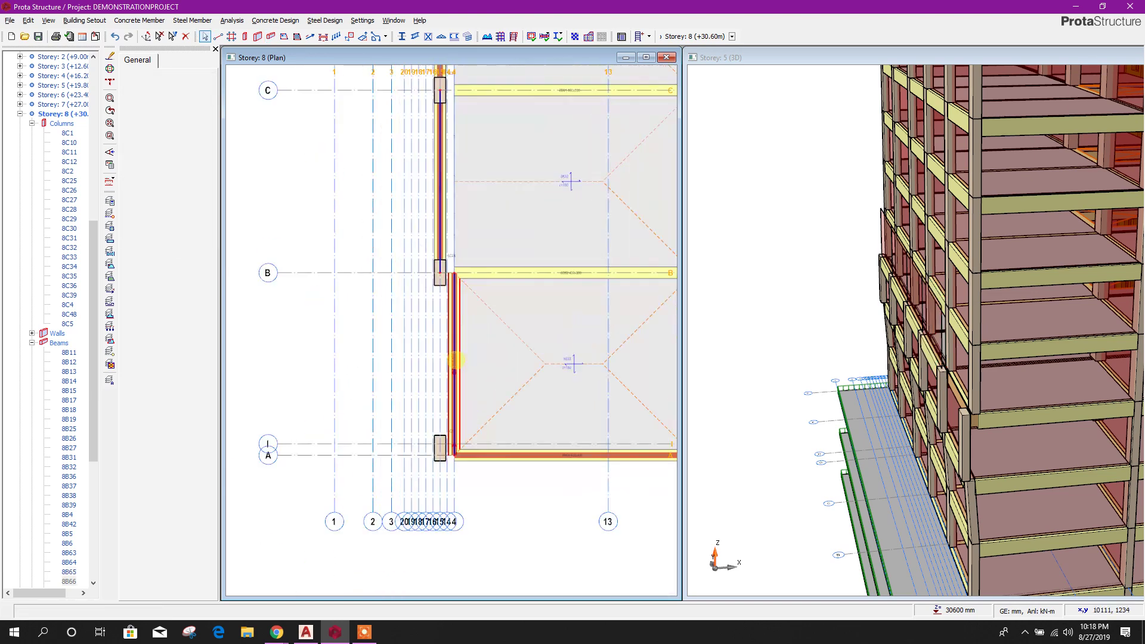
scroll(458, 364, "up", 2)
right_click(455, 353)
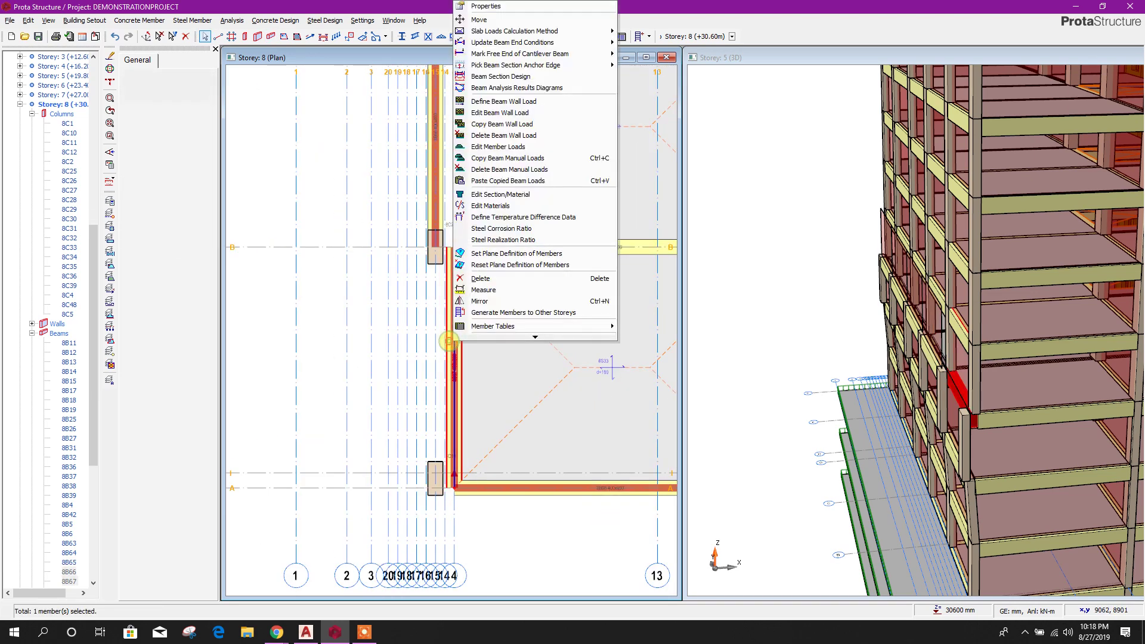
left_click(508, 20)
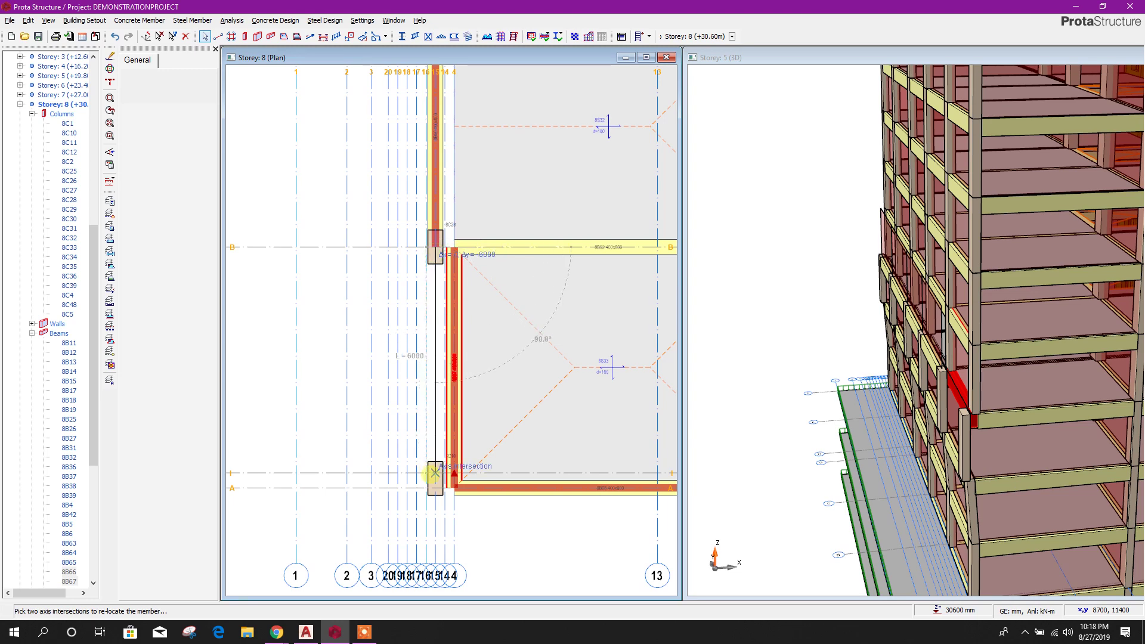
left_click(435, 487)
key("Escape")
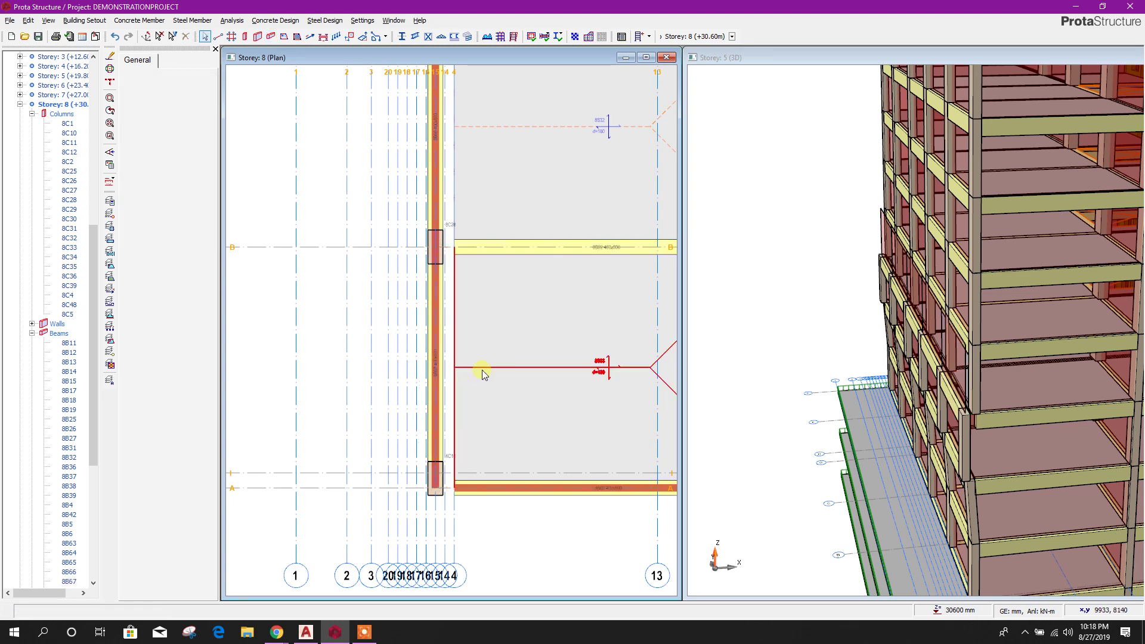
scroll(467, 384, "down", 2)
scroll(467, 385, "down", 3)
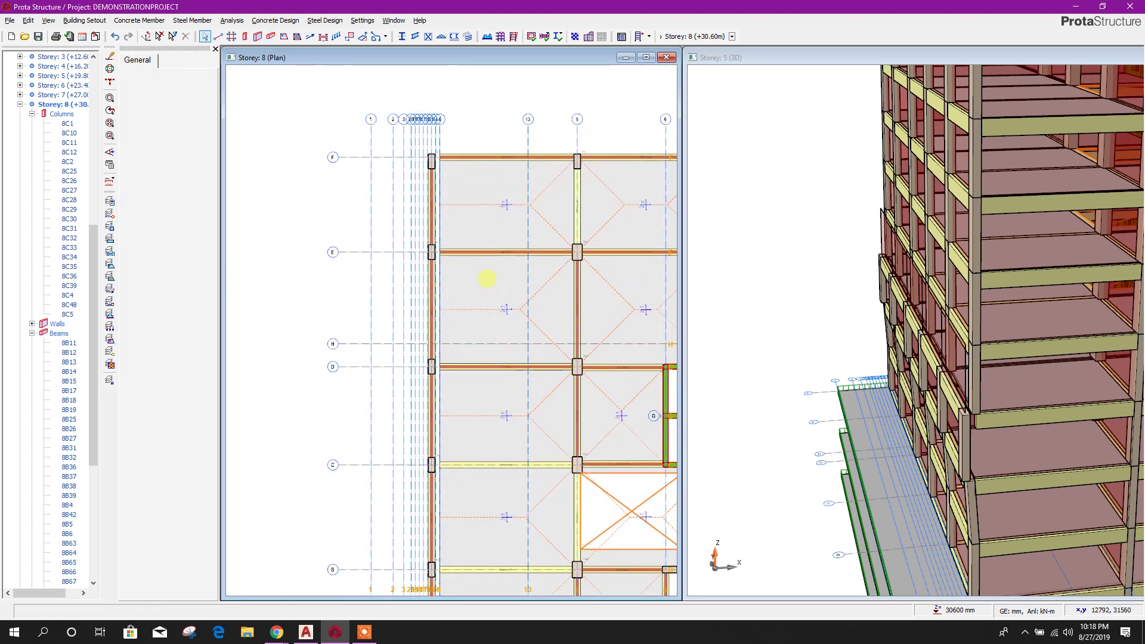
scroll(488, 247, "down", 2)
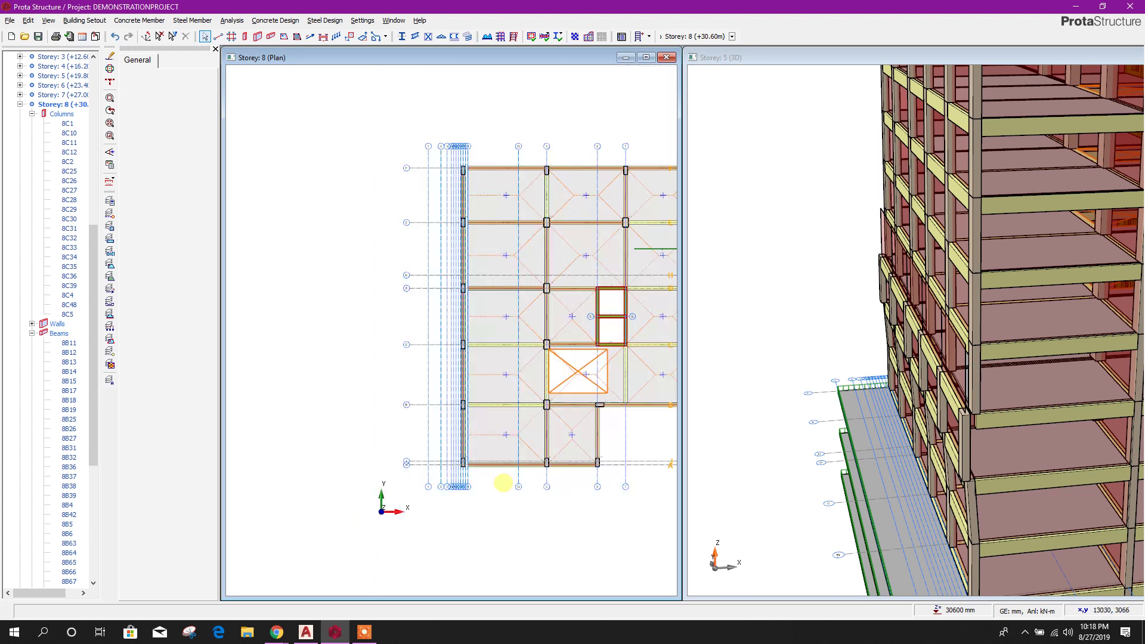
- Delete the Storey 8 cross beams and slabs in the facade bays up to axis 5
left_click_drag(493, 362, 488, 130)
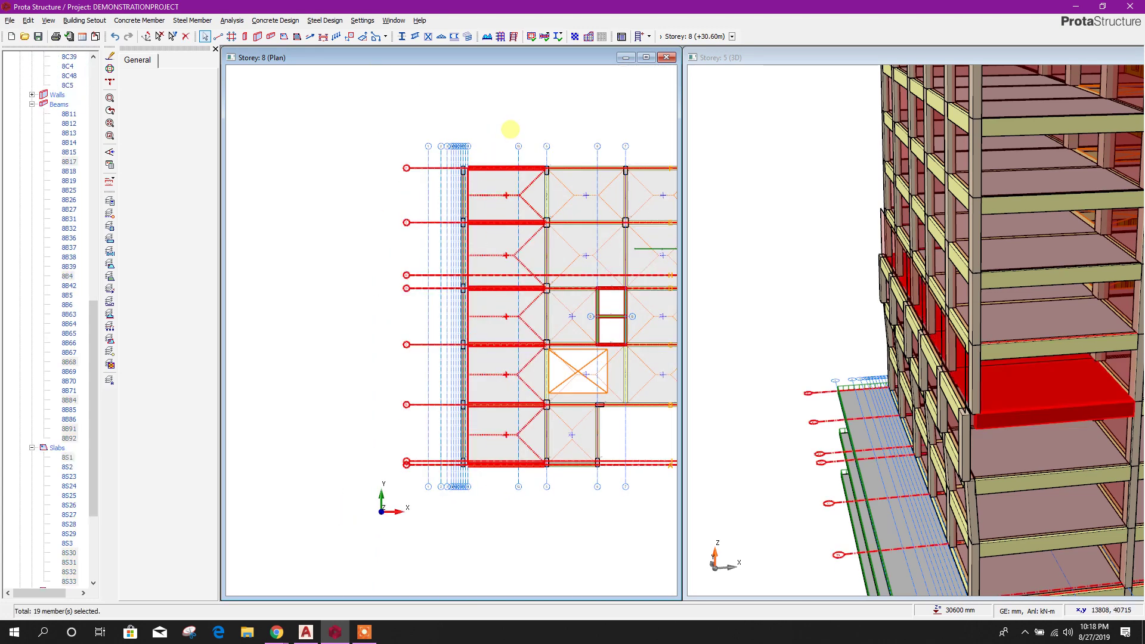
key("f")
key("Return")
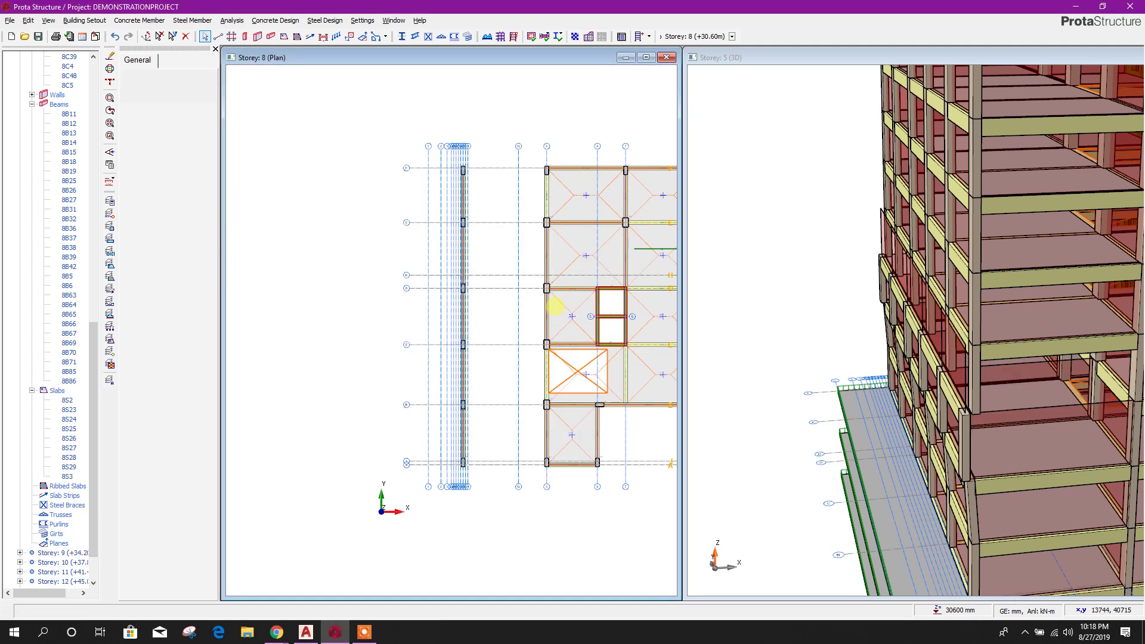
- Insert 400 x 800 mm beams along axes F and E, each spanning from axis 15 to axis 5
scroll(510, 177, "up", 3)
scroll(462, 179, "down", 3)
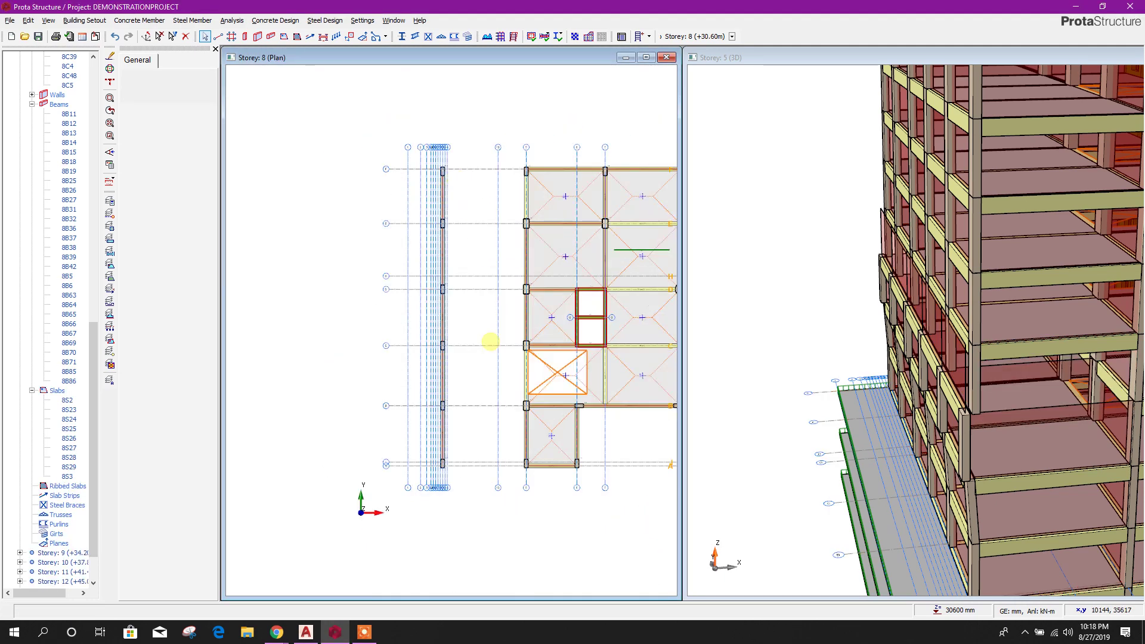
middle_click_drag(480, 338, 471, 305)
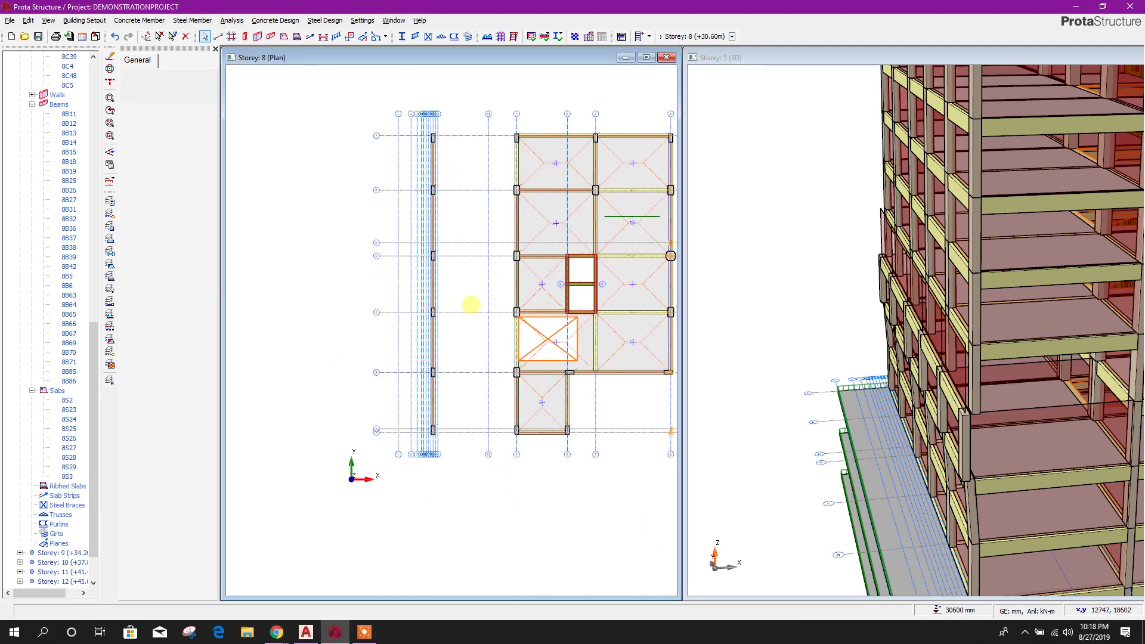
left_click(271, 37)
scroll(369, 161, "up", 3)
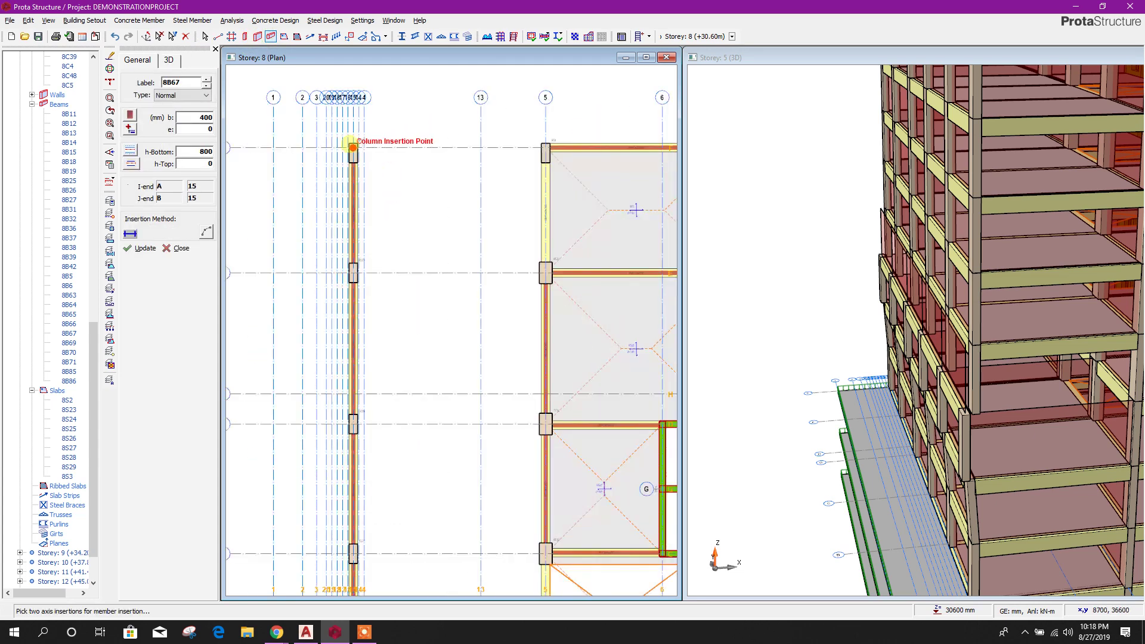
left_click(364, 152)
scroll(381, 197, "down", 3)
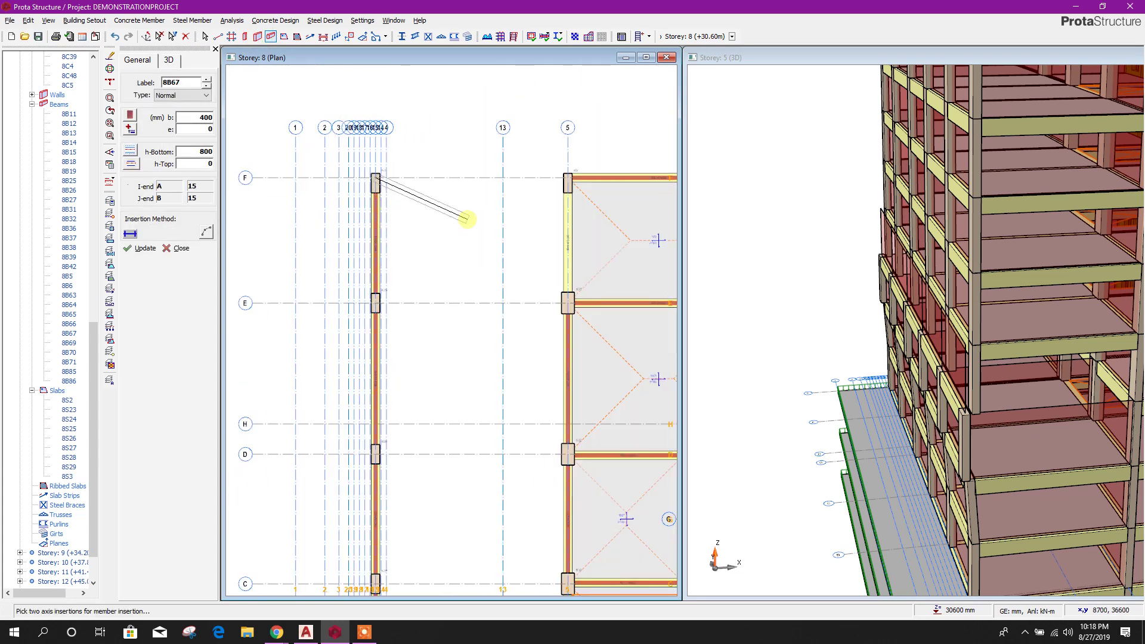
left_click(568, 180)
right_click(467, 328)
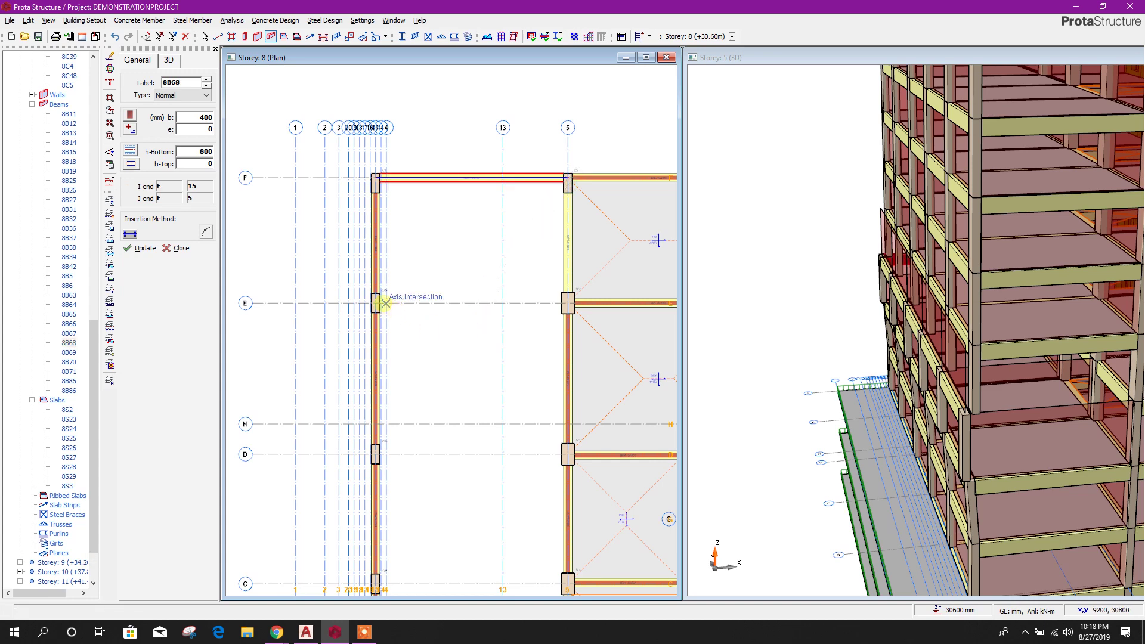
left_click(568, 304)
right_click(504, 350)
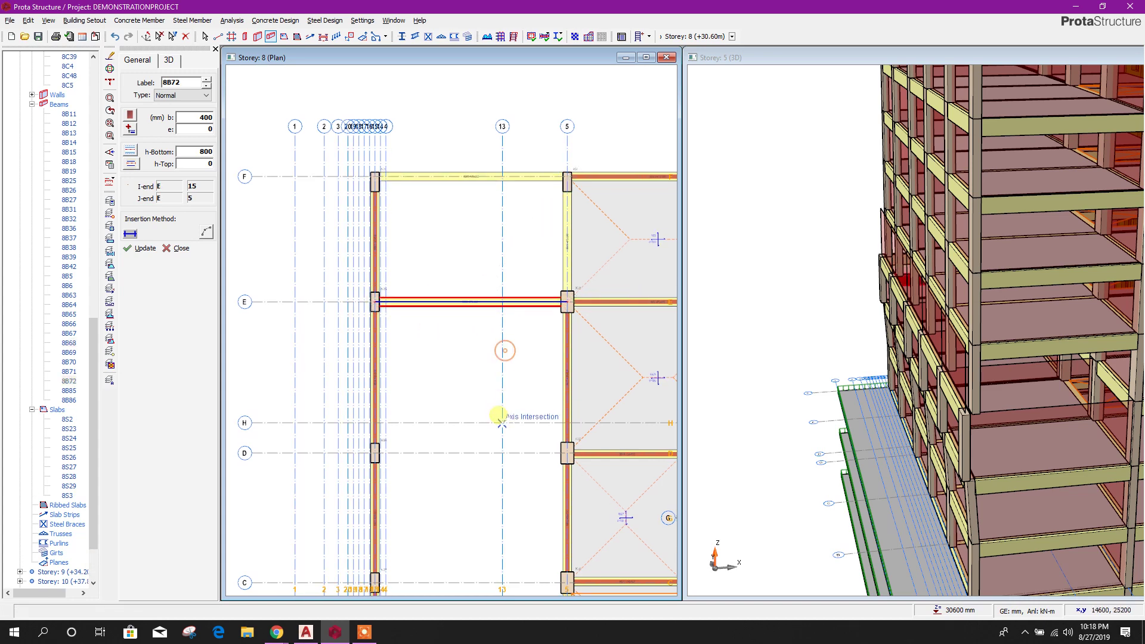
- Insert 400 x 800 mm beams along axes D and C, each spanning from axis 15 to axis 5
middle_click_drag(515, 422, 504, 275)
left_click(364, 306)
left_click(556, 306)
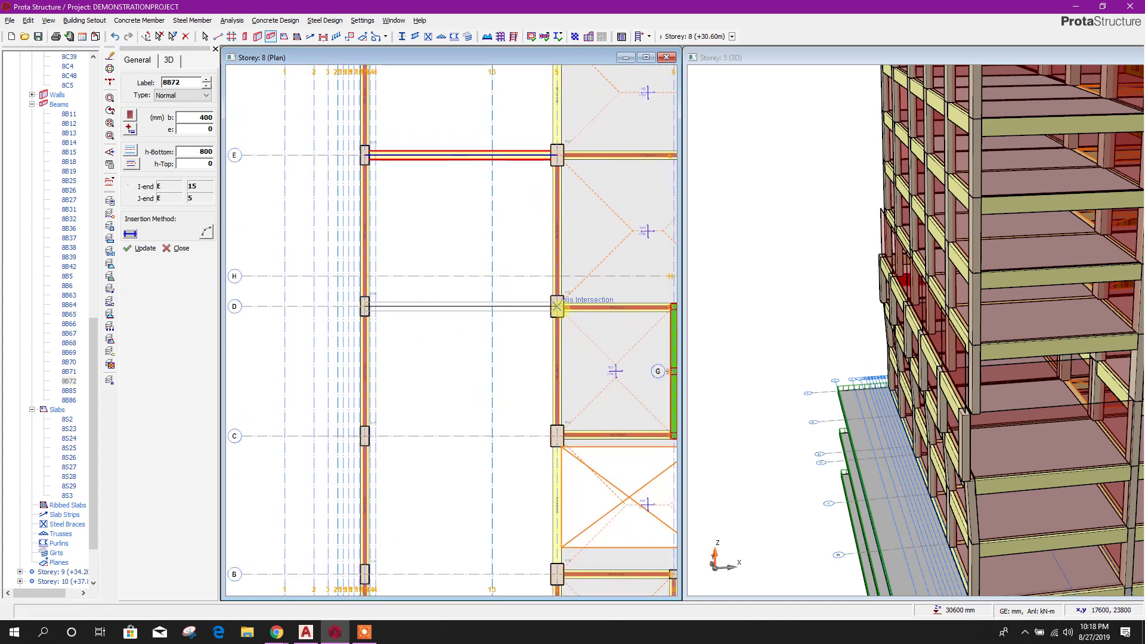
right_click(537, 324)
middle_click_drag(479, 439, 490, 280)
left_click(385, 277)
left_click(568, 278)
middle_click_drag(448, 388, 447, 280)
right_click(447, 280)
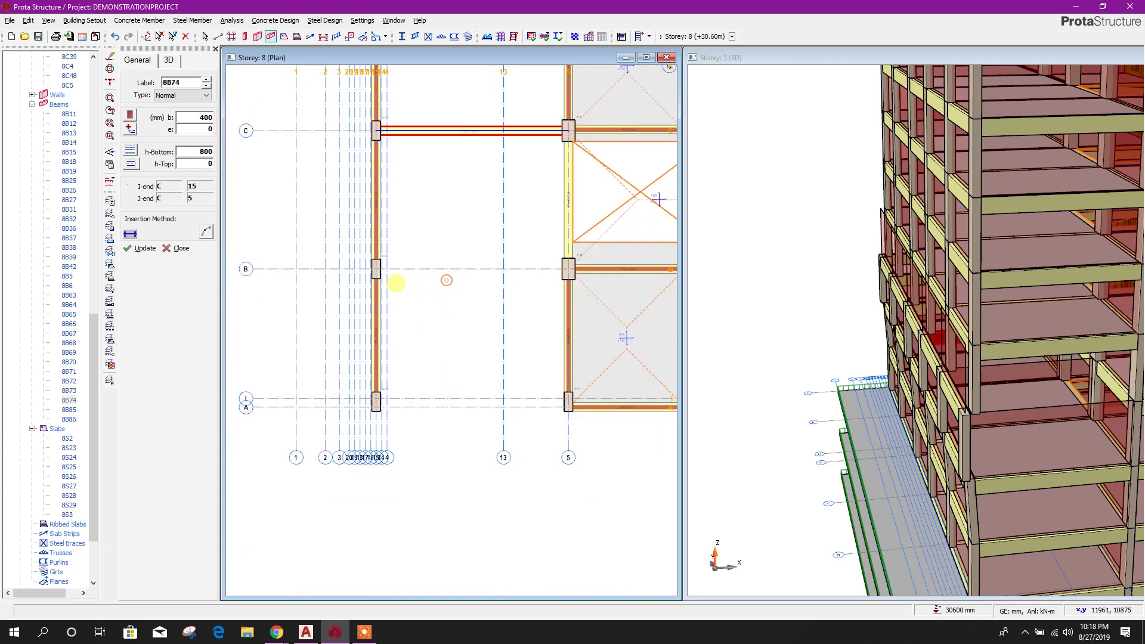
- Insert 400 x 800 mm beams along axes B and A, each spanning from axis 15 to axis 5
left_click(375, 269)
left_click(568, 269)
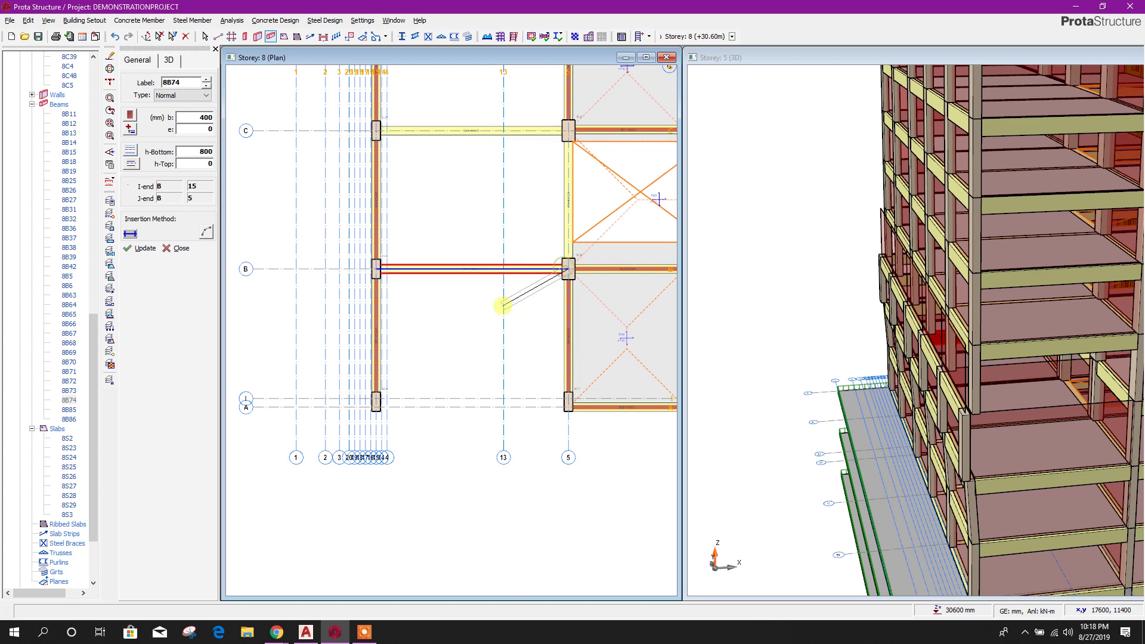
right_click(503, 306)
middle_click_drag(472, 401, 468, 305)
left_click(371, 310)
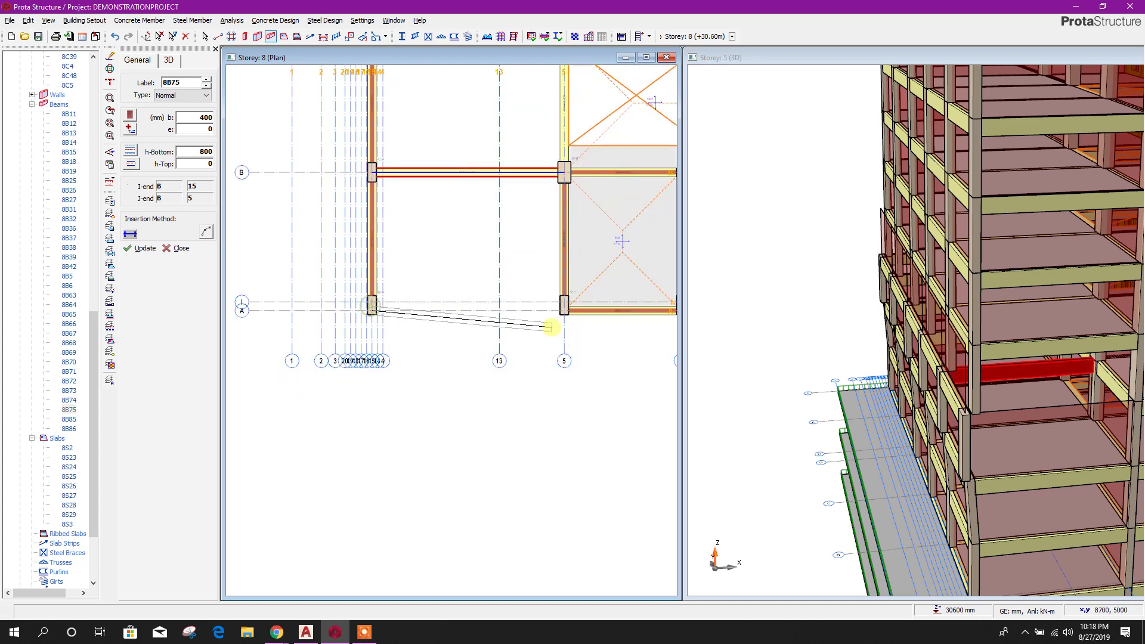
left_click(564, 306)
- Insert 180 mm thick slabs in the five beam-bounded bays between axes 15 and 5, from axis F to axis A
scroll(471, 340, "down", 2)
middle_click_drag(518, 213, 482, 357)
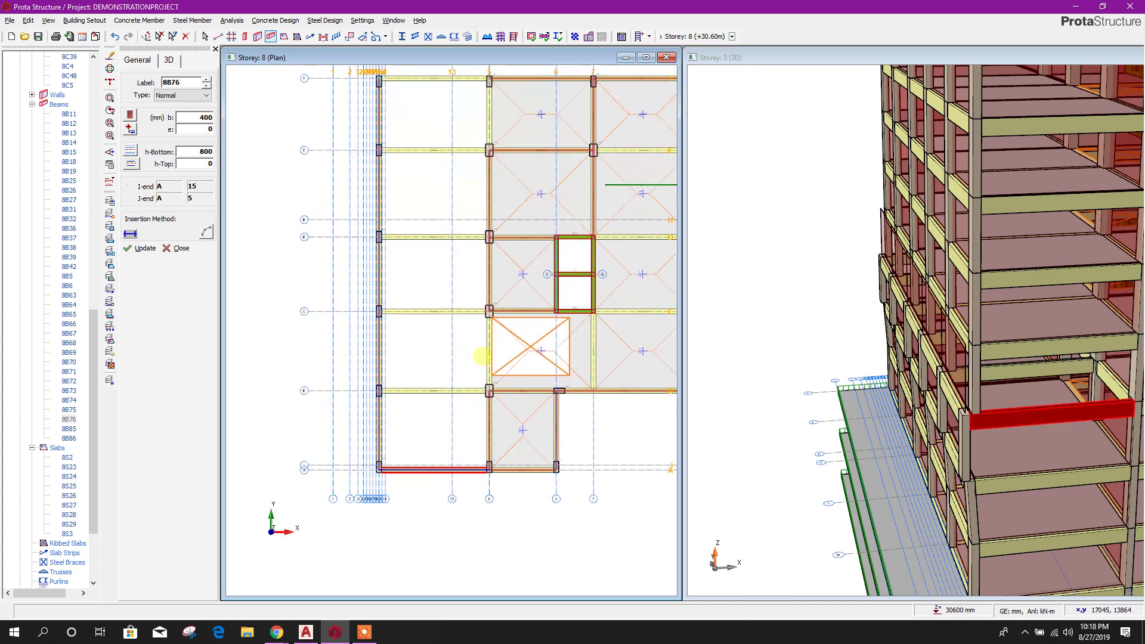
left_click(291, 39)
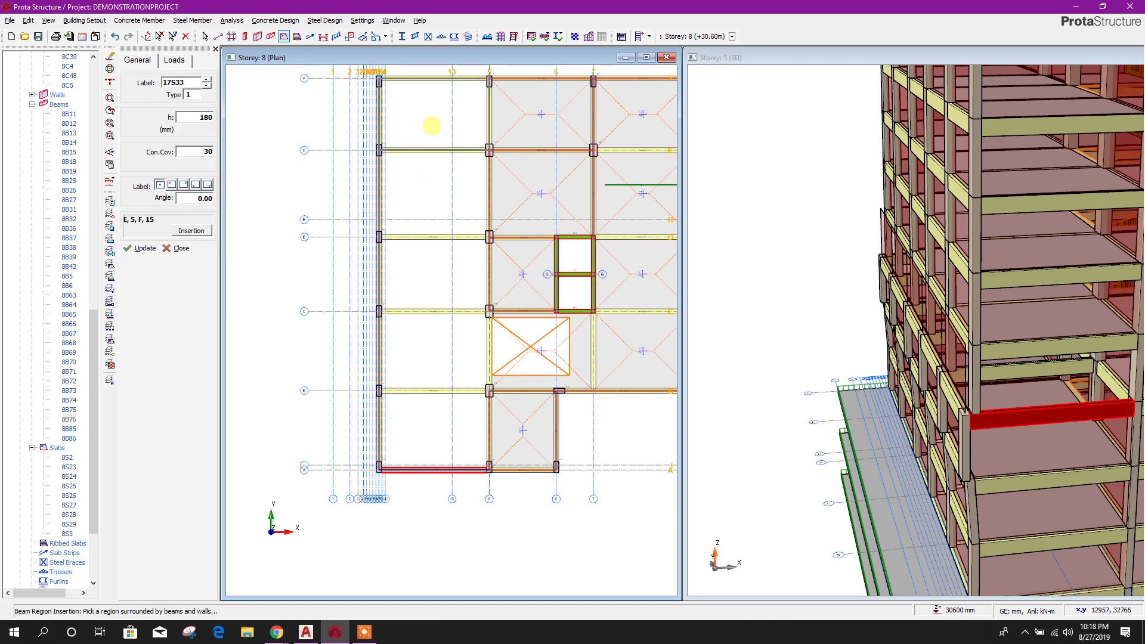
left_click(430, 158)
left_click(440, 295)
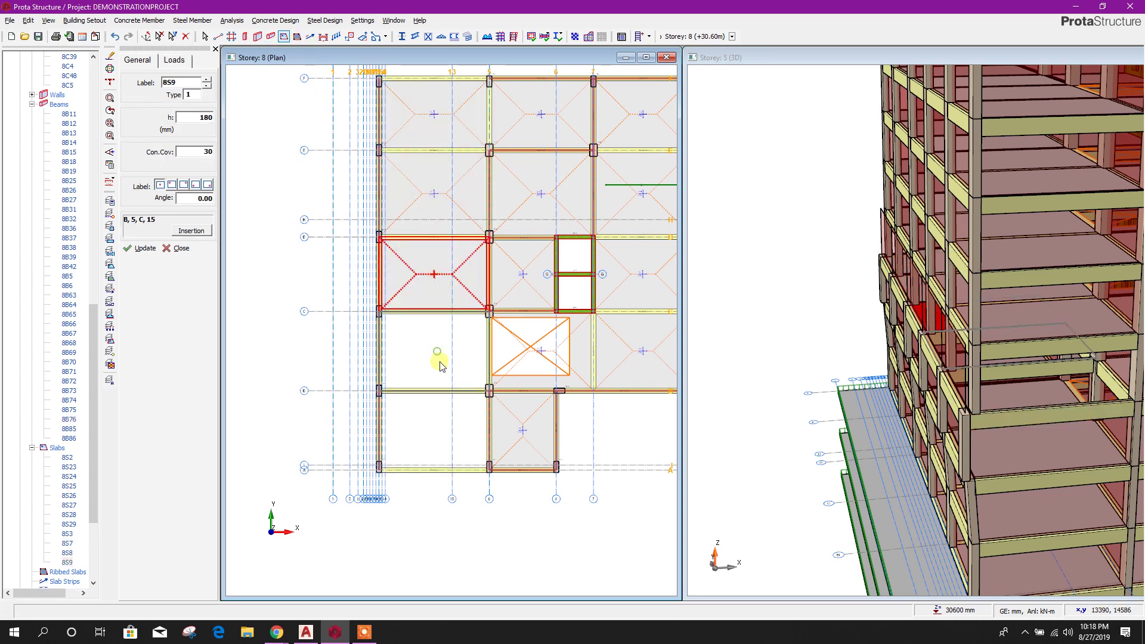
left_click(440, 358)
left_click(440, 417)
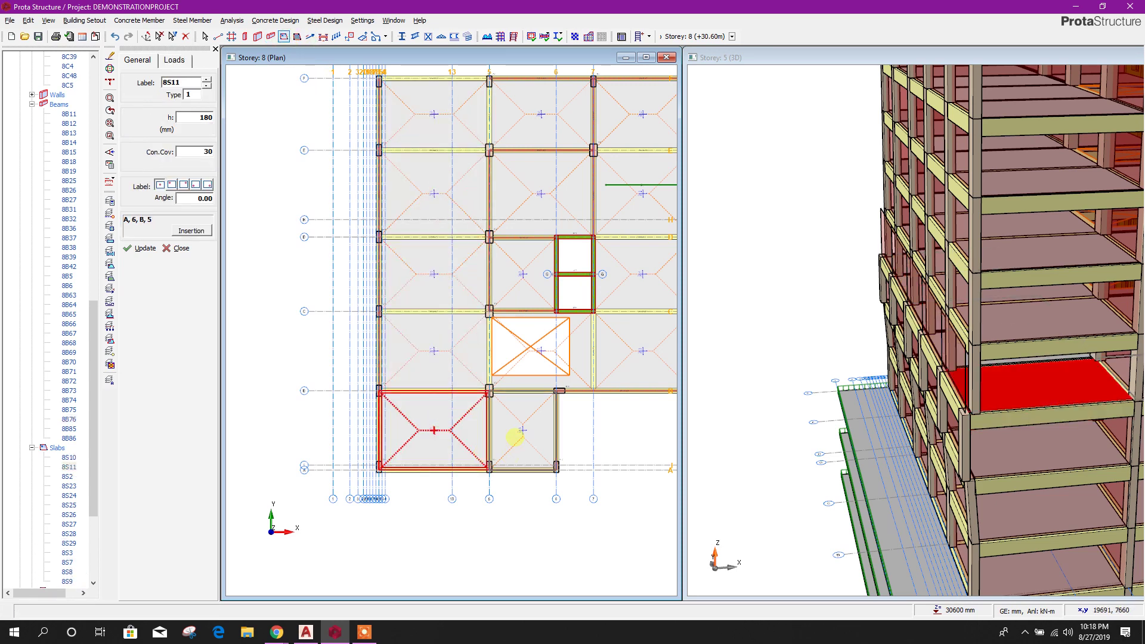
key("Escape")
- Copy the wall load from the axis E beam between axes 5 and 7 onto the new axis F beam
middle_click_drag(494, 197, 493, 297)
middle_click_drag(465, 167, 463, 139)
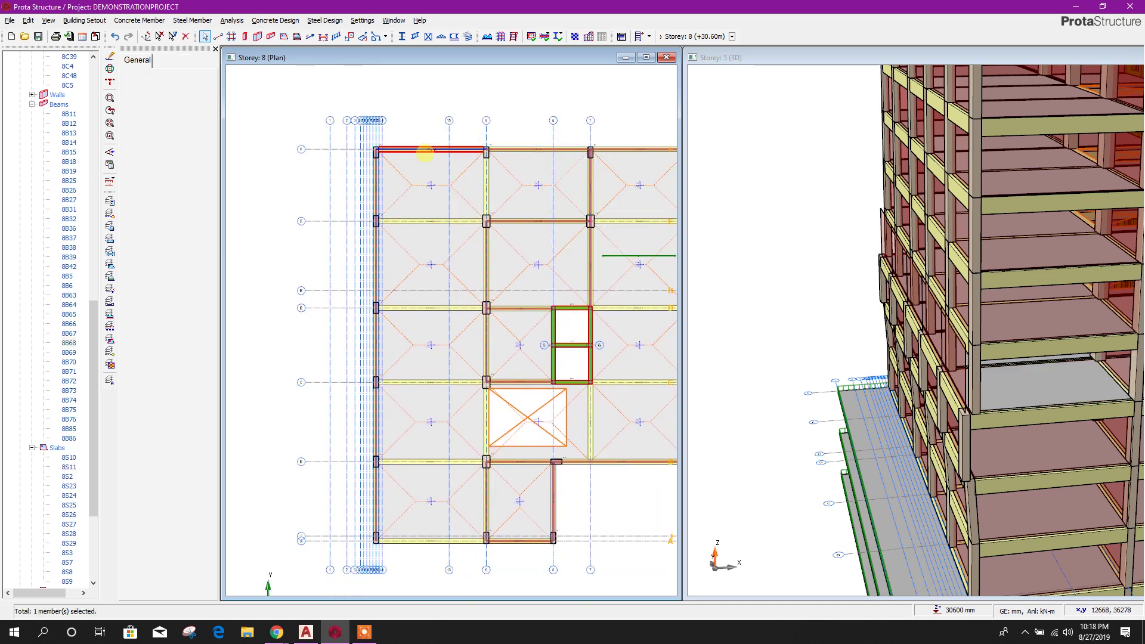
left_click(559, 166)
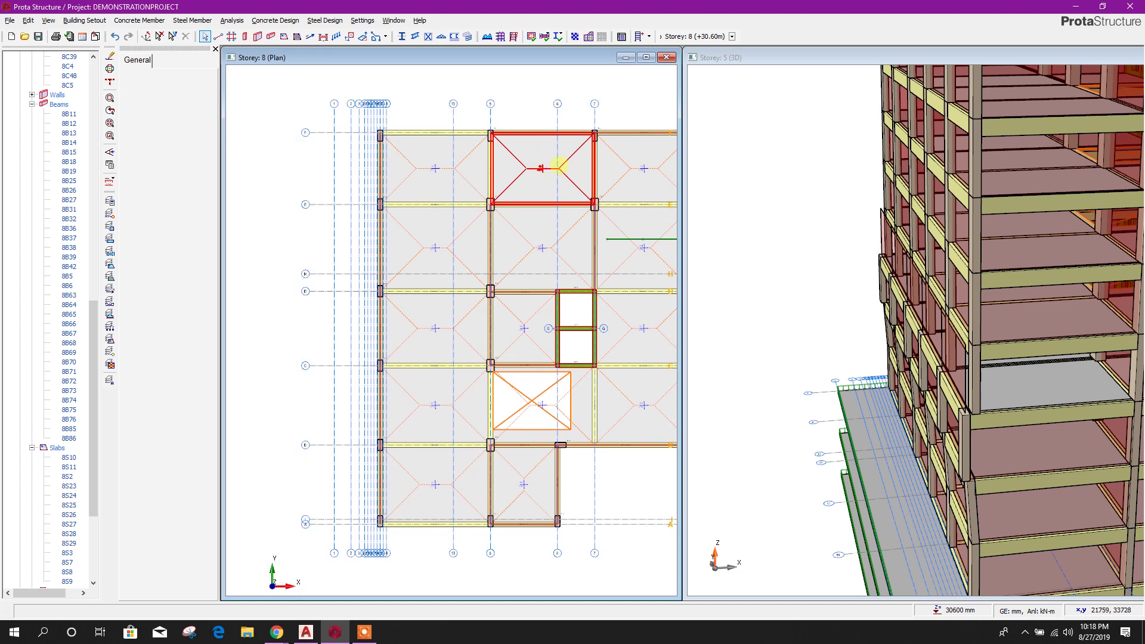
left_click(590, 185)
right_click(558, 204)
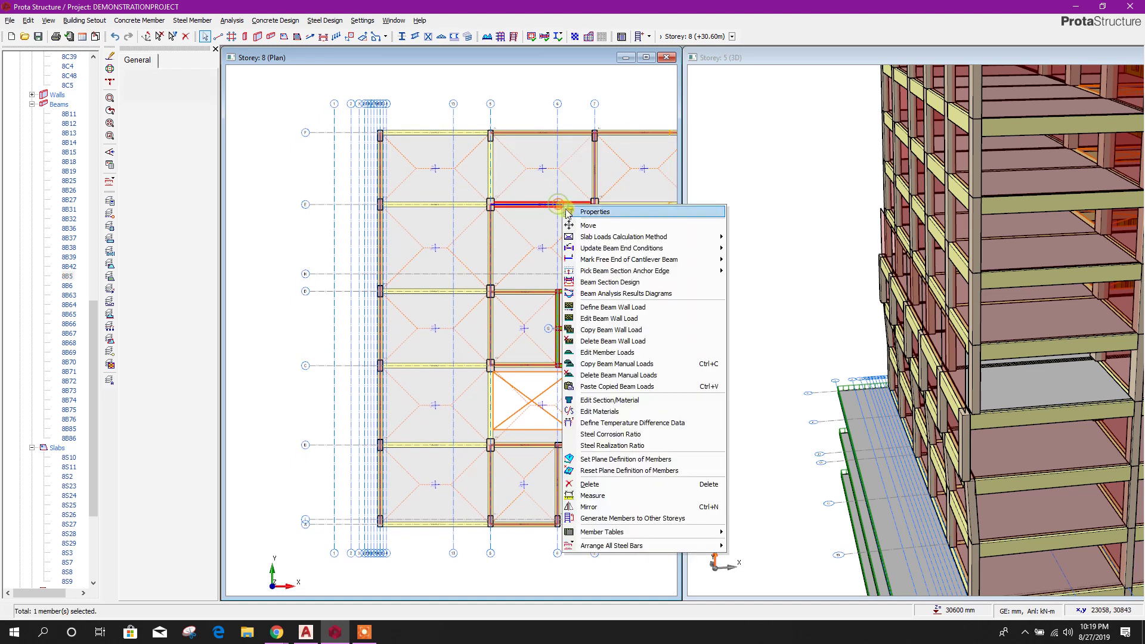
left_click(600, 330)
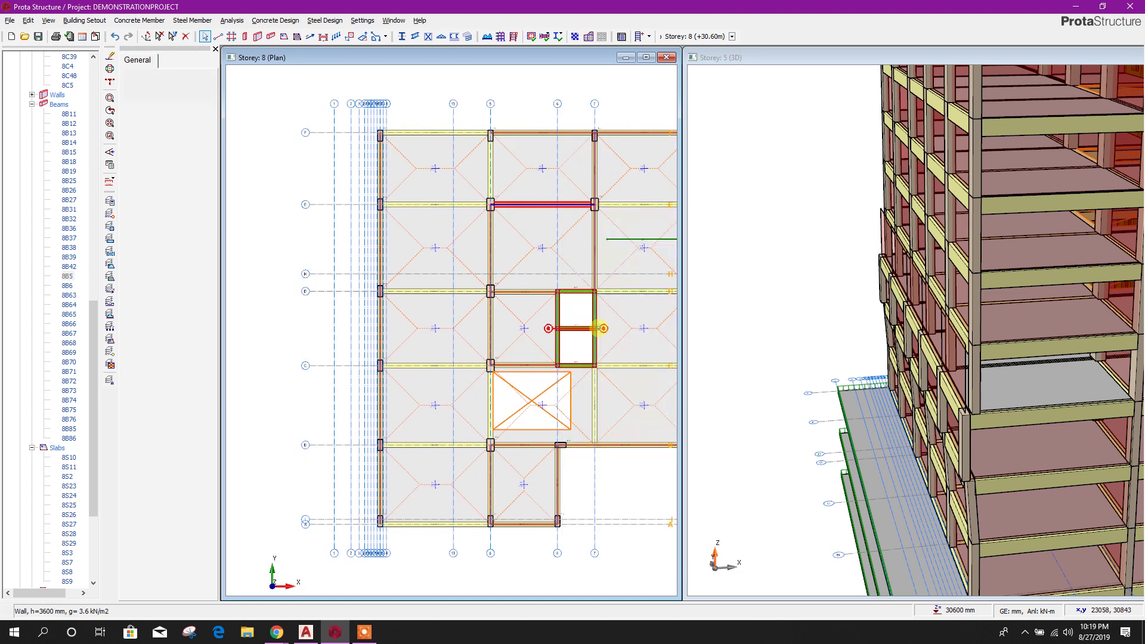
right_click(422, 136)
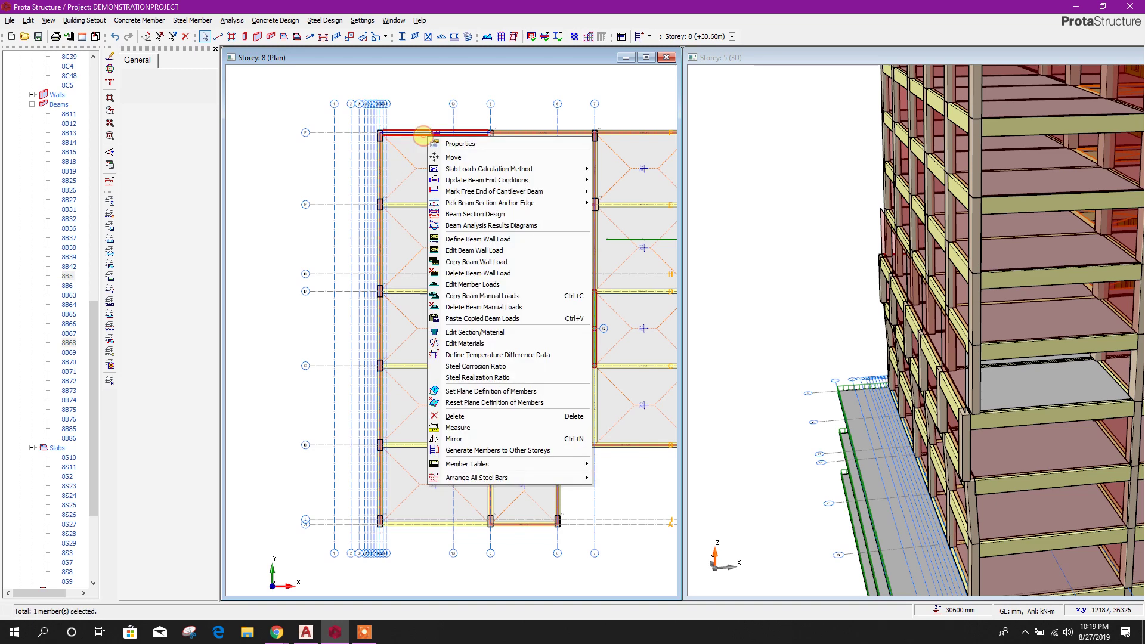
left_click(483, 319)
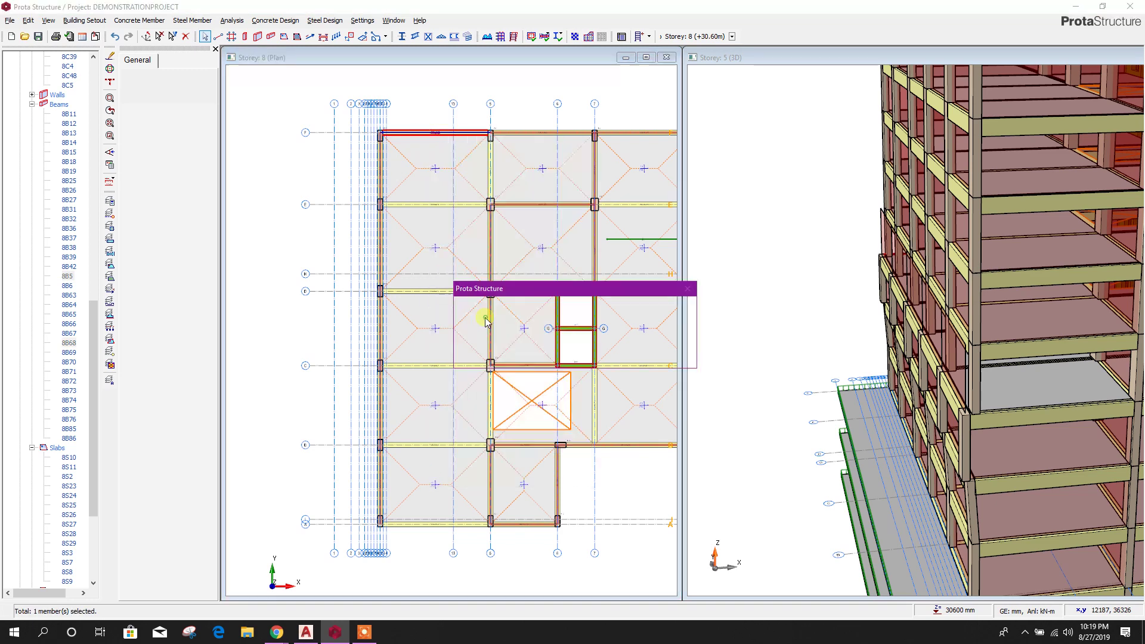
left_click(608, 356)
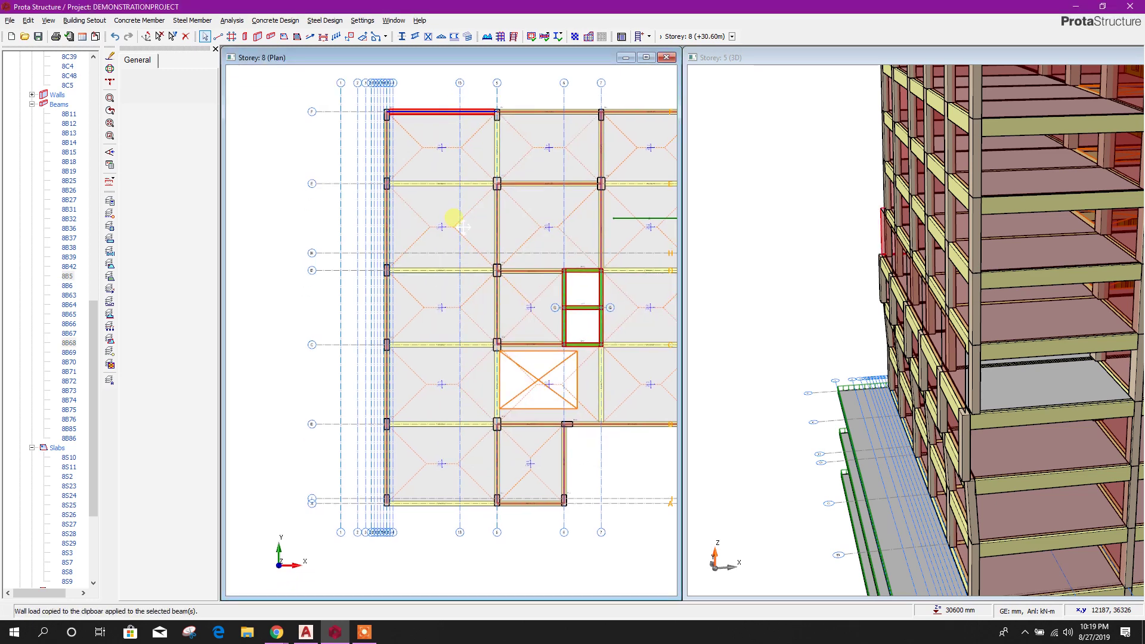
- Copy the wall load of the axis F beam between axes 15 and 5 as the source for other beams
right_click(447, 108)
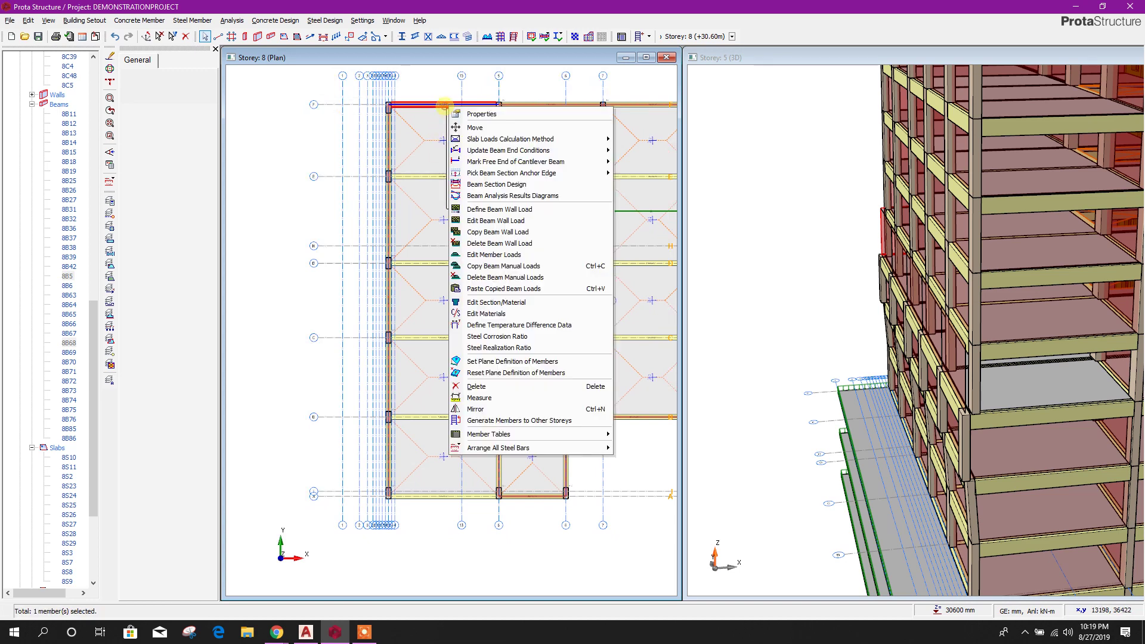
left_click(495, 266)
right_click(441, 107)
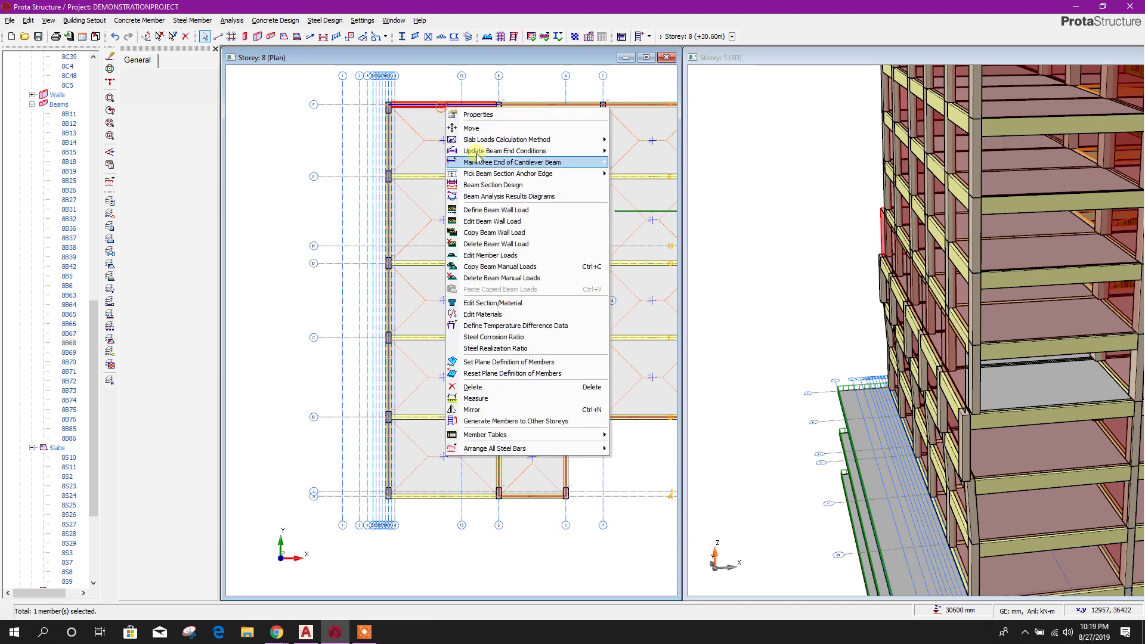
left_click(522, 267)
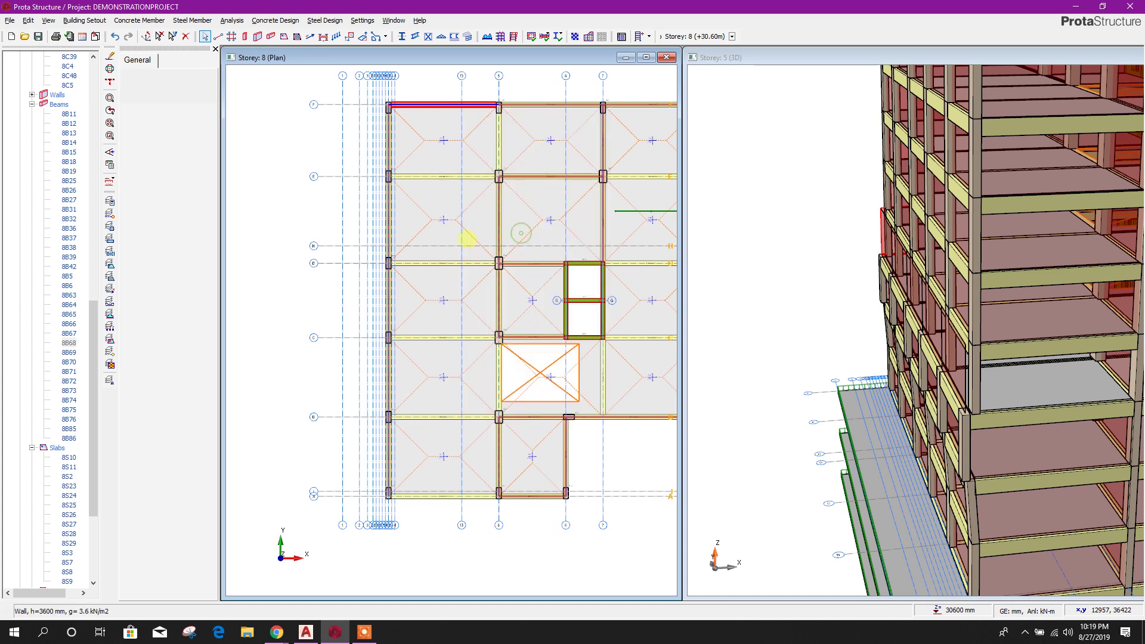
- Paste the copied wall load onto the new beams along axes E, D and A between axes 15 and 5, replacing existing loads
scroll(473, 235, "down", 2)
scroll(455, 358, "down", 2)
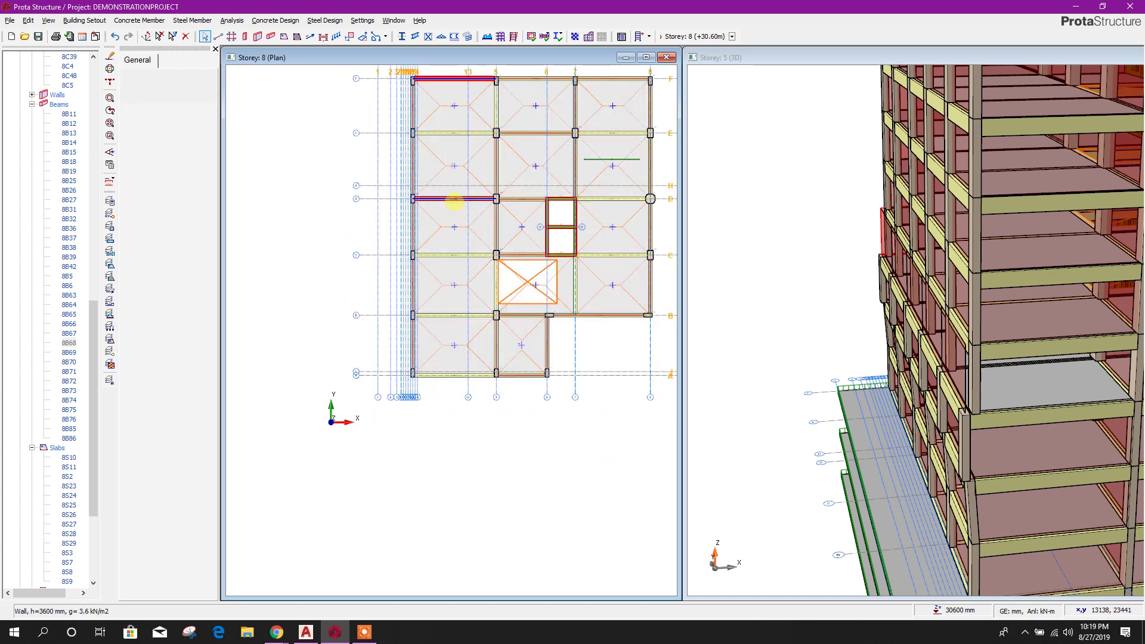
left_click(454, 186)
left_click(446, 132)
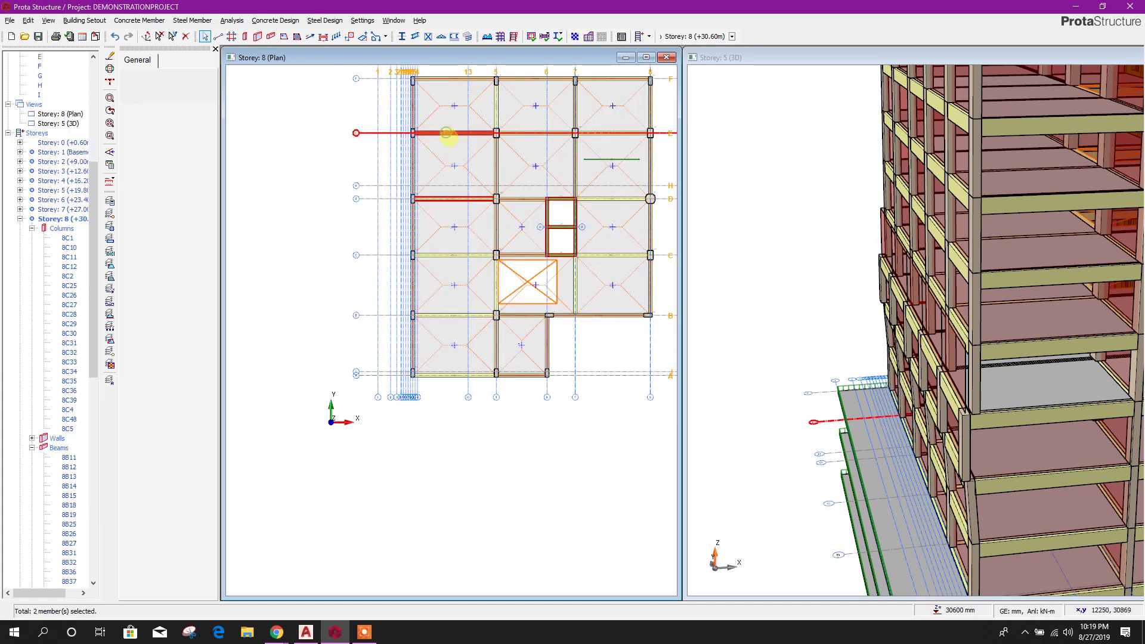
left_click(449, 144)
left_click(449, 136)
left_click(451, 201, "ctrl")
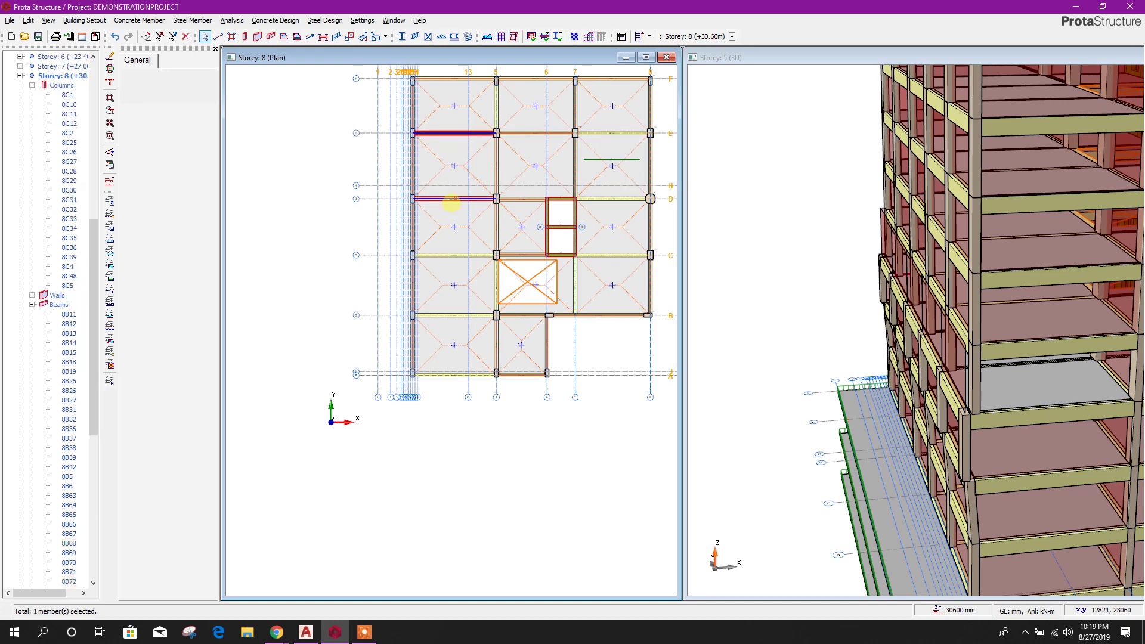
middle_click_drag(466, 283, 466, 215)
left_click(456, 308, "ctrl")
left_click(449, 320)
right_click(454, 310)
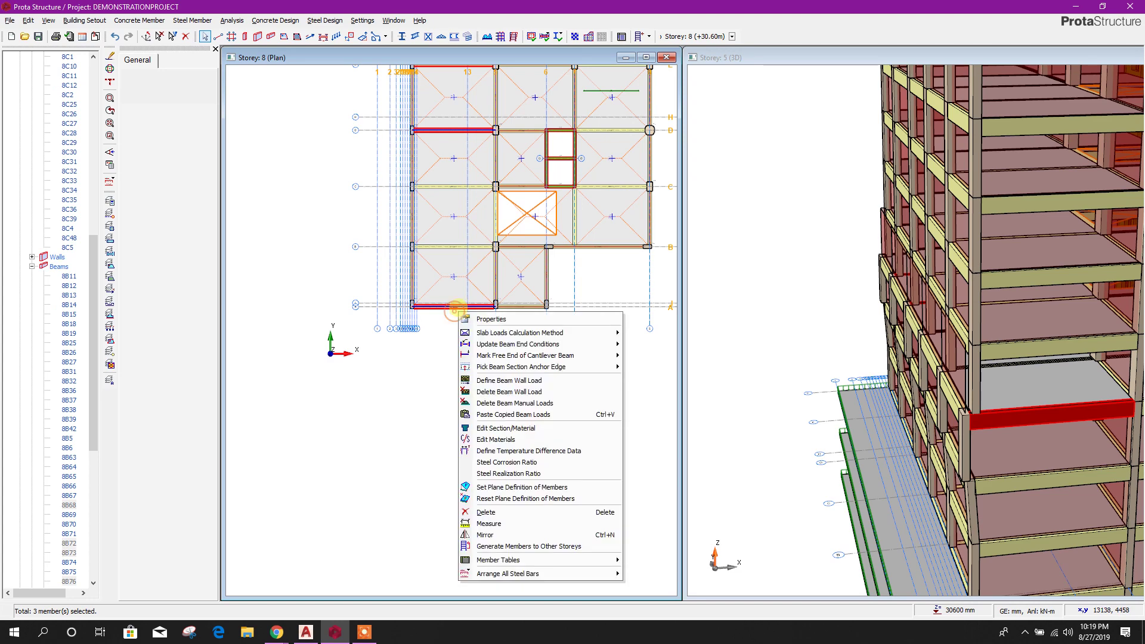
left_click(514, 415)
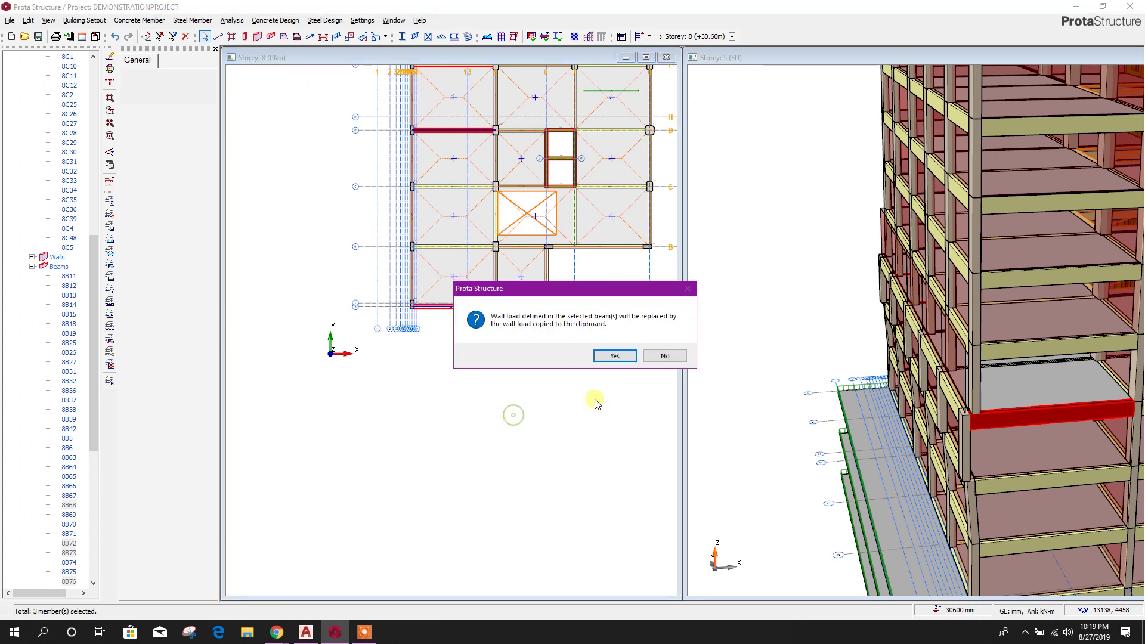
left_click(622, 361)
scroll(537, 418, "down", 3)
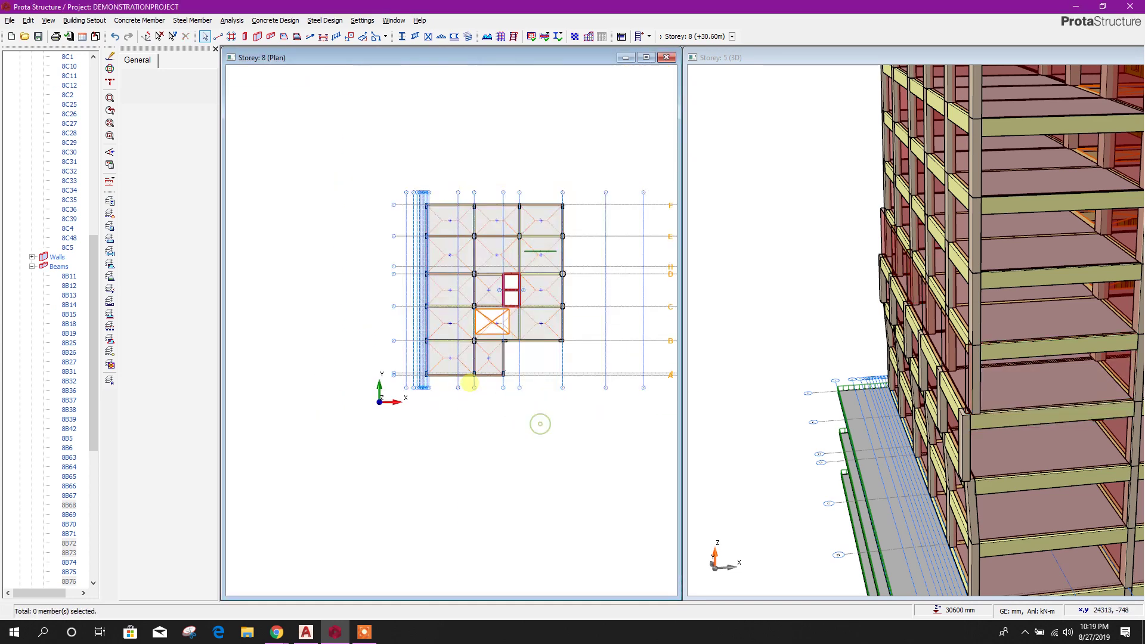
scroll(468, 346, "up", 2)
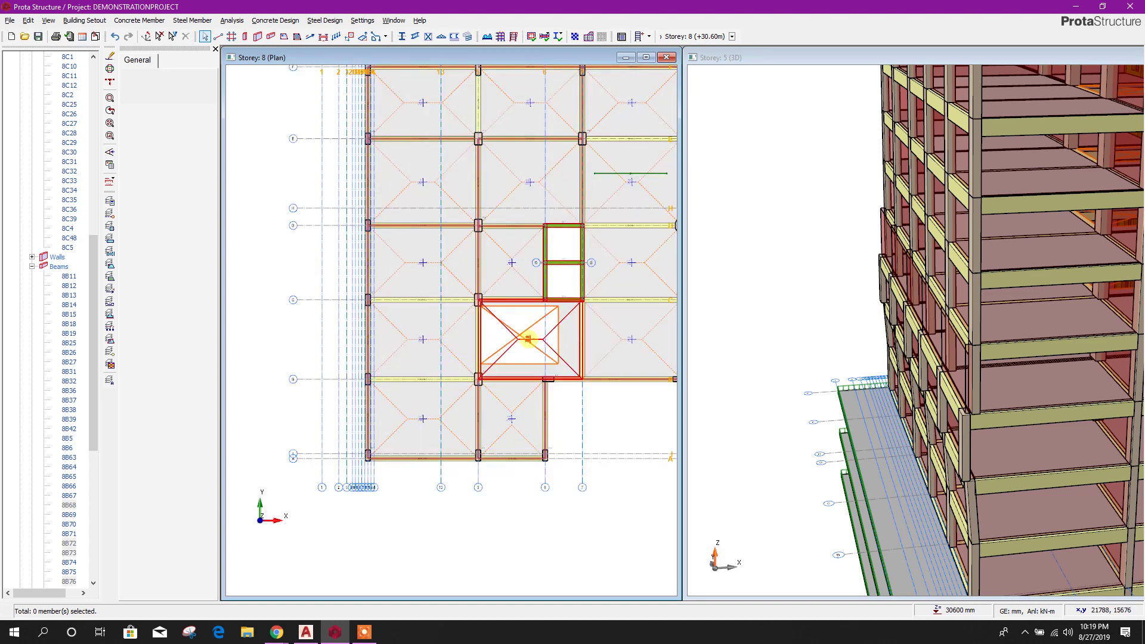
middle_click_drag(519, 368, 522, 317)
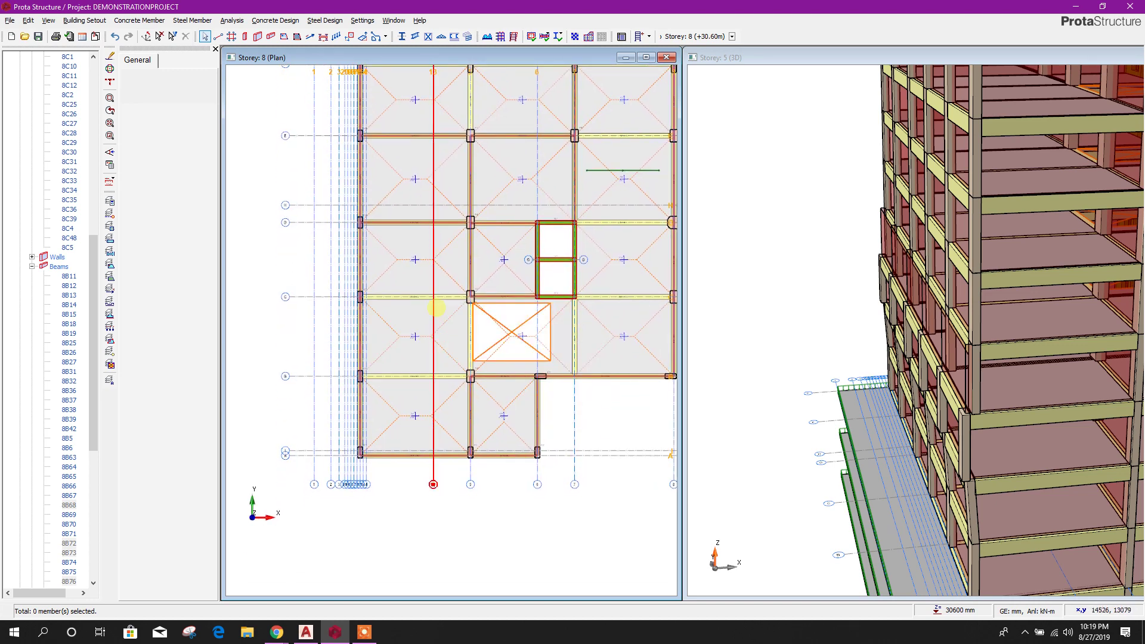
scroll(412, 298, "up", 2)
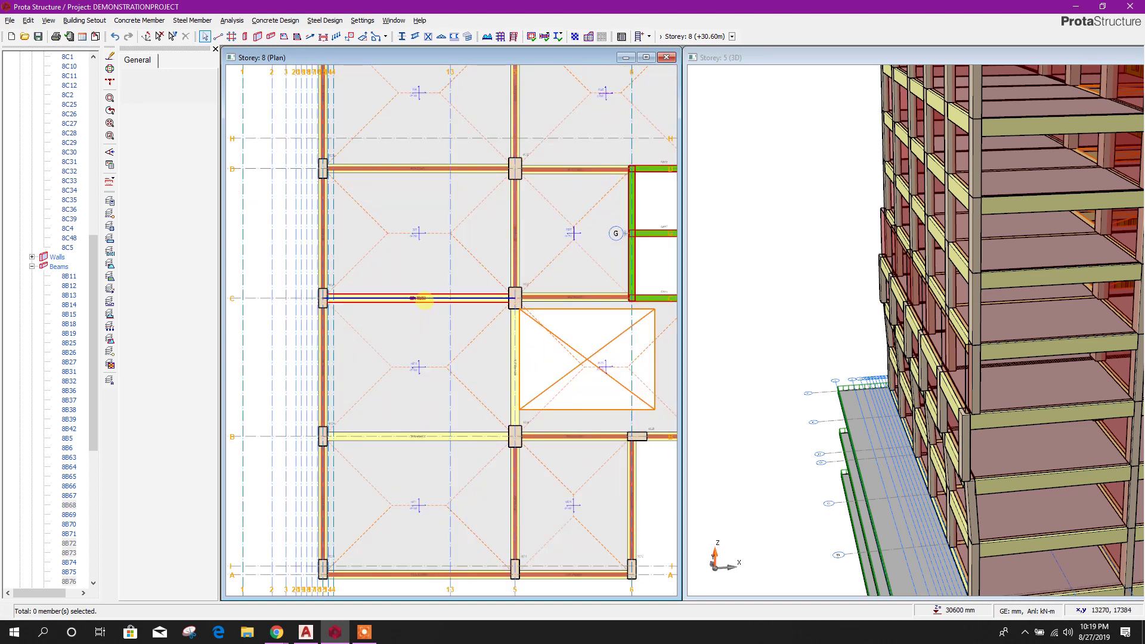
- Slope the storey 8 corner column at axes F/15 by moving its bottom insertion point to axes F/14
scroll(440, 376, "down", 4)
middle_click_drag(450, 291, 446, 324)
scroll(445, 325, "up", 2)
scroll(440, 307, "down", 2)
middle_click_drag(449, 365, 445, 311)
scroll(419, 234, "up", 2)
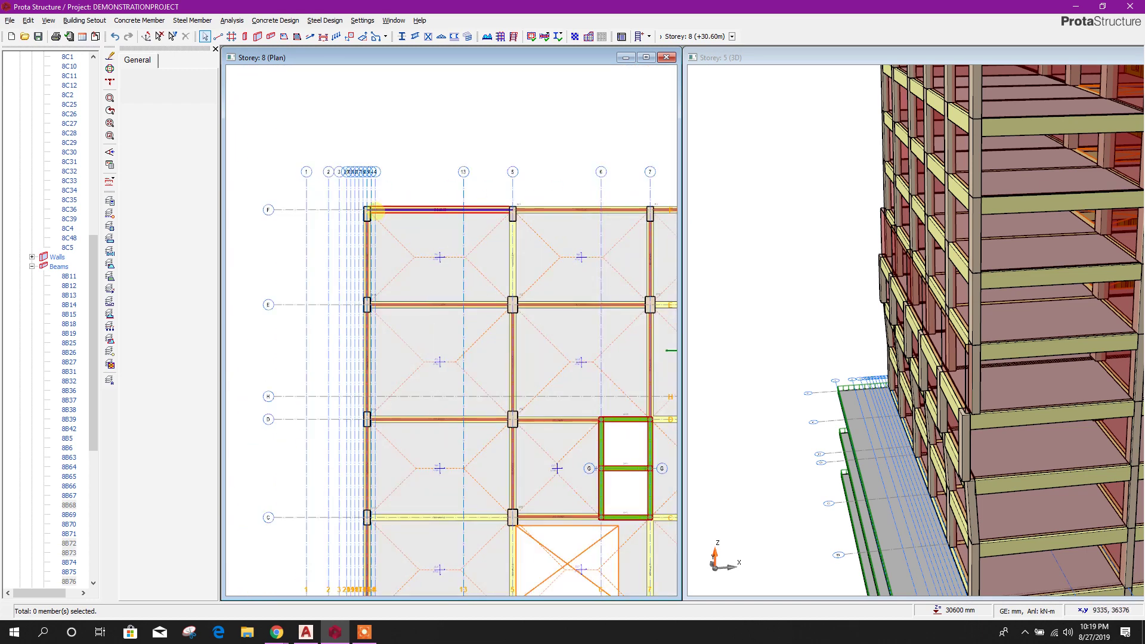
scroll(375, 212, "up", 1)
scroll(378, 210, "down", 1)
scroll(378, 210, "up", 5)
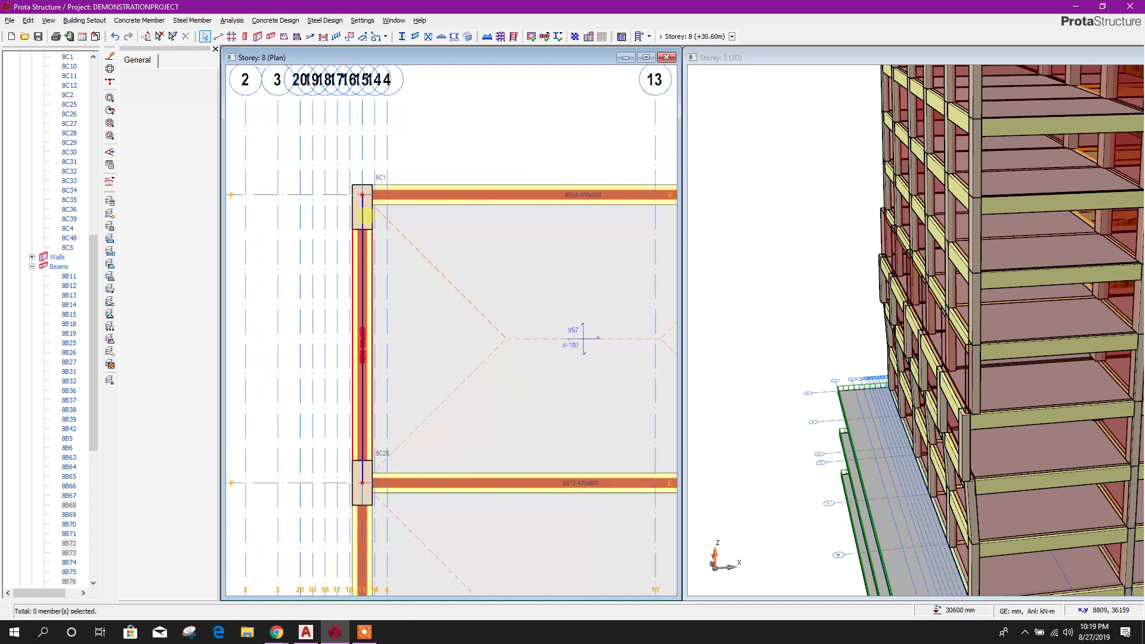
right_click(393, 251)
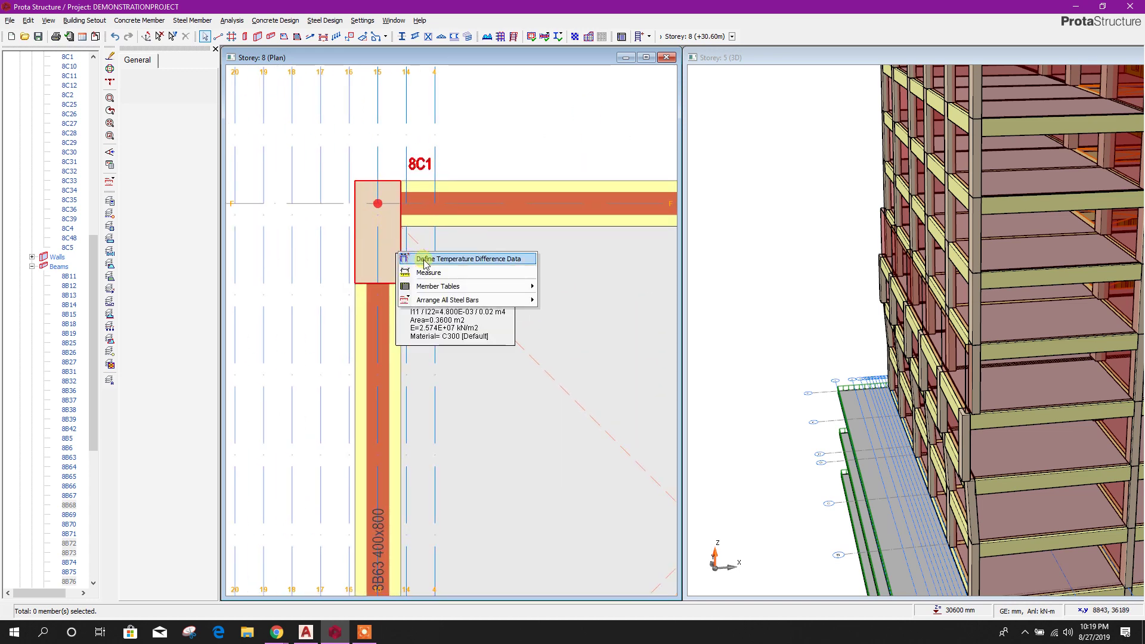
left_click(370, 142)
left_click(373, 183)
right_click(369, 180)
left_click(390, 181)
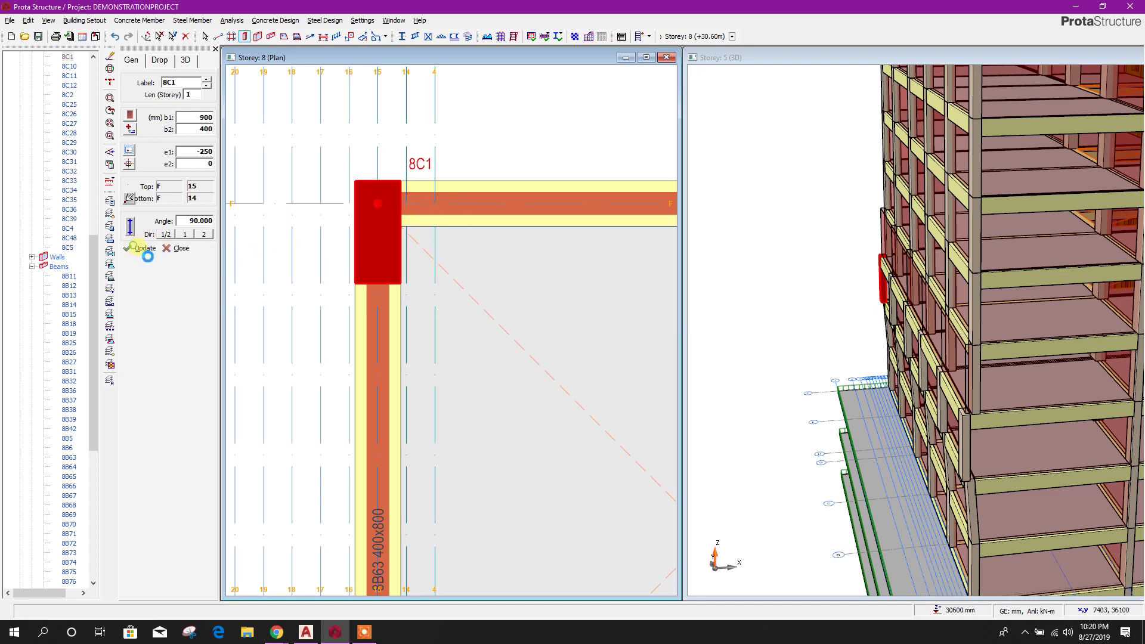
scroll(863, 313, "up", 2)
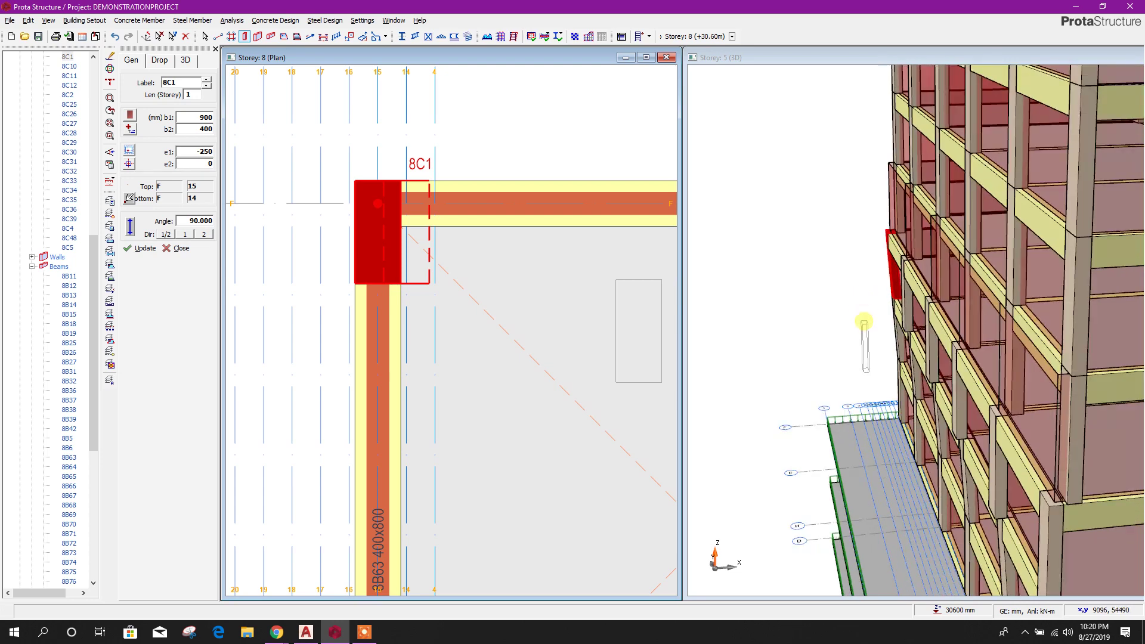
key("Escape")
- Slope the edge column at axes E/15 by relocating its bottom insertion point to the E/14 intersection
scroll(477, 417, "down", 3)
middle_click_drag(477, 421, 487, 192)
middle_click_drag(512, 442, 512, 441)
scroll(522, 451, "up", 2)
left_click(412, 322)
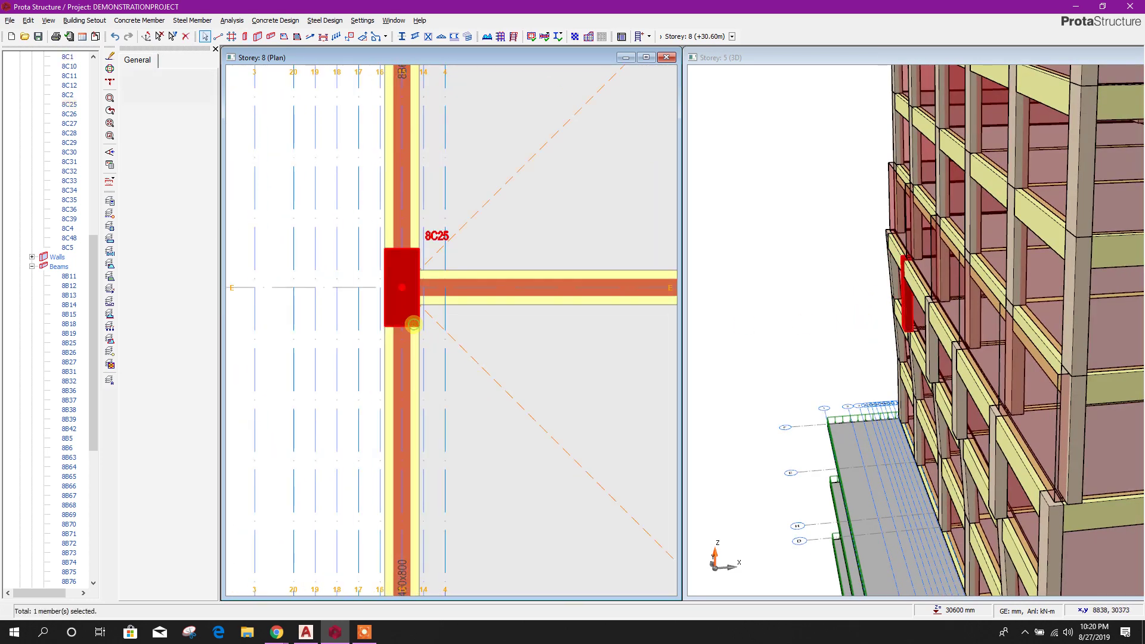
right_click(416, 324)
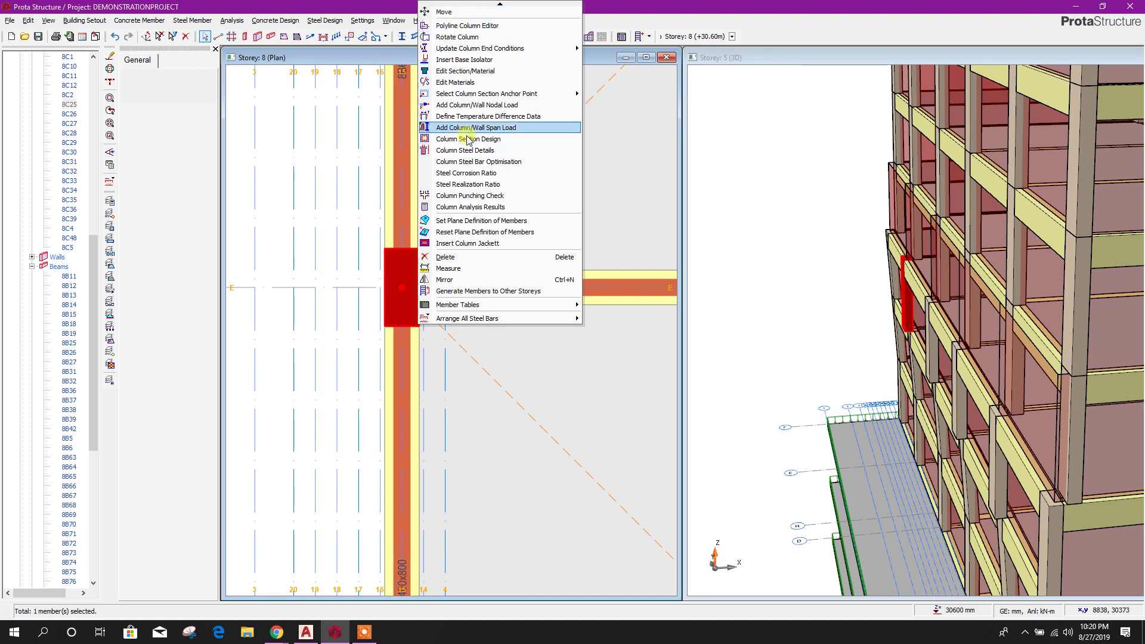
left_click(486, 7)
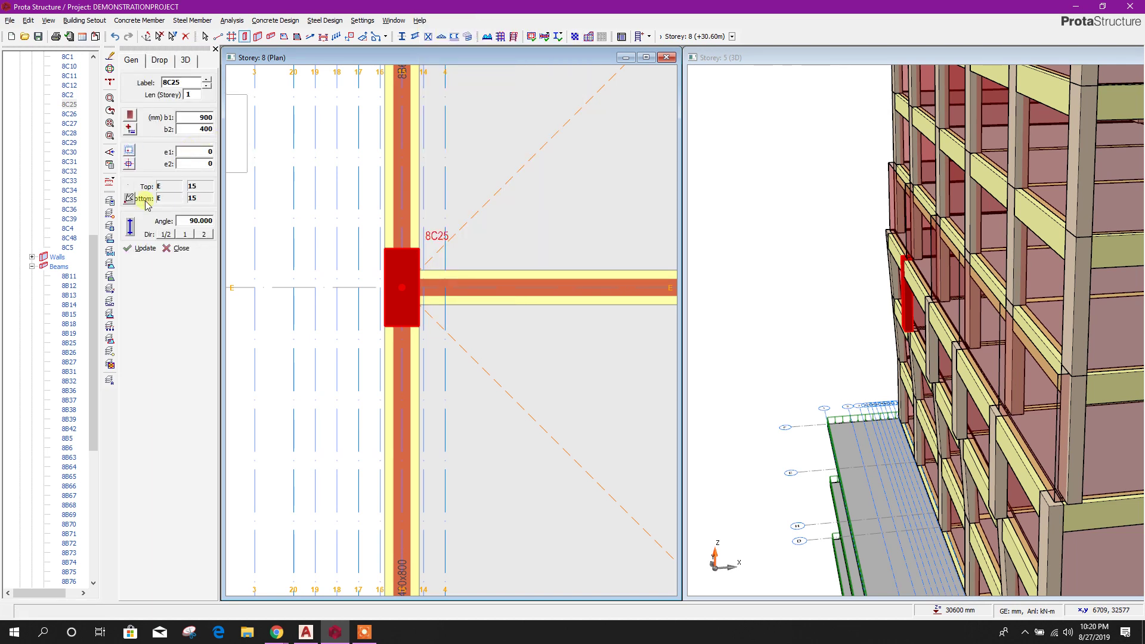
left_click(129, 198)
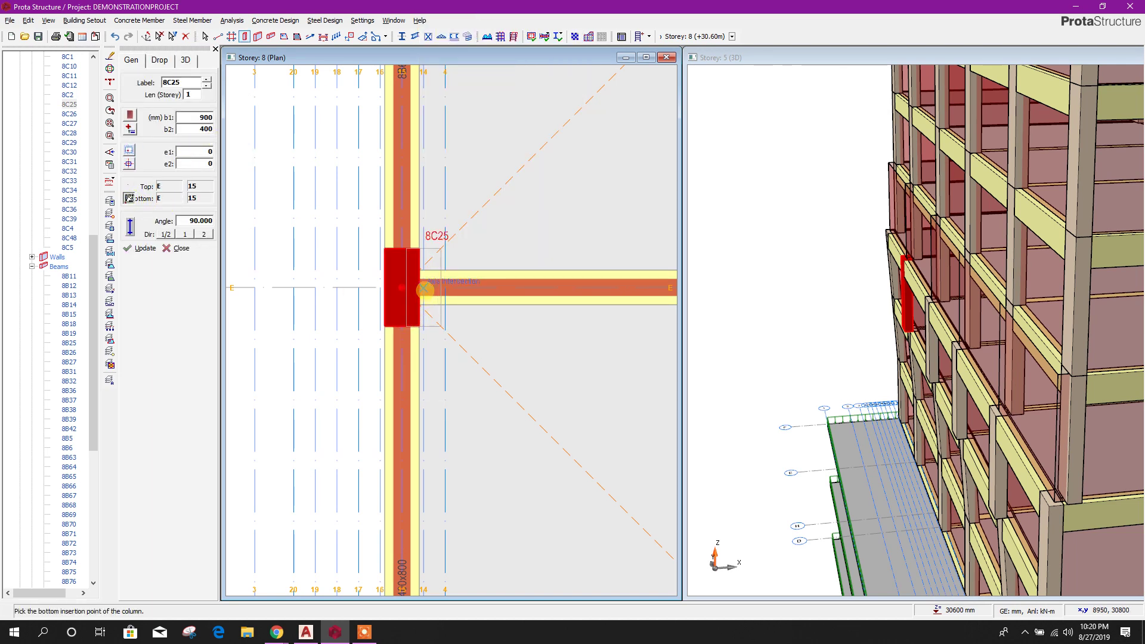
left_click(423, 289)
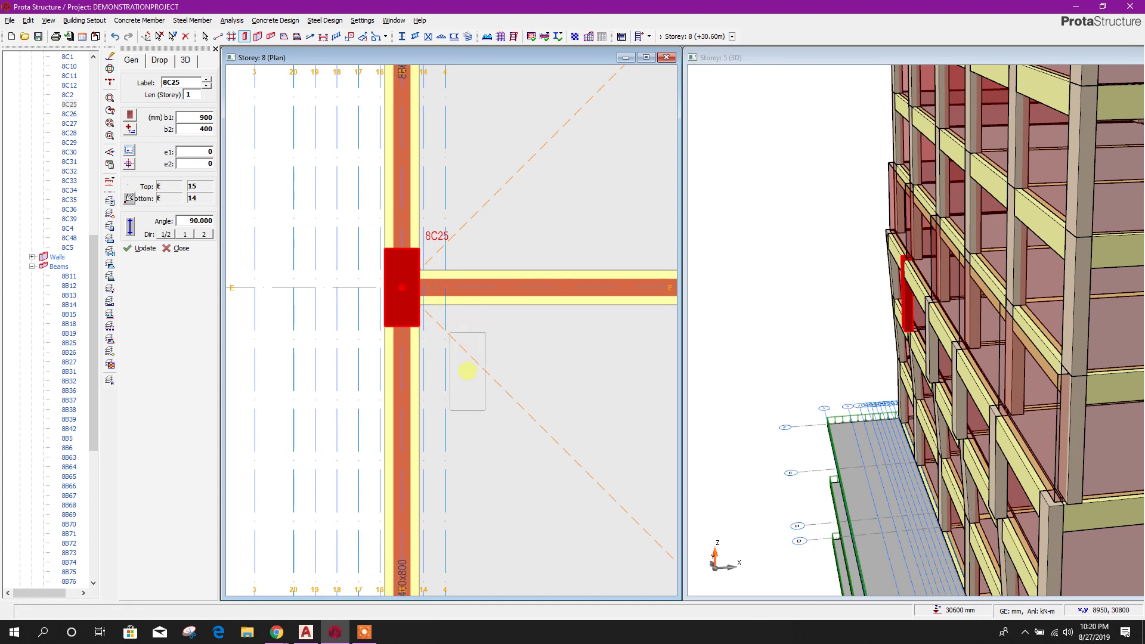
left_click(149, 249)
- Set the bottom insertion point of the edge column at axes D/15 to axes D/14 and update it
scroll(448, 323, "down", 4)
middle_click_drag(476, 468, 507, 271)
scroll(482, 368, "up", 4)
scroll(457, 403, "up", 2)
key("Escape")
left_click(435, 328)
right_click(431, 325)
left_click(467, 5)
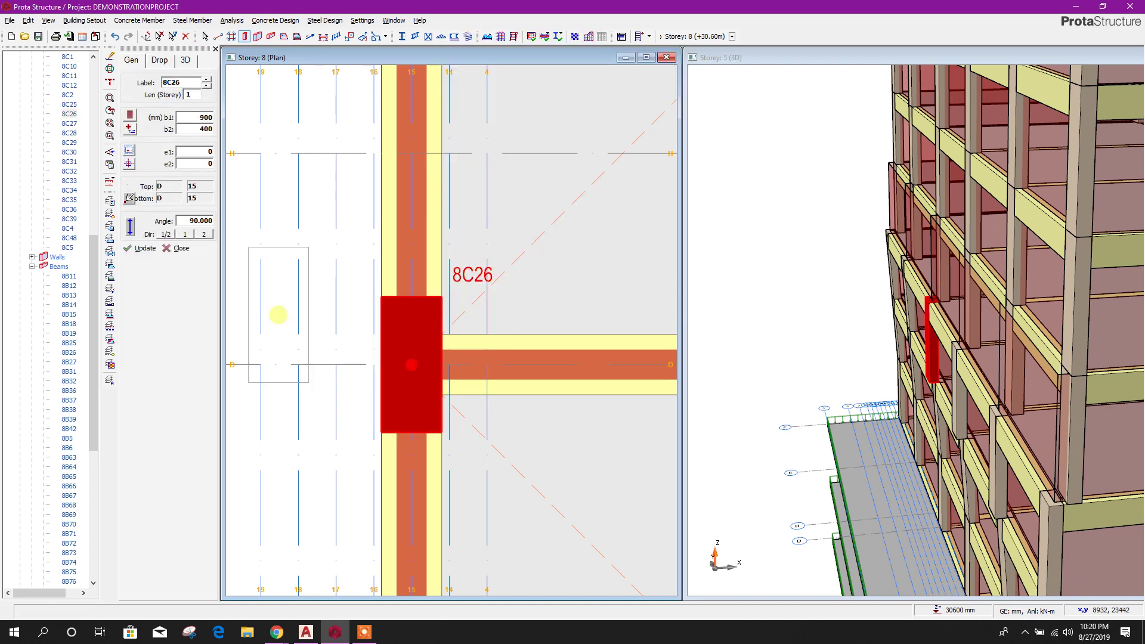
left_click(451, 365)
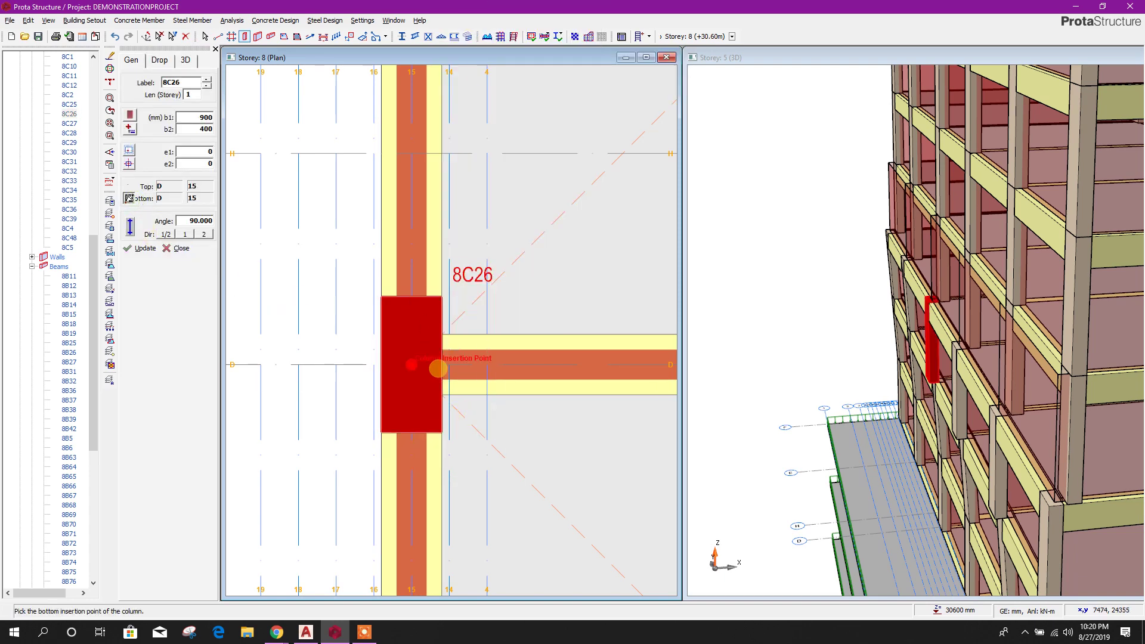
left_click(141, 248)
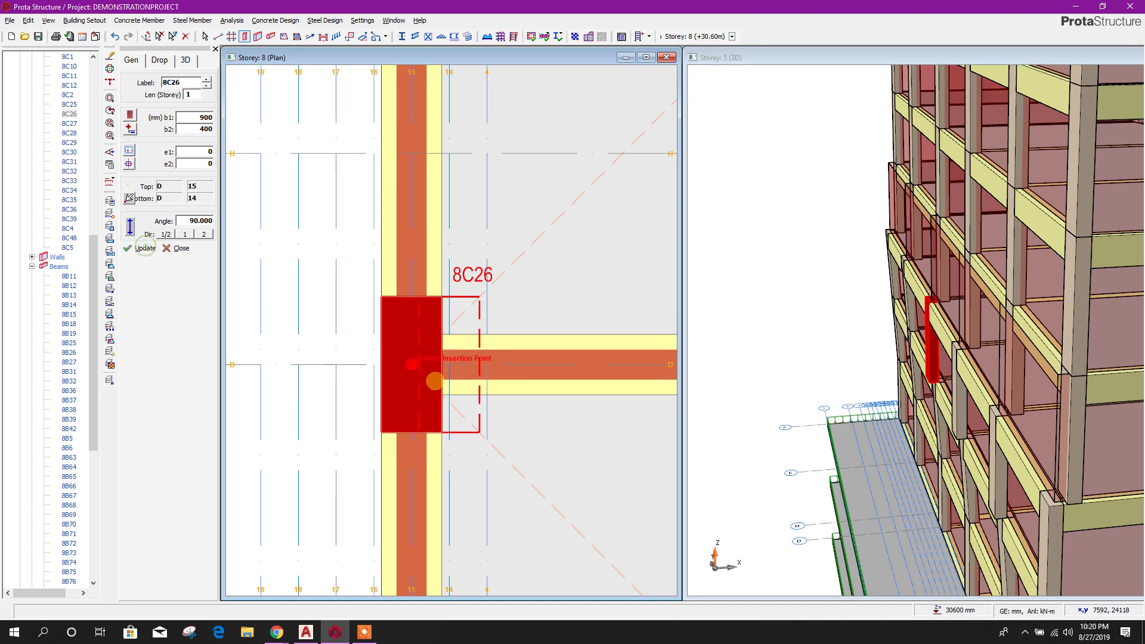
key("Escape")
- Set the bottom insertion point of the edge column at axes C/15 to axes C/14 and update it
scroll(491, 334, "down", 2)
scroll(491, 334, "down", 2)
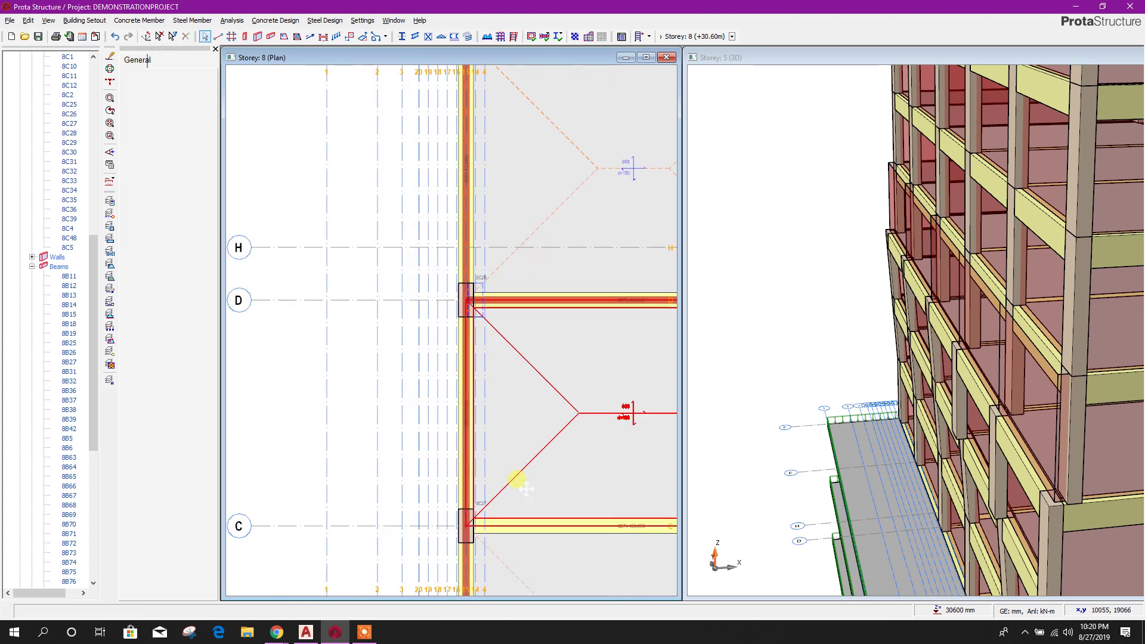
scroll(482, 423, "up", 2)
right_click(440, 389)
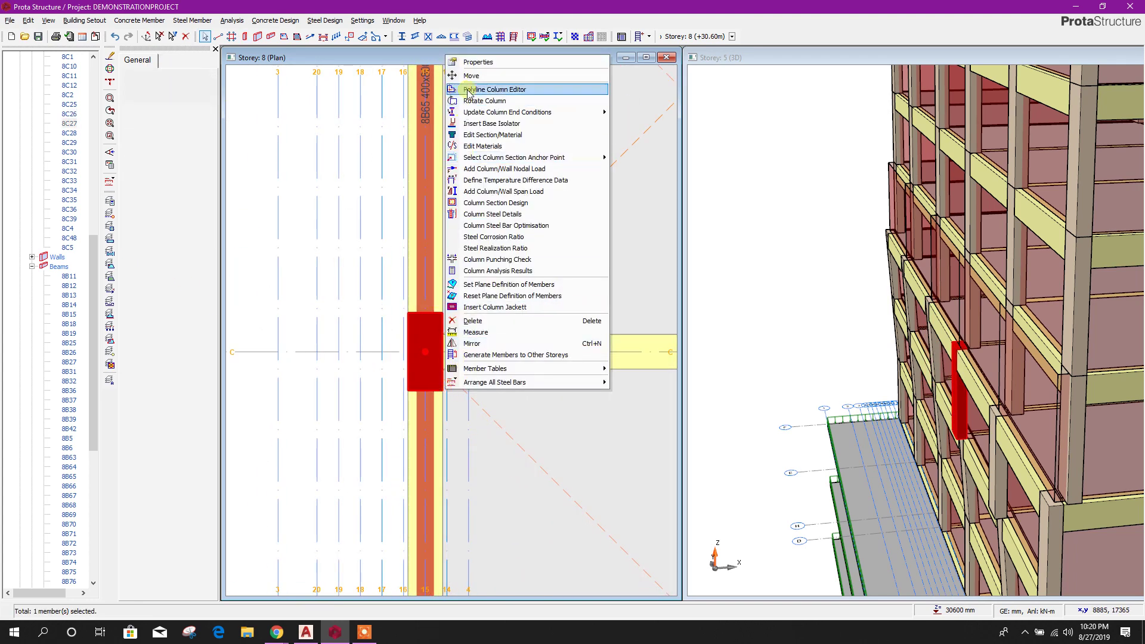
left_click(476, 70)
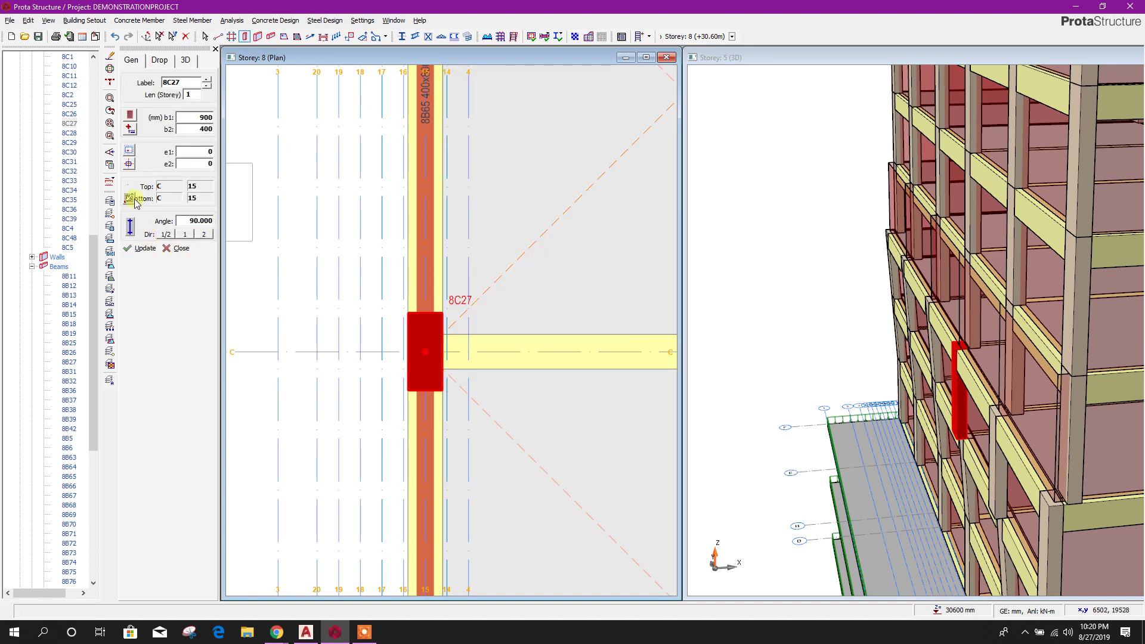
left_click(493, 429)
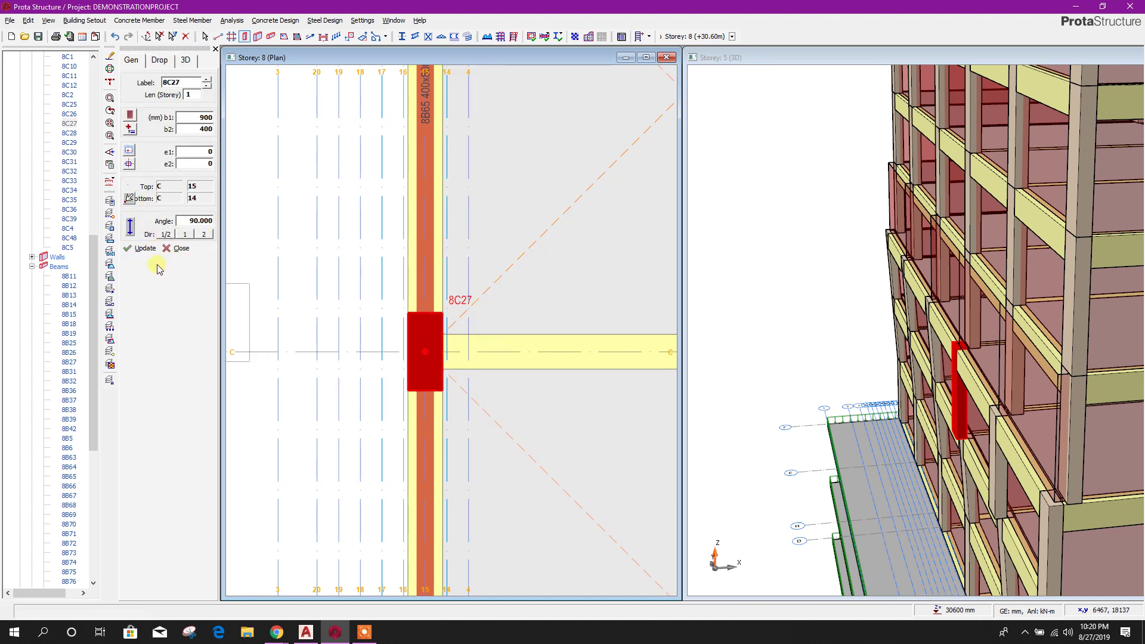
- Slope the edge column at axes B/15 by moving its bottom insertion point to axes B/14
scroll(504, 427, "down", 3)
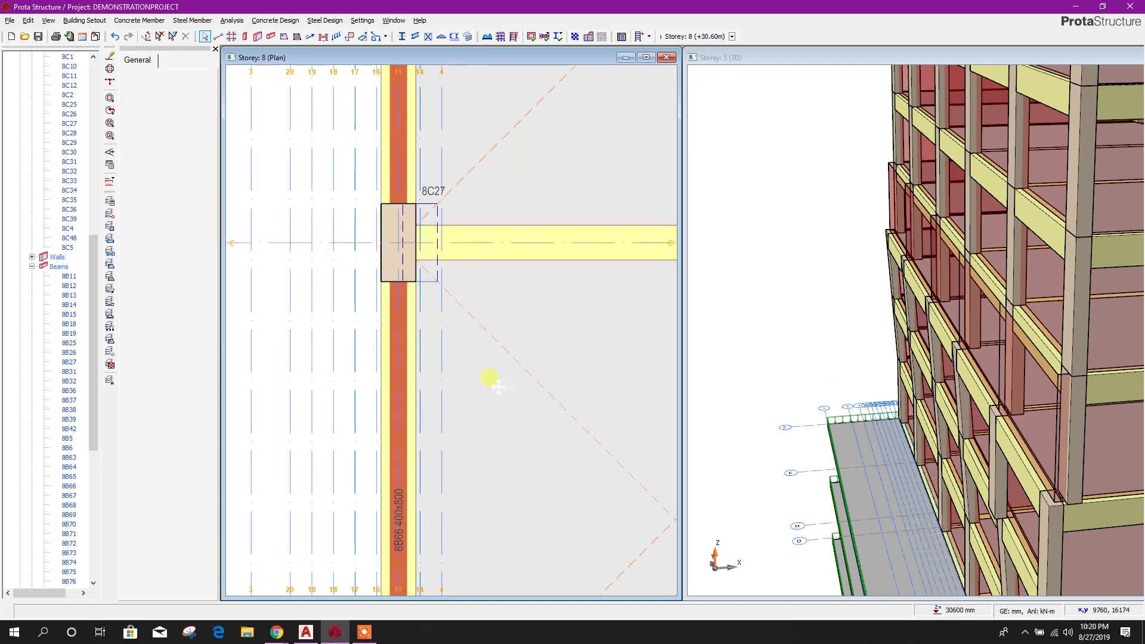
scroll(470, 366, "up", 3)
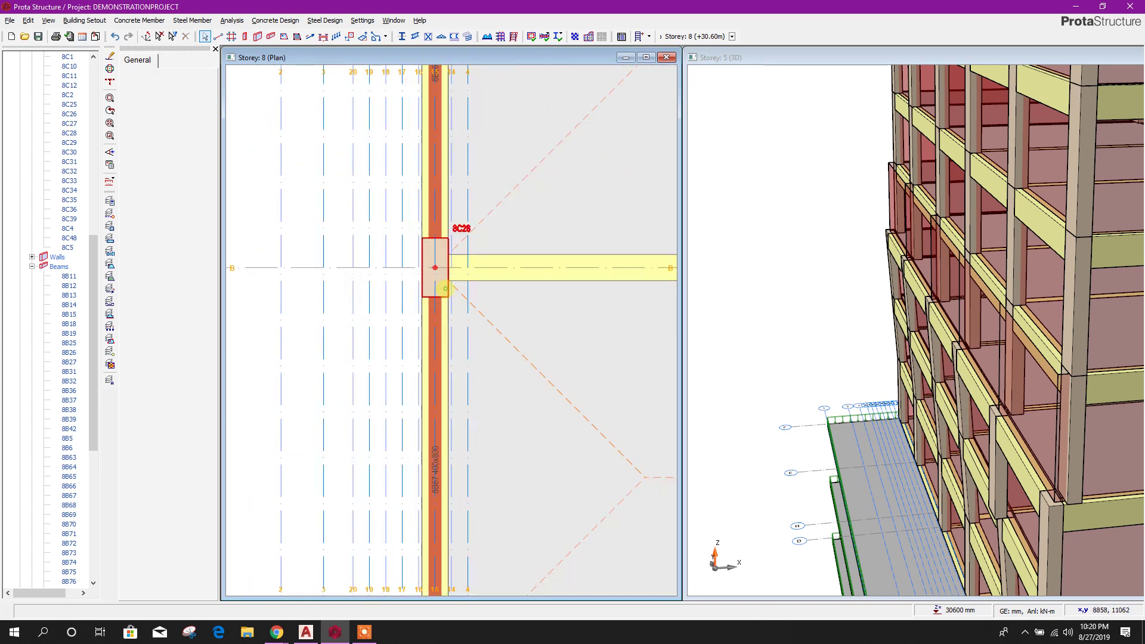
right_click(445, 288)
left_click(476, 295)
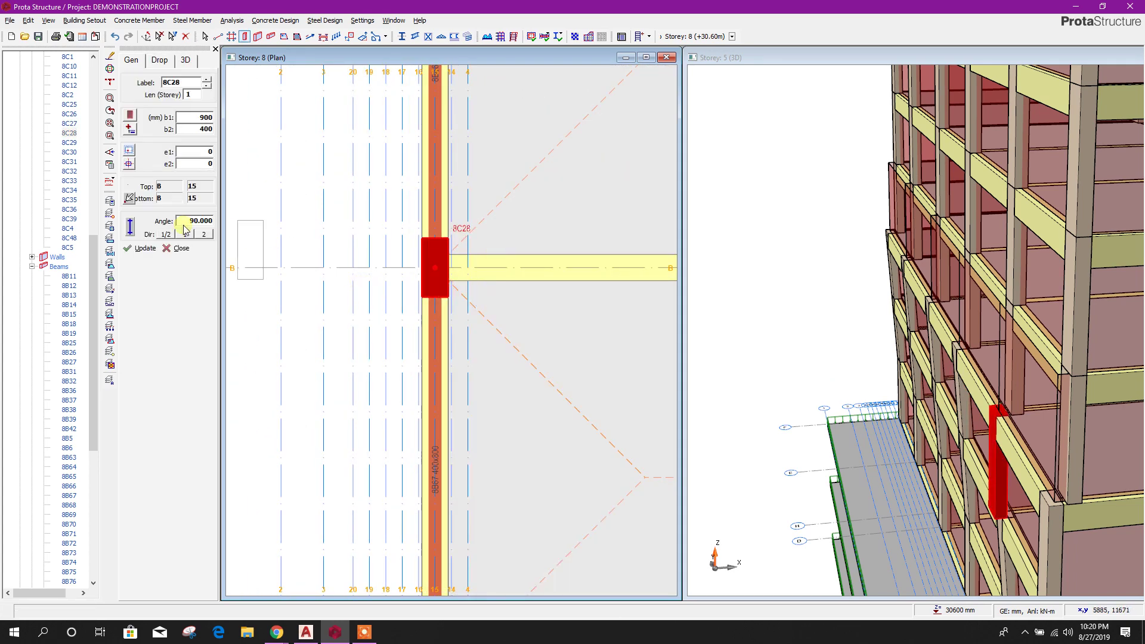
left_click(130, 198)
left_click(452, 270)
- Slope the corner column at axes A/15 by moving its bottom insertion point to axes A/14
scroll(525, 358, "down", 3)
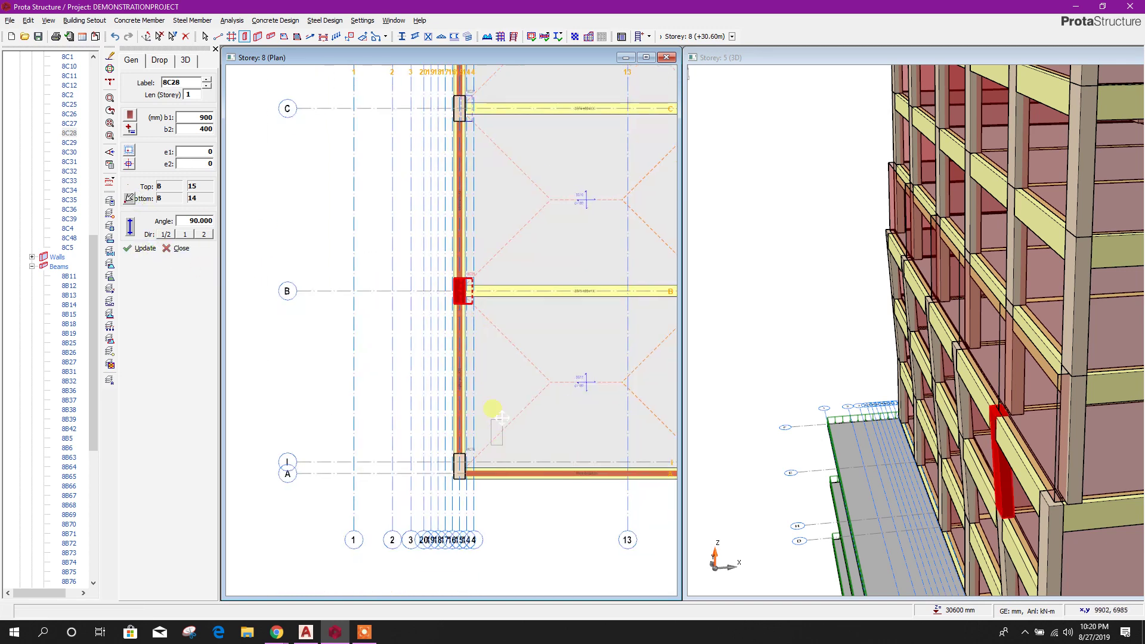
scroll(479, 489, "up", 6)
key("Escape")
right_click(411, 411)
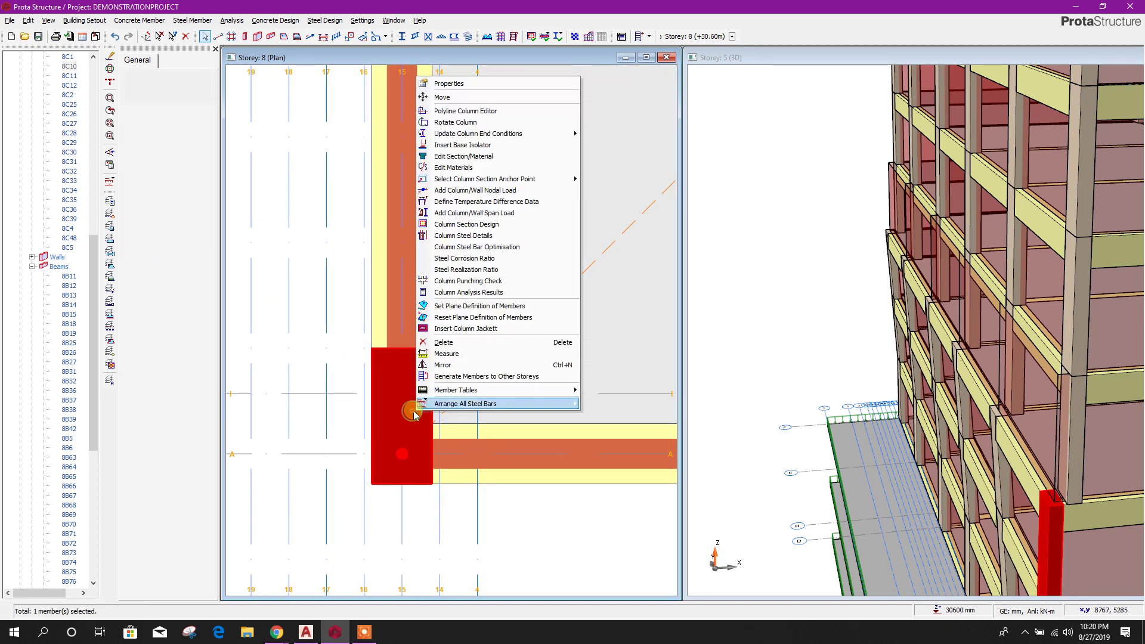
left_click(466, 84)
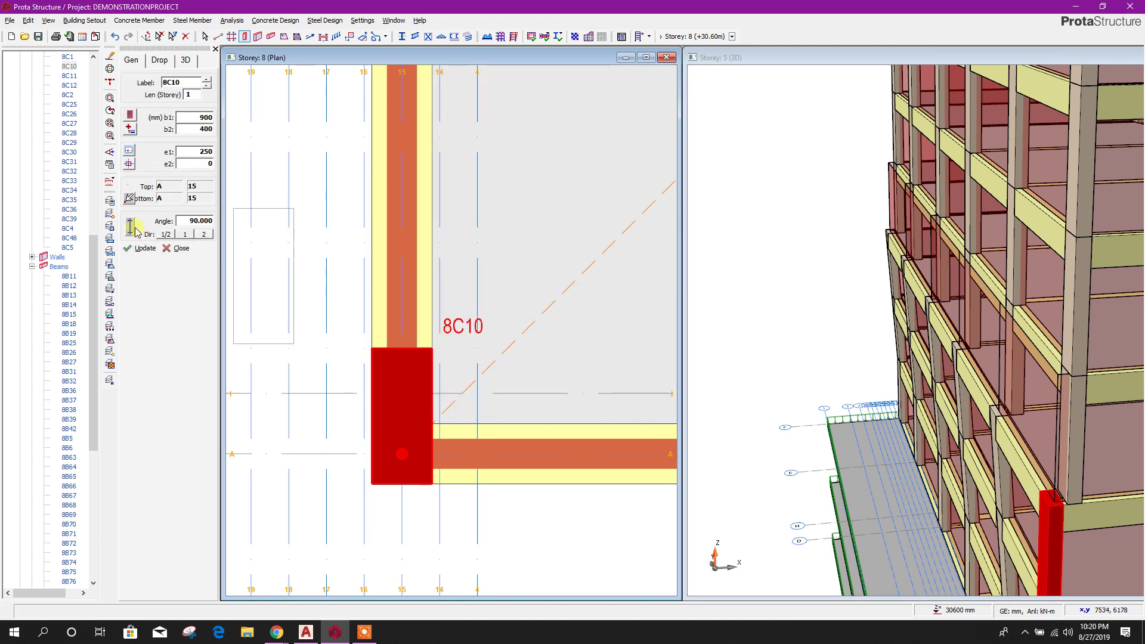
left_click(439, 455)
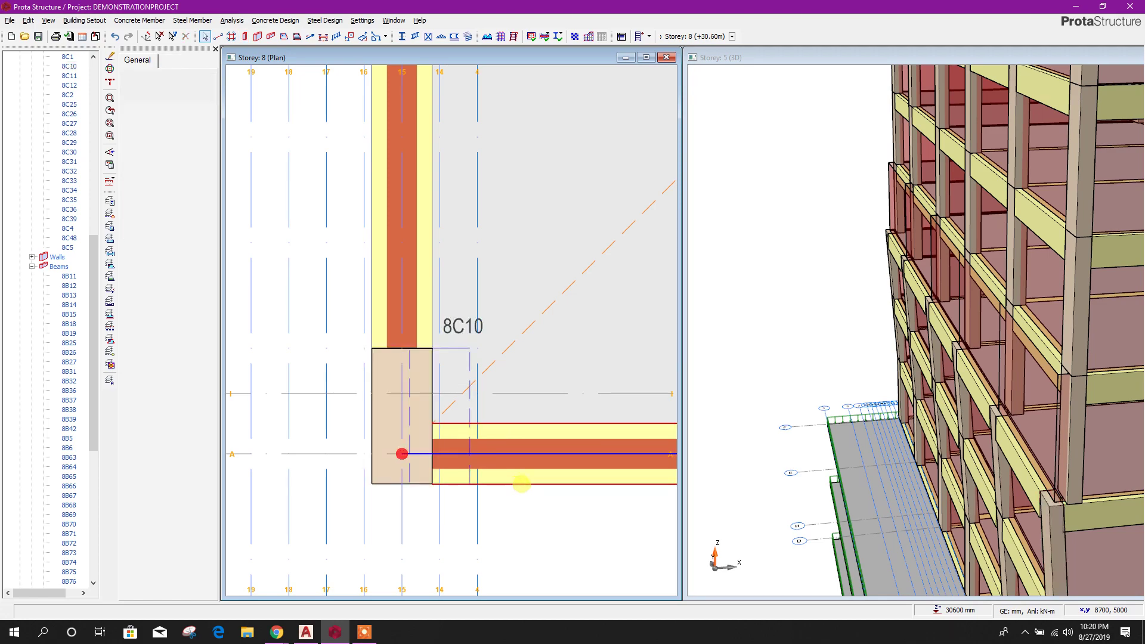
- Examine the inclined edge columns of the facade above storey 5 in the 3D view
scroll(859, 333, "down", 3)
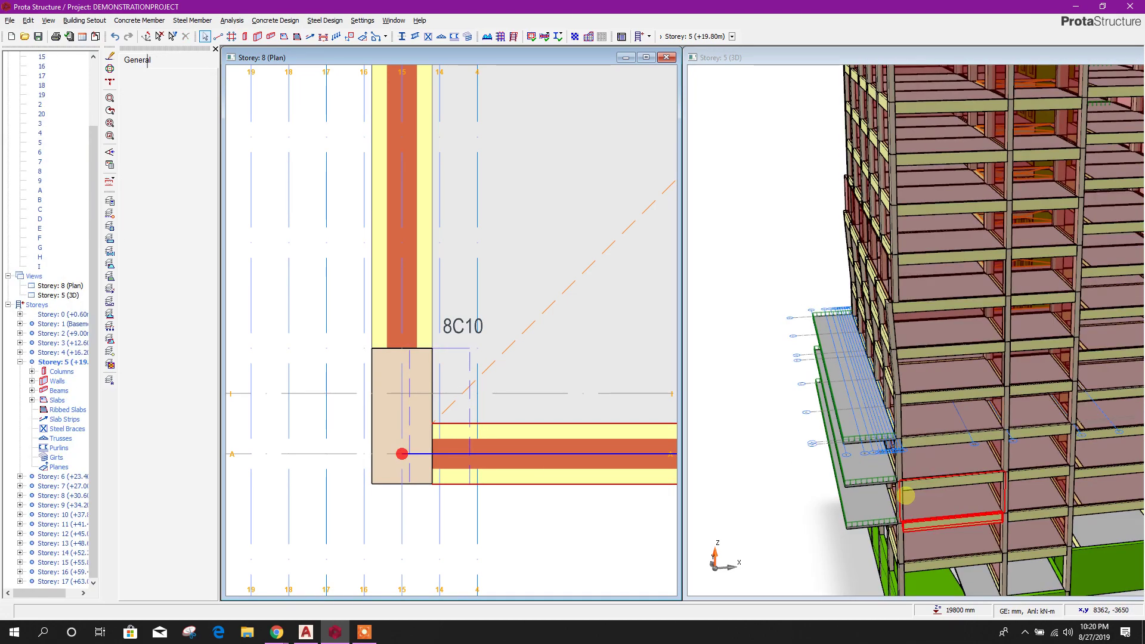
scroll(903, 483, "up", 3)
scroll(827, 414, "down", 2)
middle_click_drag(889, 502, 868, 462)
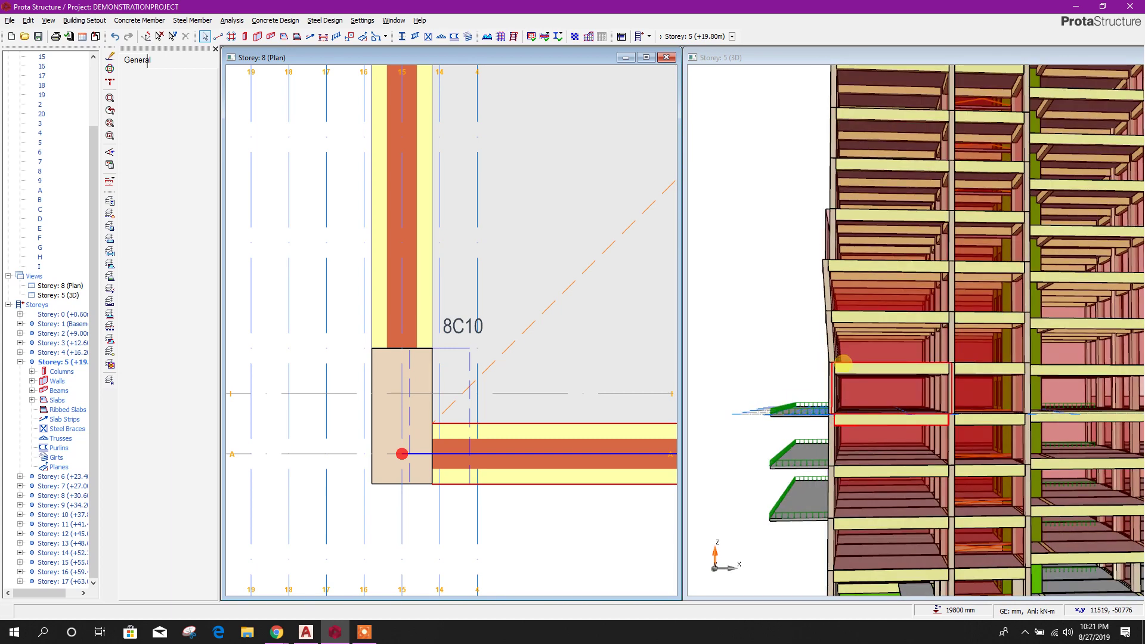
scroll(833, 389, "up", 2)
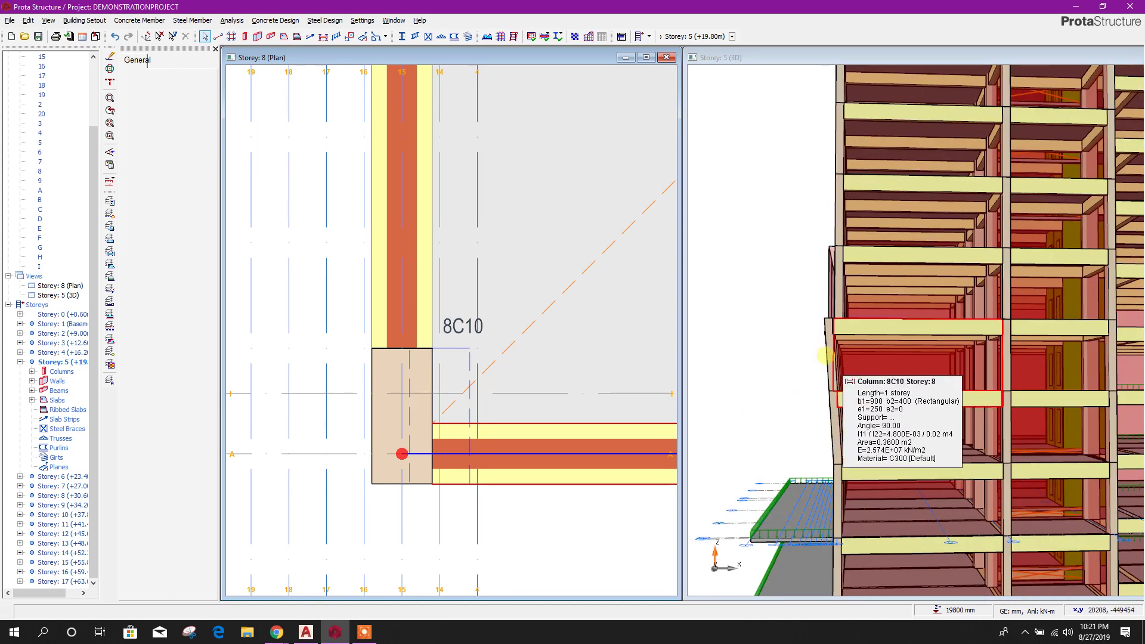
middle_click_drag(795, 338, 799, 360)
right_click(798, 356)
scroll(793, 335, "down", 3)
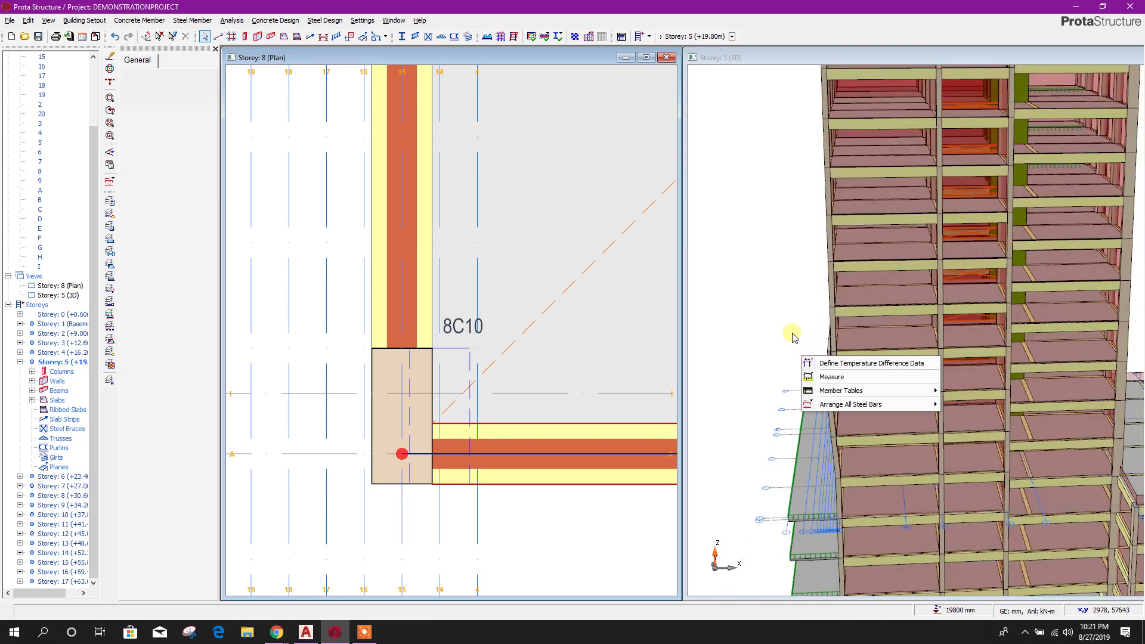
- Examine the storey 8 plan along the facade, checking the column positions against axes 14 to 20
scroll(479, 275, "down", 5)
left_click(574, 438)
middle_click_drag(573, 375, 521, 491)
scroll(521, 491, "down", 5)
middle_click_drag(567, 241, 511, 322)
scroll(461, 156, "up", 4)
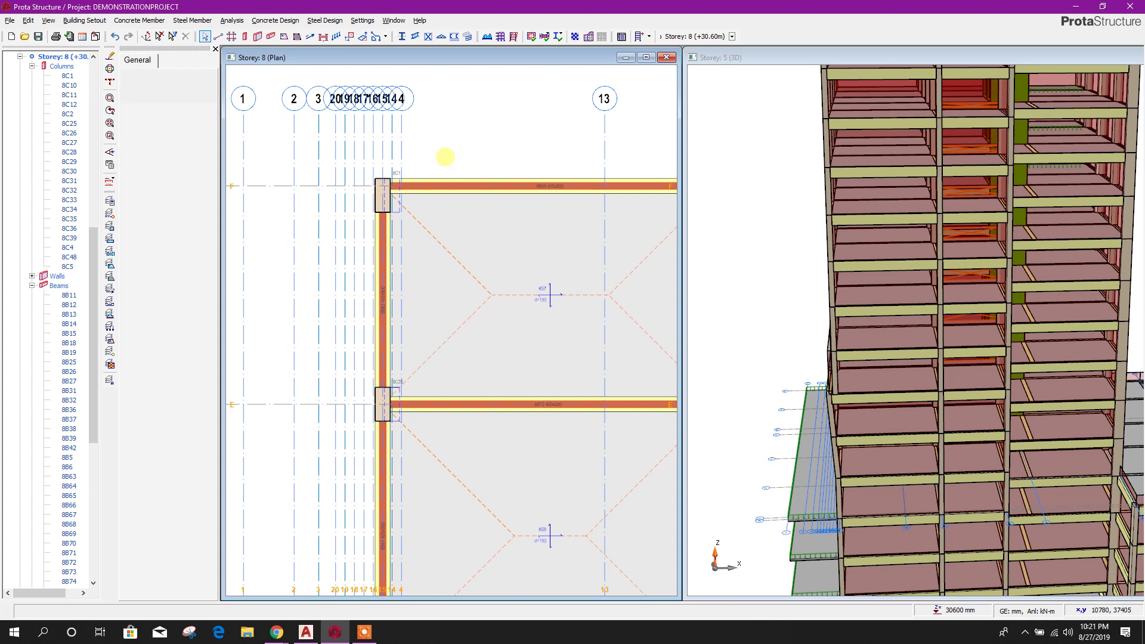
scroll(397, 146, "up", 4)
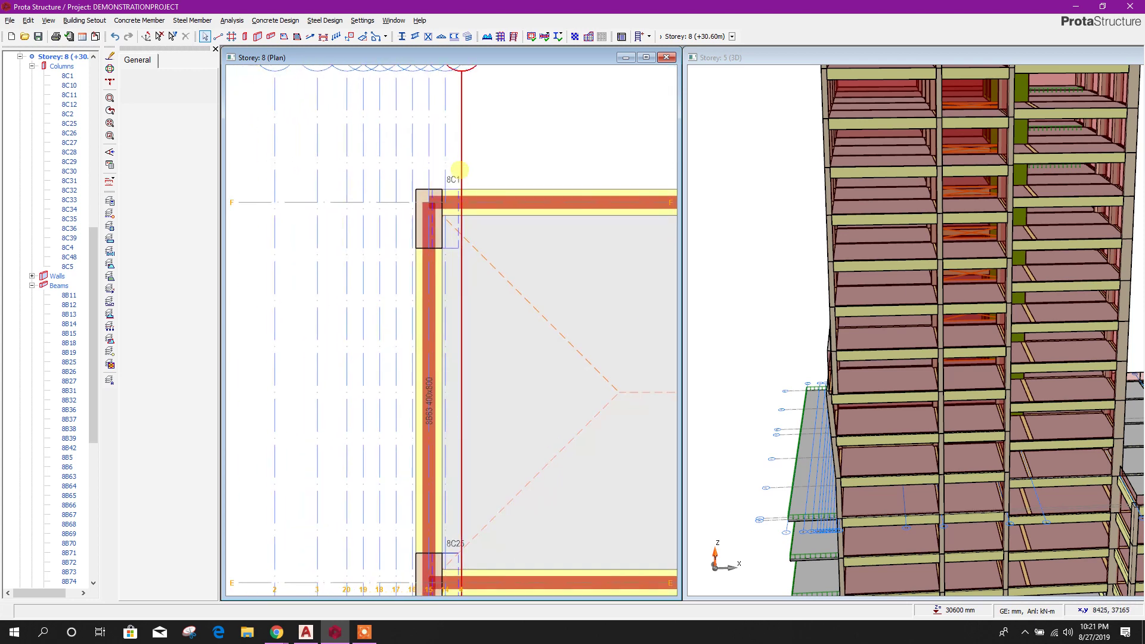
scroll(414, 195, "down", 2)
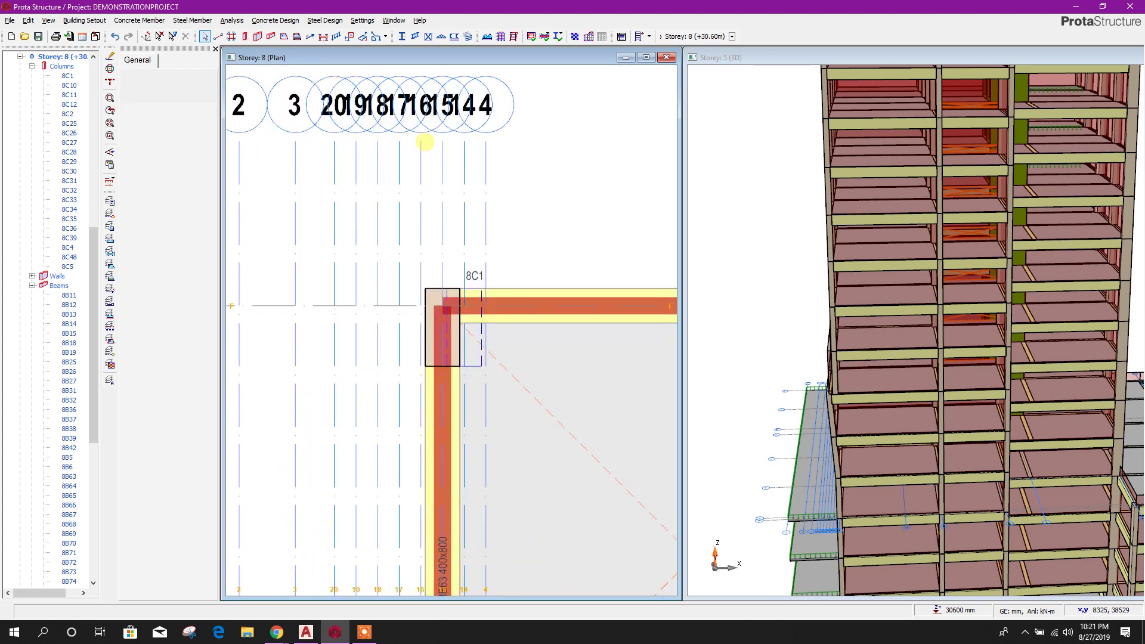
scroll(427, 143, "down", 4)
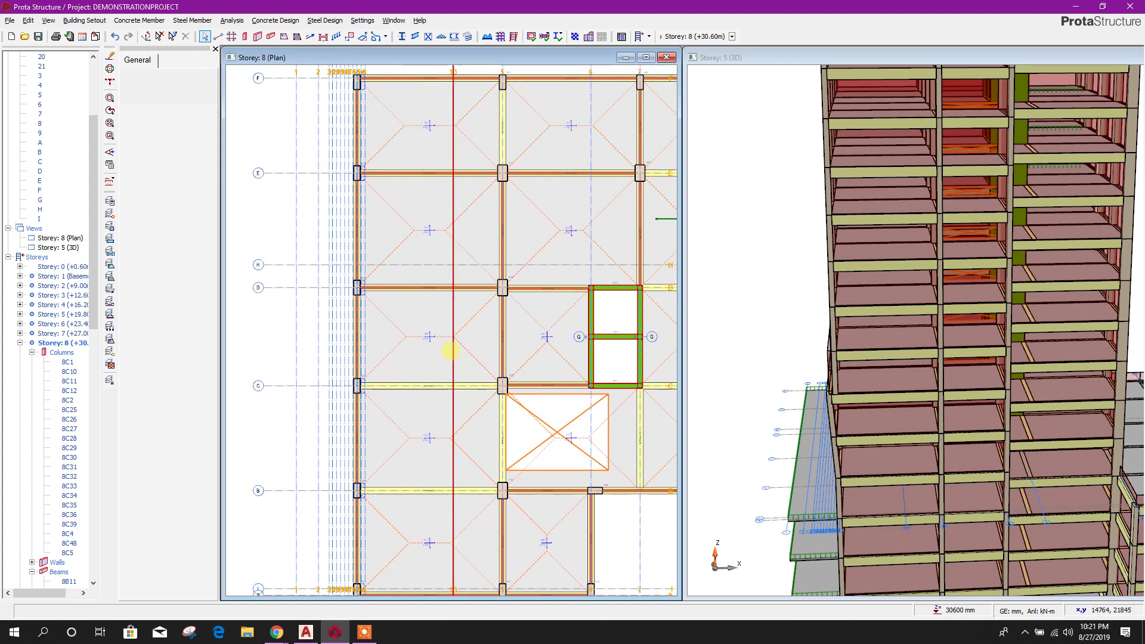
scroll(444, 382, "down", 2)
scroll(436, 328, "up", 2)
- Collapse the Storey 8 and Axes branches in the structure tree
left_click(20, 343)
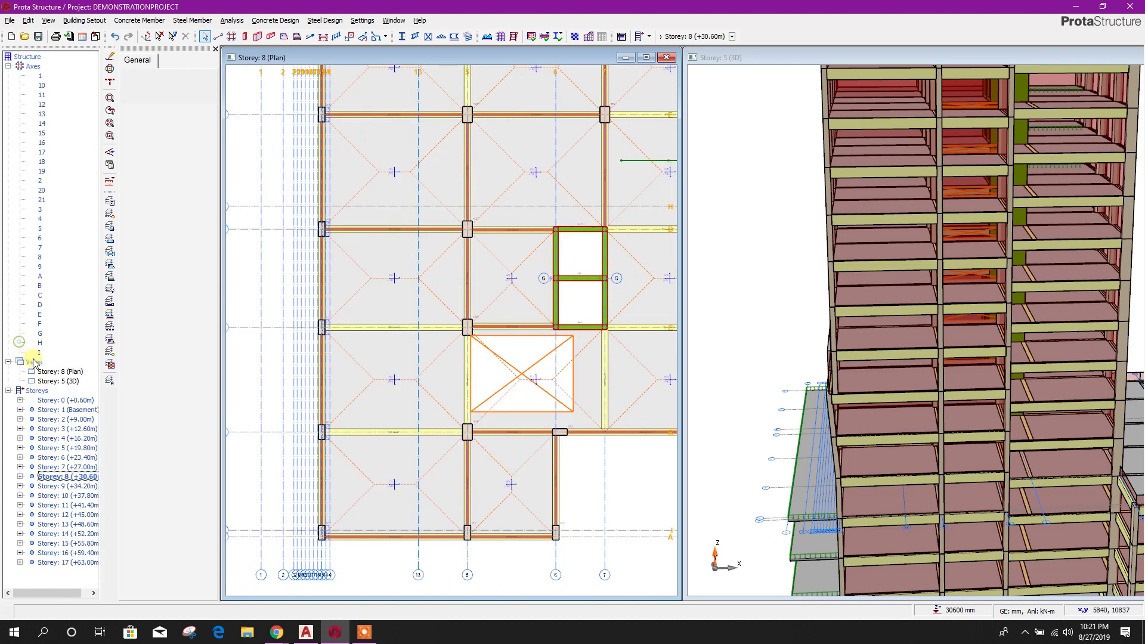
scroll(76, 353, "down", 1)
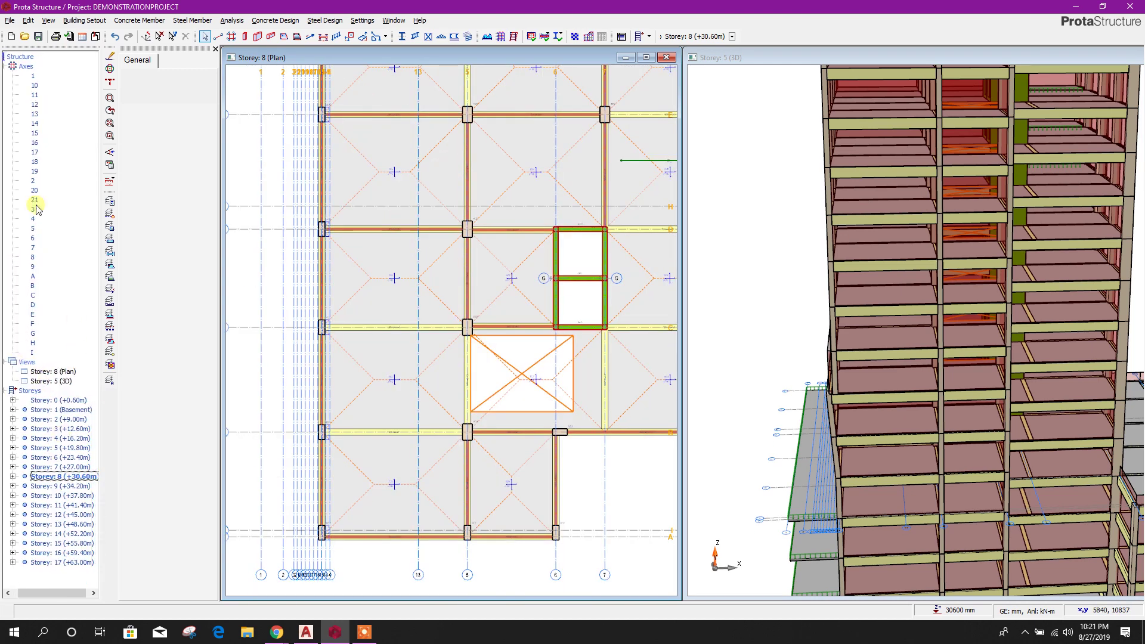
double_click(7, 69)
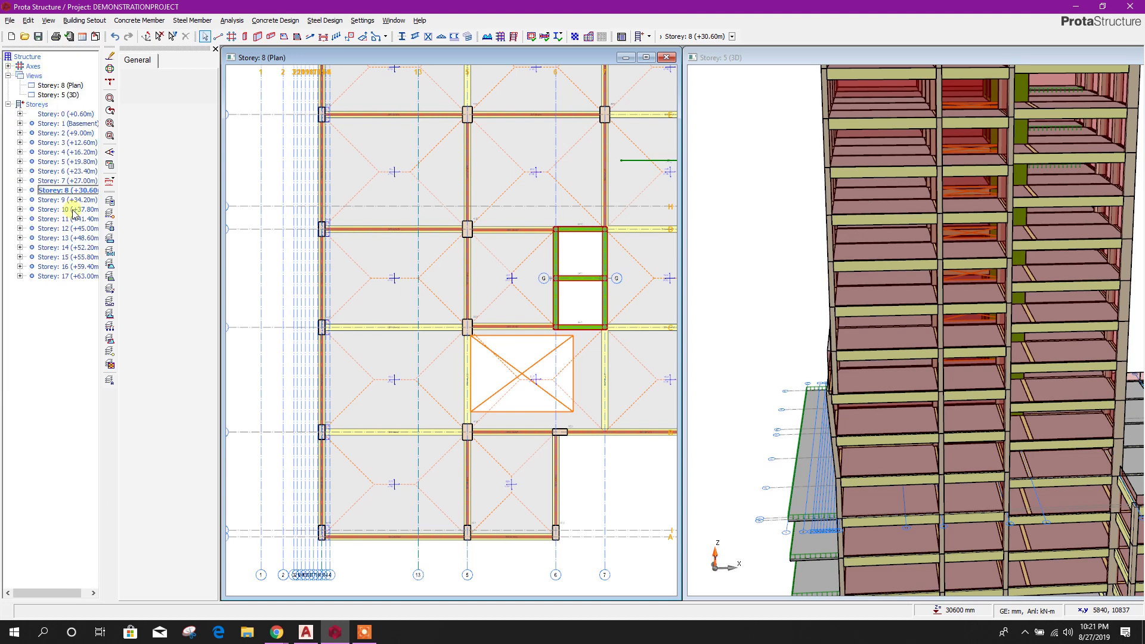
- Open the Storey 9 plan and move the corner column at axes F/4 to axes F/16
double_click(77, 203)
scroll(455, 258, "up", 5)
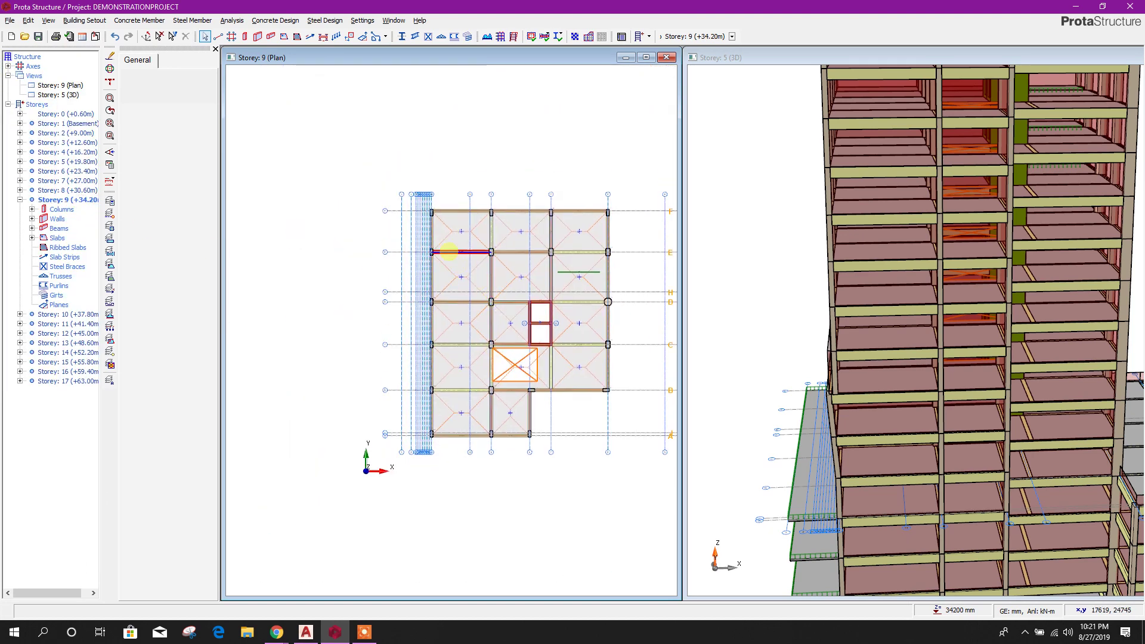
scroll(422, 198, "up", 2)
left_click(418, 174)
right_click(430, 173)
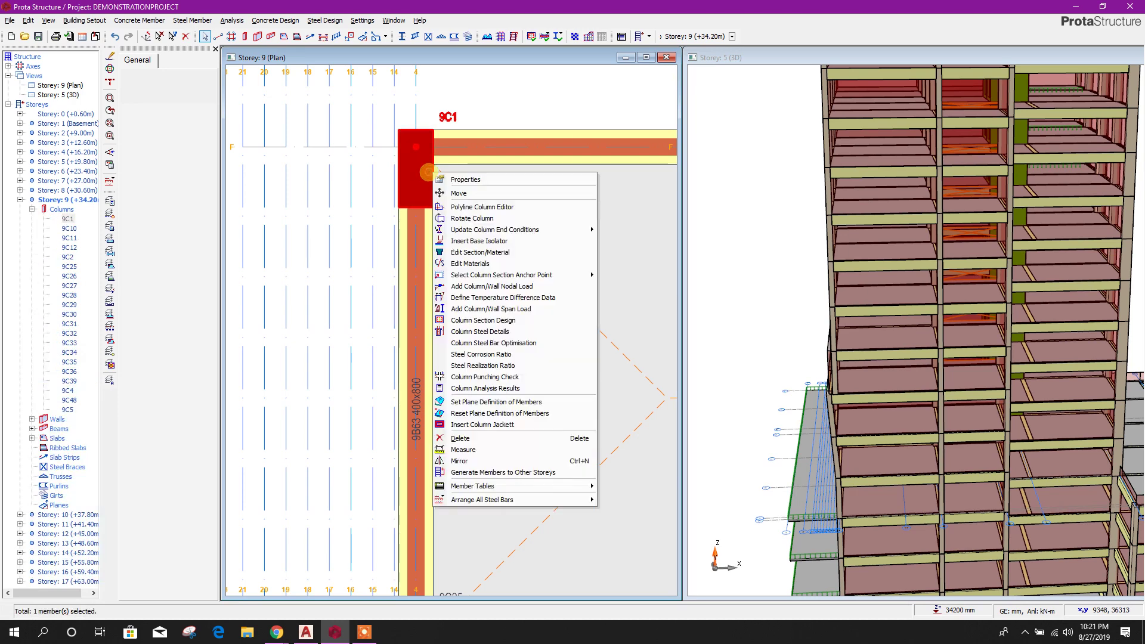
left_click(465, 192)
left_click(351, 147)
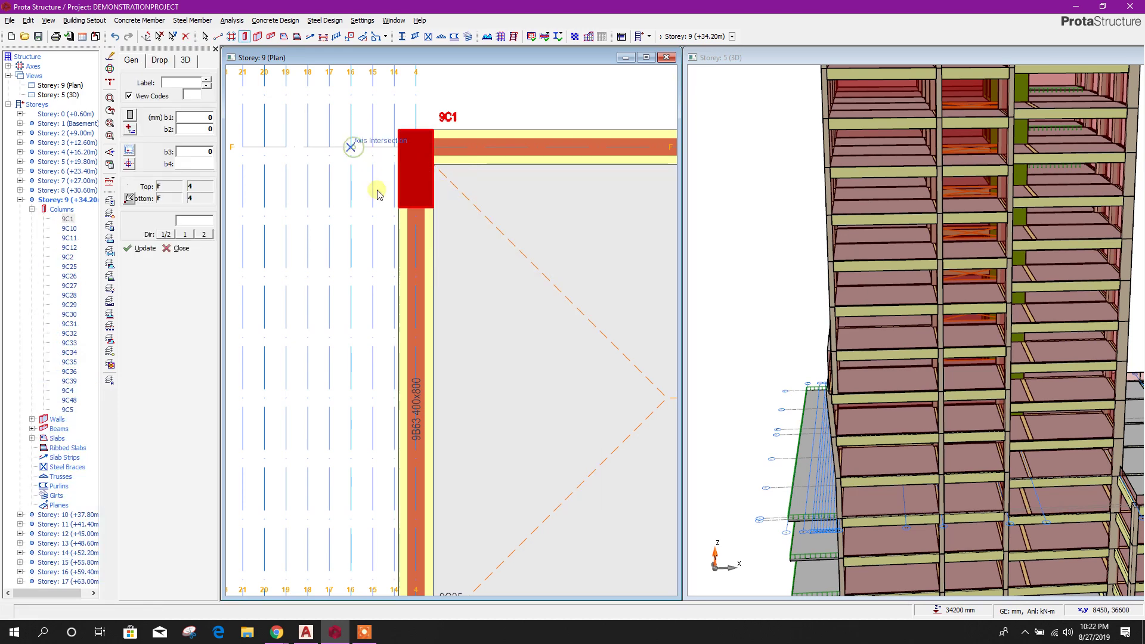
- Examine the relocated corner column on Storey 9 against axes 4 and 14 to 18
scroll(385, 197, "down", 3)
scroll(394, 196, "up", 8)
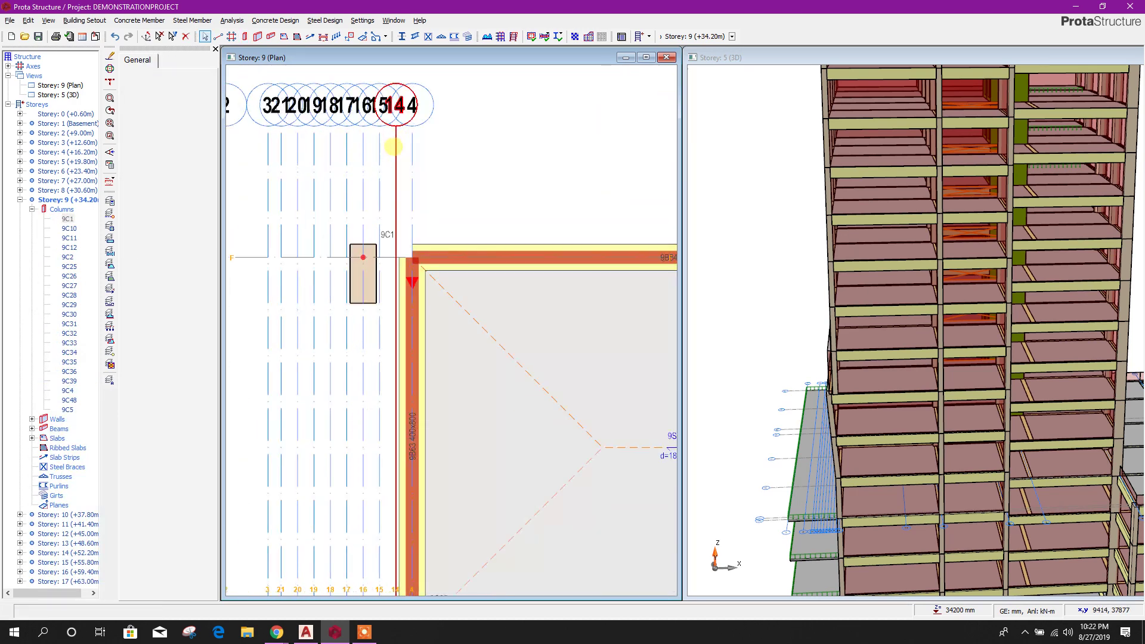
scroll(417, 312, "down", 2)
middle_click_drag(358, 379, 409, 332)
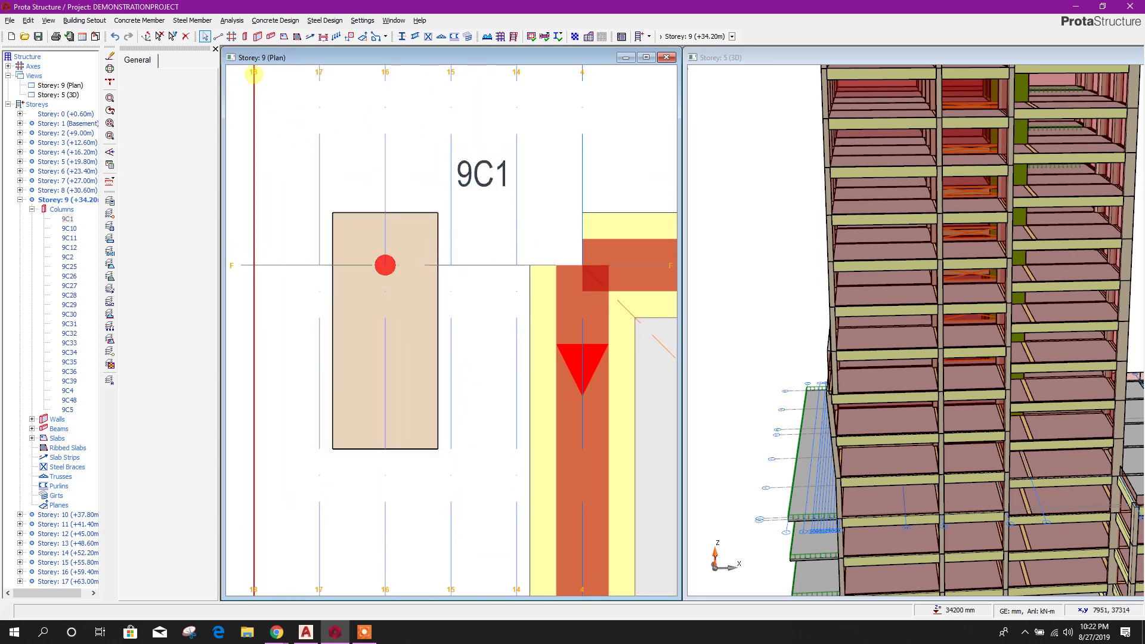
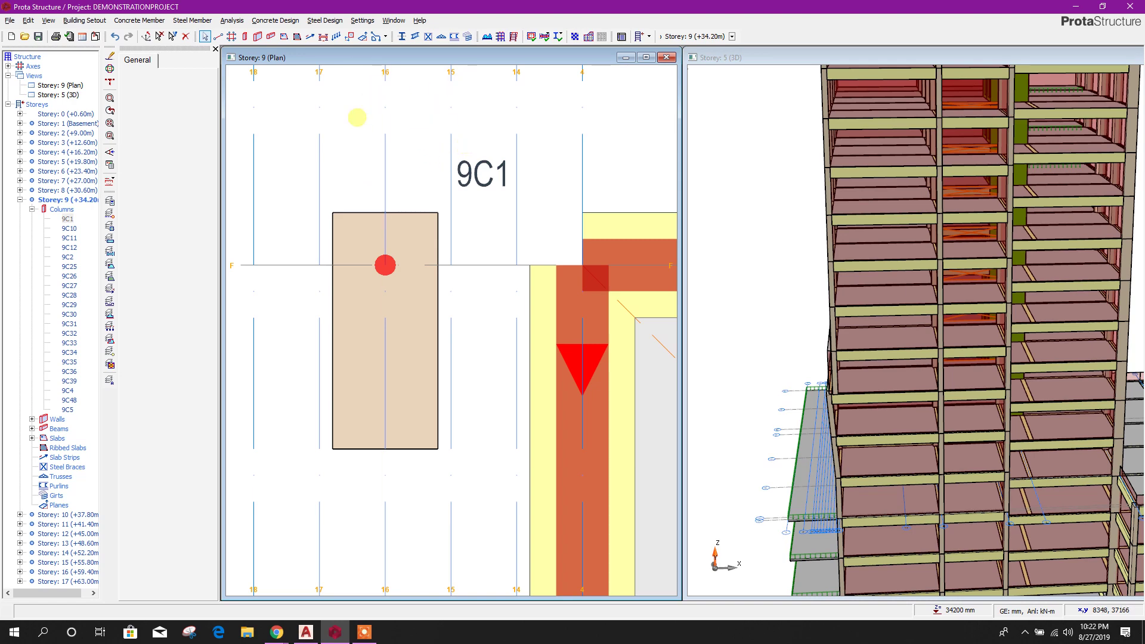
scroll(395, 238, "down", 2)
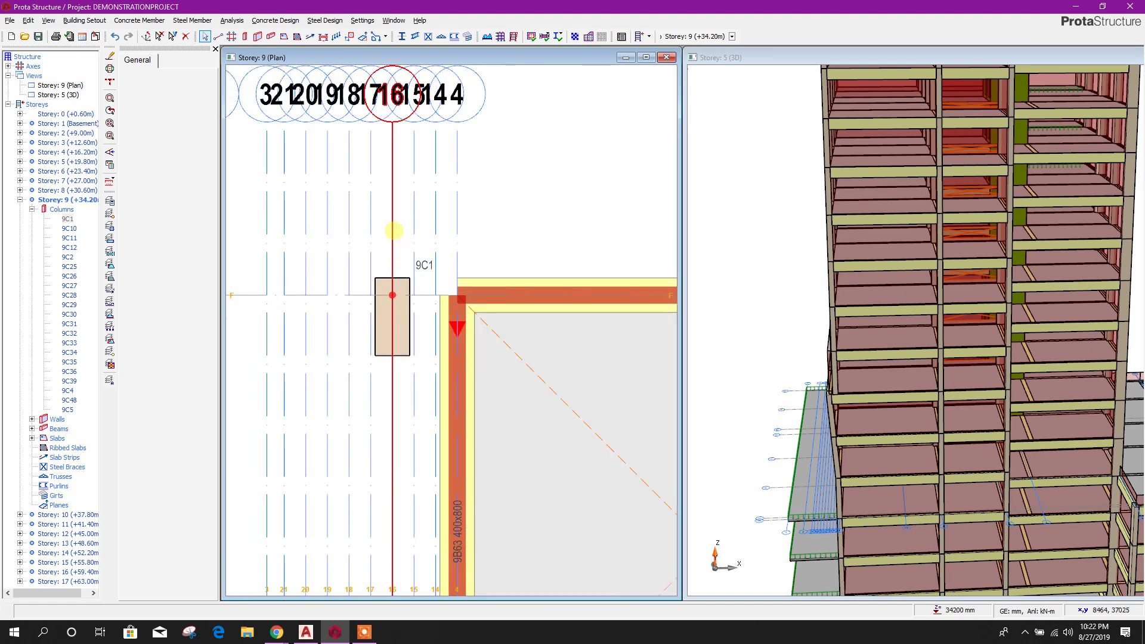
scroll(396, 128, "up", 5)
middle_click_drag(406, 524, 391, 302)
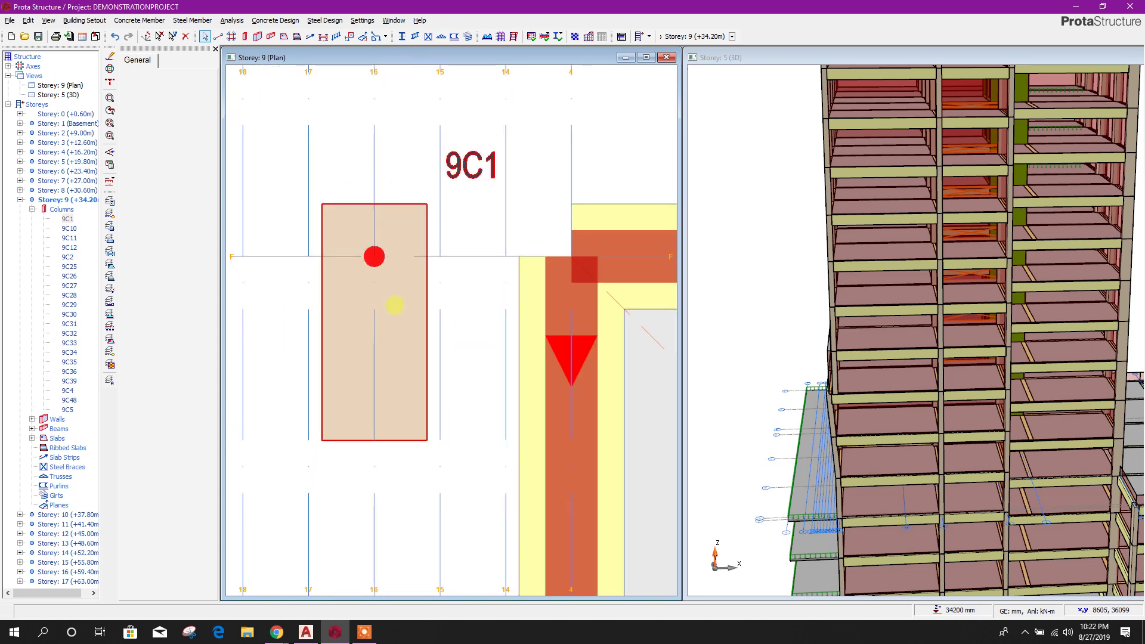
scroll(391, 303, "up", 2)
scroll(389, 243, "down", 1)
middle_click_drag(402, 166, 431, 217)
scroll(441, 227, "down", 1)
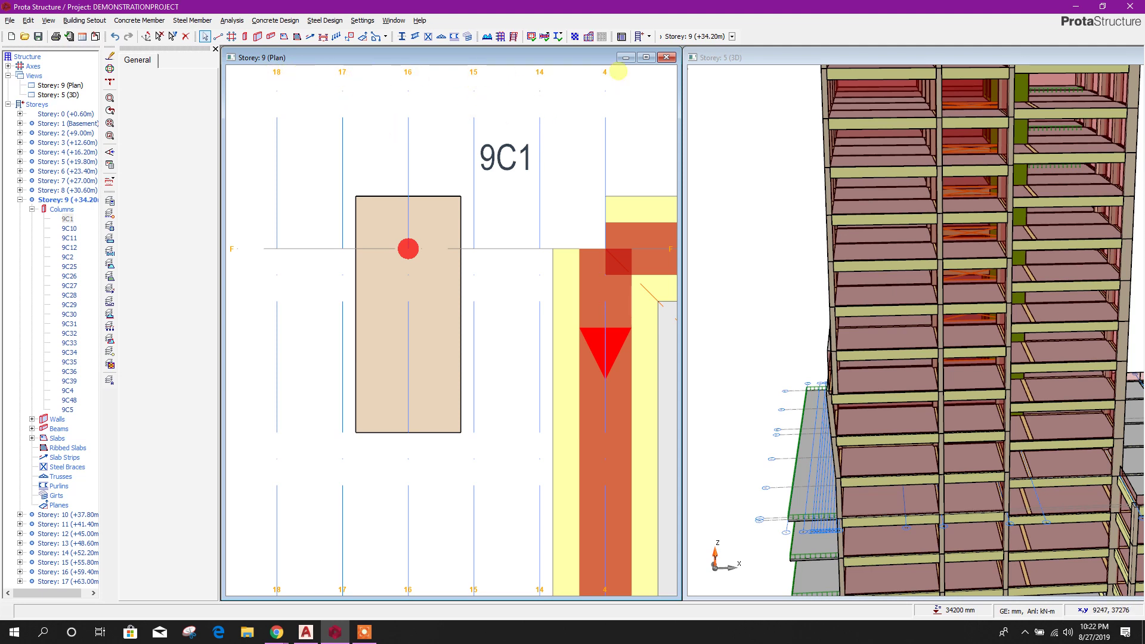
- Move the Storey 9 edge column at axes E/4 to axes E/16
scroll(475, 358, "down", 3)
mouse_move(475, 358)
middle_mouse_down()
mouse_move(458, 289)
mouse_move(453, 125)
middle_mouse_up()
mouse_move(449, 497)
middle_mouse_down()
mouse_move(433, 300)
mouse_move(439, 366)
mouse_move(462, 424)
middle_mouse_up()
right_click(485, 398)
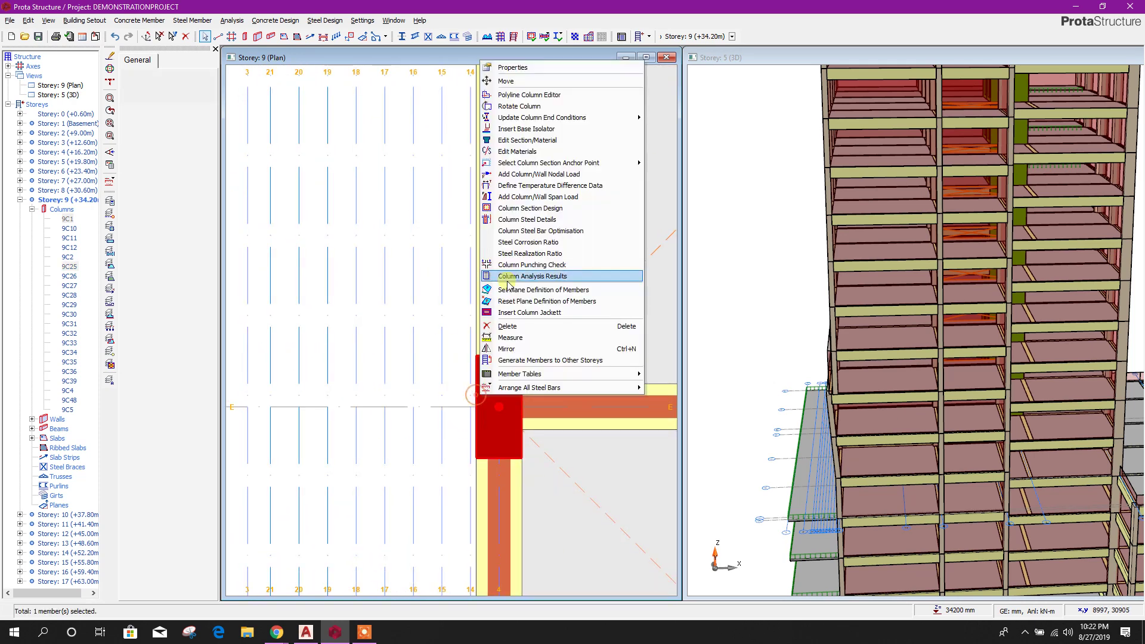
left_click(506, 81)
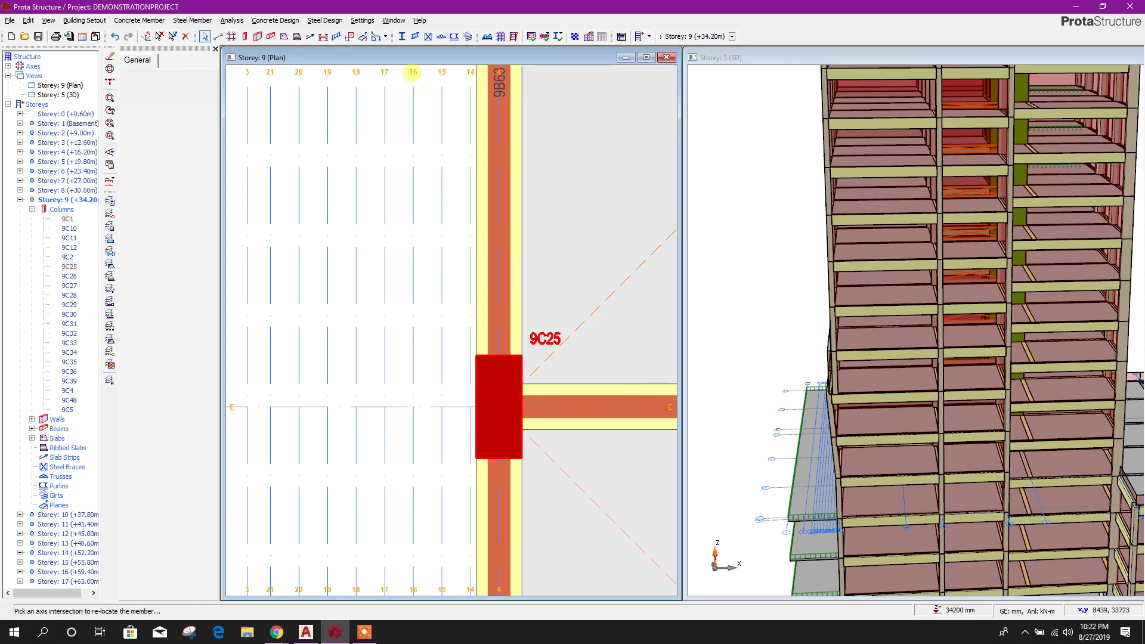
left_click(412, 407)
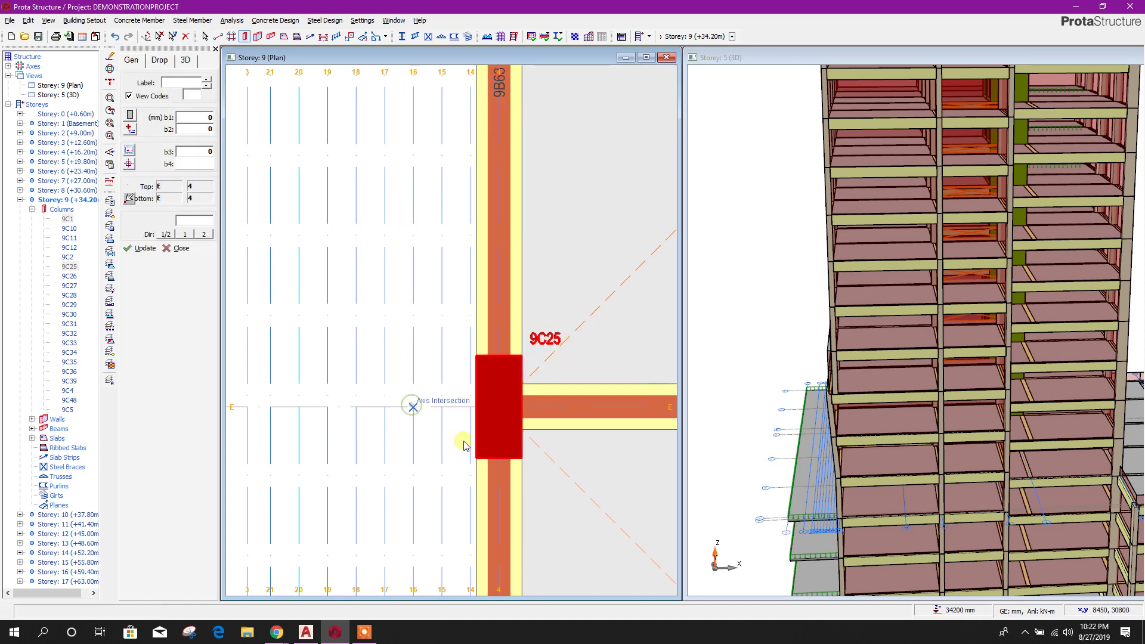
- Move the Storey 9 edge column at axes D/4 to axes D/16
scroll(412, 360, "down", 2)
middle_click_drag(442, 559, 447, 404)
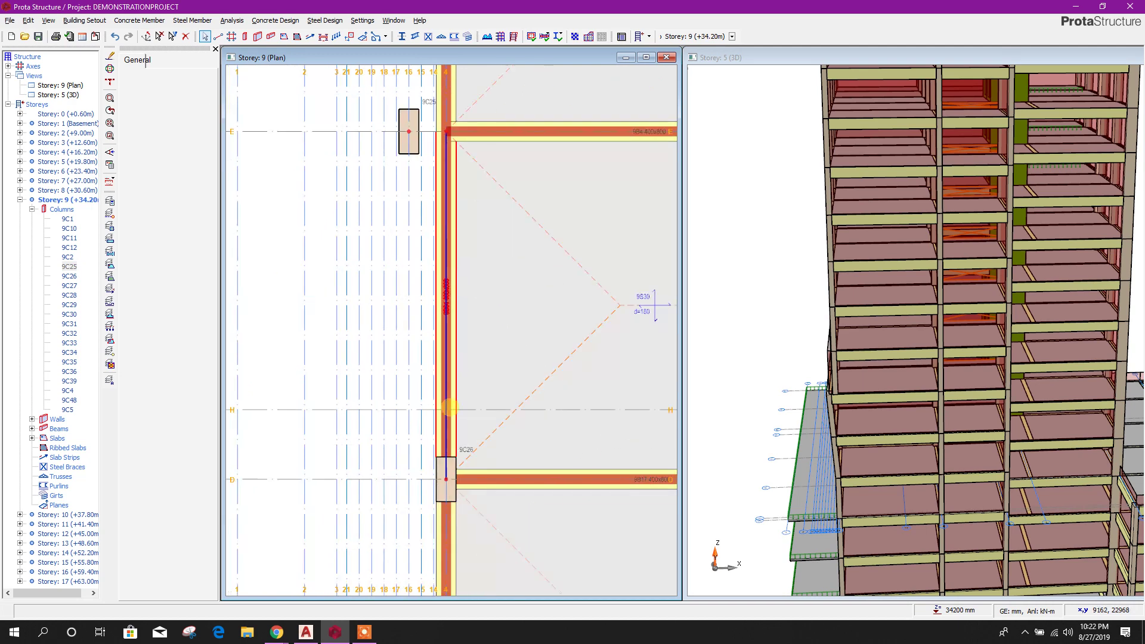
scroll(437, 507, "up", 3)
right_click(444, 472)
left_click(469, 159)
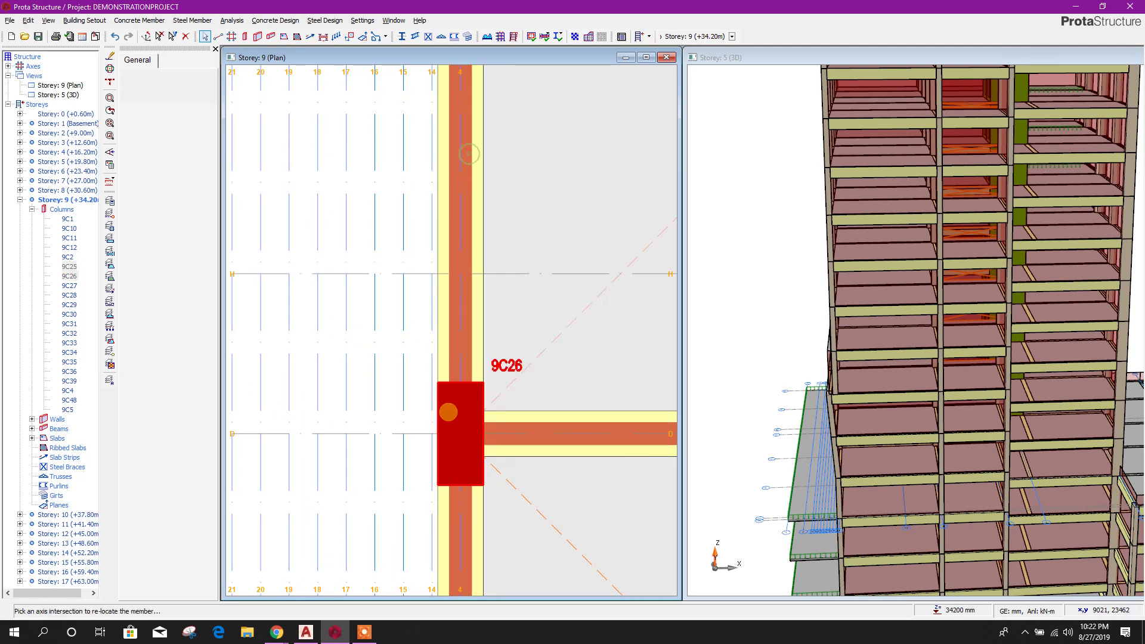
left_click(374, 434)
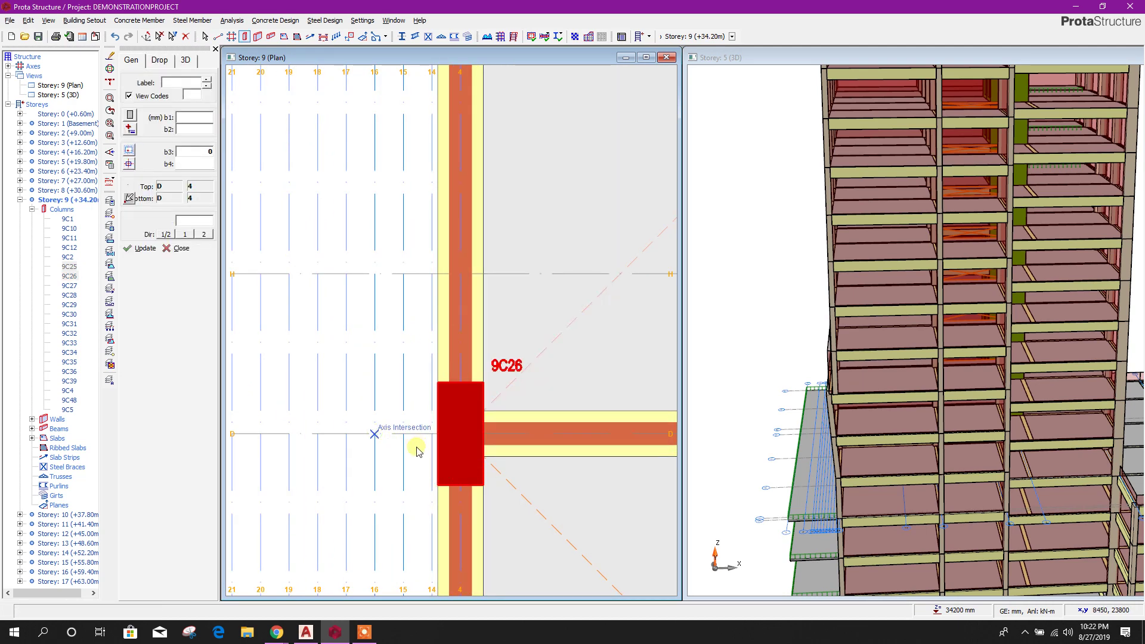
- Start relocating the Storey 9 edge column at axes C/4
scroll(430, 347, "down", 3)
scroll(426, 482, "down", 1)
middle_click_drag(426, 482, 440, 224)
scroll(449, 446, "up", 2)
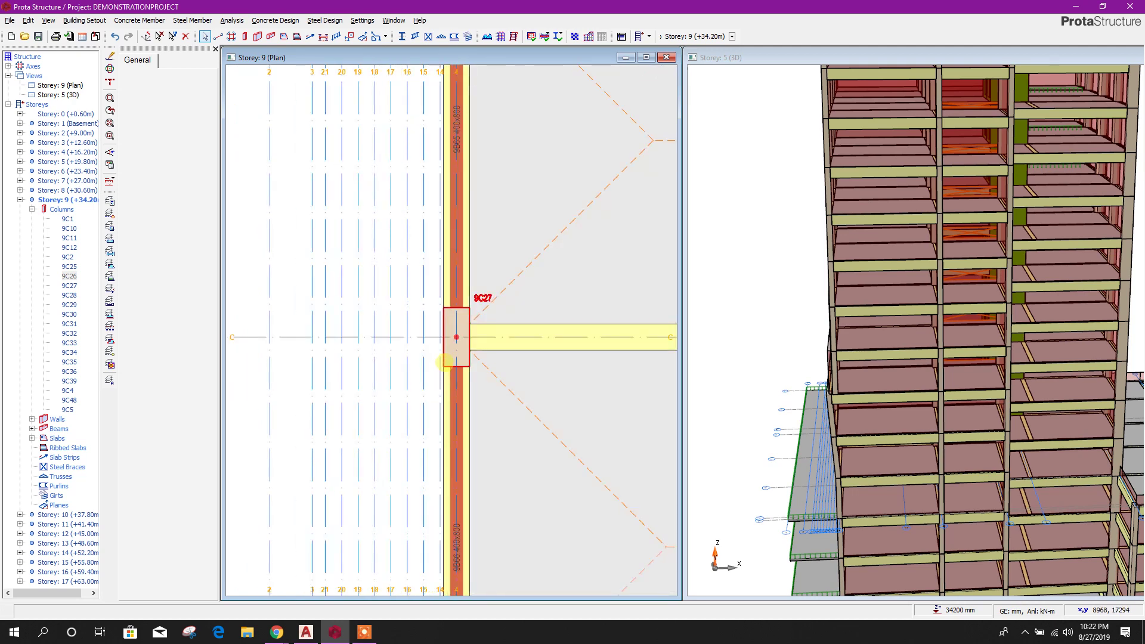
right_click(444, 363)
left_click(486, 50)
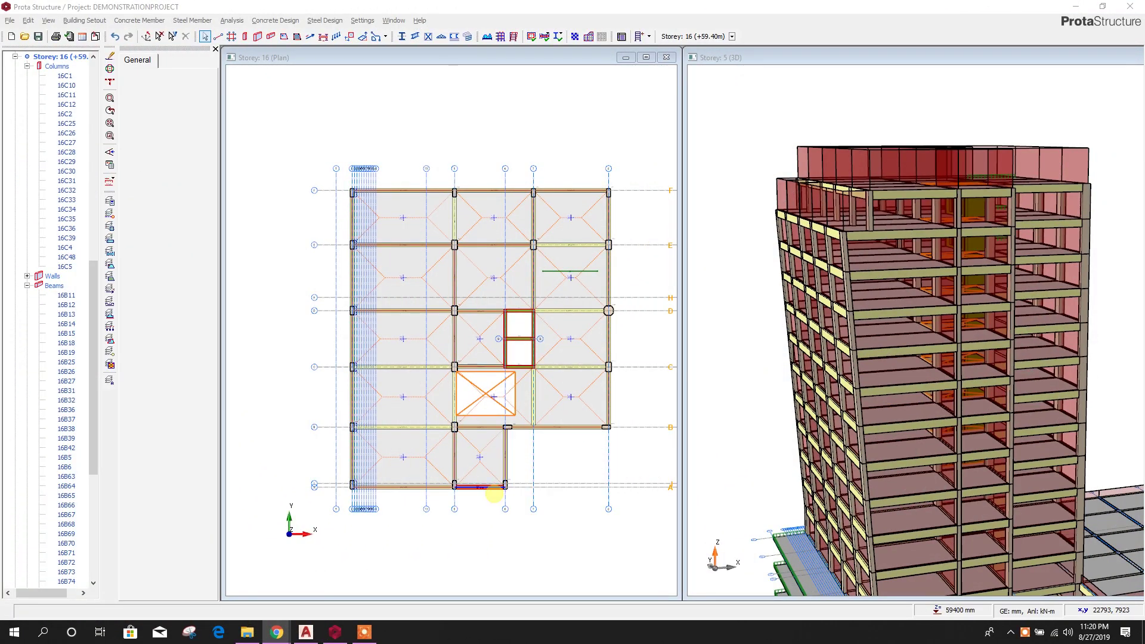
- Examine the top of the inclined facade in 3D and compare it with the LEVEL-15 elevation in AutoCAD
left_click(510, 519)
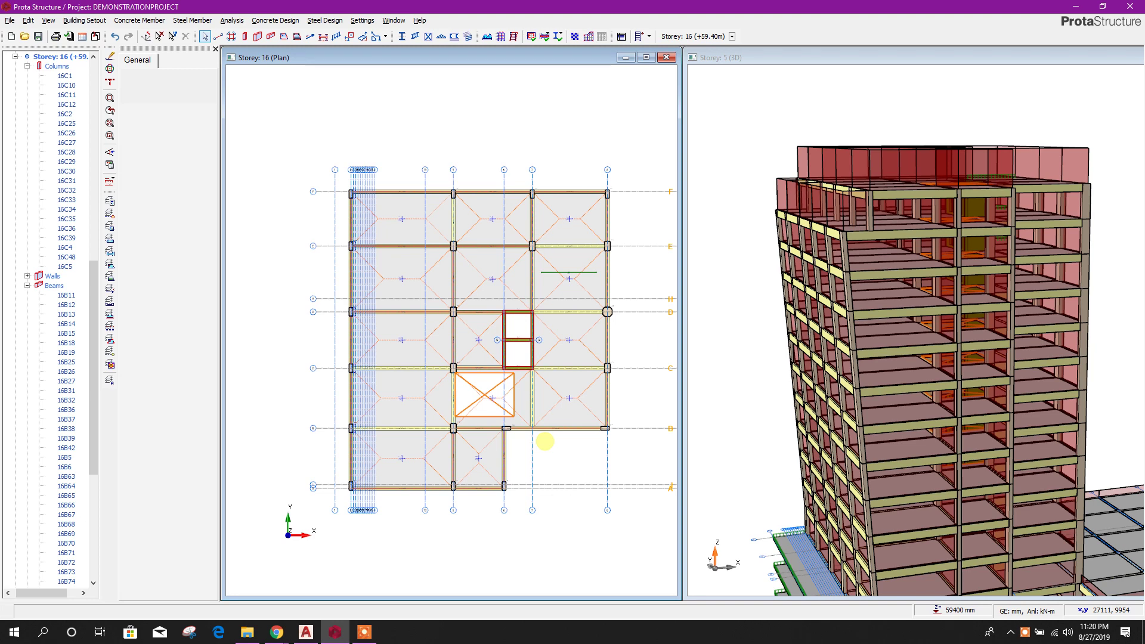
scroll(847, 236, "up", 2)
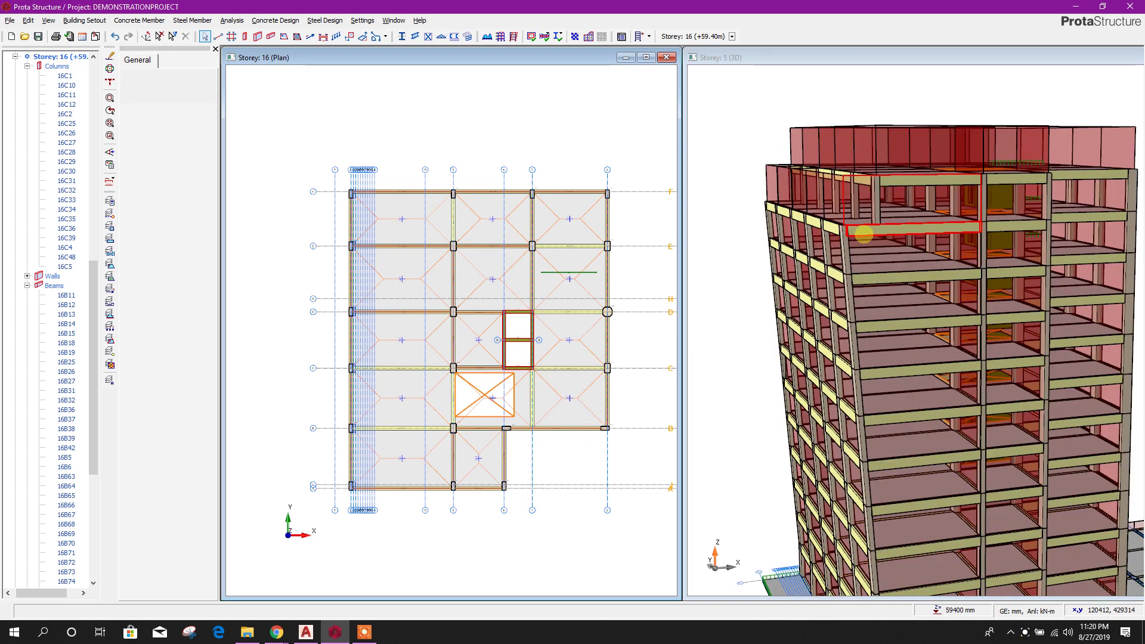
left_click(306, 632)
scroll(489, 298, "down", 5)
middle_click_drag(543, 173, 522, 350)
scroll(500, 275, "up", 6)
middle_click_drag(516, 413, 503, 300)
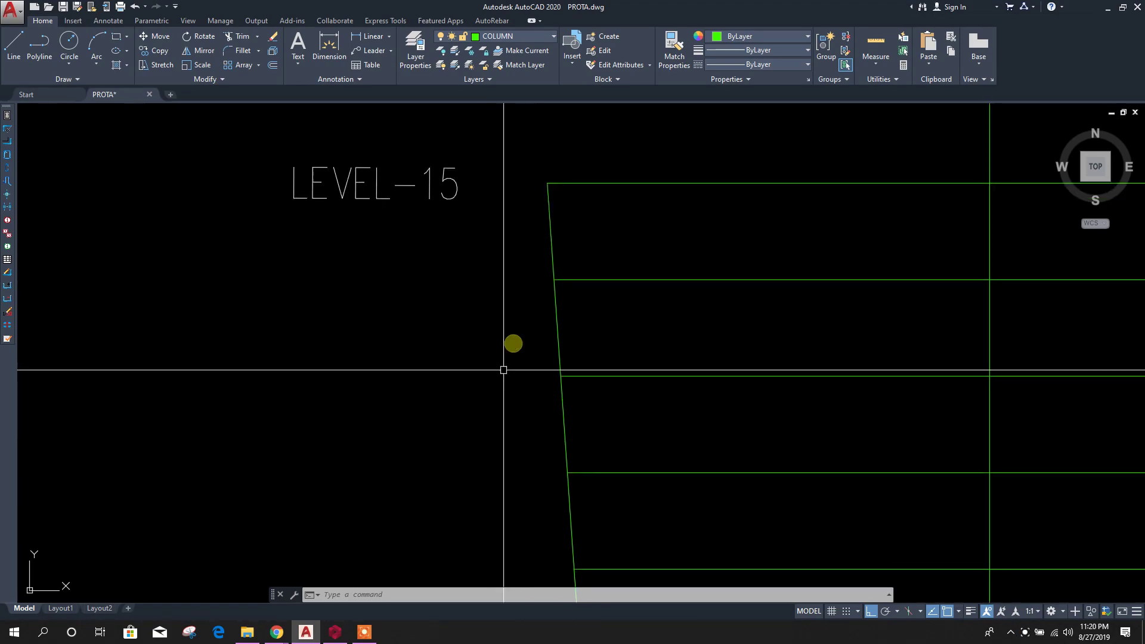
- Return to Prota Structure and open the Storey 17 plan
left_click(338, 636)
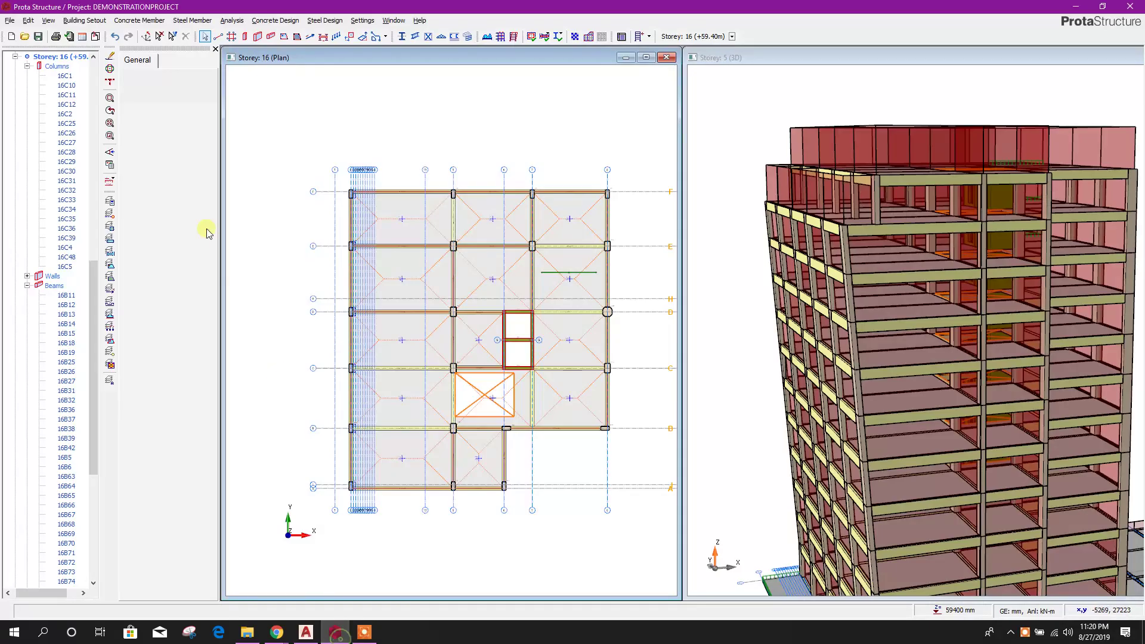
left_click(16, 56)
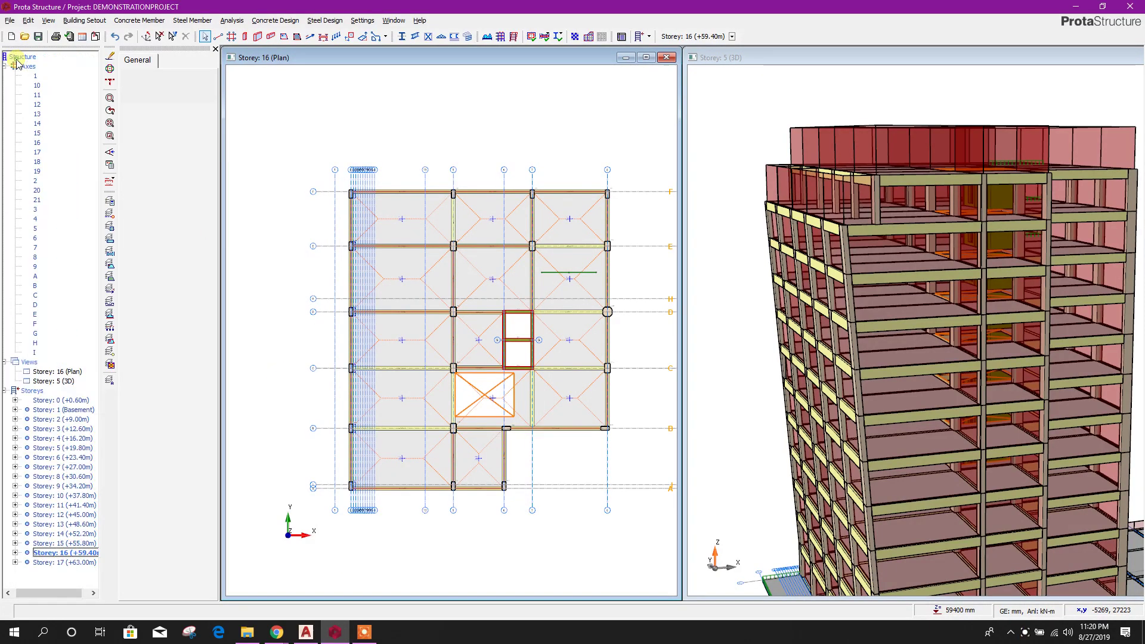
double_click(62, 563)
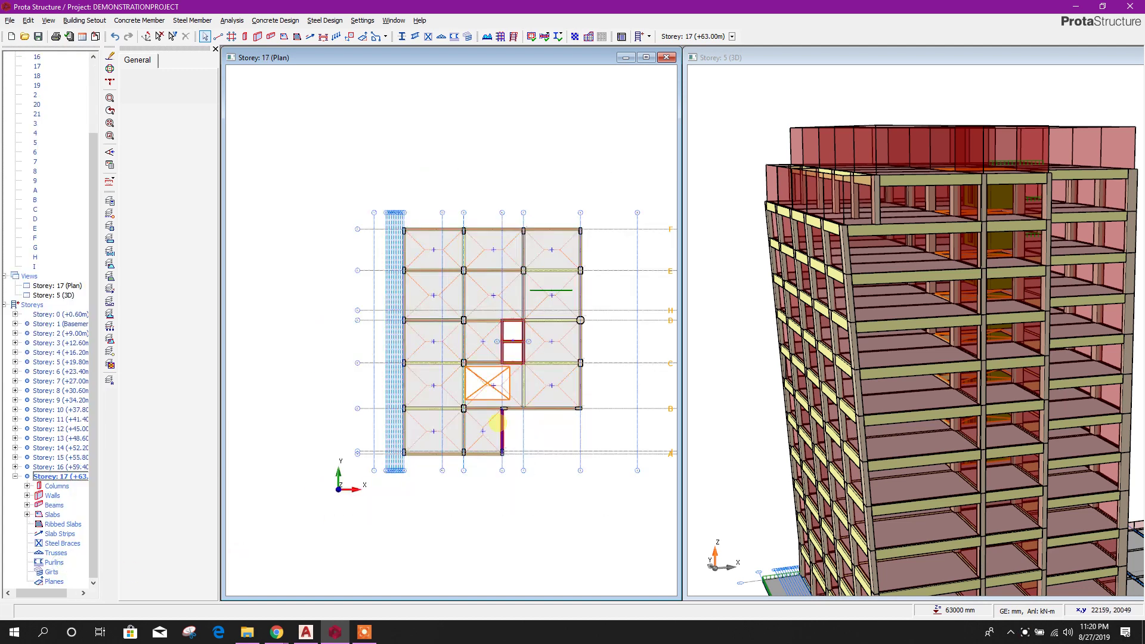
scroll(494, 463, "up", 1)
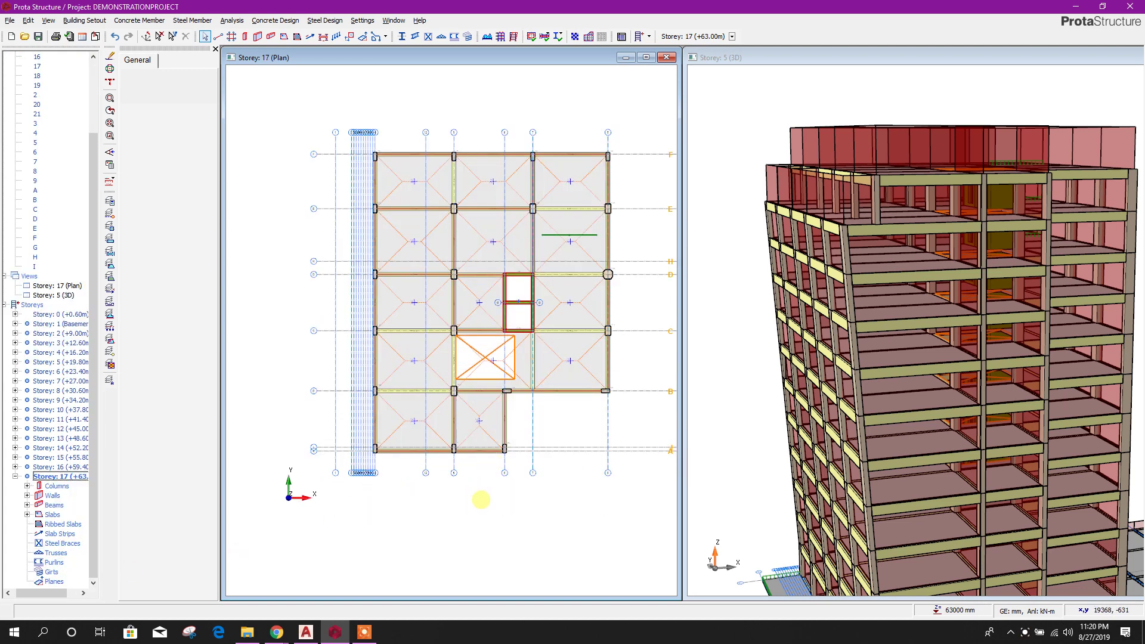
- Delete the Storey 17 columns, beams and slabs between the facade edge at axis 4 and the core walls
left_click_drag(480, 459, 371, 141)
scroll(519, 273, "up", 3)
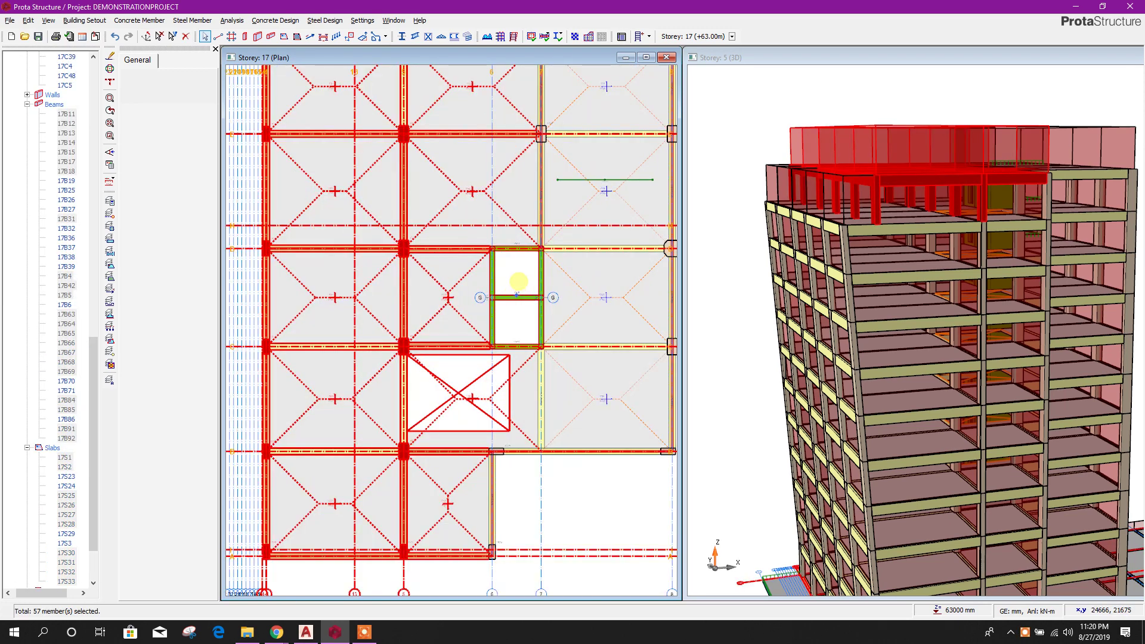
key("Delete")
left_click(541, 199)
left_click(618, 198)
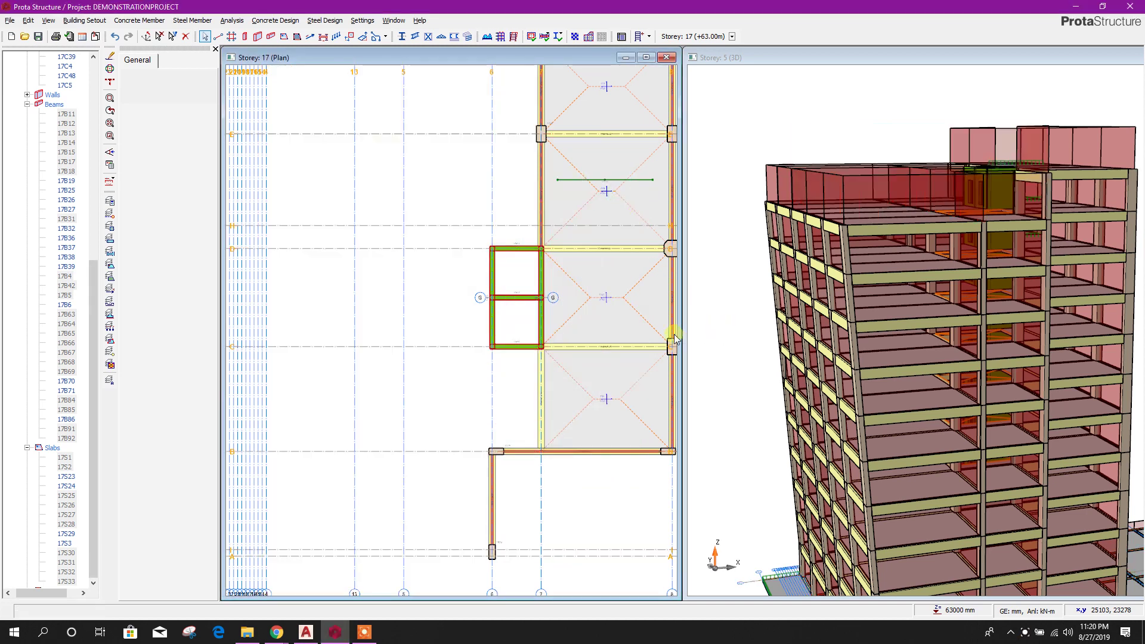
- Delete the Storey 17 slabs, beams and outer columns in the bay beyond axis 7, keeping the core walls
scroll(451, 327, "down", 3)
middle_click_drag(543, 358, 501, 371)
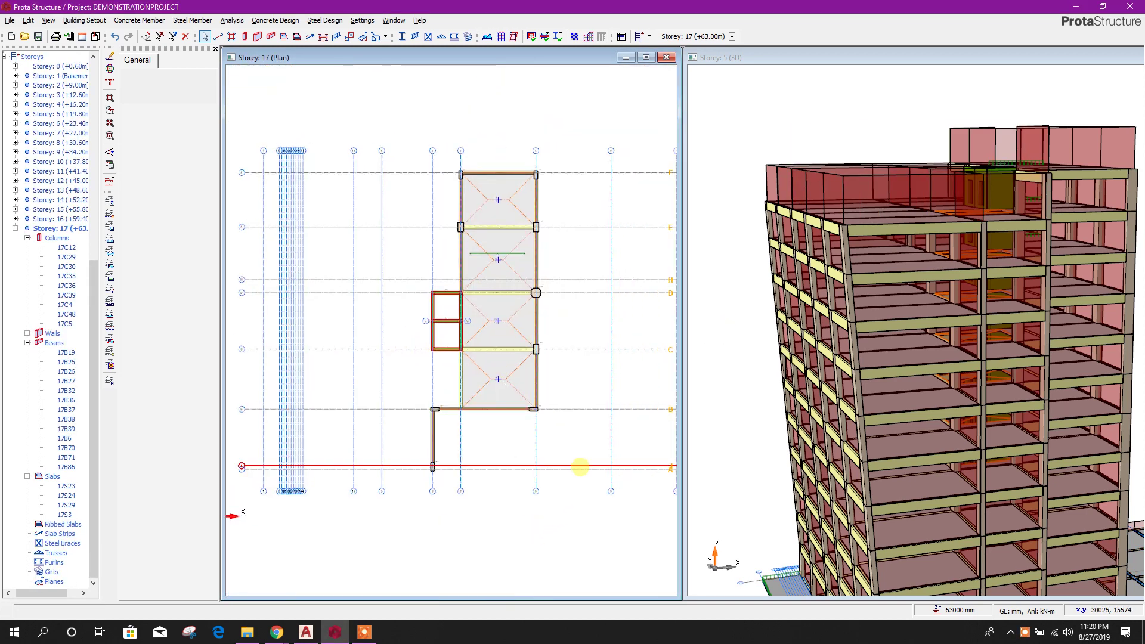
left_click_drag(576, 455, 501, 154)
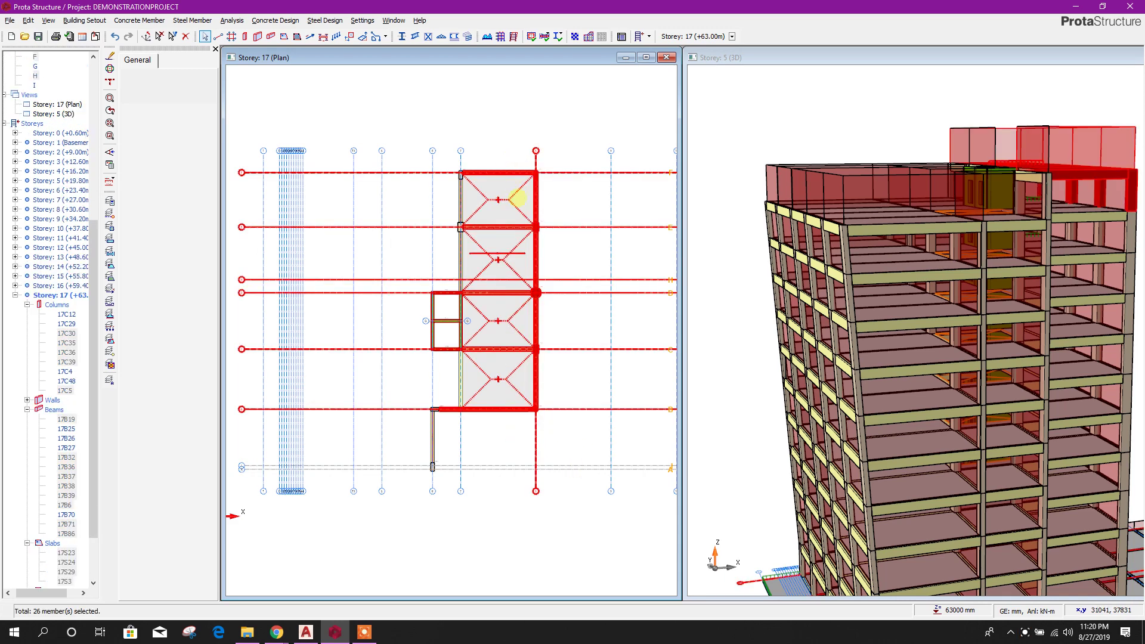
key("Delete")
left_click(521, 196)
key("Return")
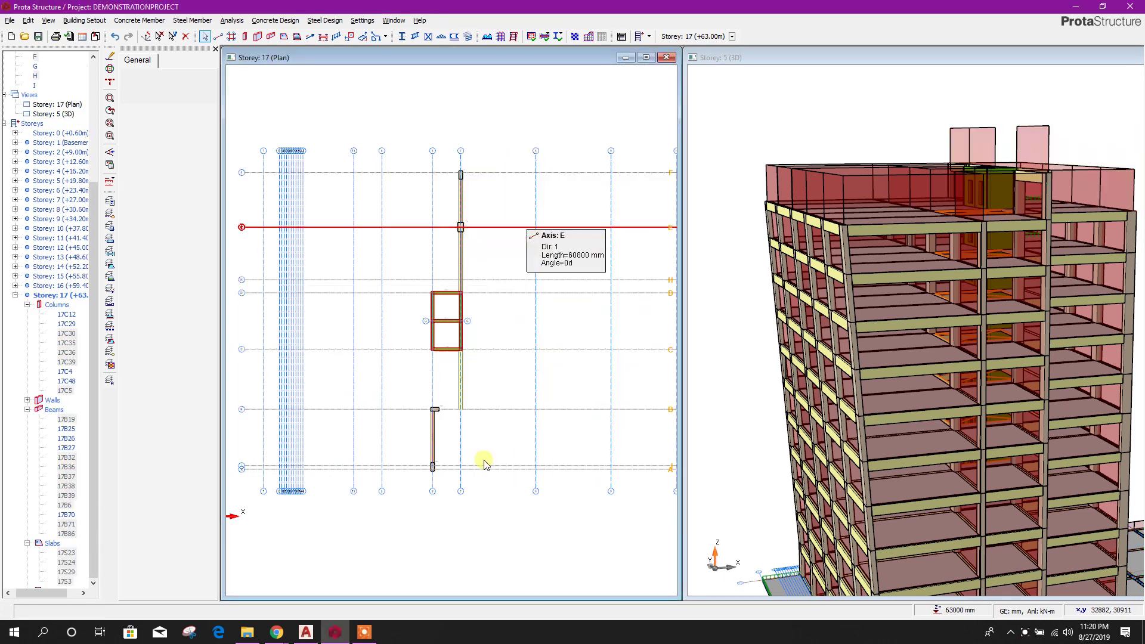
- Delete the remaining Storey 17 beams and column around axis B, along with the column at axes A/6
left_click_drag(489, 454, 420, 379)
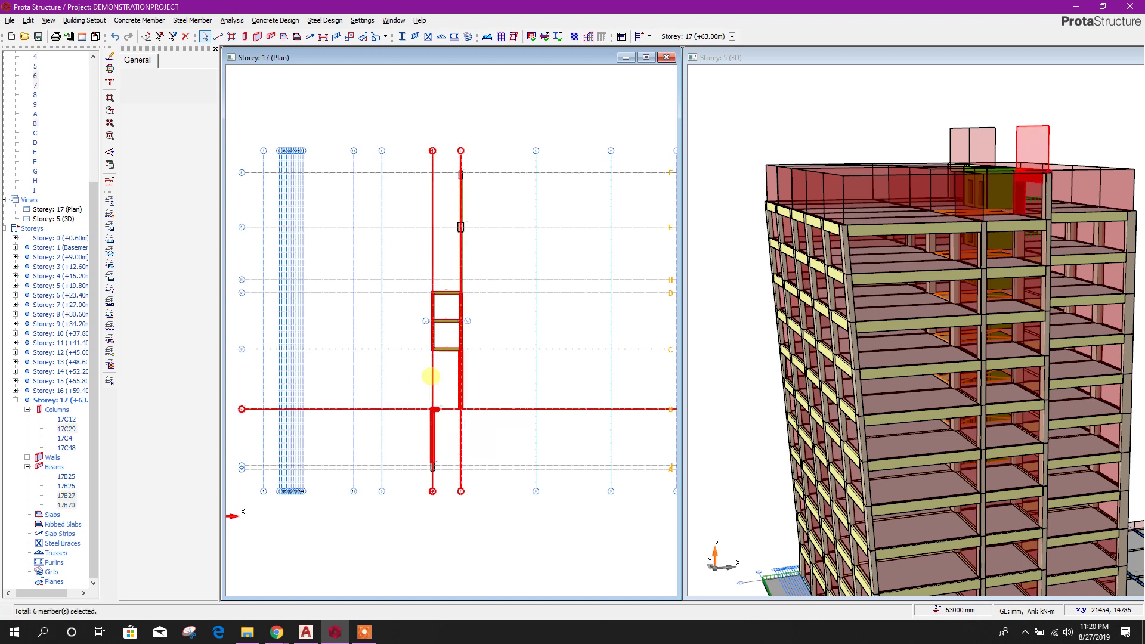
key("Delete")
left_click(533, 196)
left_click(618, 198)
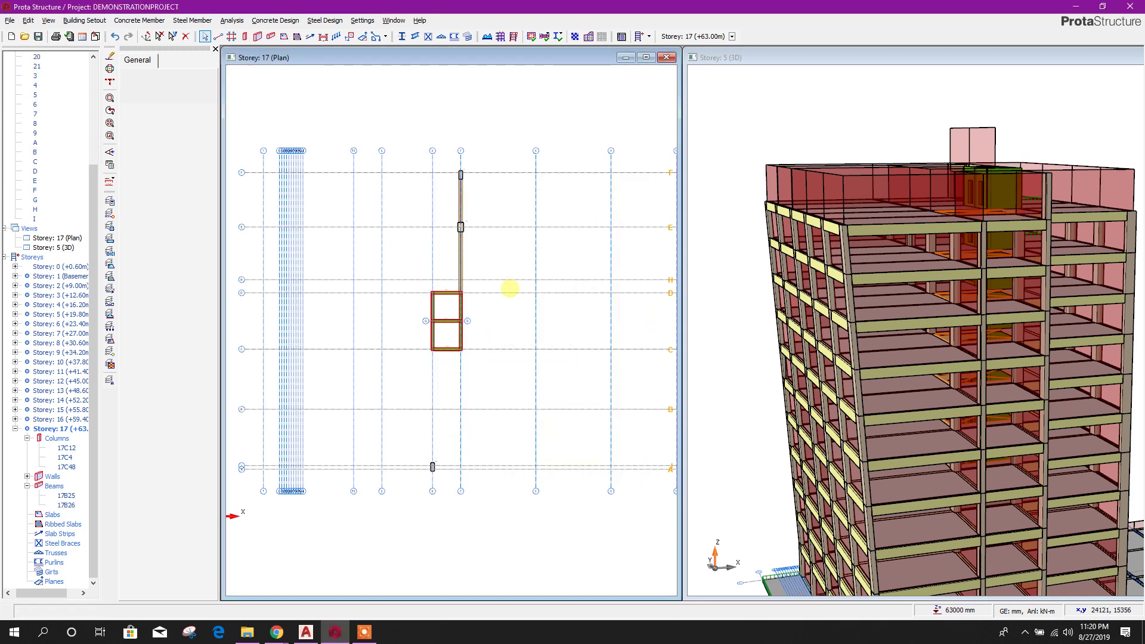
left_click_drag(422, 442, 444, 477)
left_click(455, 463)
key("Delete")
- Delete the last two Storey 17 columns and their beams along axis 7 between axes D and F
key("Up")
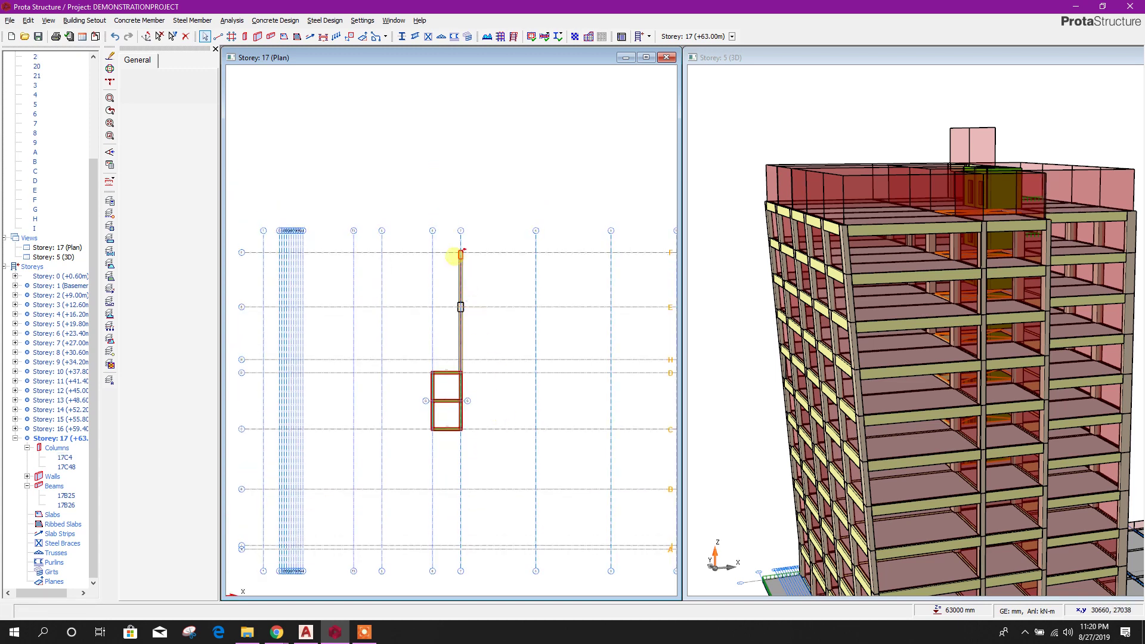
left_click_drag(483, 332, 451, 236)
key("Delete")
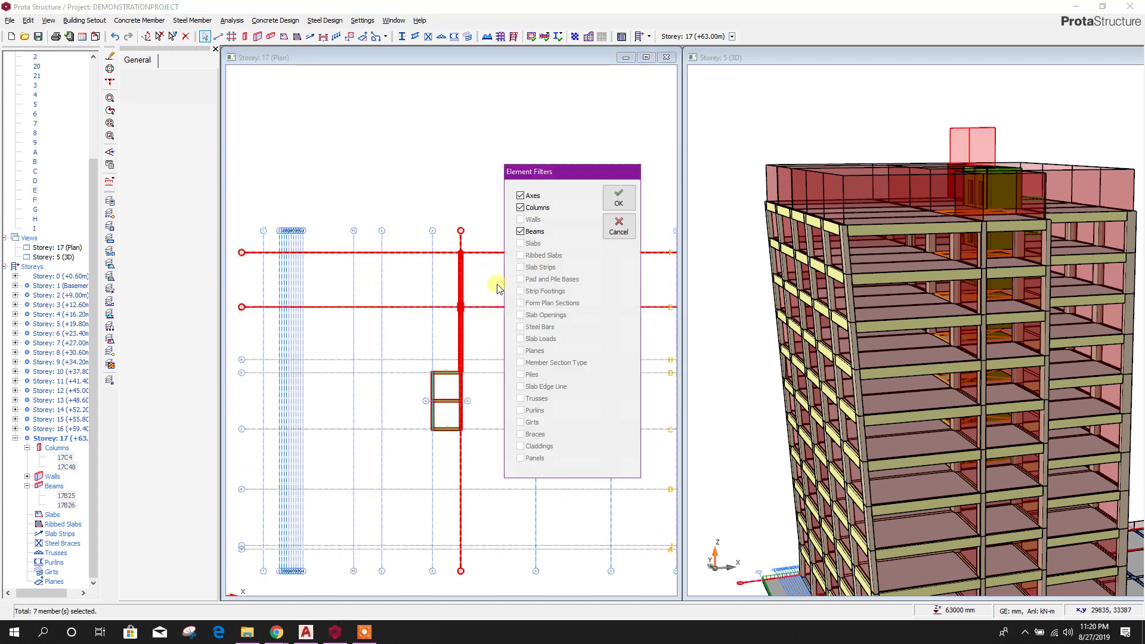
left_click(617, 197)
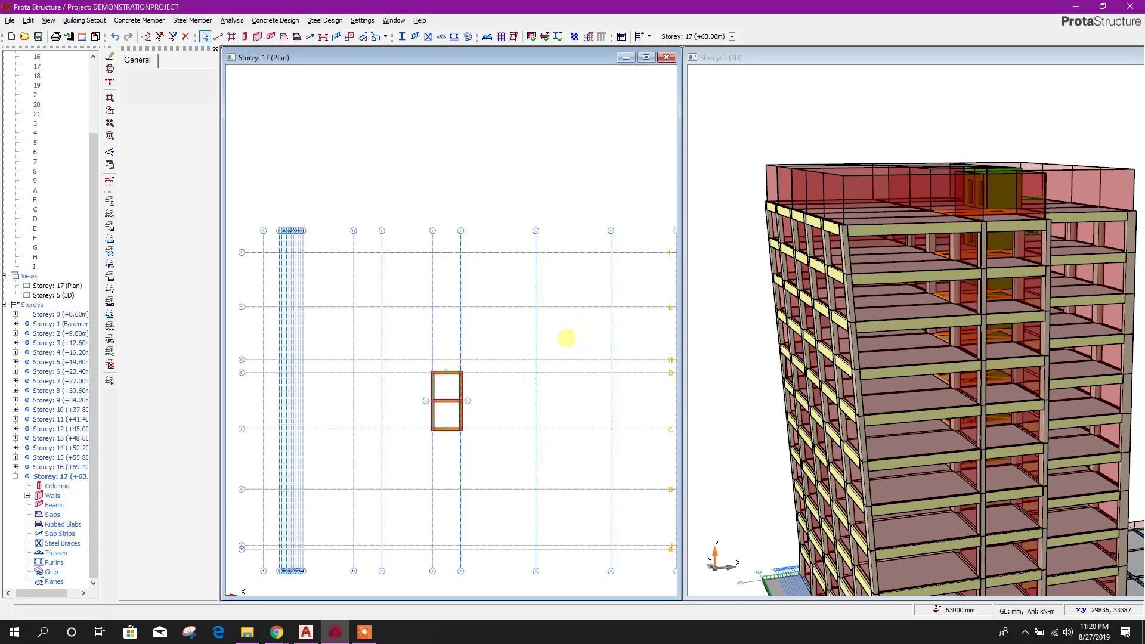
scroll(461, 358, "up", 3)
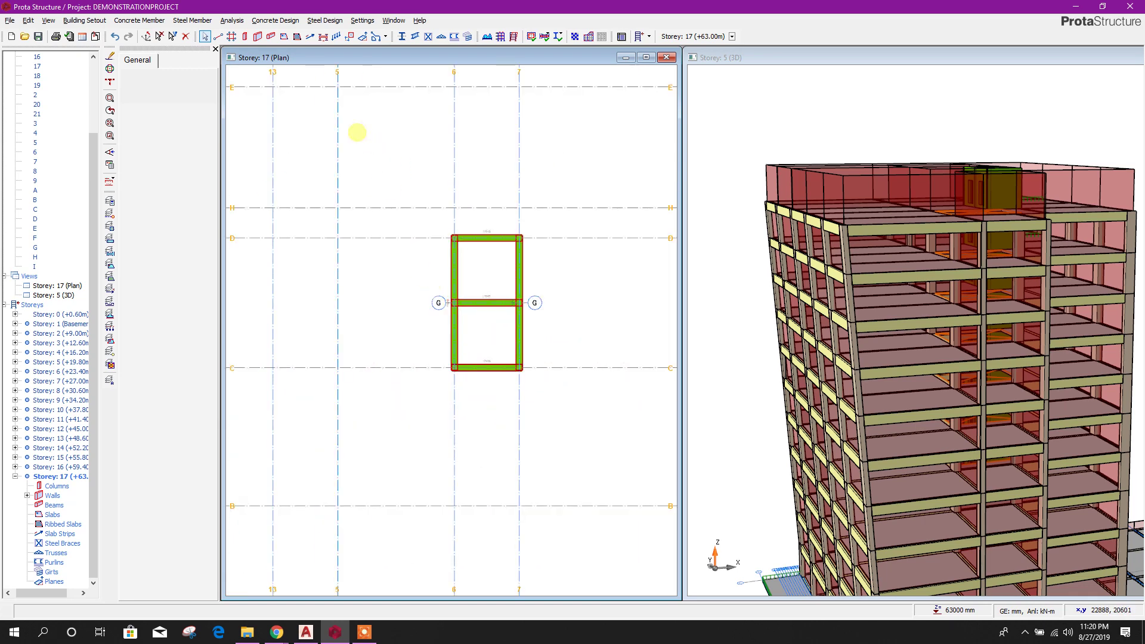
- Insert 180 mm thick slabs in both cells enclosed by the Storey 17 core walls
left_click(285, 39)
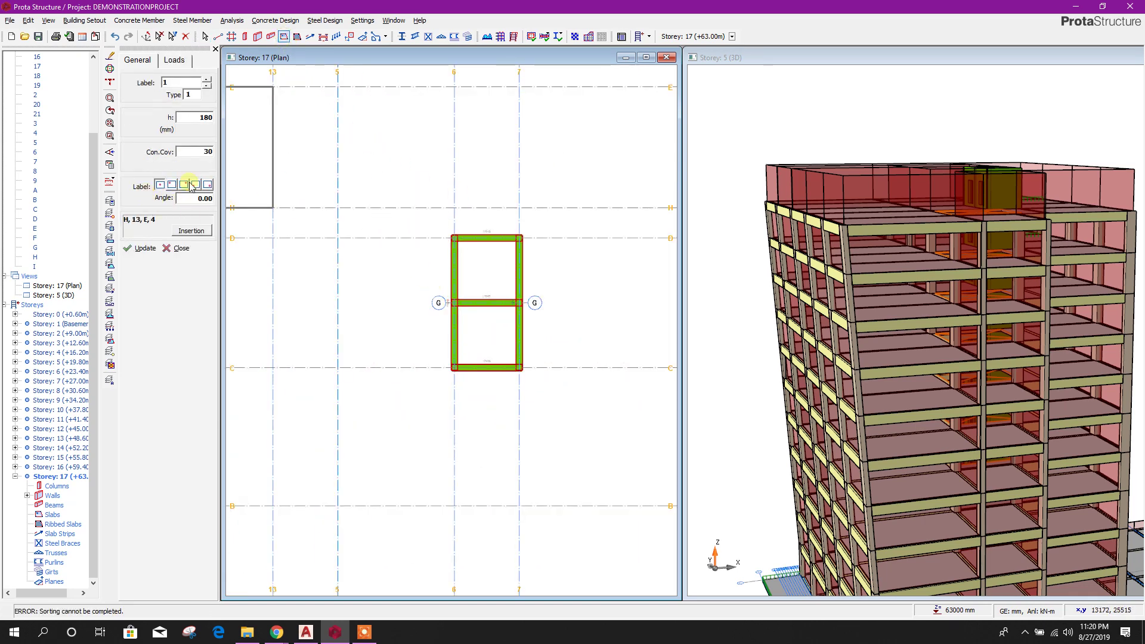
left_click(484, 291)
left_click(485, 332)
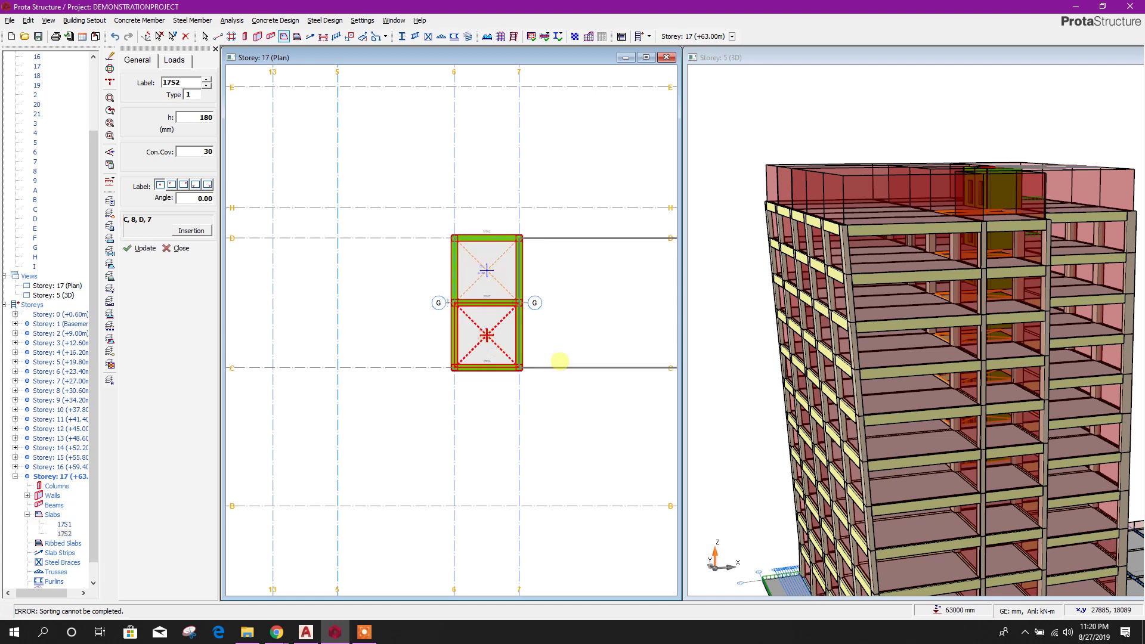
key("Escape")
key("Escape")
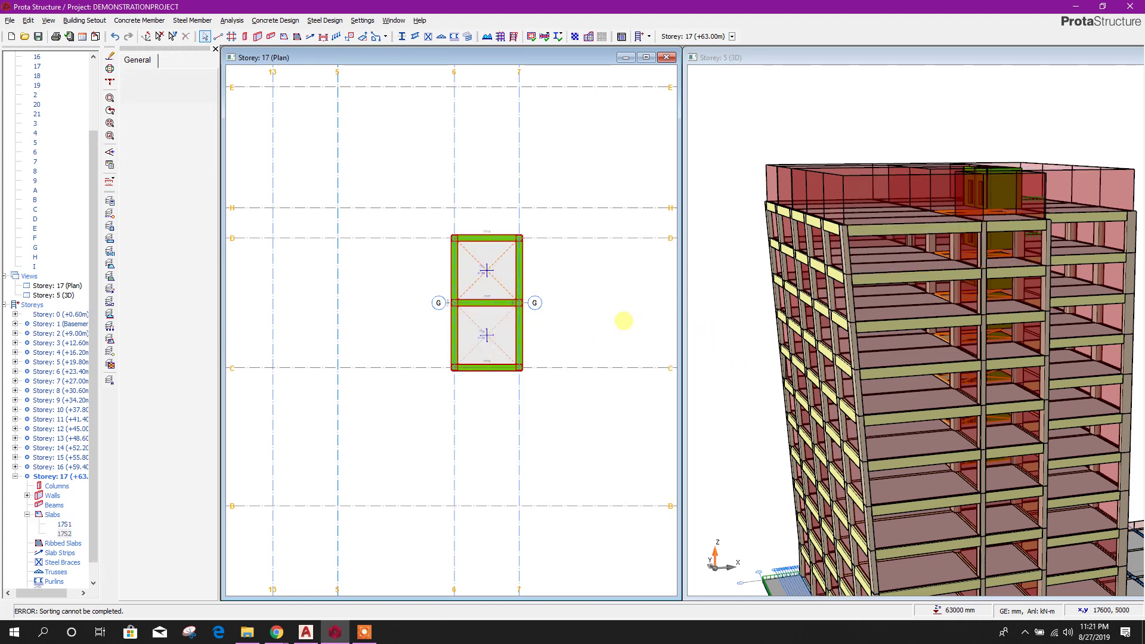
- Check the core in the 3D model and open the Storey 16 plan
middle_click_drag(1016, 257, 992, 301)
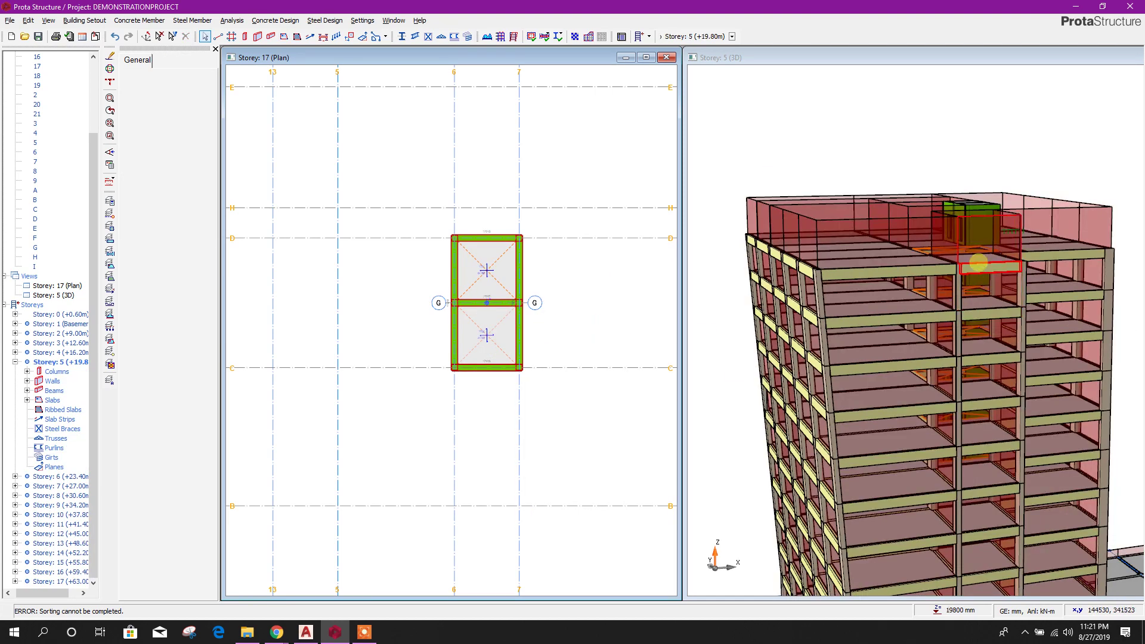
middle_click_drag(1082, 287, 1071, 310)
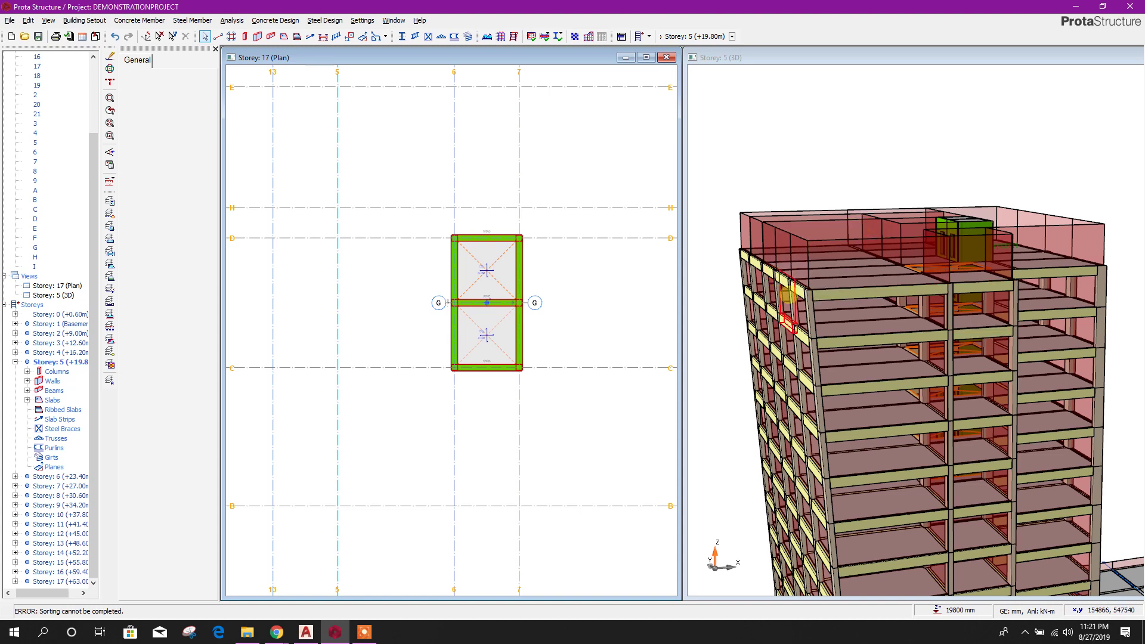
scroll(472, 277, "down", 1)
middle_click_drag(534, 365, 558, 340)
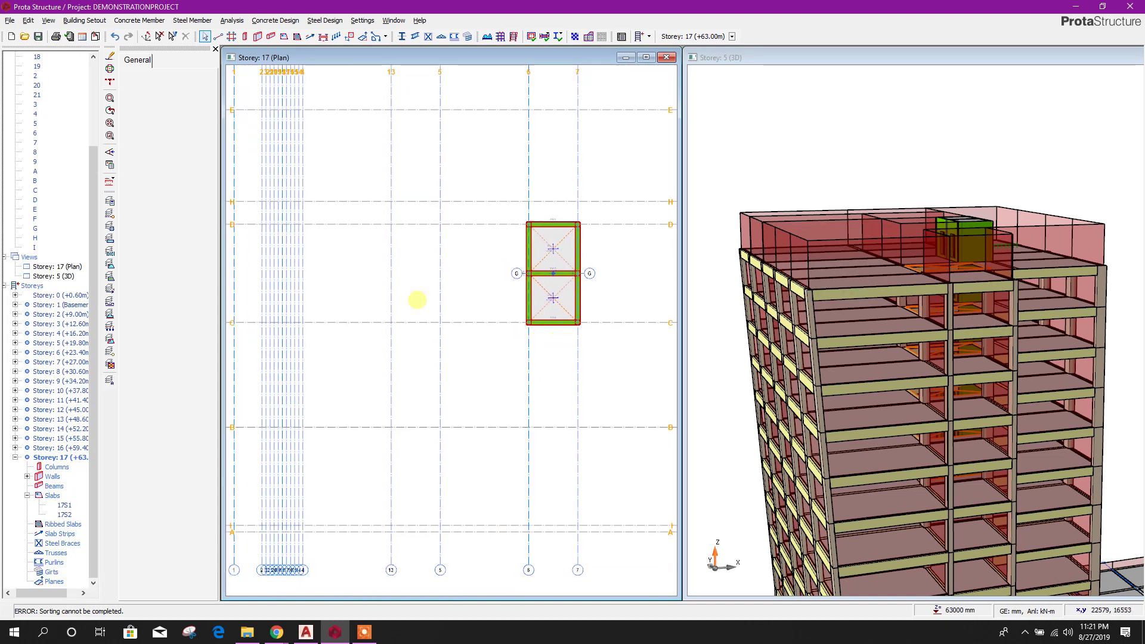
left_click(58, 448)
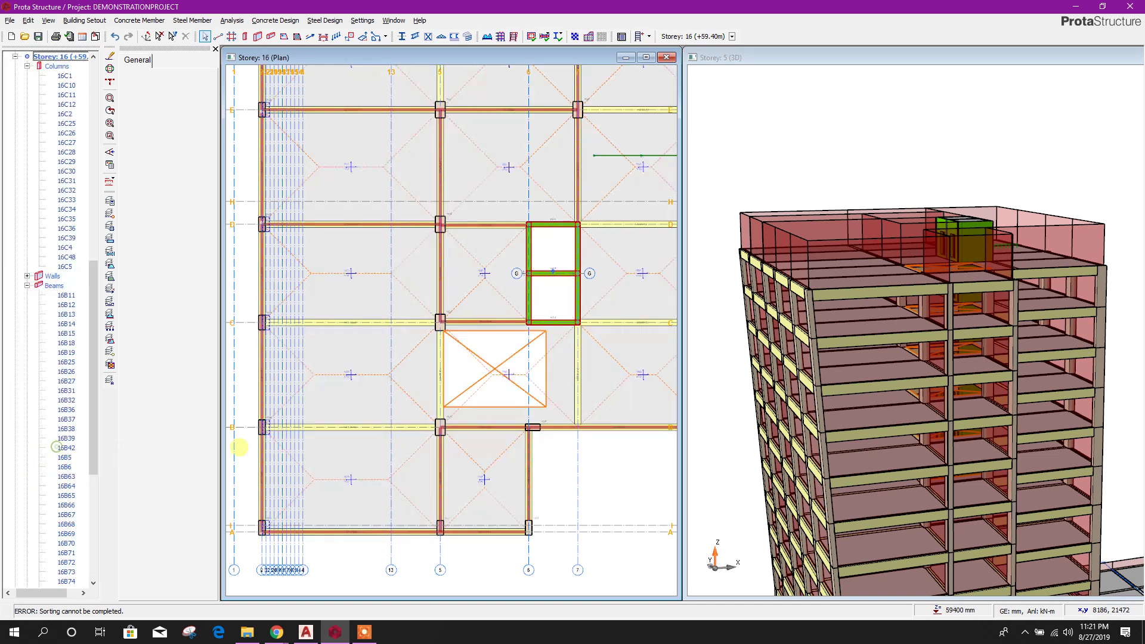
- Delete the wall loads from the Storey 16 interior beams along axes D, E, 5 and 7 and the short beam on axis B
left_click(418, 283)
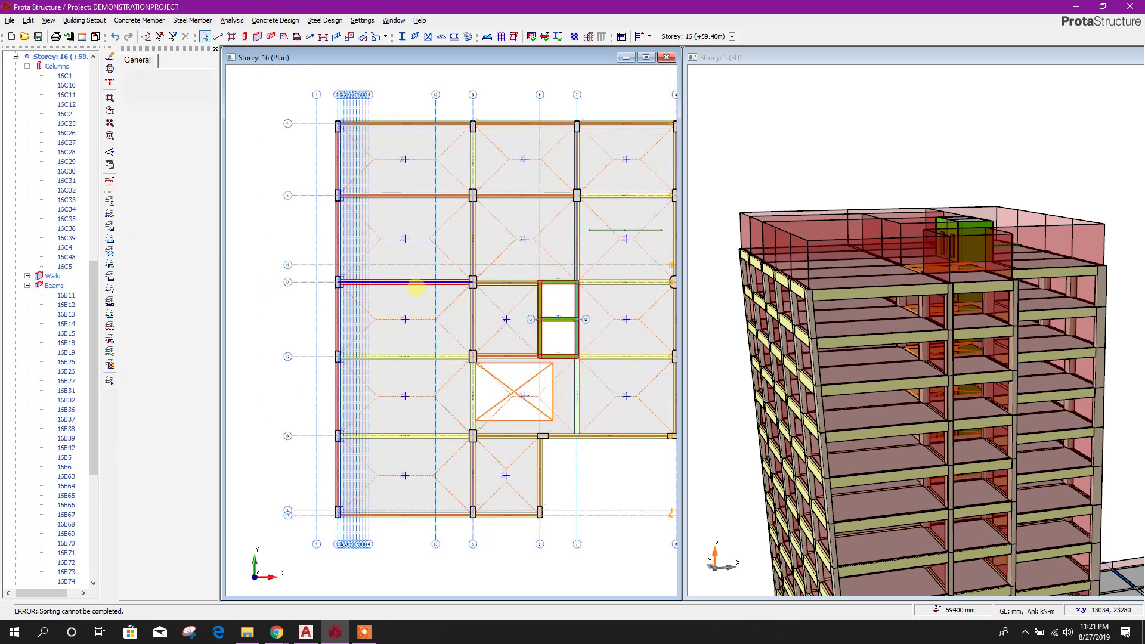
left_click(403, 198)
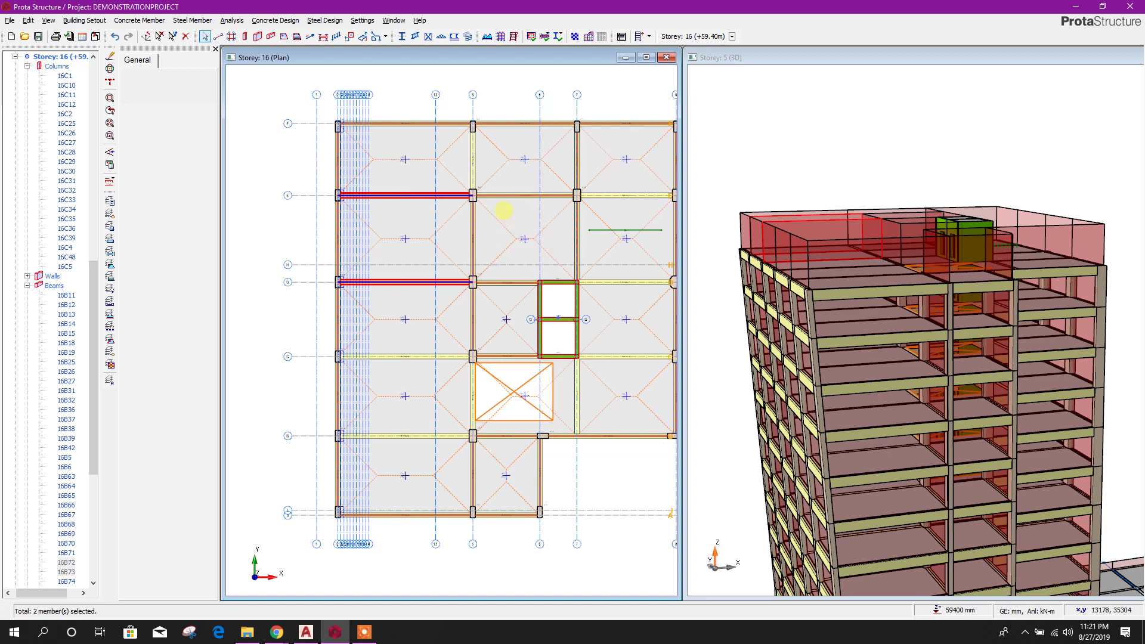
left_click(474, 242)
left_click(577, 231)
left_click(578, 168)
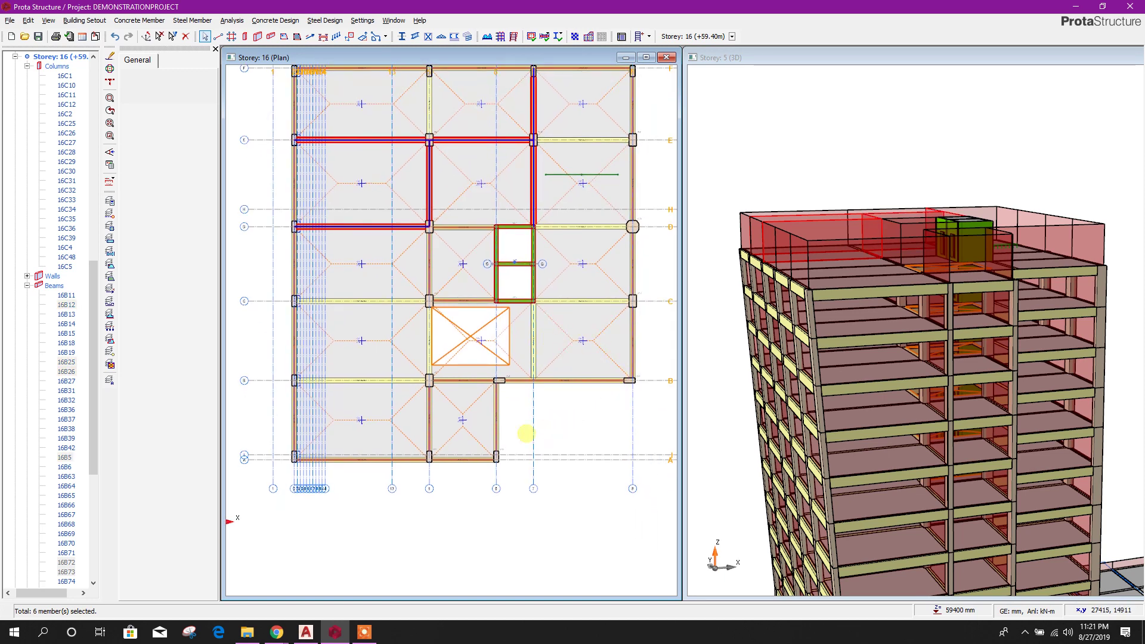
left_click(429, 424)
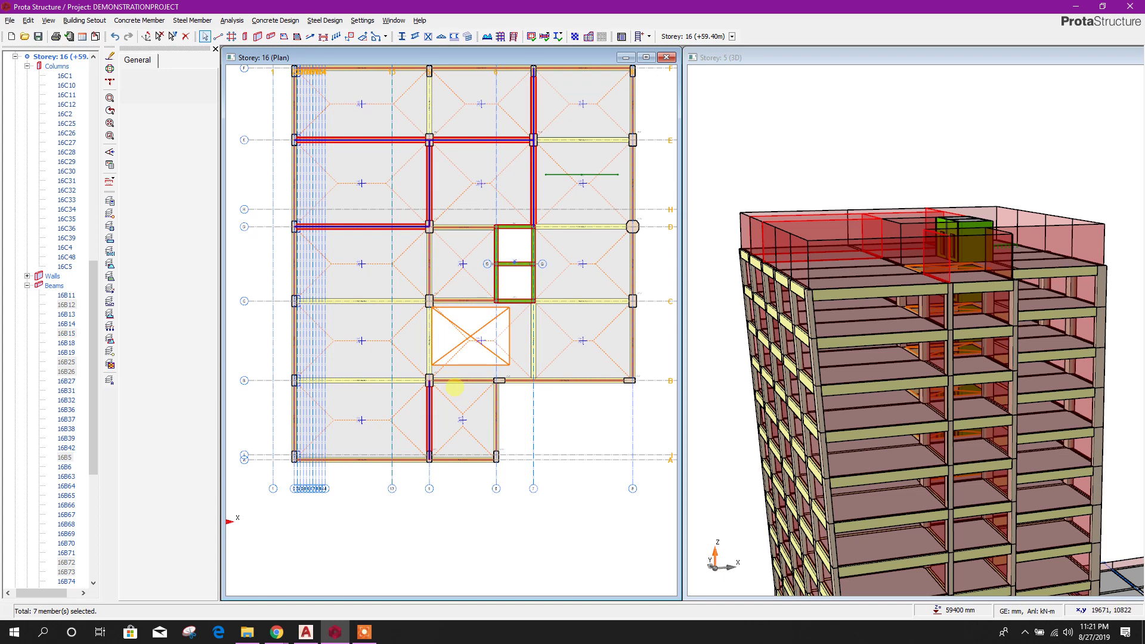
left_click(458, 383)
right_click(458, 383)
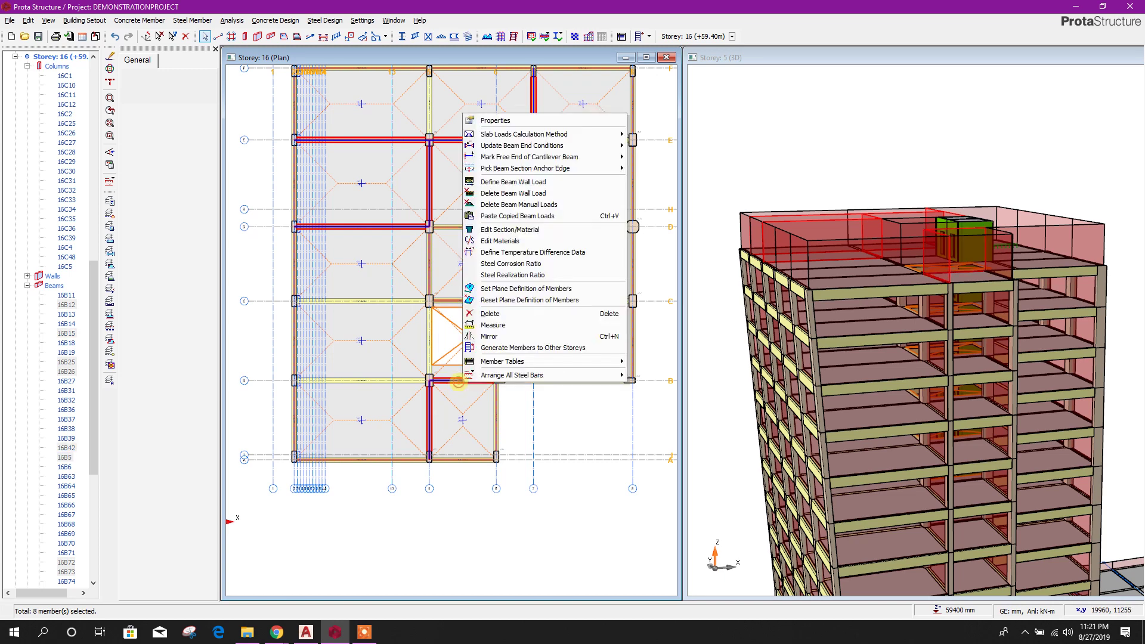
left_click(501, 194)
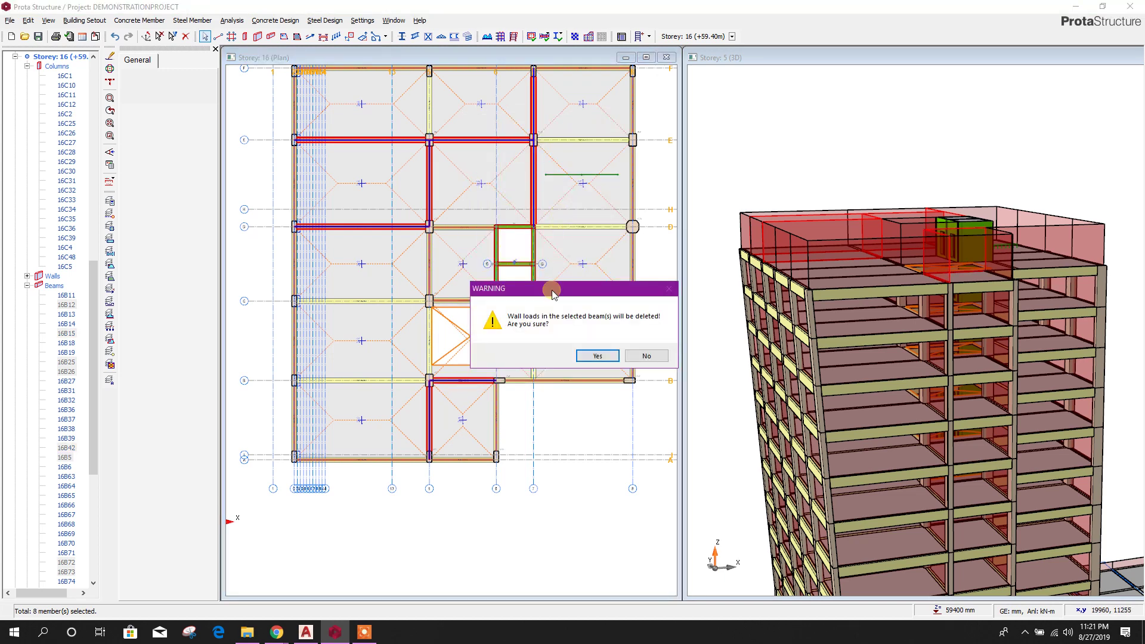
left_click(597, 355)
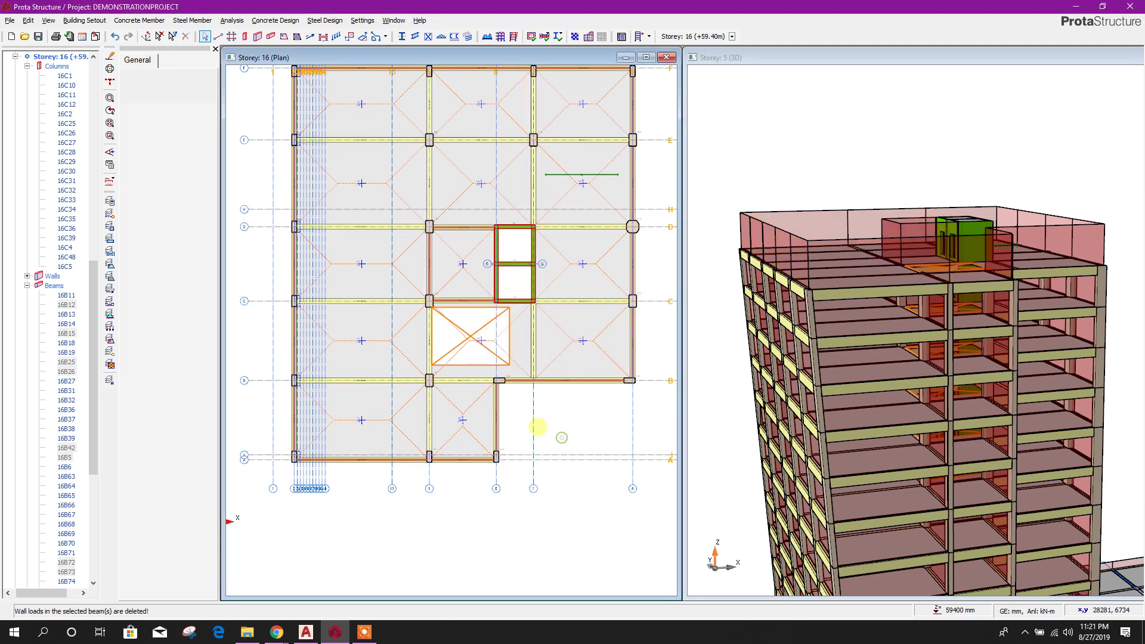
- Delete the wall loads from the three Storey 16 beams around the bay beside the core, between axes 5 and 6 and C and D
scroll(549, 435, "down", 1)
scroll(472, 329, "up", 3)
left_click(463, 226)
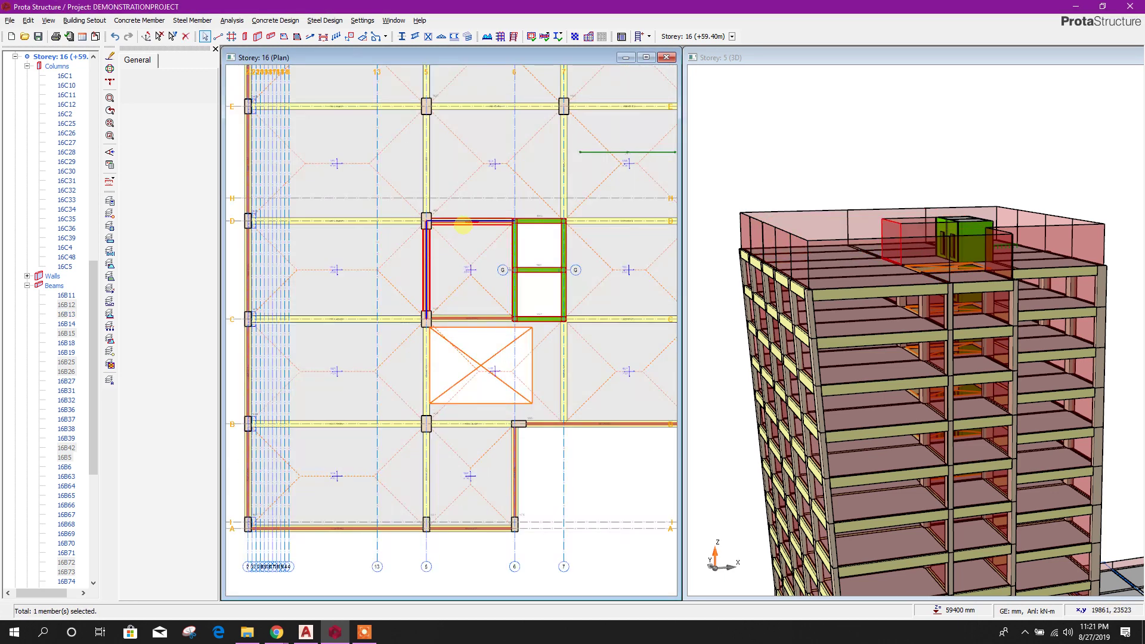
right_click(462, 316)
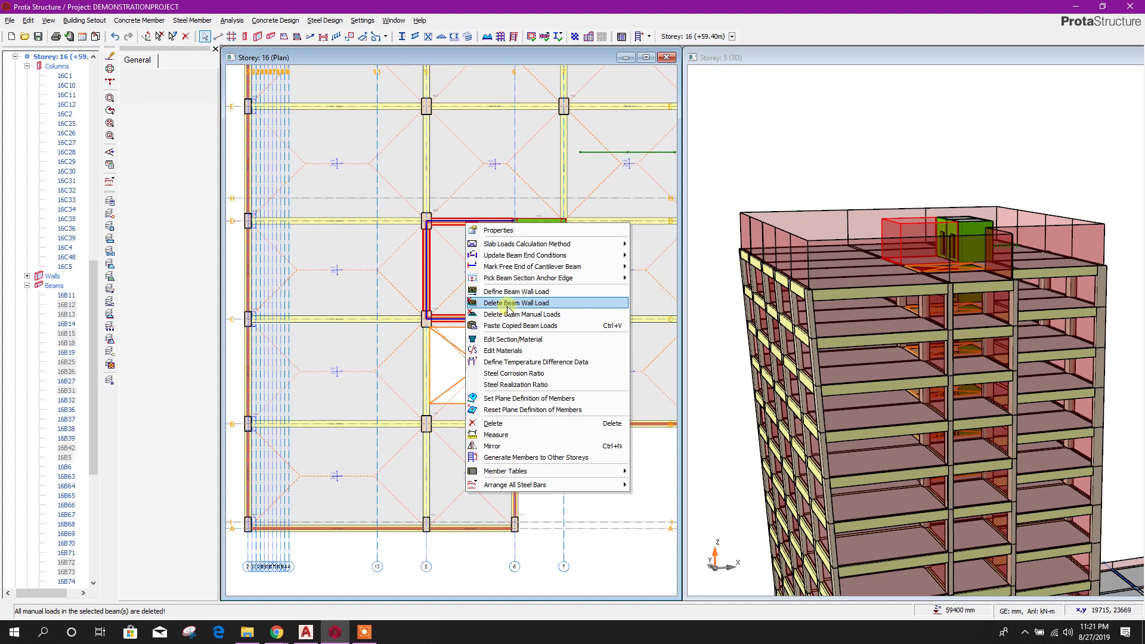
left_click(551, 299)
left_click(597, 356)
left_click(600, 460)
- Set the wall load height to 1.2 m on the Storey 16 edge beam along axis F, between the inclined facade and axis 5
scroll(529, 432, "down", 3)
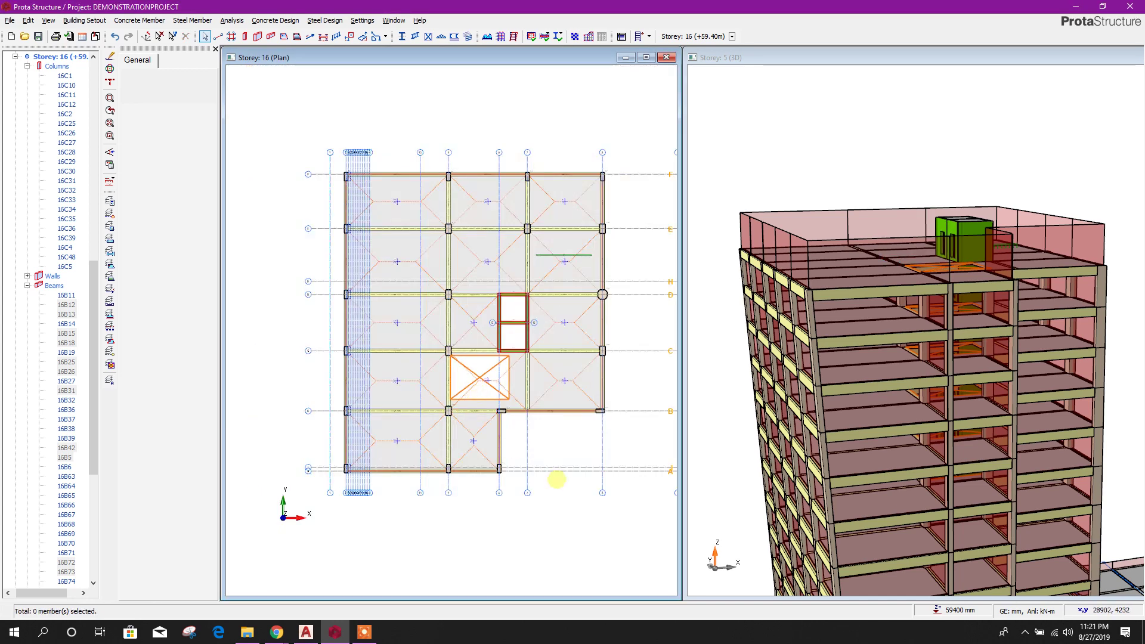
middle_click_drag(557, 481, 552, 423)
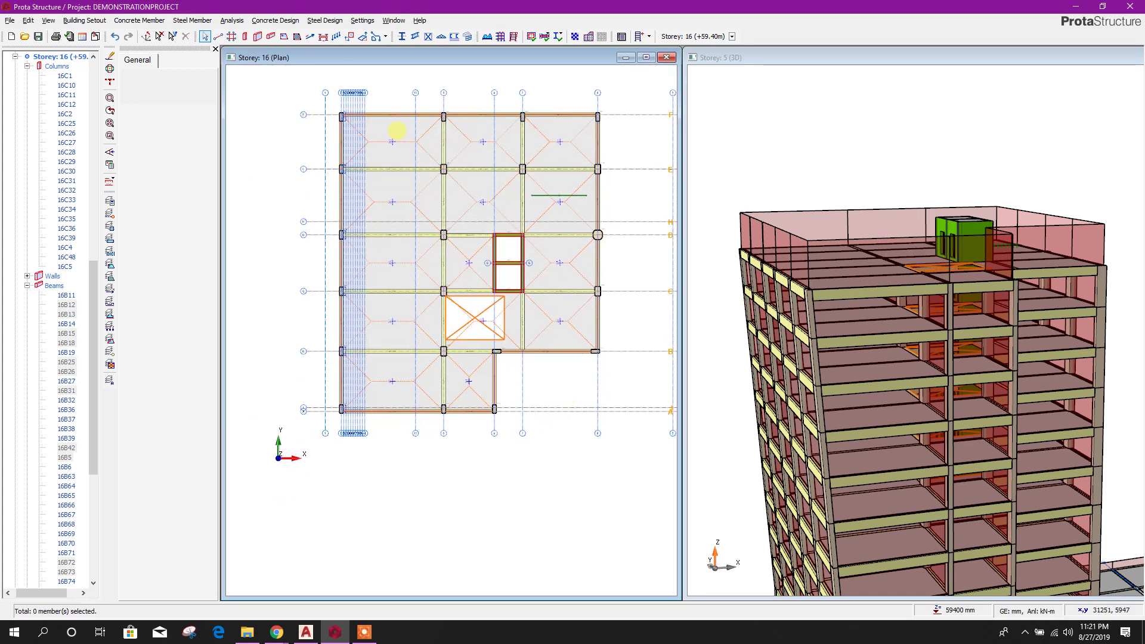
right_click(399, 118)
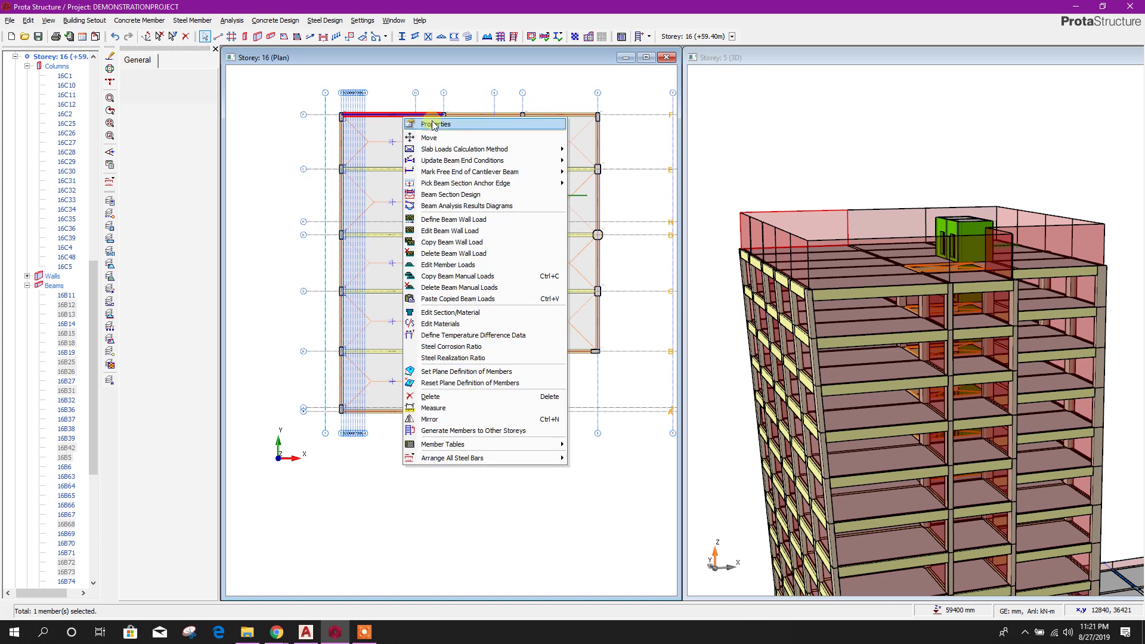
left_click(450, 231)
double_click(680, 403)
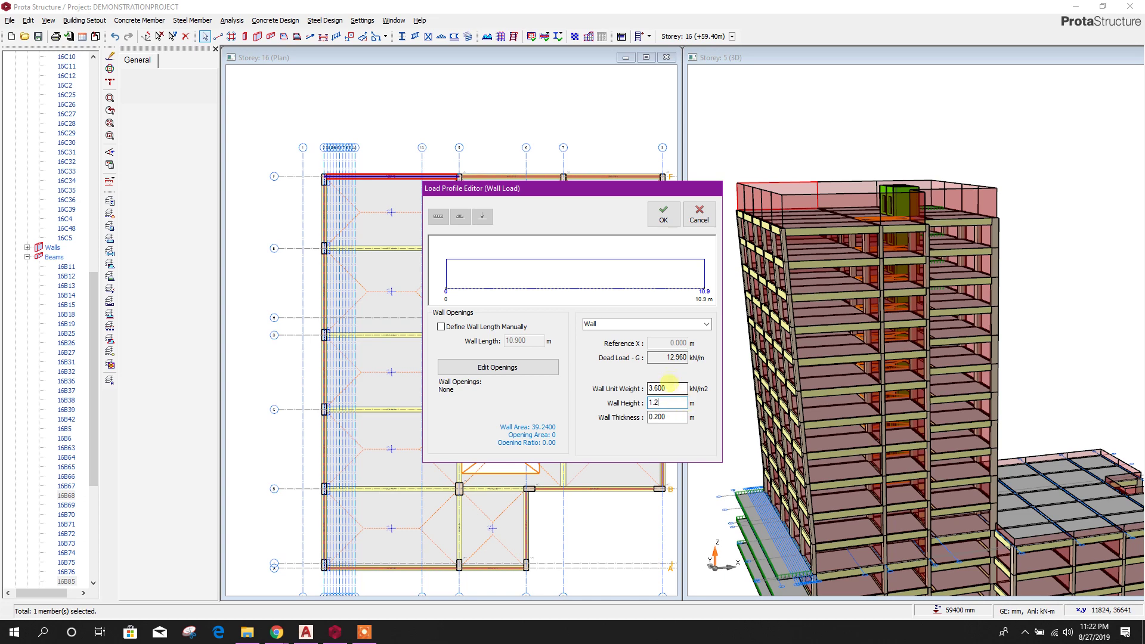
left_click(662, 214)
left_click(487, 142)
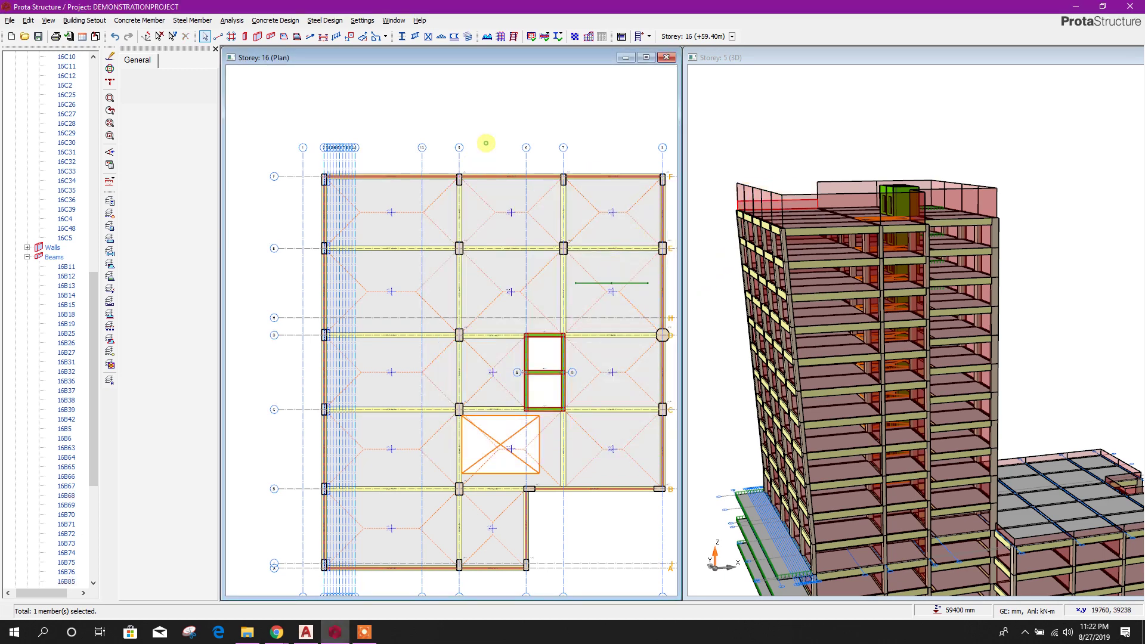
- Copy the wall load of the axis F edge beam between the inclined facade and axis 5
left_click(426, 177)
right_click(427, 176)
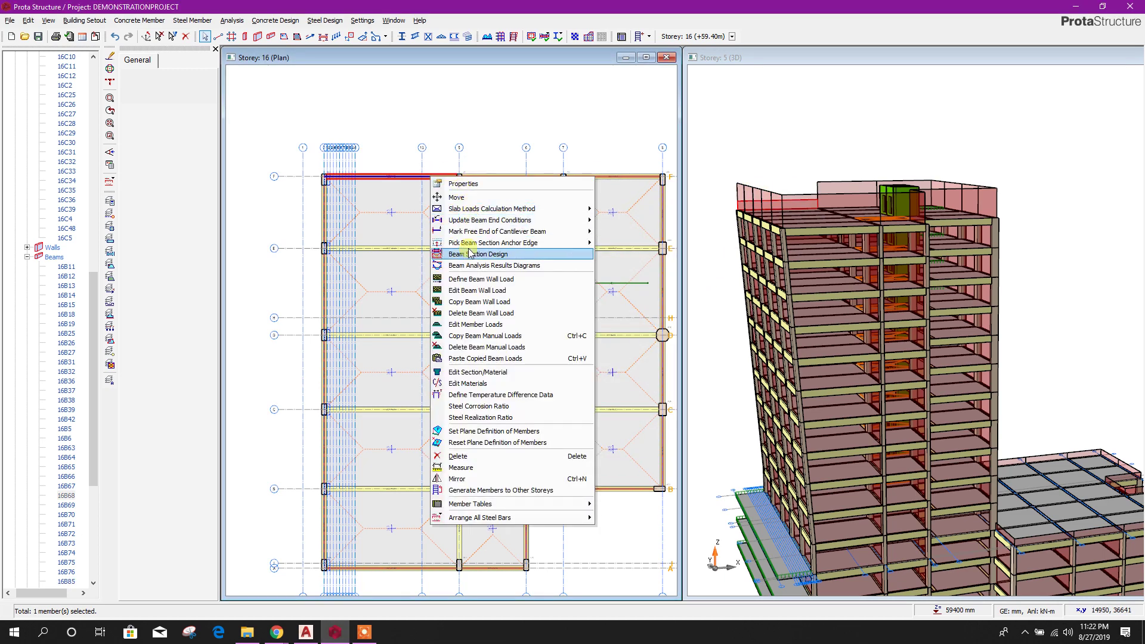
left_click(481, 303)
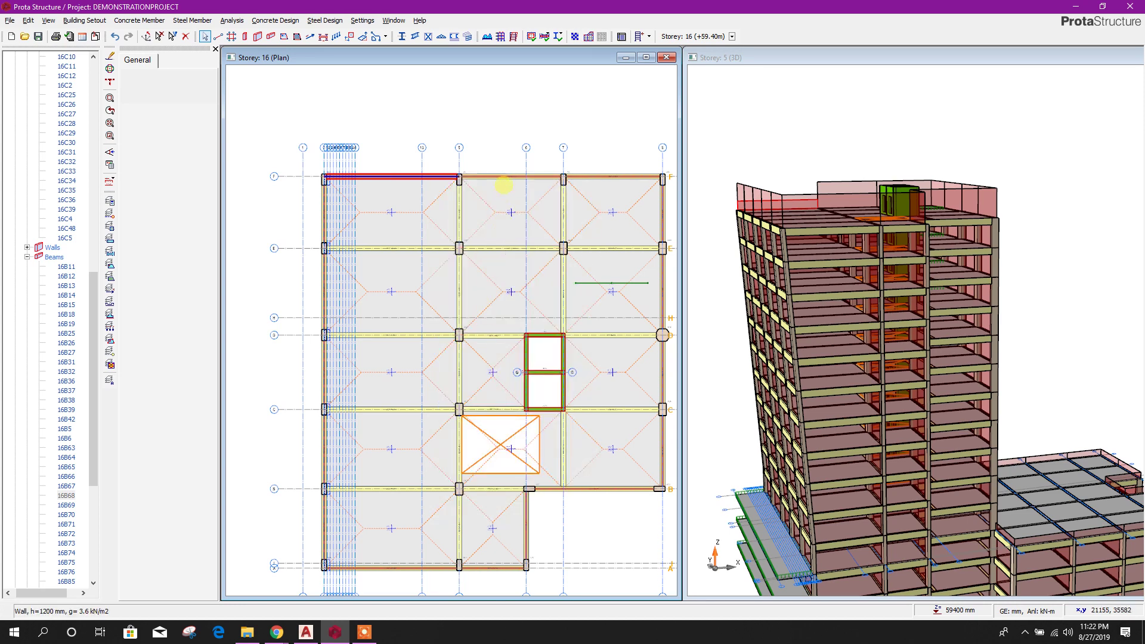
- Paste the copied wall load onto all the other Storey 16 perimeter beams, replacing their existing wall loads
left_click(506, 178)
left_click(598, 177, "ctrl")
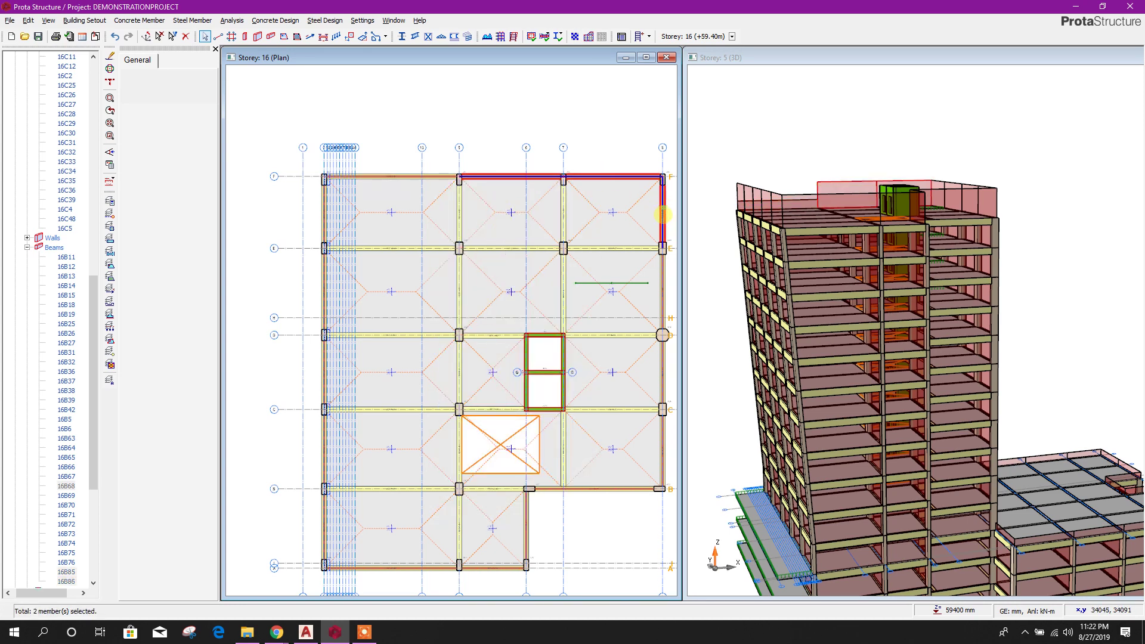
left_click(637, 335)
middle_click_drag(637, 335, 564, 262)
left_click(592, 231)
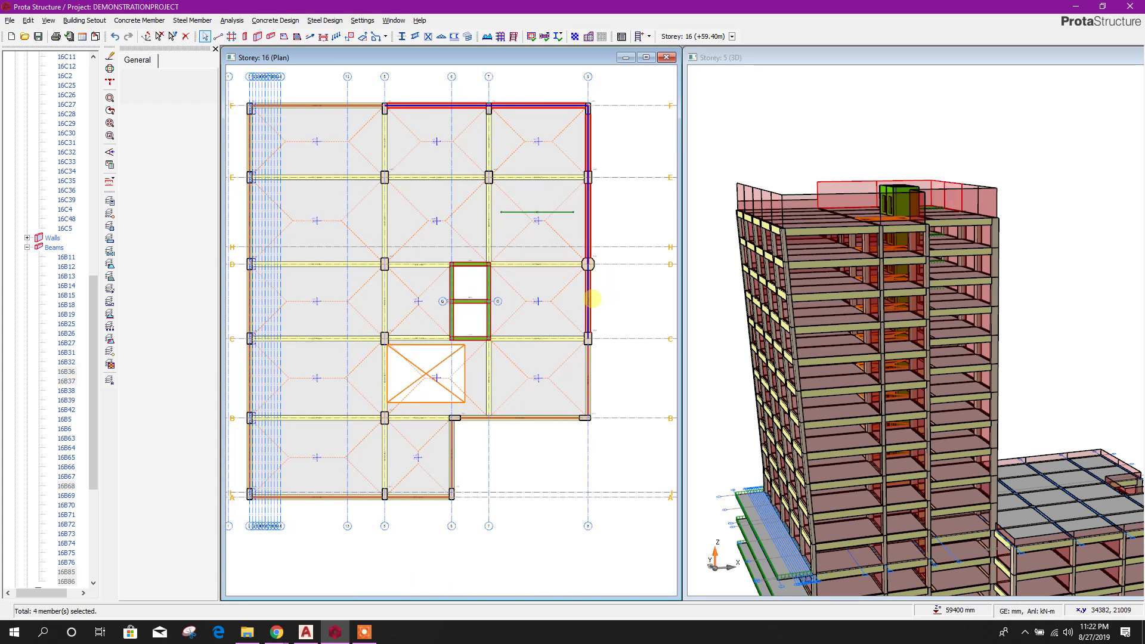
left_click(533, 420)
left_click(455, 457)
left_click(419, 499)
left_click(333, 498)
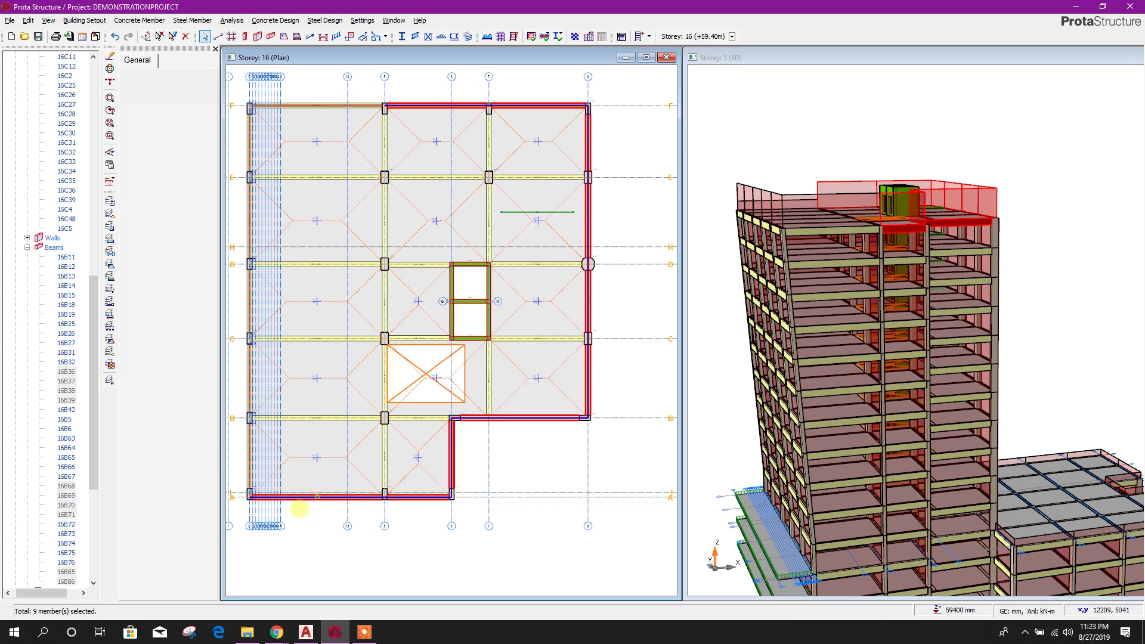
middle_click_drag(275, 512, 433, 535)
left_click(400, 477)
left_click(401, 405)
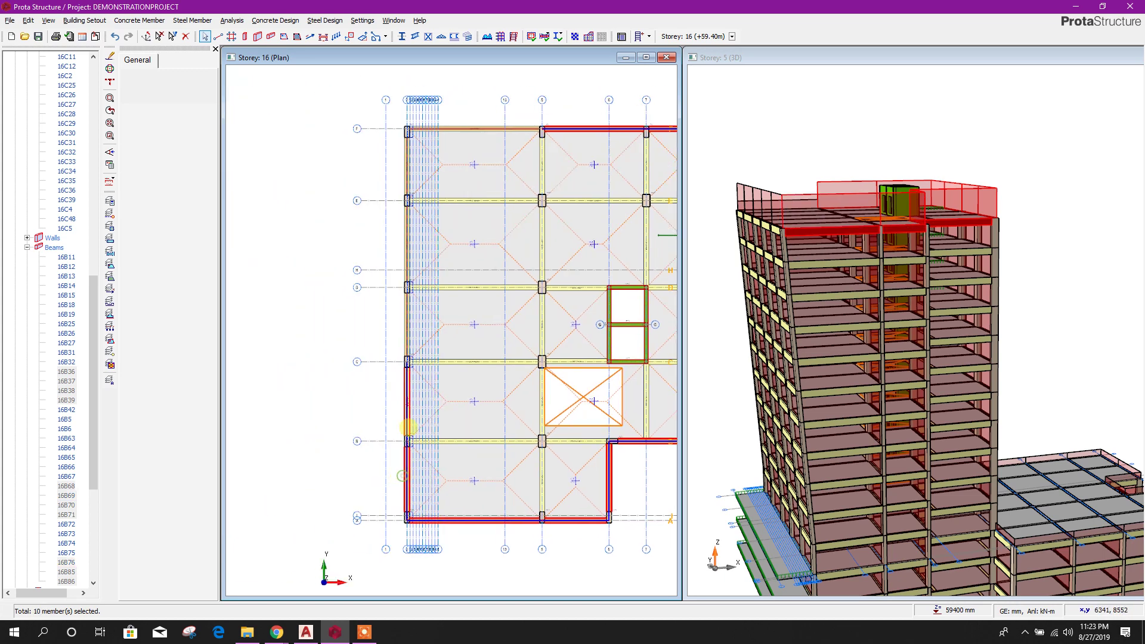
middle_click_drag(395, 331, 398, 397)
left_click(402, 385)
left_click(407, 315)
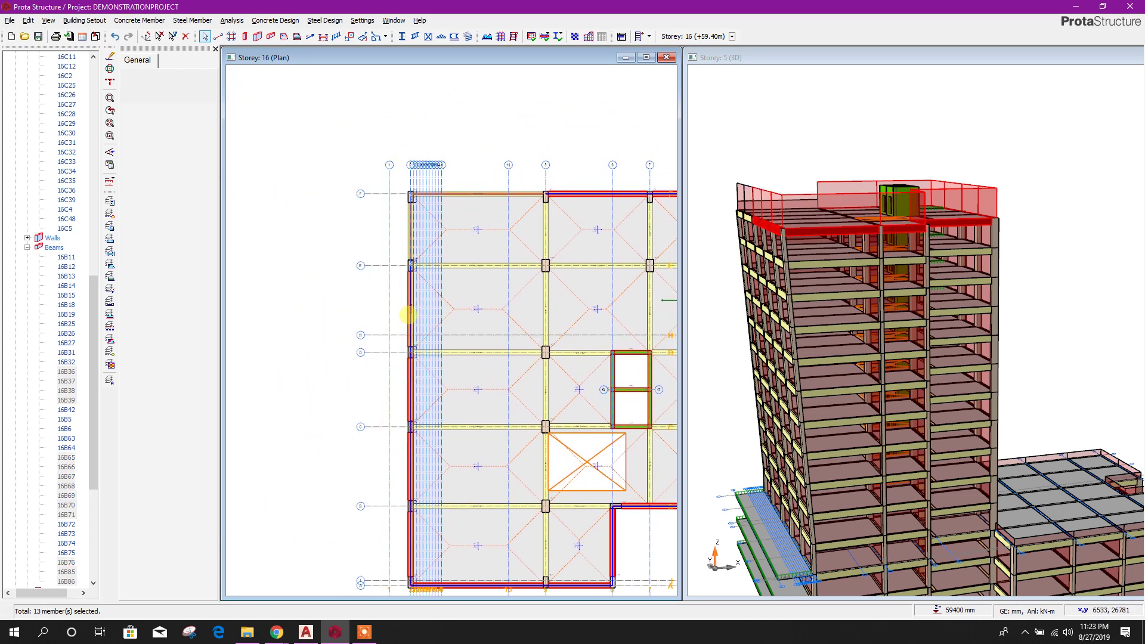
right_click(406, 229)
left_click(453, 330)
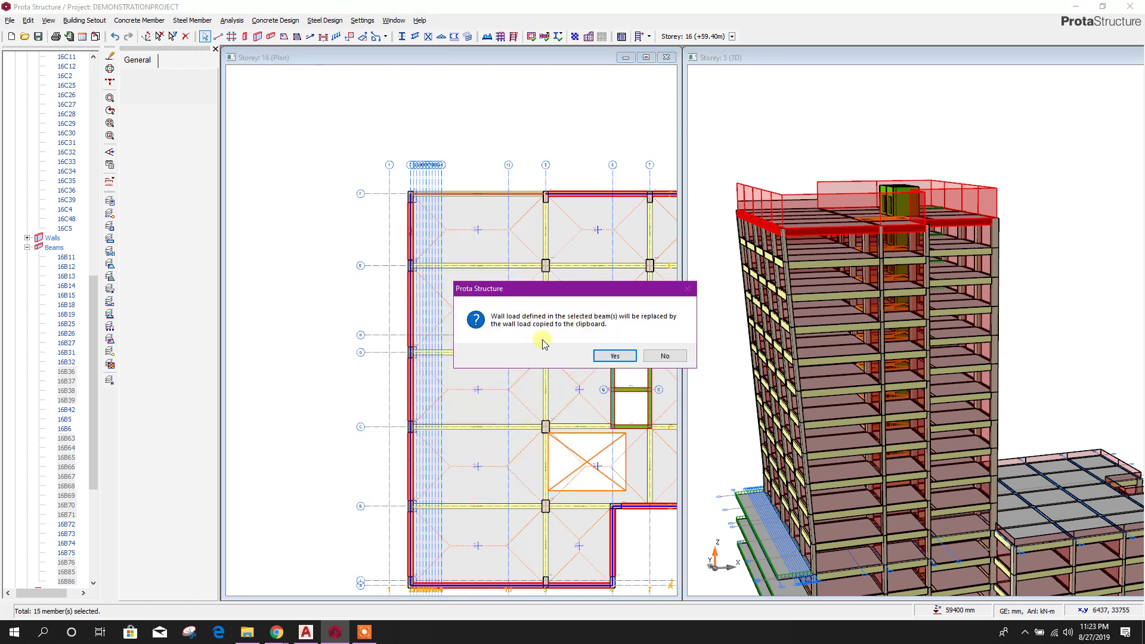
left_click(614, 356)
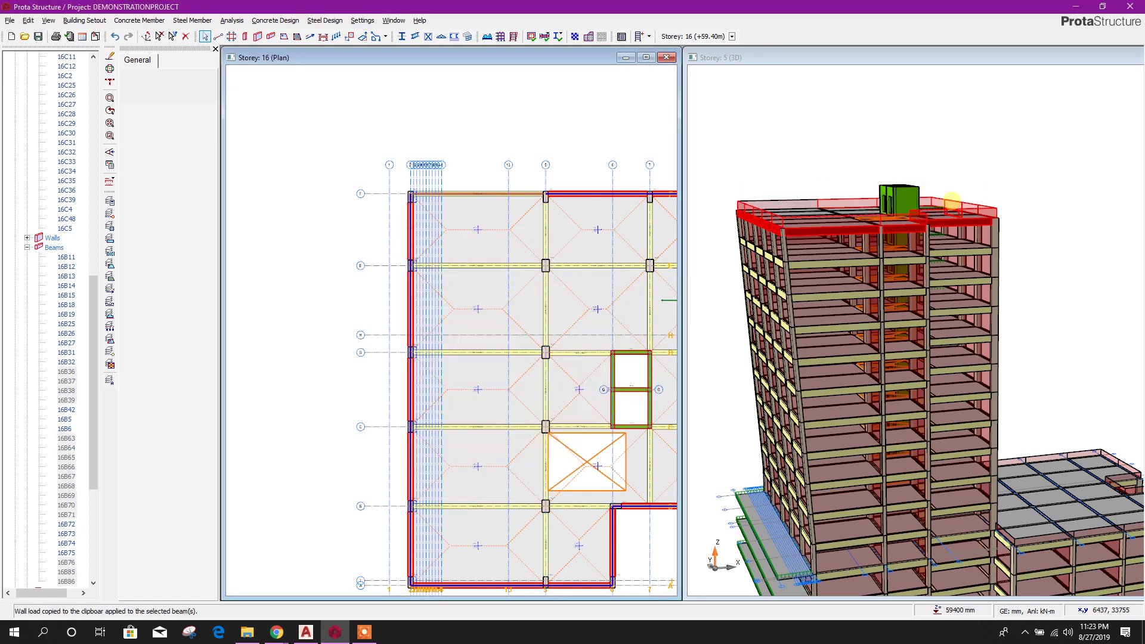
- Examine the rooftop core walls, their roof slabs and the surrounding parapet up close in the 3D model
left_click(953, 201)
scroll(1013, 169, "up", 4)
scroll(960, 205, "up", 2)
scroll(931, 193, "down", 3)
middle_click_drag(999, 184, 1032, 205)
scroll(921, 185, "up", 6)
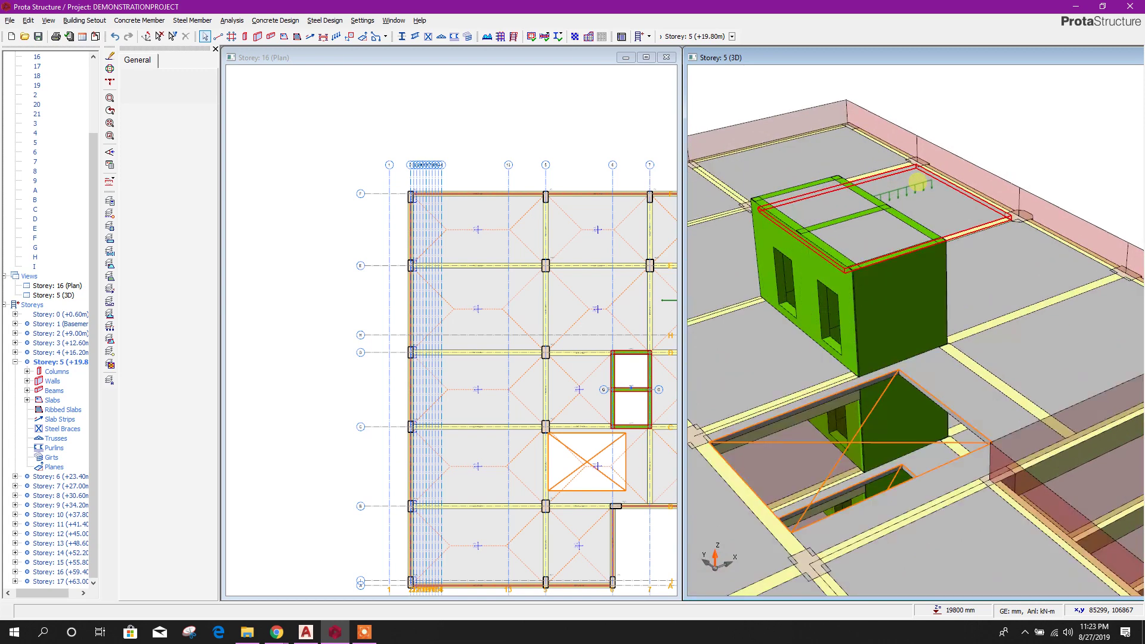
scroll(922, 184, "up", 2)
left_click(932, 185)
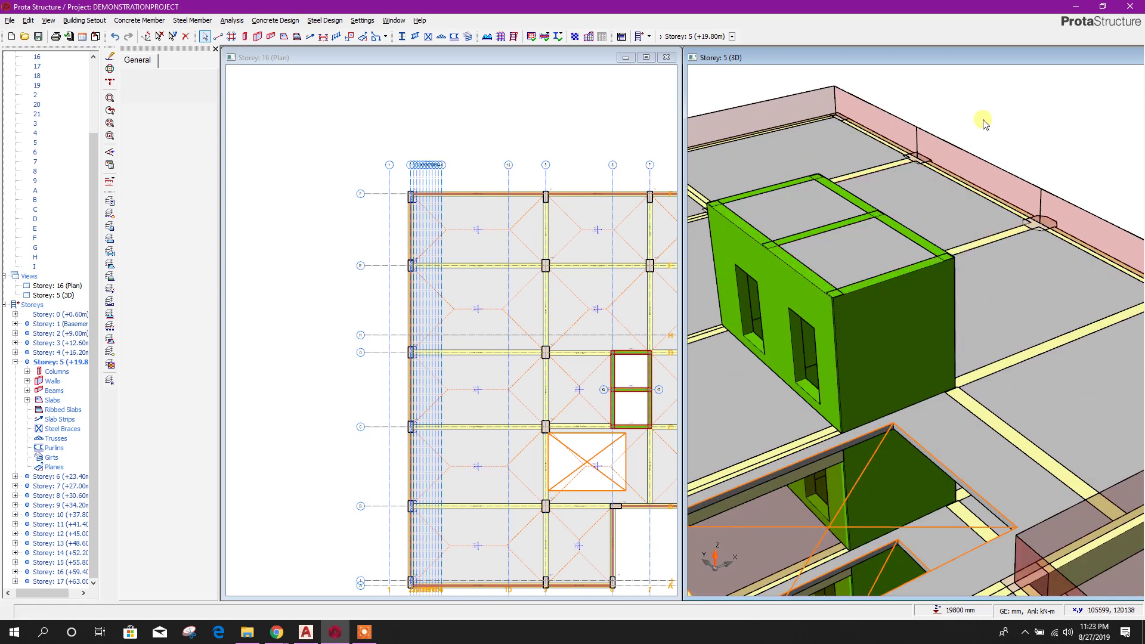
- Examine the whole tower and podium from several sides in the 3D model
scroll(986, 123, "down", 8)
scroll(932, 206, "down", 2)
middle_click_drag(968, 295, 991, 193)
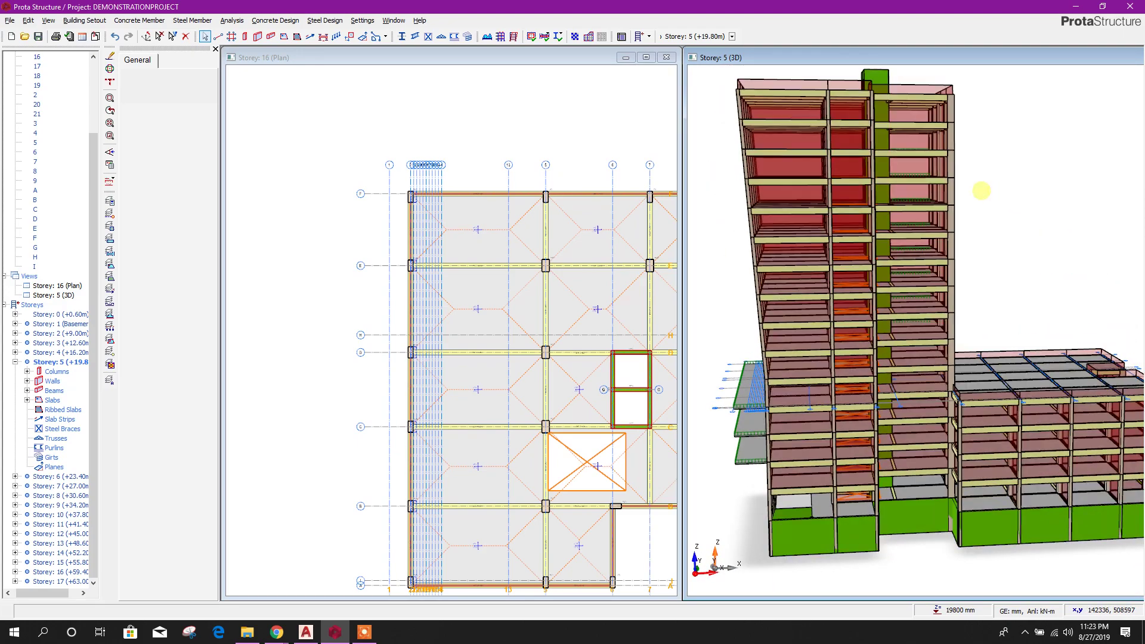
scroll(929, 384, "down", 2)
middle_click_drag(917, 439, 993, 461)
scroll(907, 343, "up", 2)
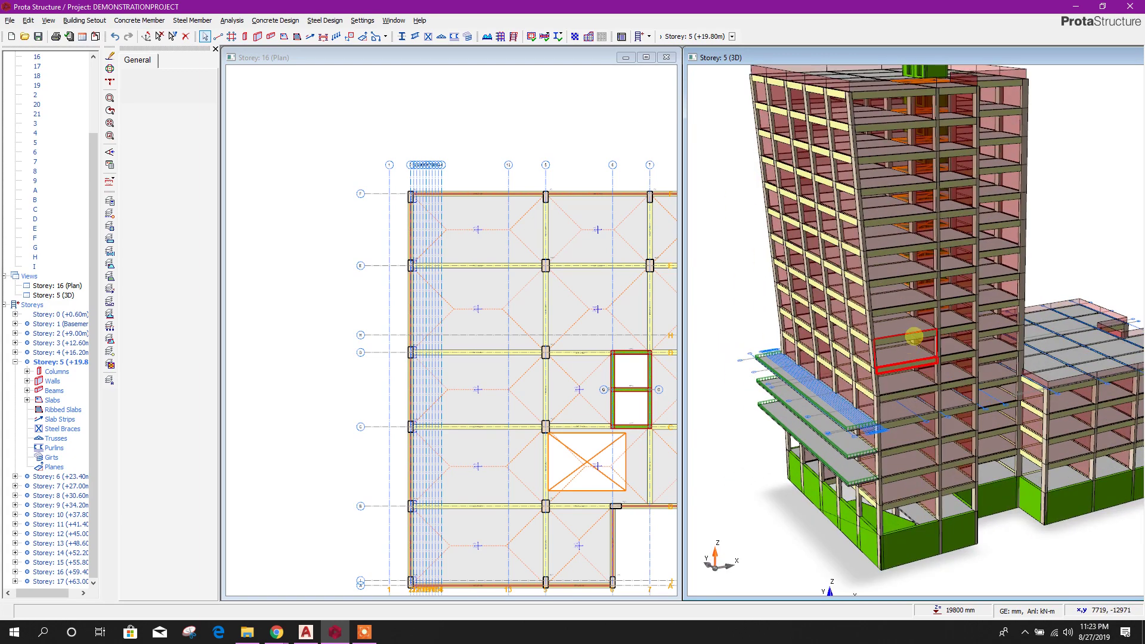
scroll(907, 343, "down", 2)
middle_click_drag(1008, 507, 1023, 525)
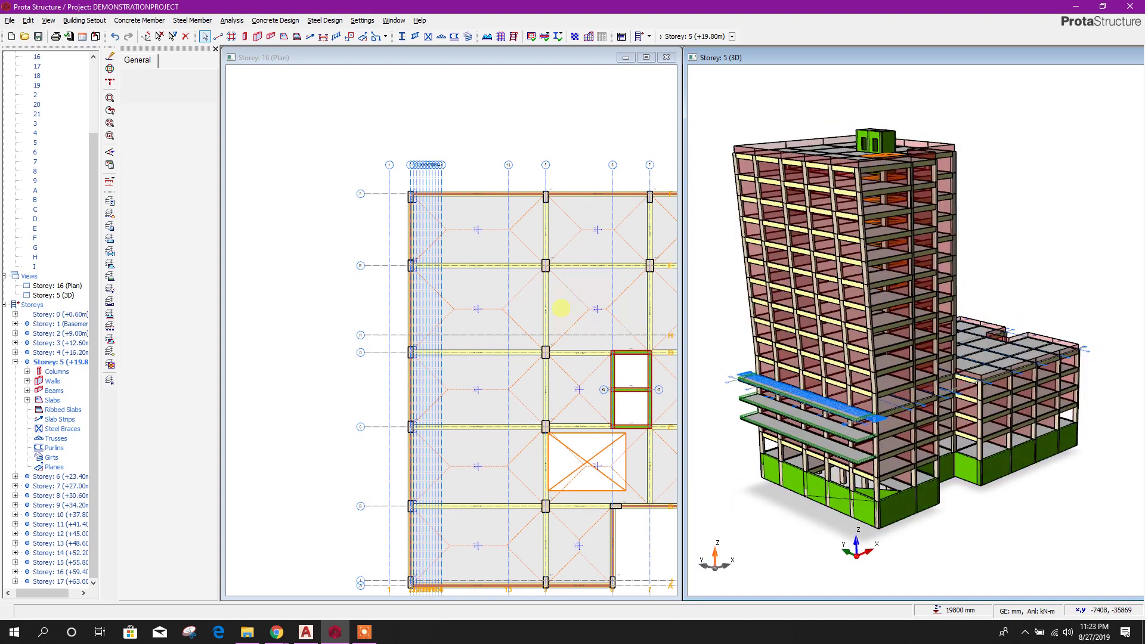
- Review the full Storey 16 plan alongside the 3D view of the completed tower and podium
scroll(404, 215, "down", 2)
middle_click_drag(544, 175, 466, 130)
scroll(466, 130, "up", 1)
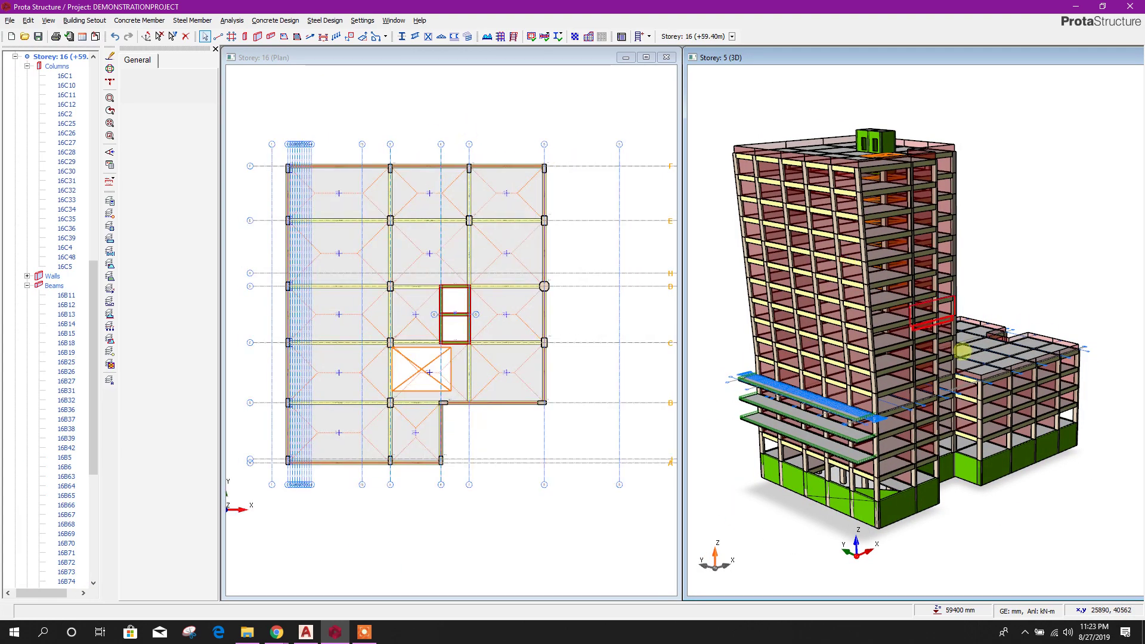
middle_click_drag(1008, 526, 946, 512)
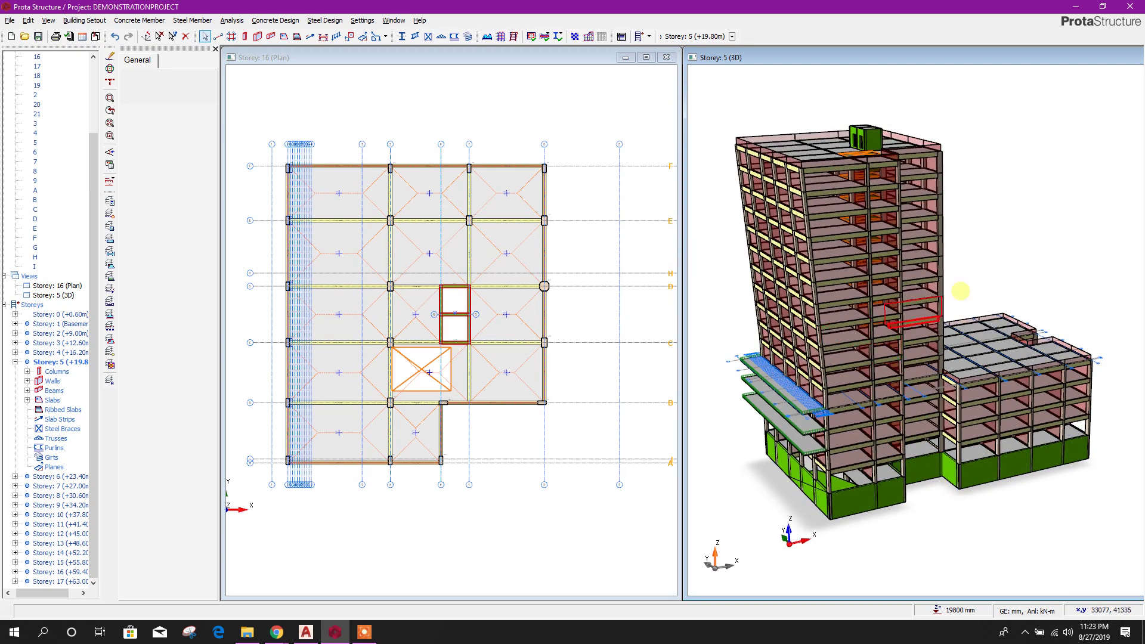
middle_click_drag(981, 272, 994, 257)
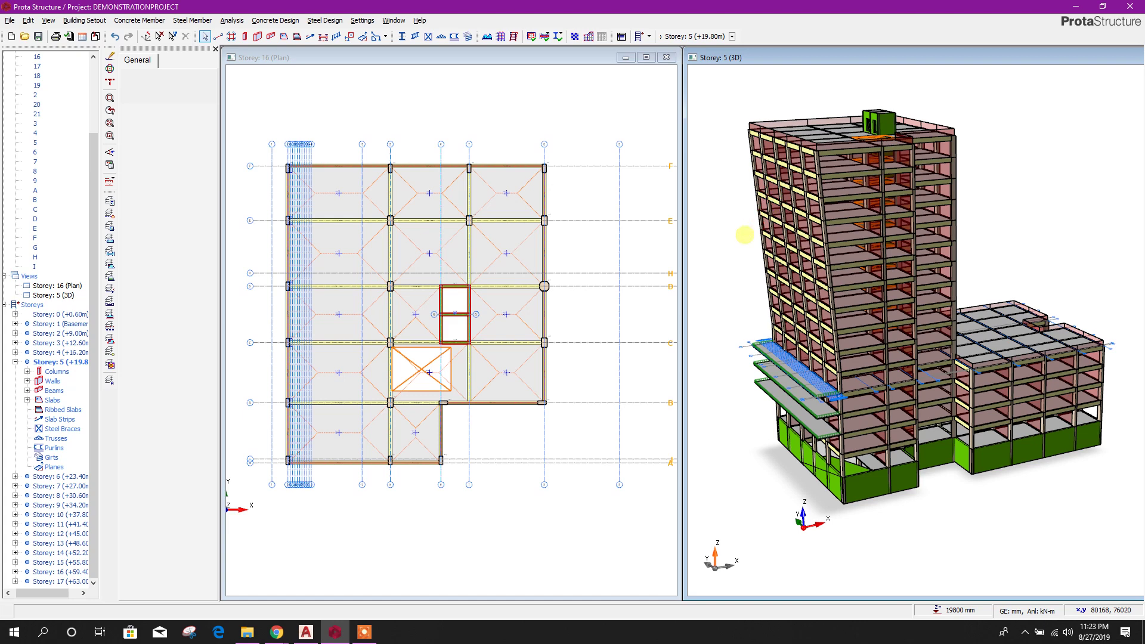
middle_click_drag(744, 235, 747, 241)
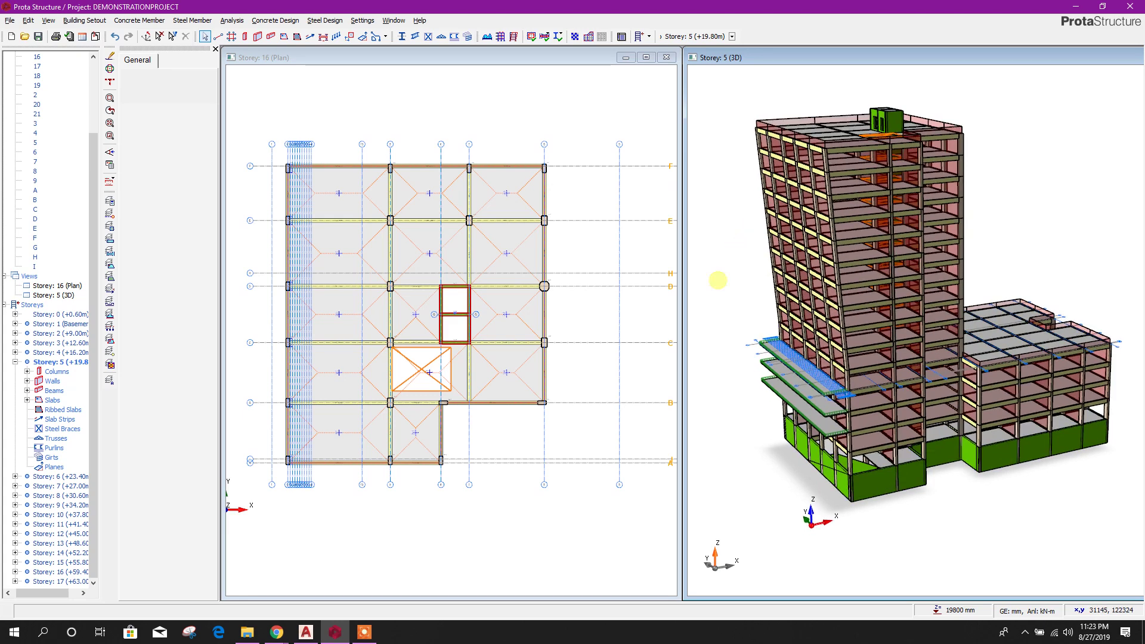
middle_click_drag(567, 287, 577, 274)
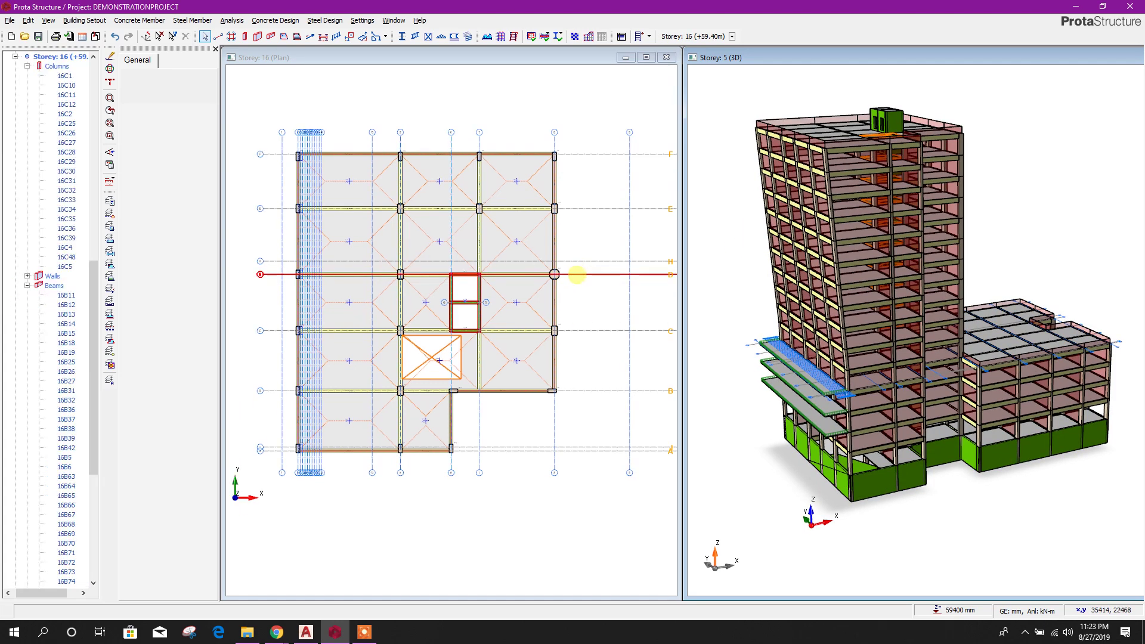
left_click(596, 237)
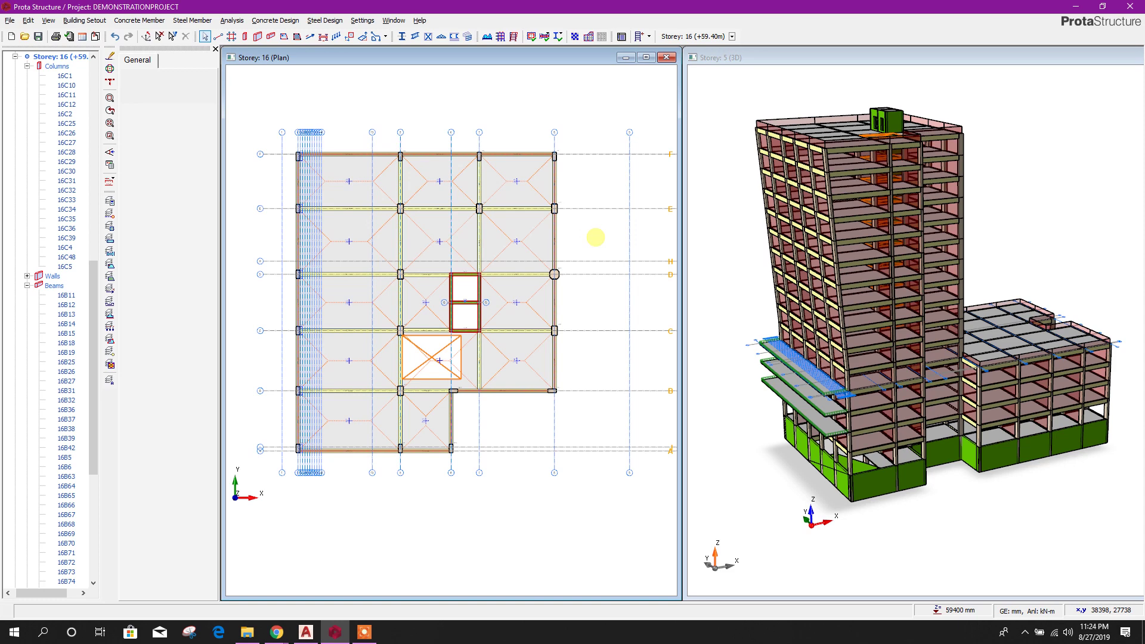